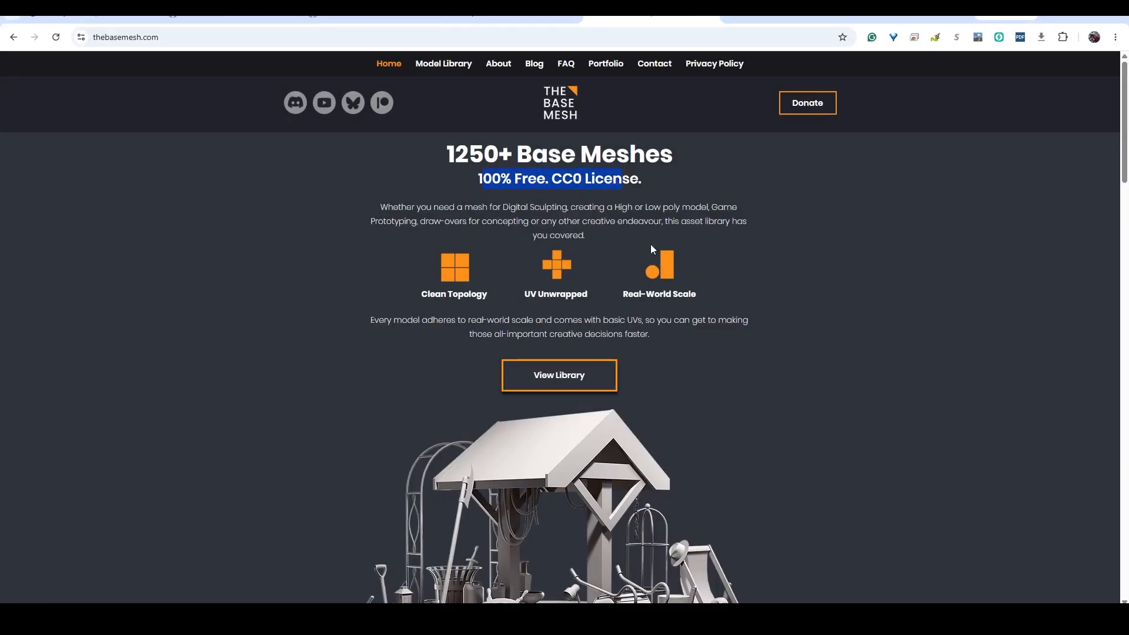
- Look through The Base Mesh home page, from the licence heading down to the news section and back
{"action": "left_click", "coordinate": [788, 268]}
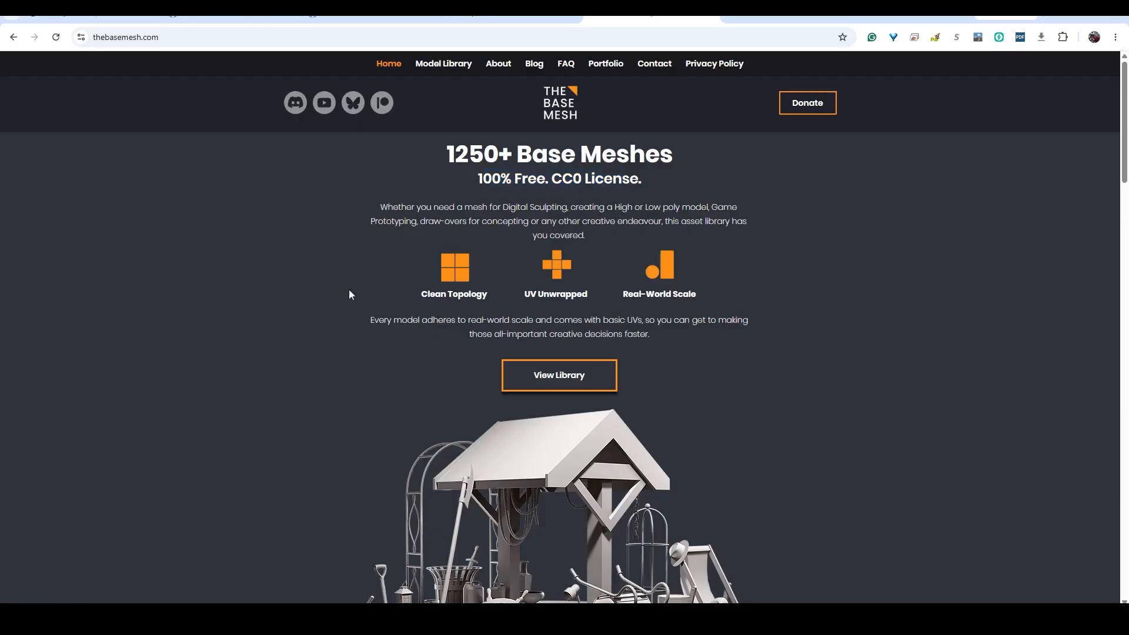
{"action": "scroll", "coordinate": [797, 362], "scroll_direction": "down", "scroll_amount": 4}
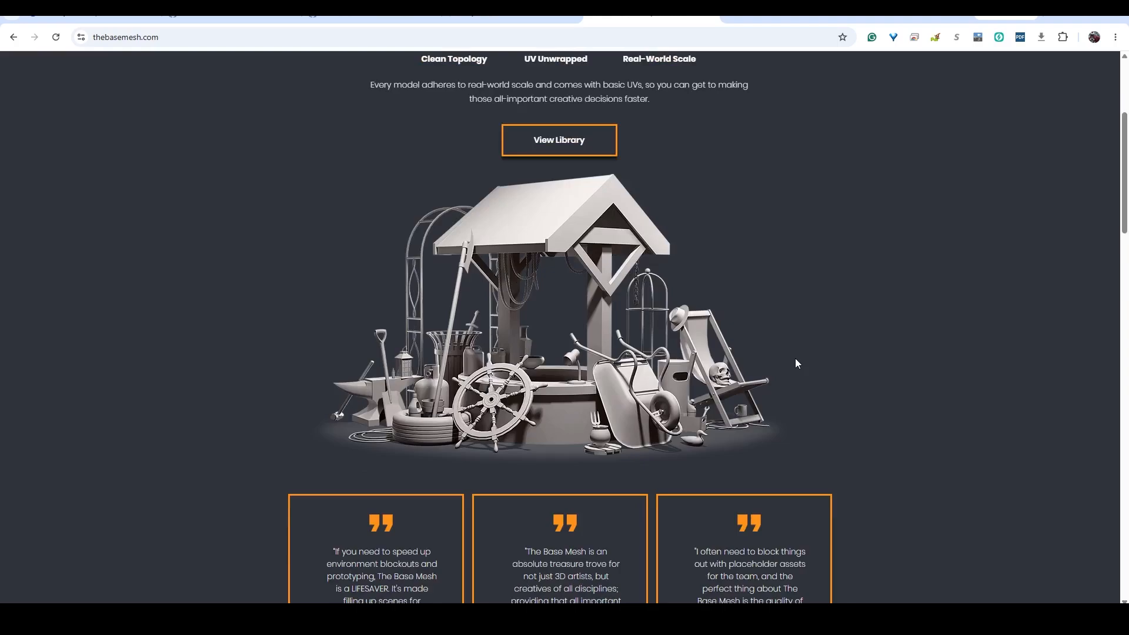
{"action": "scroll", "coordinate": [796, 360], "scroll_direction": "down", "scroll_amount": 14}
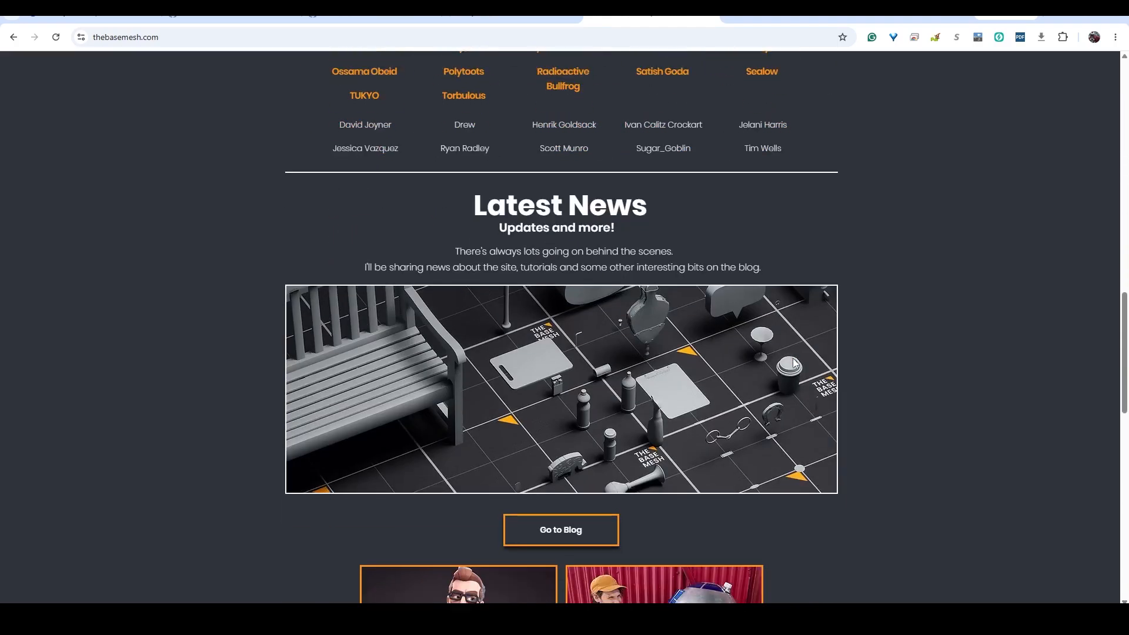
{"action": "scroll", "coordinate": [792, 360], "scroll_direction": "down", "scroll_amount": 5}
{"action": "scroll", "coordinate": [807, 380], "scroll_direction": "up", "scroll_amount": 15}
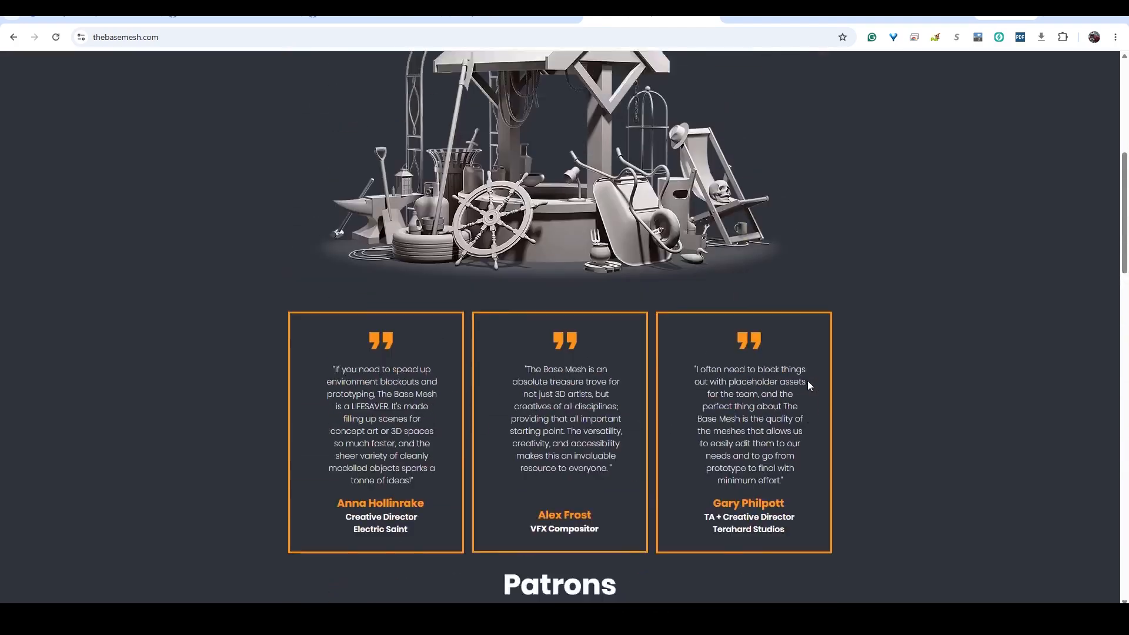
{"action": "scroll", "coordinate": [807, 380], "scroll_direction": "up", "scroll_amount": 6}
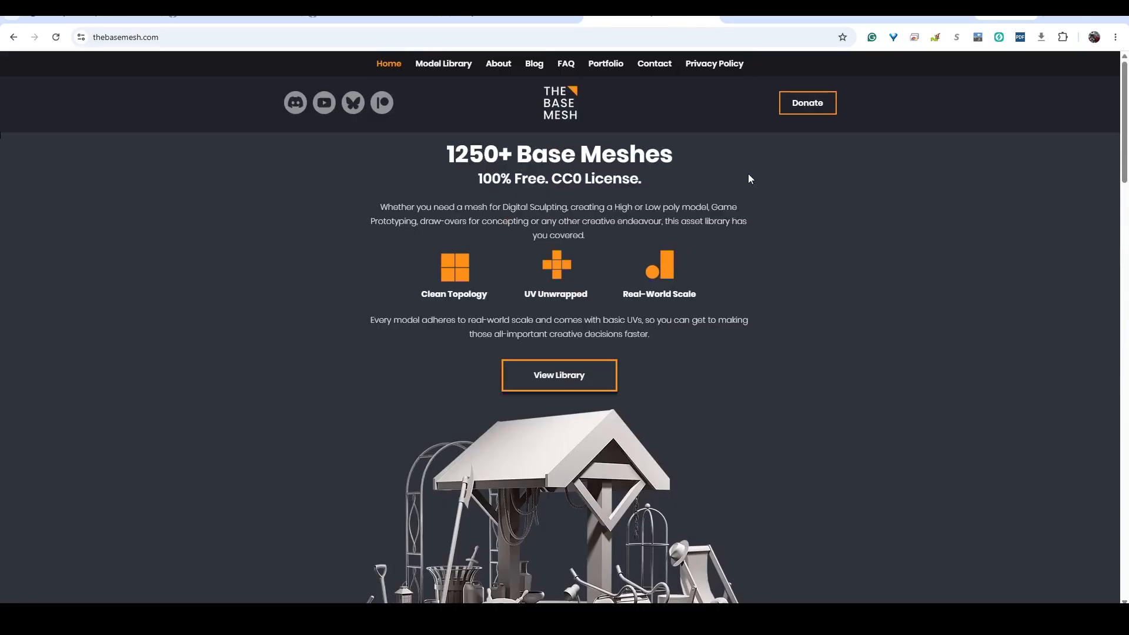
- Open the model library and inspect the Acoustic Guitar model from several angles in its 3D preview
{"action": "left_click", "coordinate": [562, 376]}
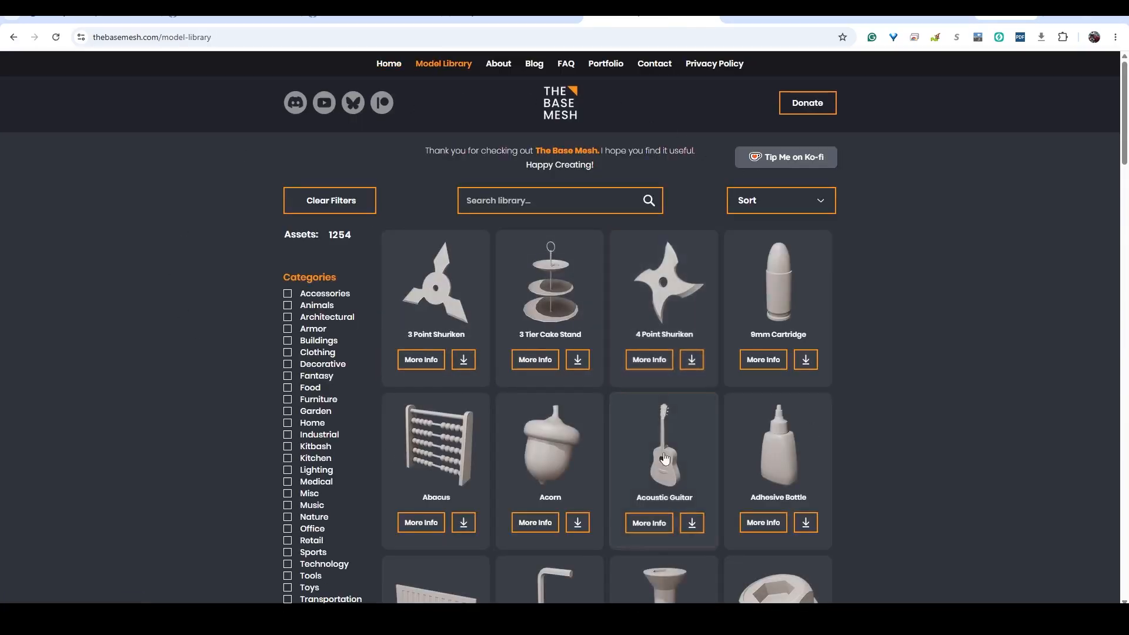
{"action": "scroll", "coordinate": [467, 456], "scroll_direction": "down", "scroll_amount": 3}
{"action": "scroll", "coordinate": [588, 411], "scroll_direction": "up", "scroll_amount": 1}
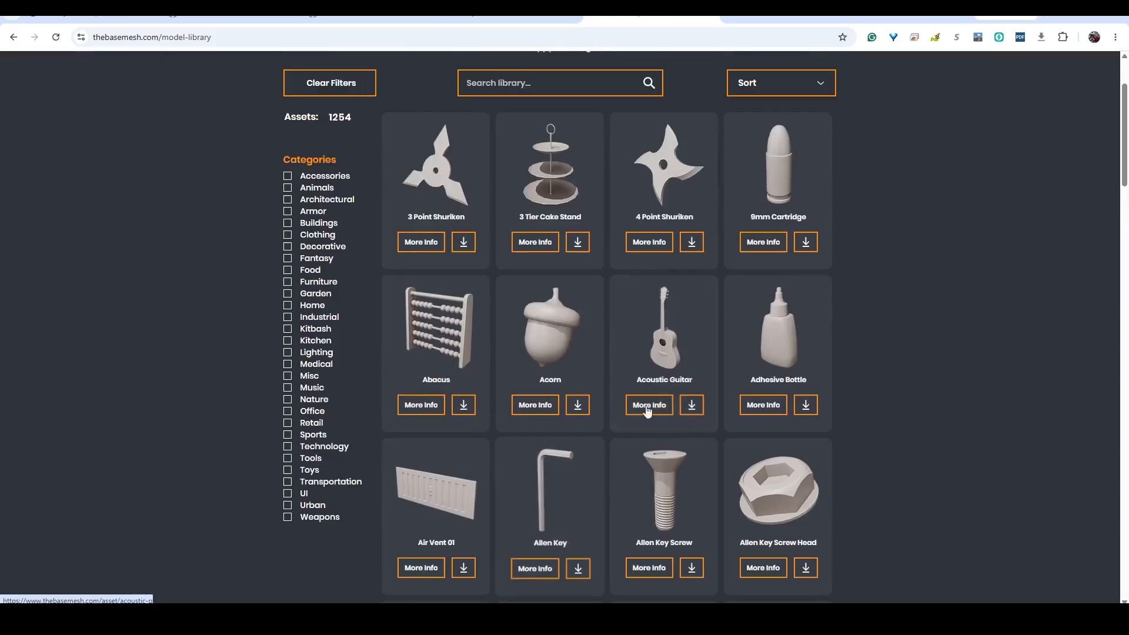
{"action": "left_click", "coordinate": [675, 364]}
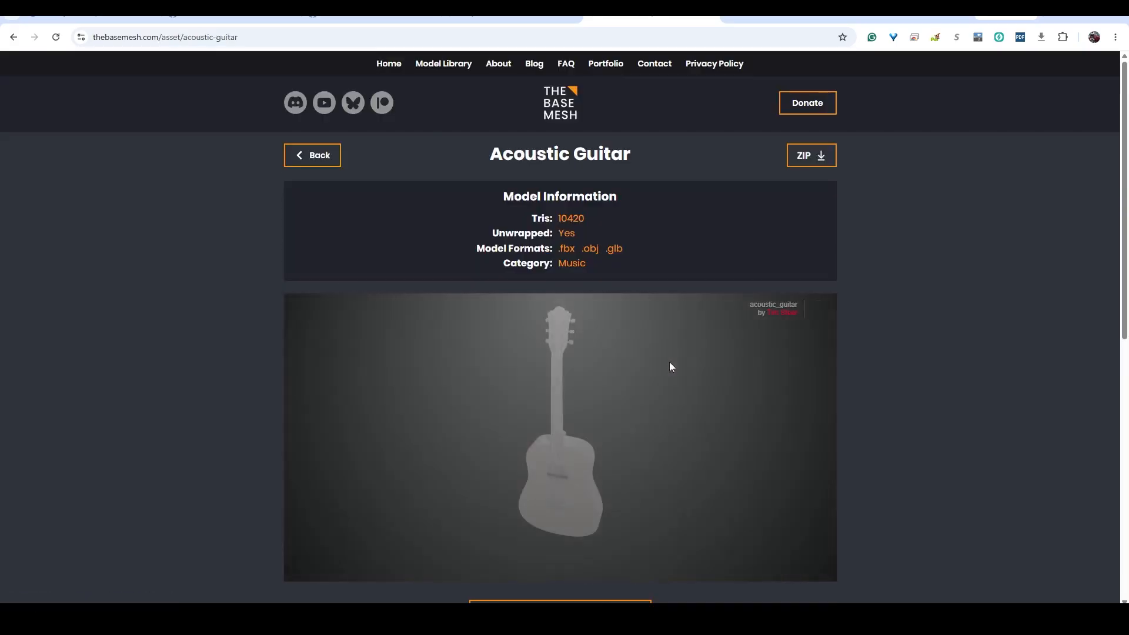
{"action": "left_click_drag", "start_coordinate": [604, 471], "coordinate": [499, 435]}
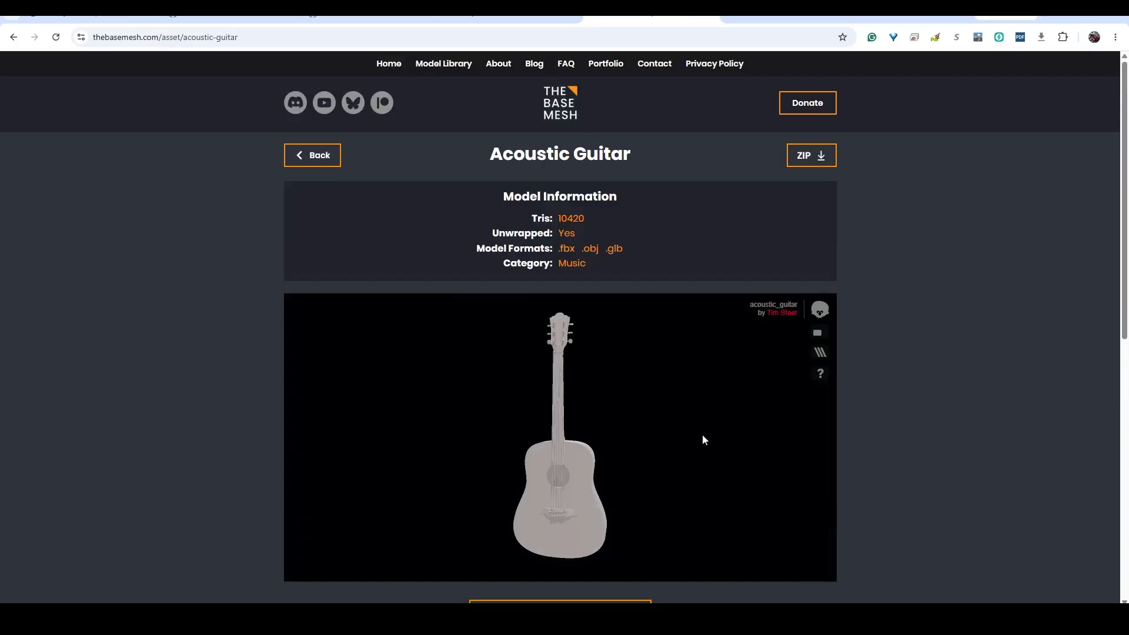
{"action": "left_click_drag", "start_coordinate": [703, 439], "coordinate": [695, 497]}
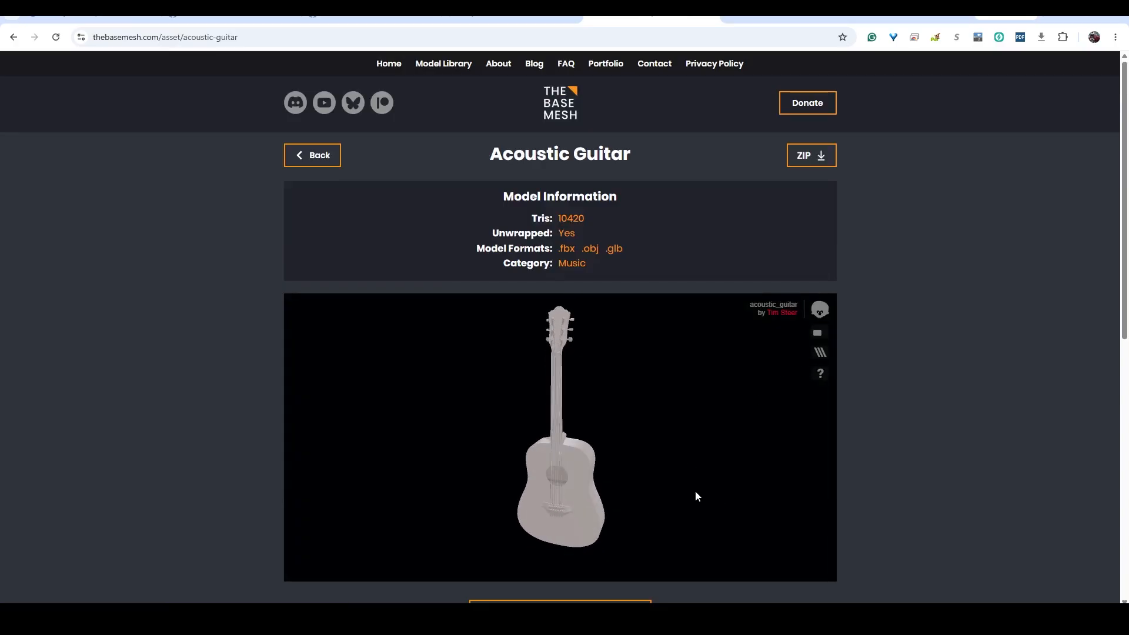
- Return to the model library and browse the models and category list on its first page
{"action": "left_click", "coordinate": [14, 39]}
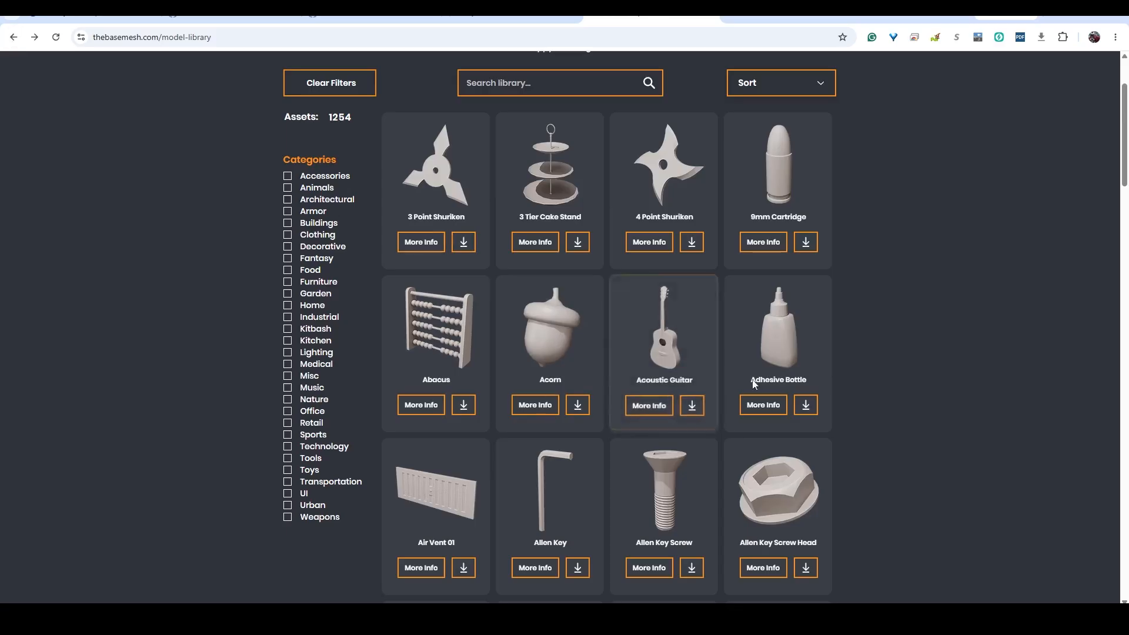
{"action": "scroll", "coordinate": [847, 394], "scroll_direction": "down", "scroll_amount": 7}
{"action": "scroll", "coordinate": [481, 459], "scroll_direction": "down", "scroll_amount": 5}
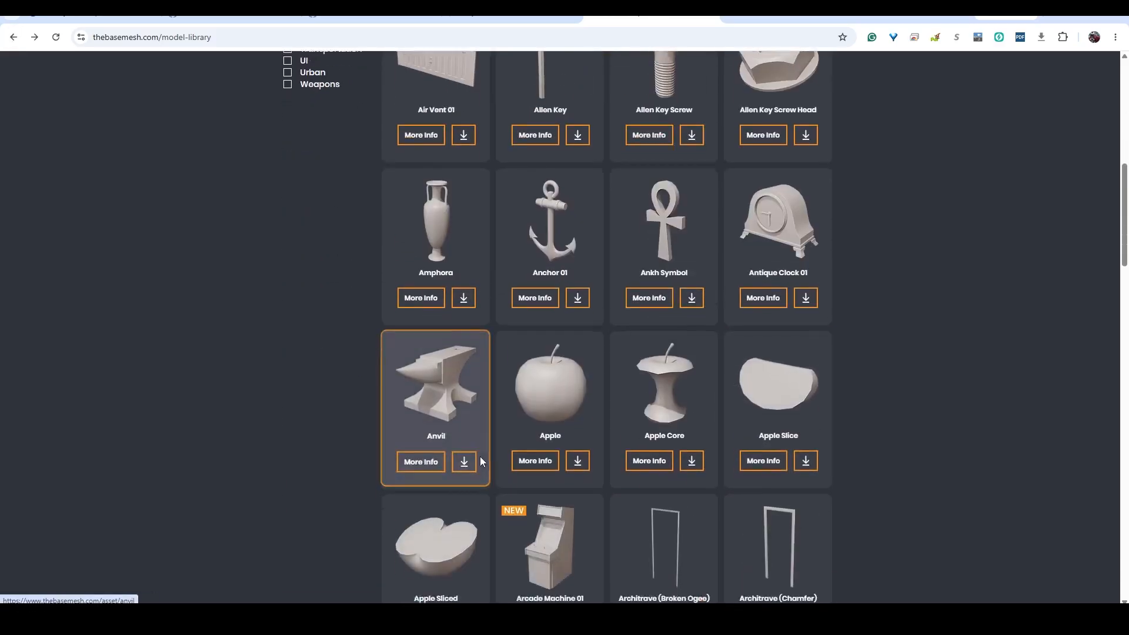
{"action": "scroll", "coordinate": [481, 459], "scroll_direction": "down", "scroll_amount": 12}
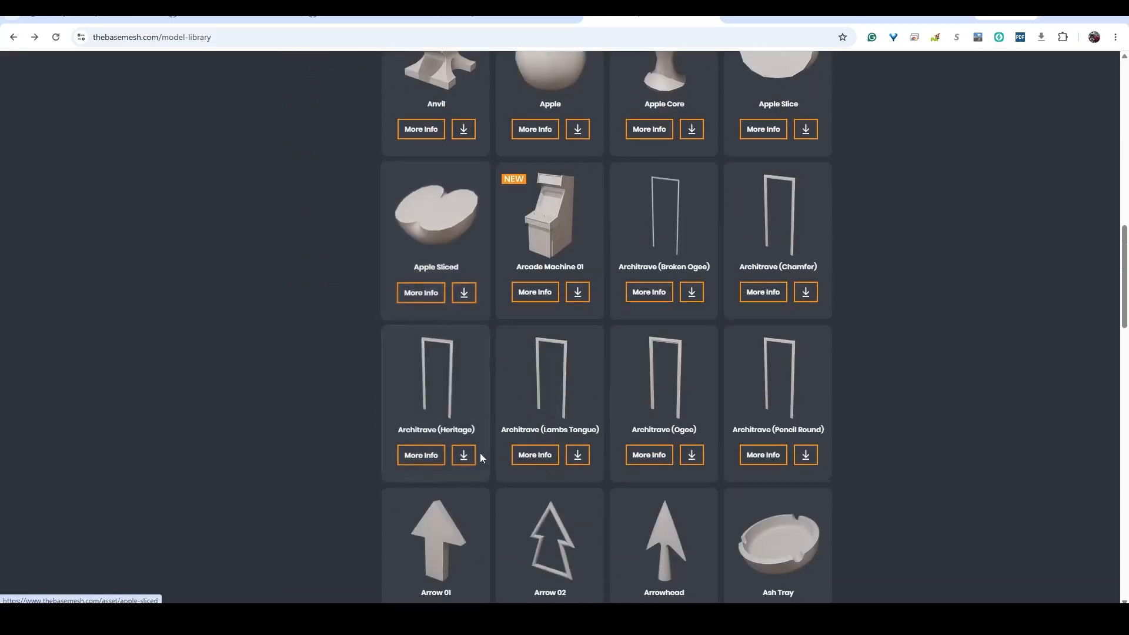
{"action": "scroll", "coordinate": [481, 456], "scroll_direction": "down", "scroll_amount": 13}
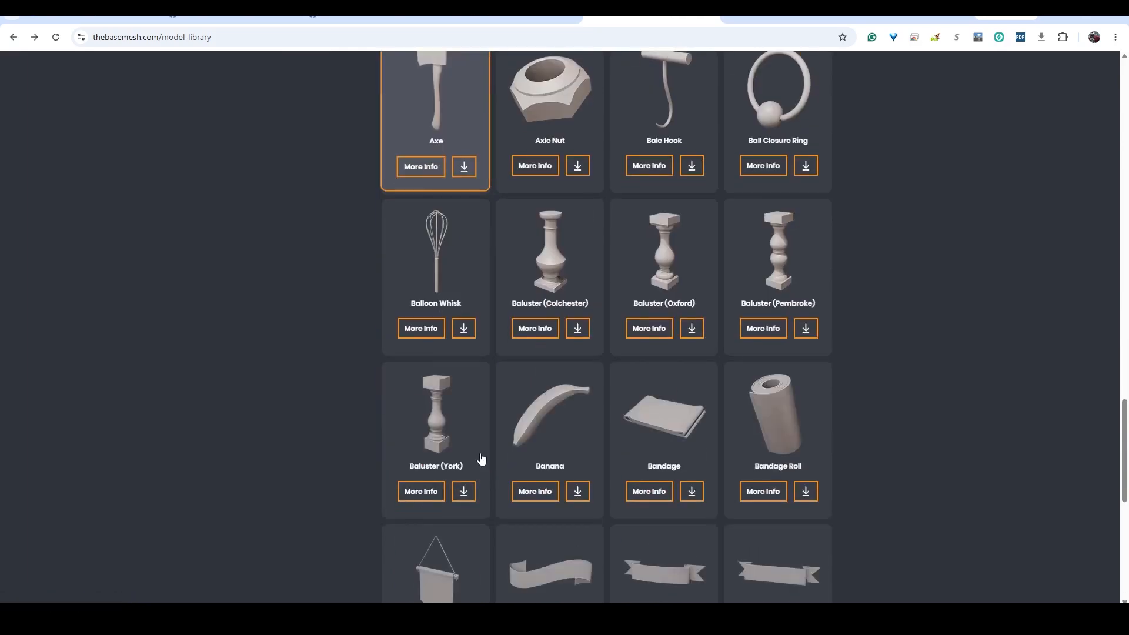
{"action": "scroll", "coordinate": [337, 375], "scroll_direction": "up", "scroll_amount": 20}
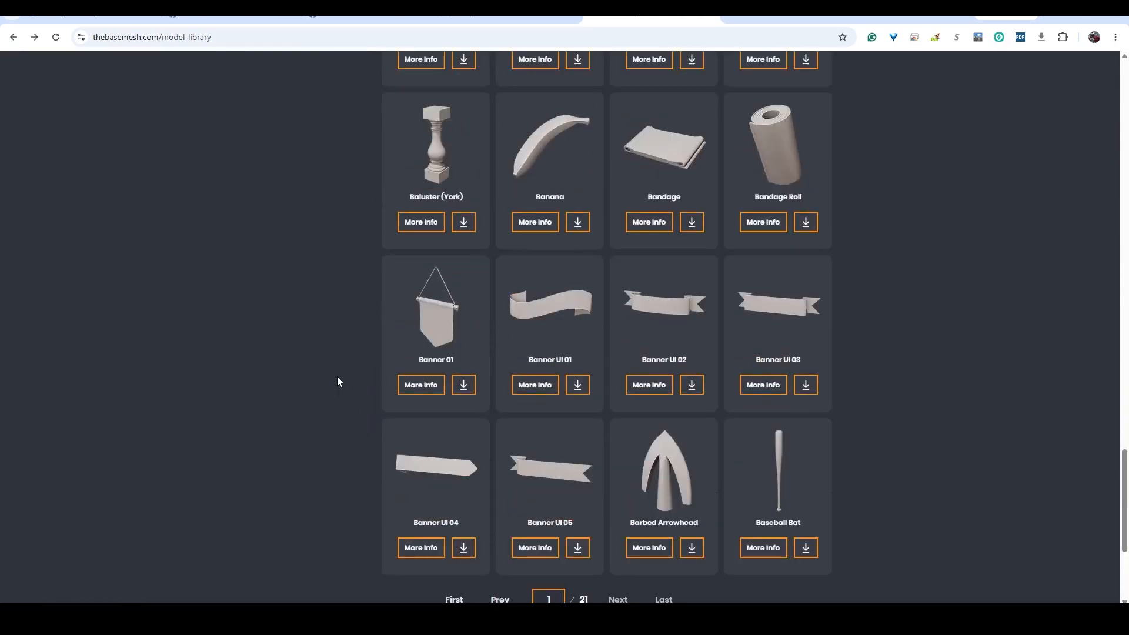
{"action": "scroll", "coordinate": [337, 373], "scroll_direction": "up", "scroll_amount": 7}
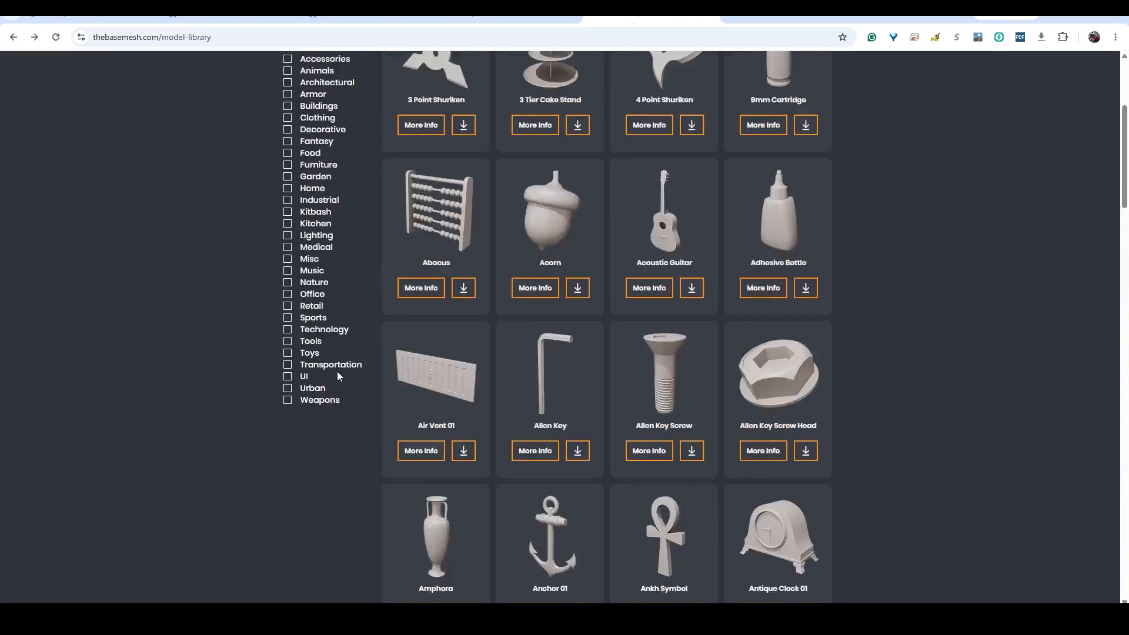
{"action": "scroll", "coordinate": [337, 372], "scroll_direction": "down", "scroll_amount": 15}
{"action": "scroll", "coordinate": [337, 372], "scroll_direction": "up", "scroll_amount": 5}
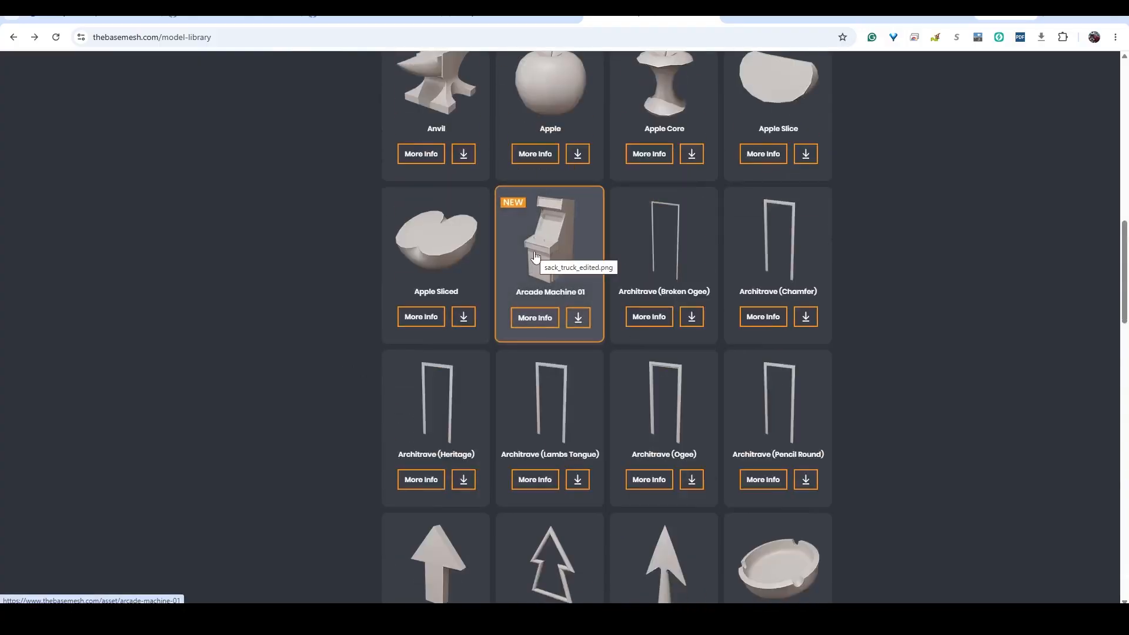
{"action": "scroll", "coordinate": [337, 296], "scroll_direction": "up", "scroll_amount": 14}
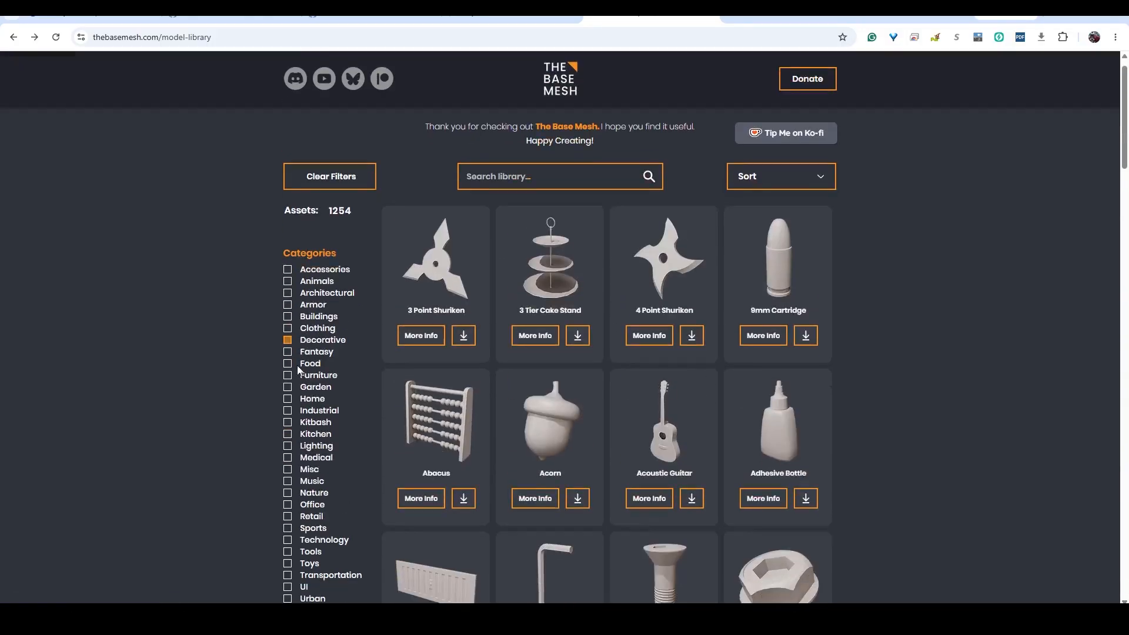
- Filter the model library by the Music category and look through the matching models
{"action": "scroll", "coordinate": [298, 366], "scroll_direction": "down", "scroll_amount": 3}
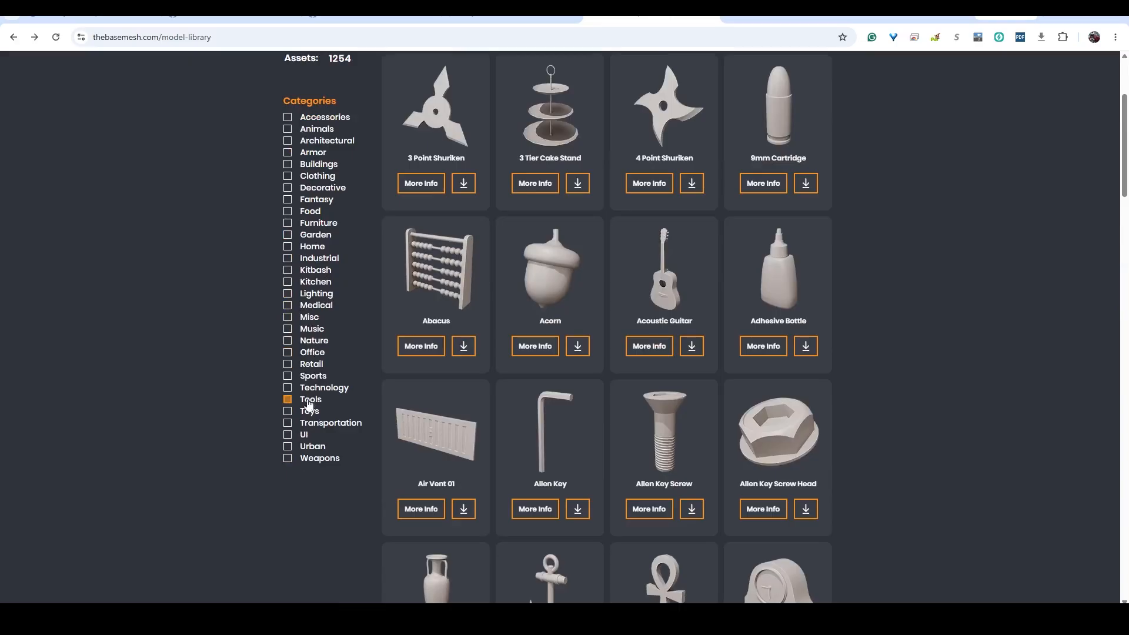
{"action": "left_click", "coordinate": [313, 331]}
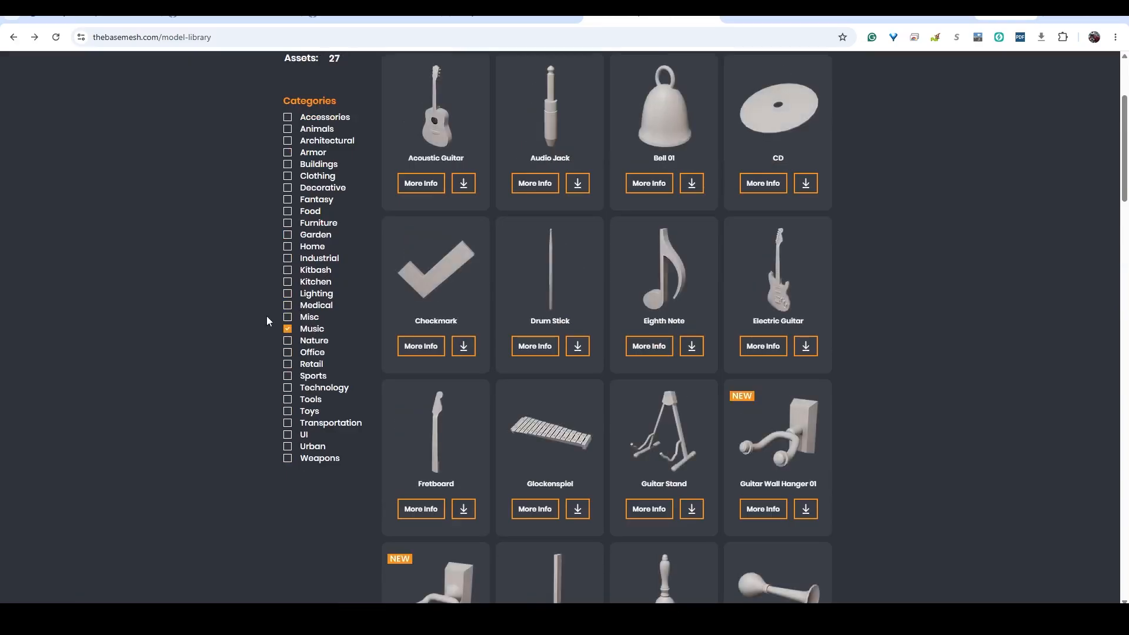
{"action": "scroll", "coordinate": [649, 506], "scroll_direction": "down", "scroll_amount": 4}
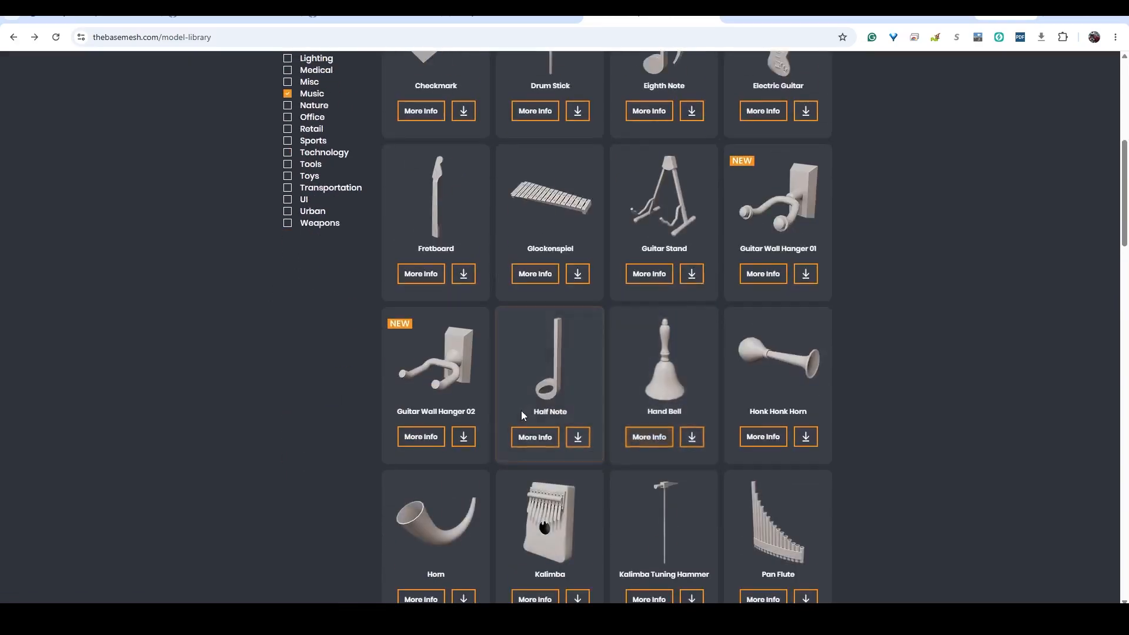
{"action": "scroll", "coordinate": [510, 414], "scroll_direction": "down", "scroll_amount": 8}
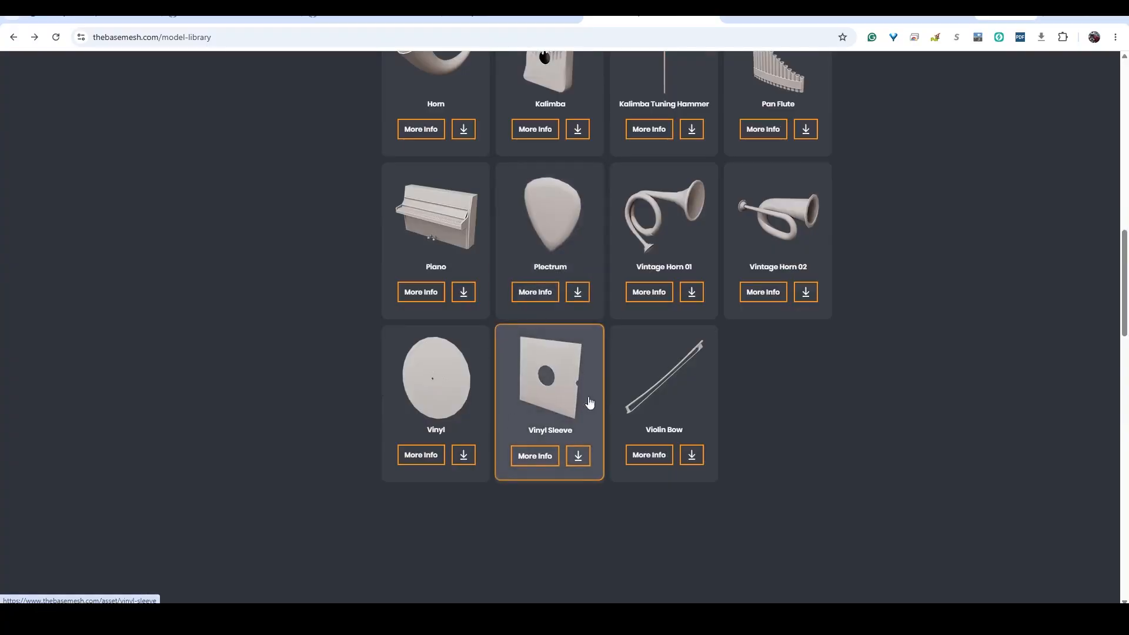
- Check the Vintage Horn 02 page, return to the Music models and open Vintage Horn 01
{"action": "left_click", "coordinate": [766, 226]}
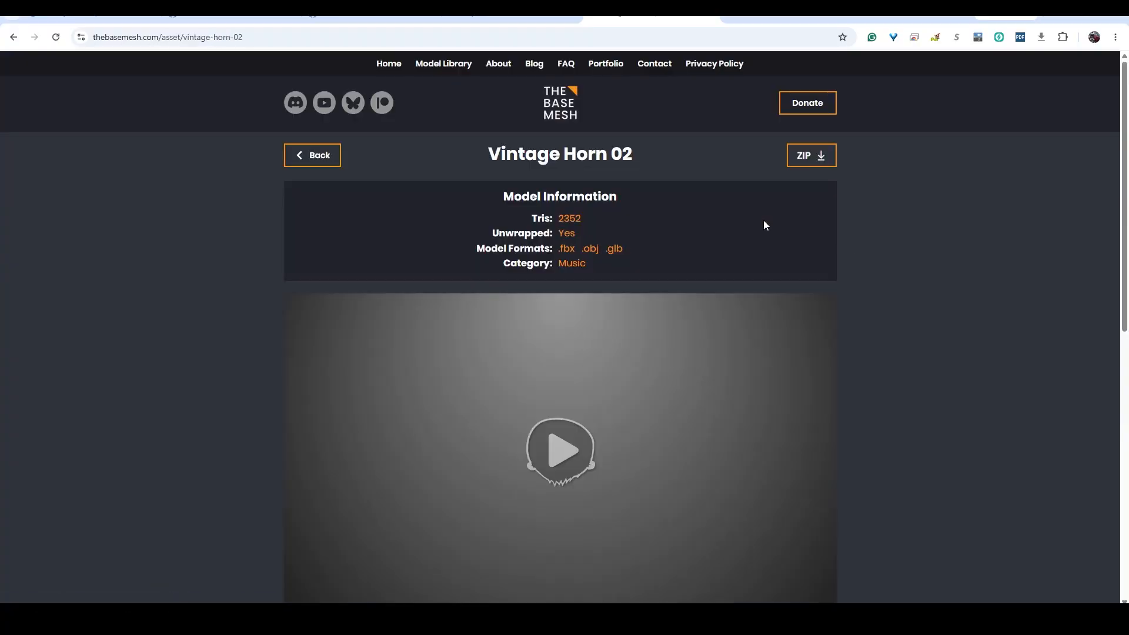
{"action": "left_click", "coordinate": [14, 37]}
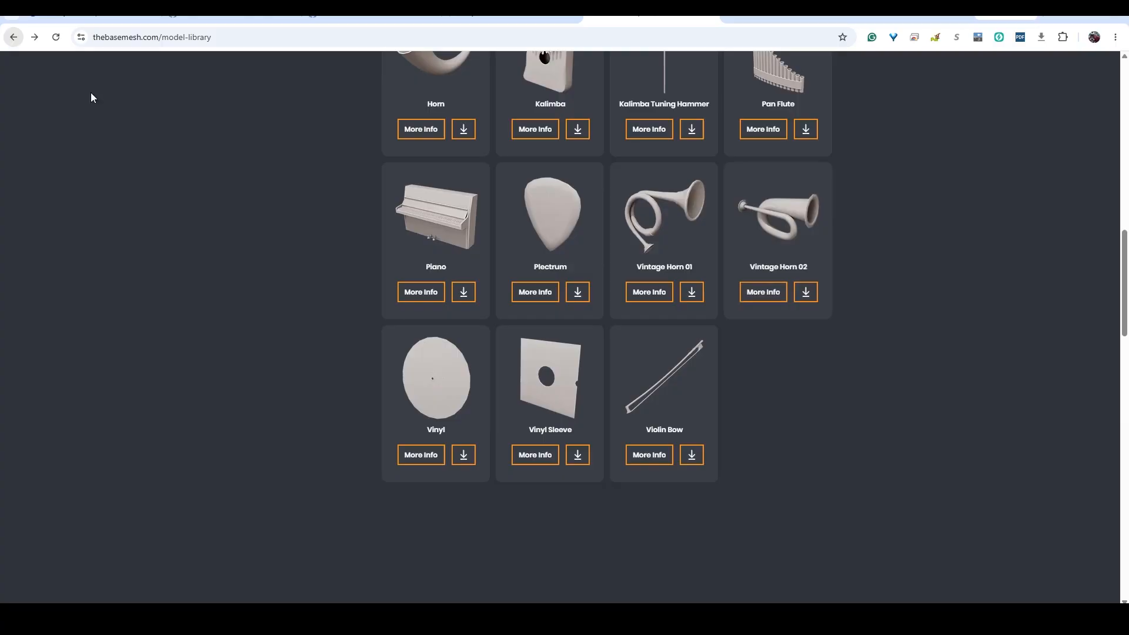
{"action": "left_click", "coordinate": [671, 226]}
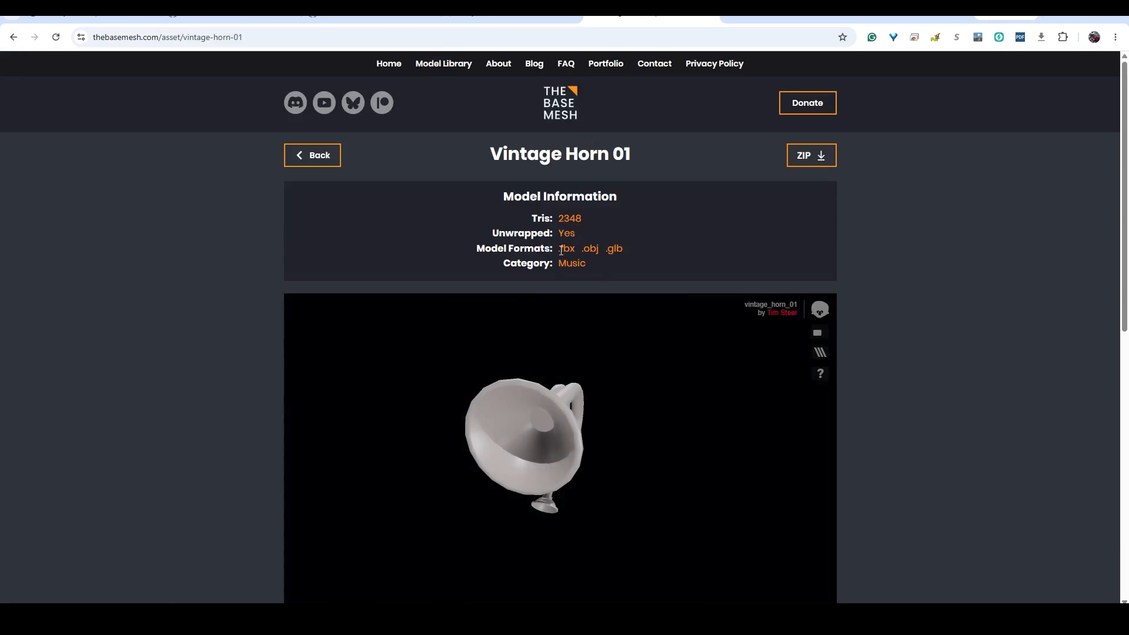
- Examine the Vintage Horn 01 page, including its available model formats and its 3D preview from different angles
{"action": "left_click_drag", "start_coordinate": [561, 250], "coordinate": [623, 250]}
{"action": "scroll", "coordinate": [570, 273], "scroll_direction": "down", "scroll_amount": 3}
{"action": "left_click_drag", "start_coordinate": [567, 277], "coordinate": [563, 294]}
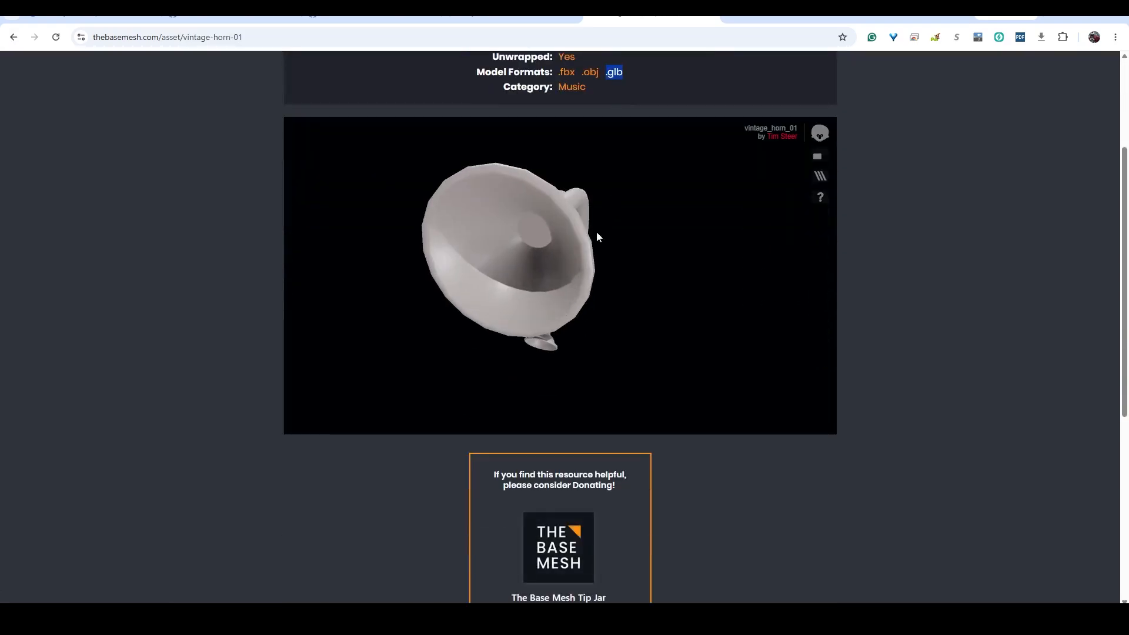
{"action": "left_click_drag", "start_coordinate": [646, 264], "coordinate": [582, 255]}
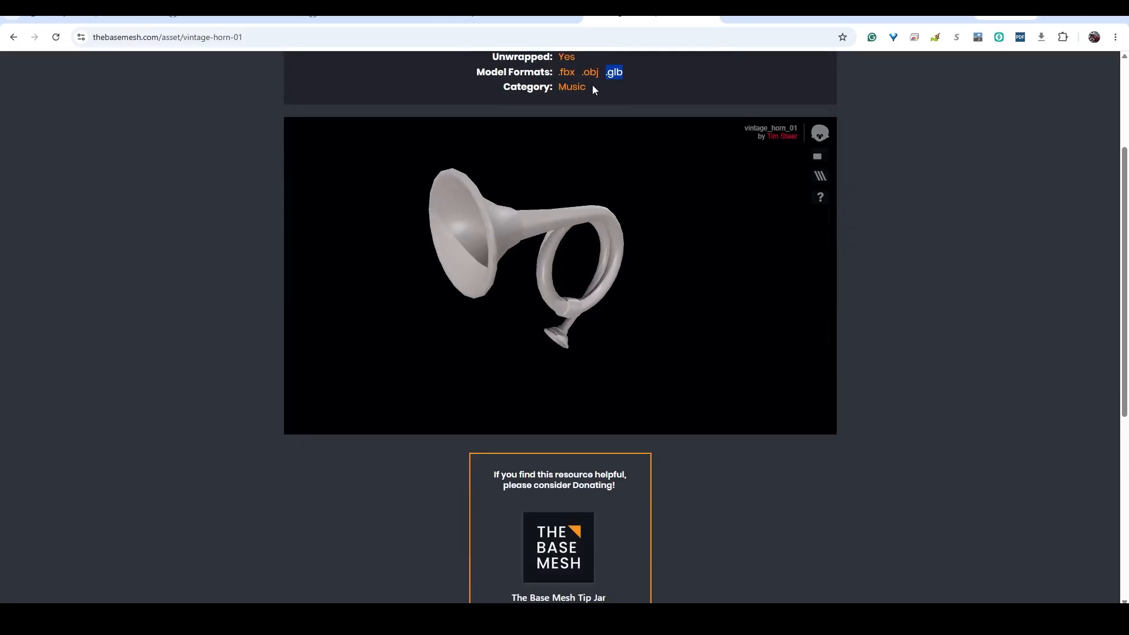
{"action": "scroll", "coordinate": [598, 397], "scroll_direction": "down", "scroll_amount": 5}
{"action": "scroll", "coordinate": [623, 376], "scroll_direction": "up", "scroll_amount": 3}
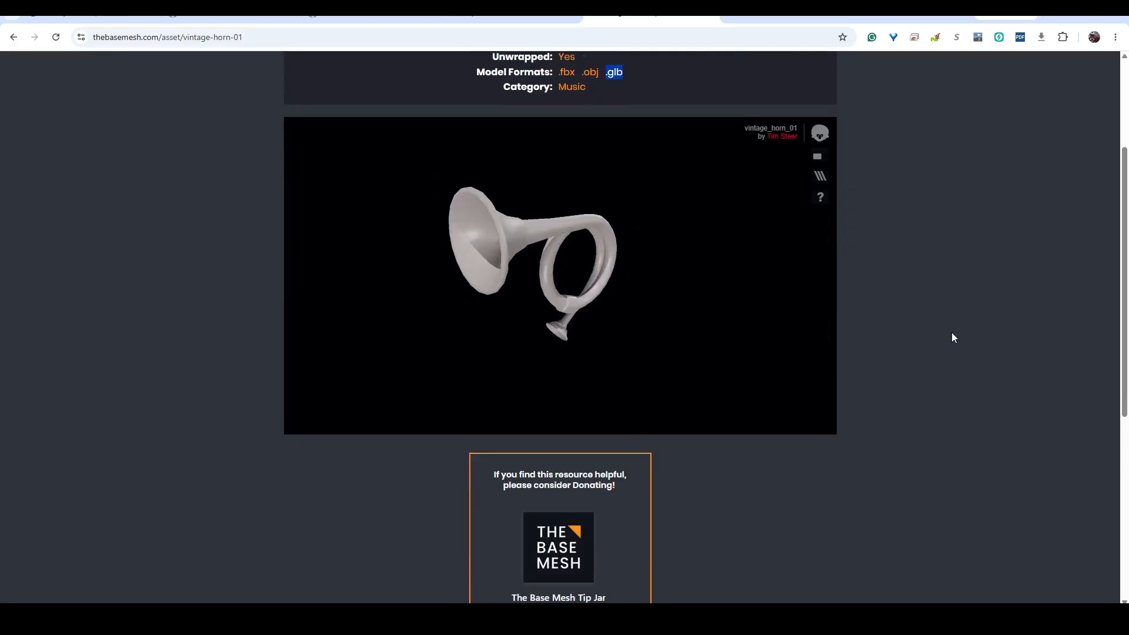
{"action": "scroll", "coordinate": [894, 359], "scroll_direction": "down", "scroll_amount": 6}
{"action": "scroll", "coordinate": [765, 400], "scroll_direction": "up", "scroll_amount": 10}
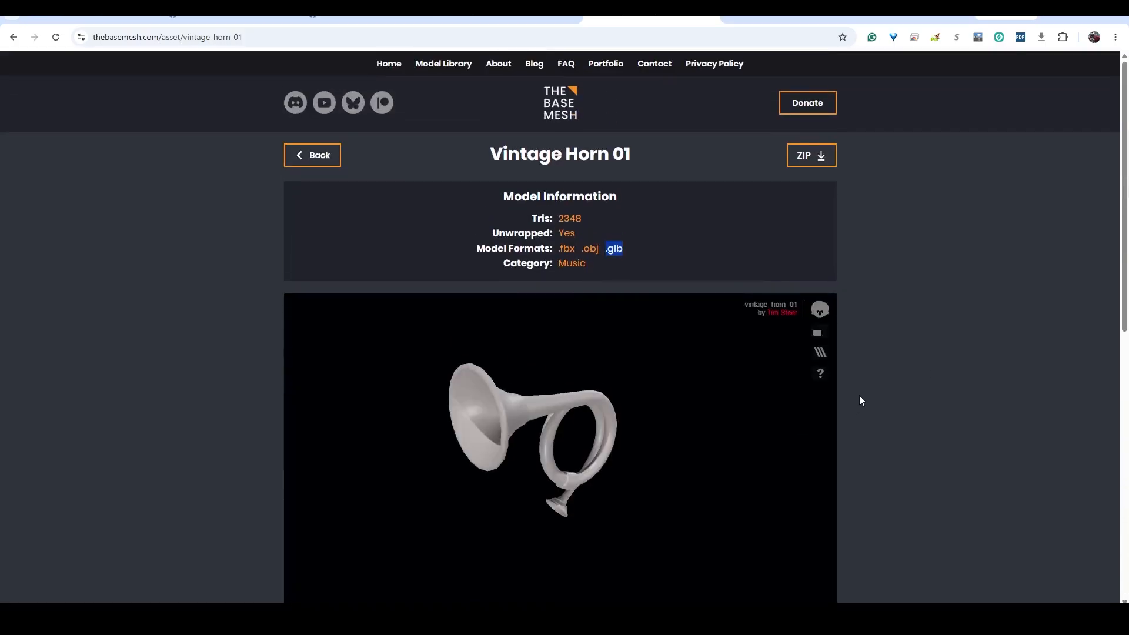
- Start the ZIP download of Vintage Horn 01 and open the MiscWork folder on the university OneDrive as save location
{"action": "left_click", "coordinate": [811, 155]}
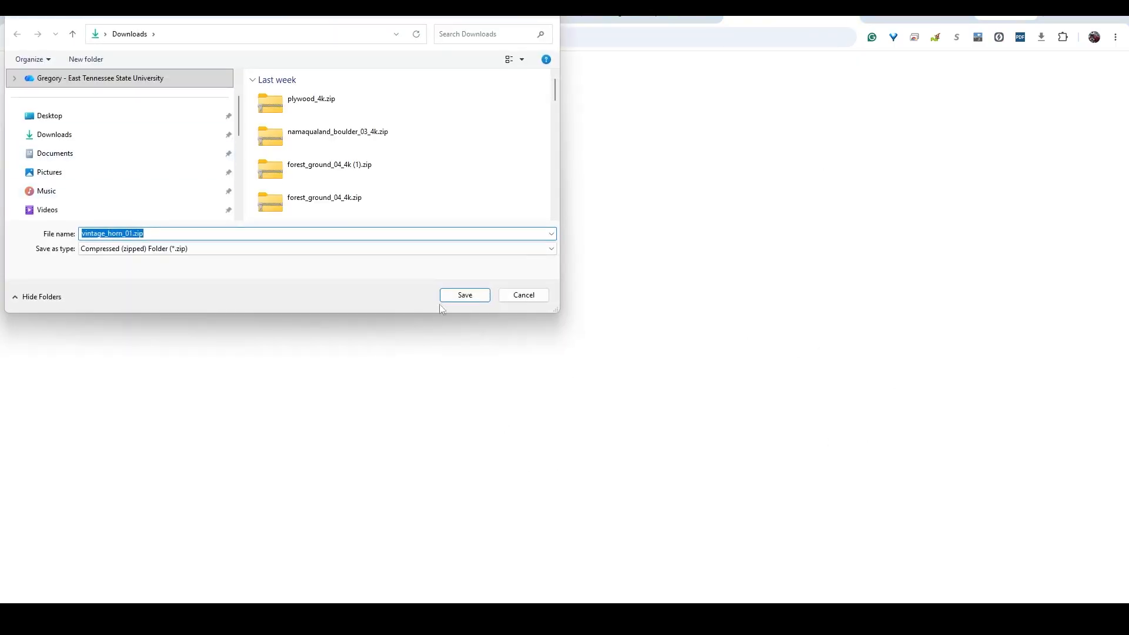
{"action": "left_click", "coordinate": [466, 297]}
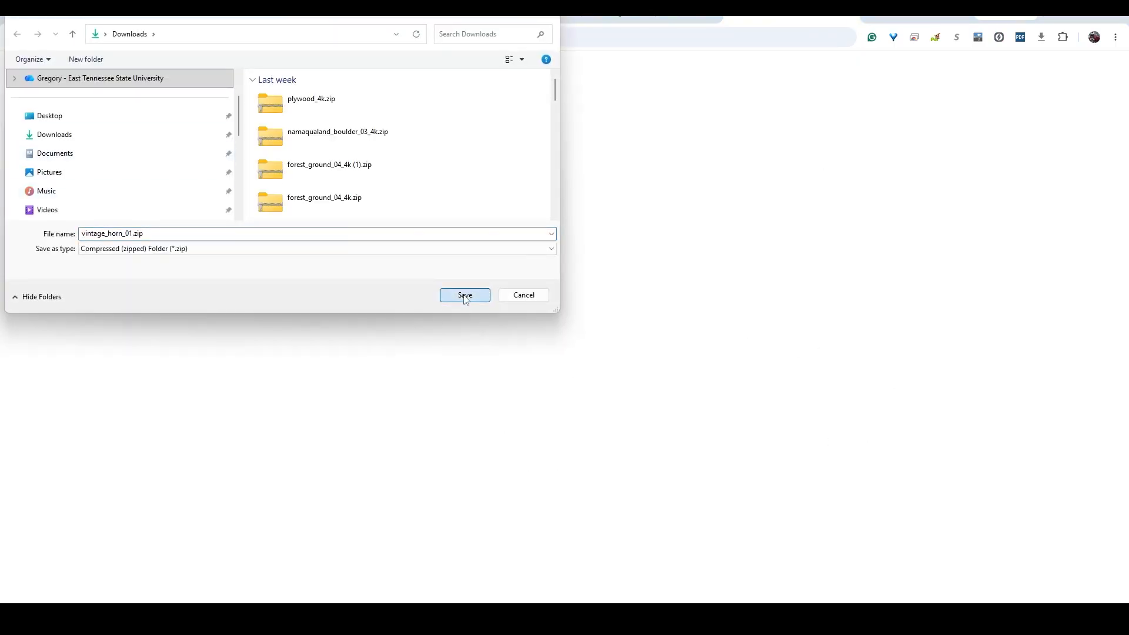
{"action": "left_click", "coordinate": [103, 80]}
{"action": "scroll", "coordinate": [324, 188], "scroll_direction": "down", "scroll_amount": 6}
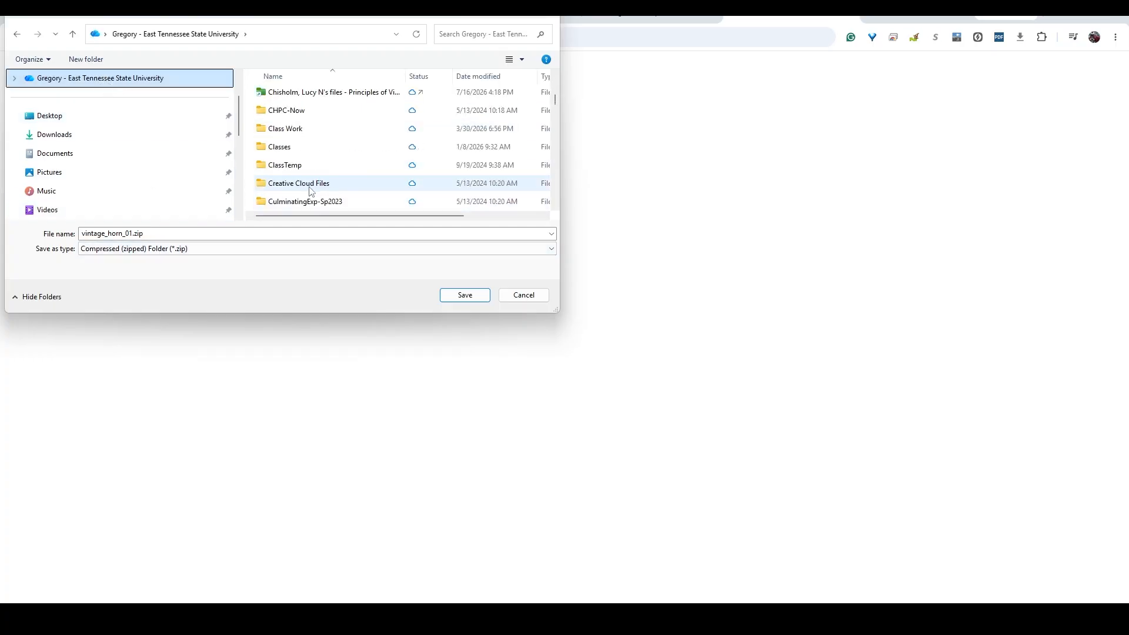
{"action": "scroll", "coordinate": [310, 191], "scroll_direction": "down", "scroll_amount": 15}
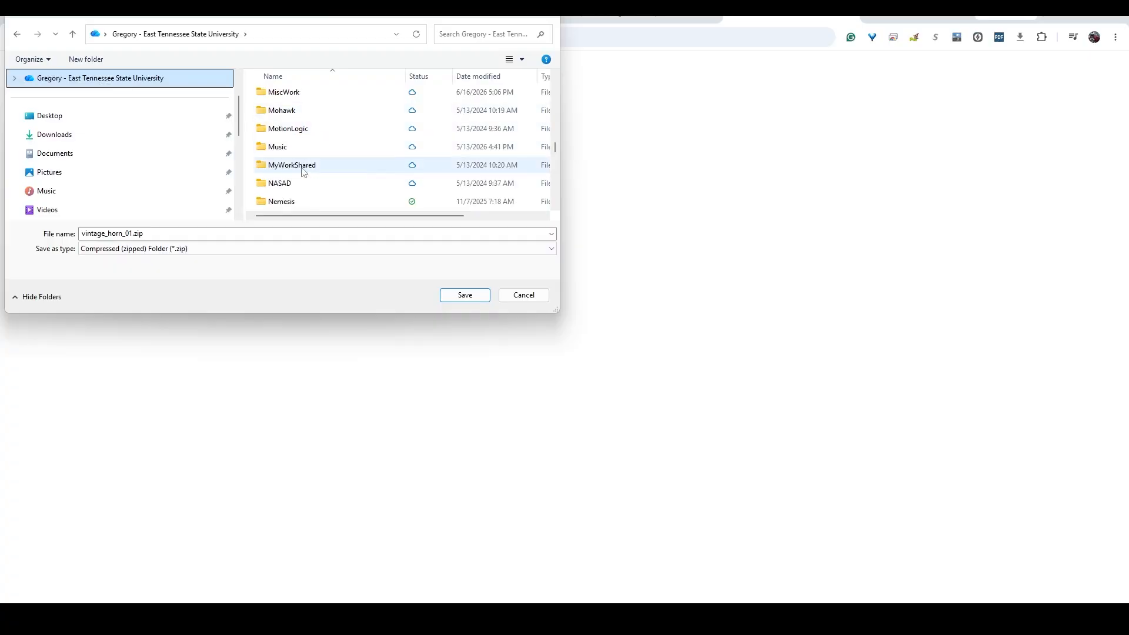
{"action": "double_click", "coordinate": [288, 93]}
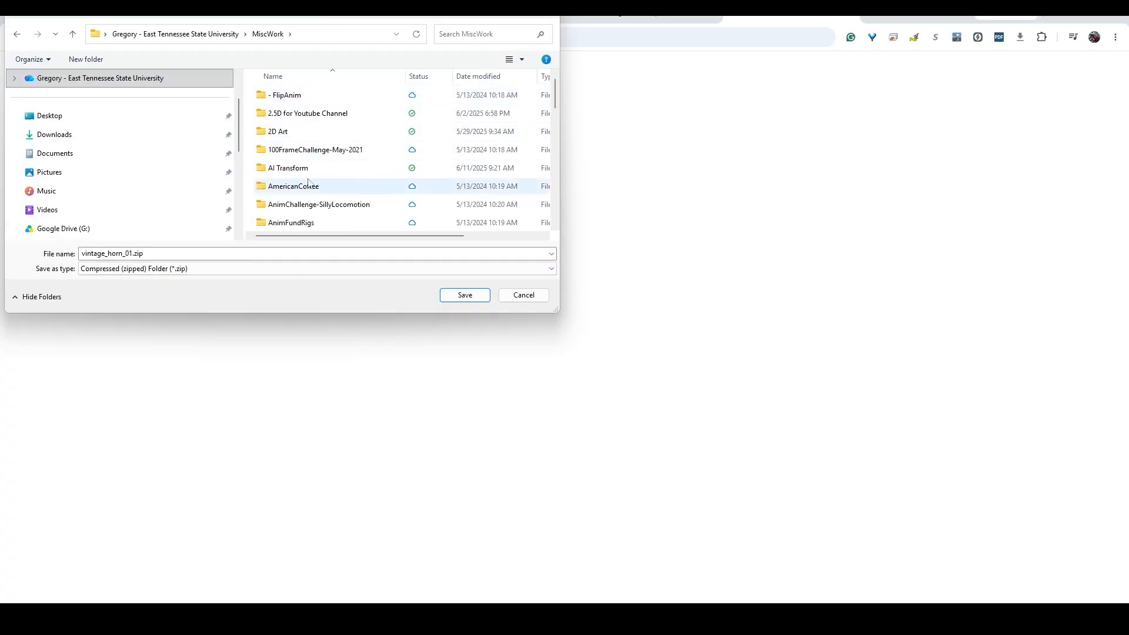
- Save vintage_horn_01.zip in the assets folder of the Rocket project
{"action": "scroll", "coordinate": [295, 182], "scroll_direction": "down", "scroll_amount": 5}
{"action": "scroll", "coordinate": [297, 183], "scroll_direction": "down", "scroll_amount": 4}
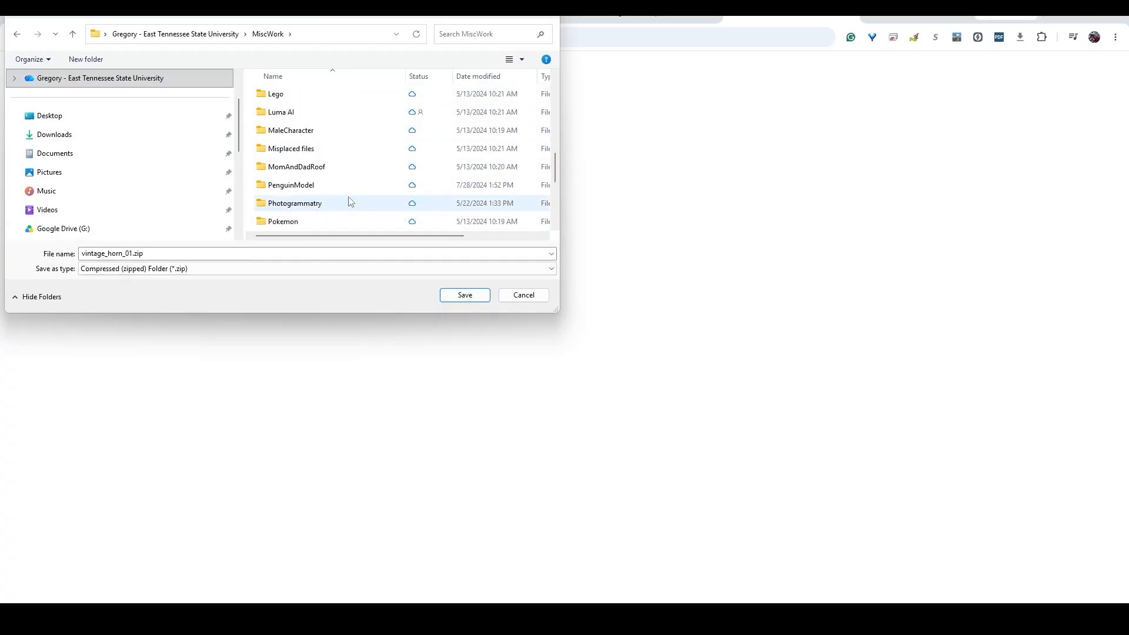
{"action": "scroll", "coordinate": [309, 193], "scroll_direction": "down", "scroll_amount": 2}
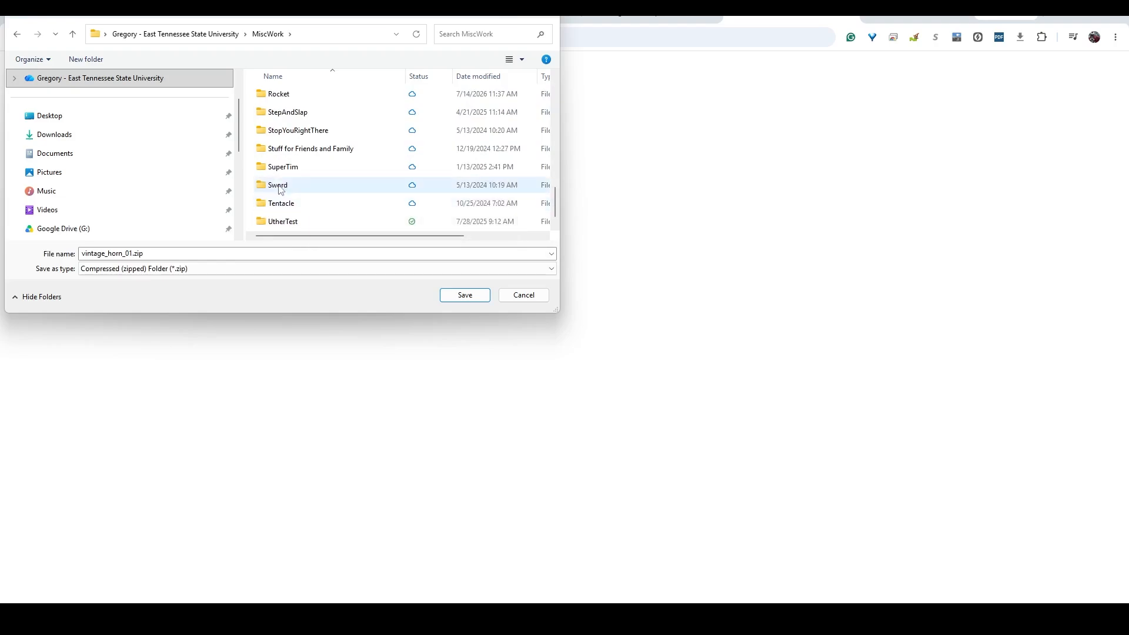
{"action": "scroll", "coordinate": [280, 184], "scroll_direction": "up", "scroll_amount": 1}
{"action": "double_click", "coordinate": [280, 147]}
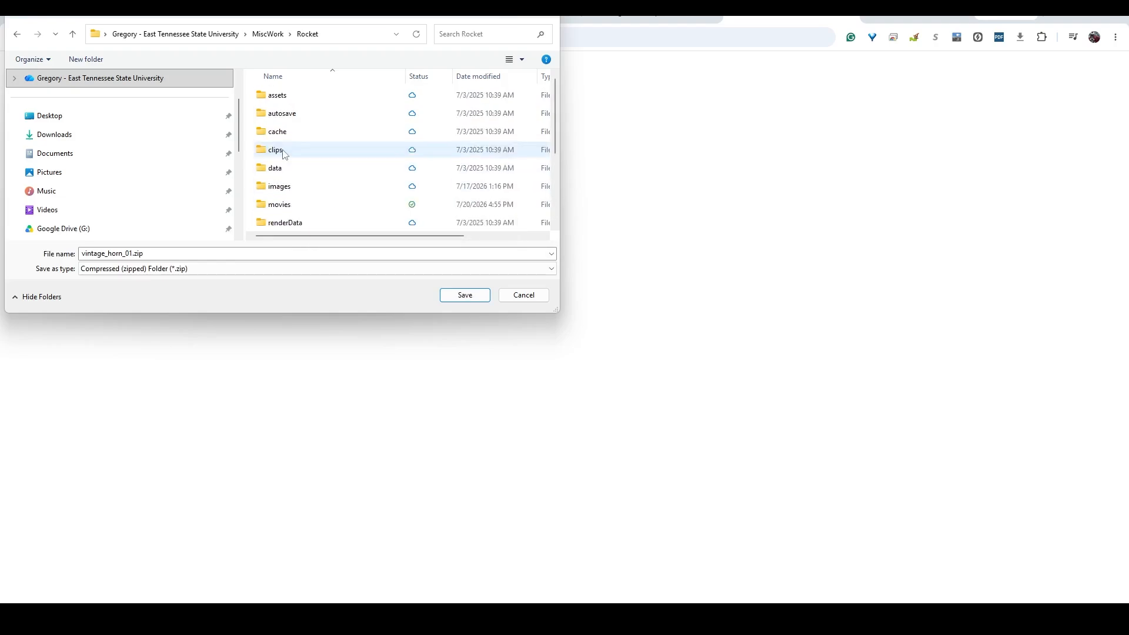
{"action": "double_click", "coordinate": [278, 95]}
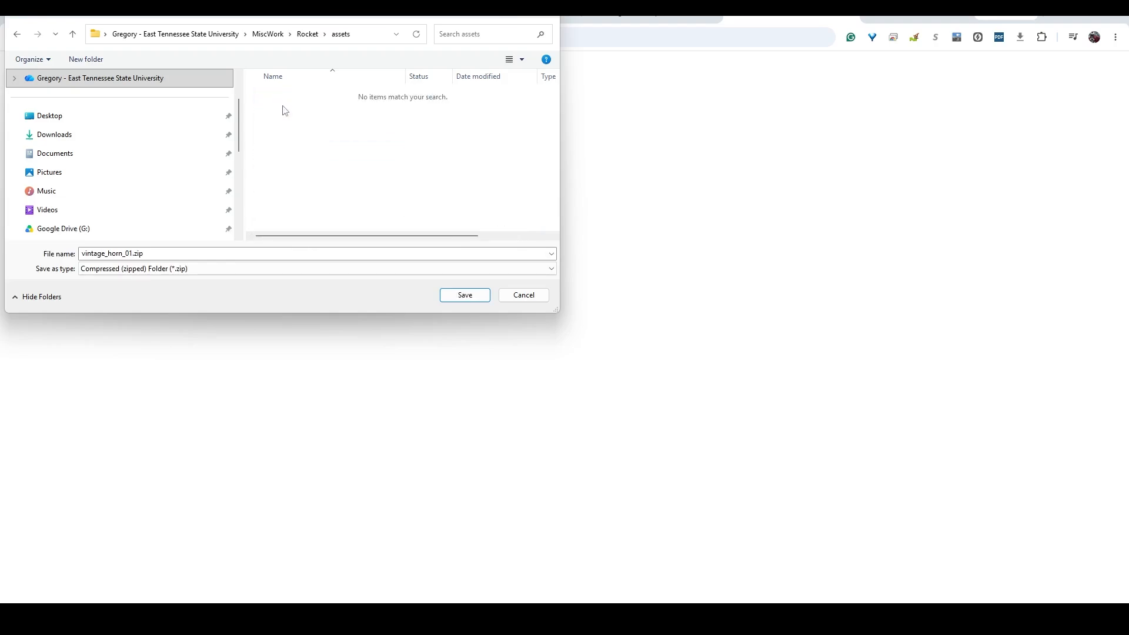
{"action": "left_click", "coordinate": [465, 296]}
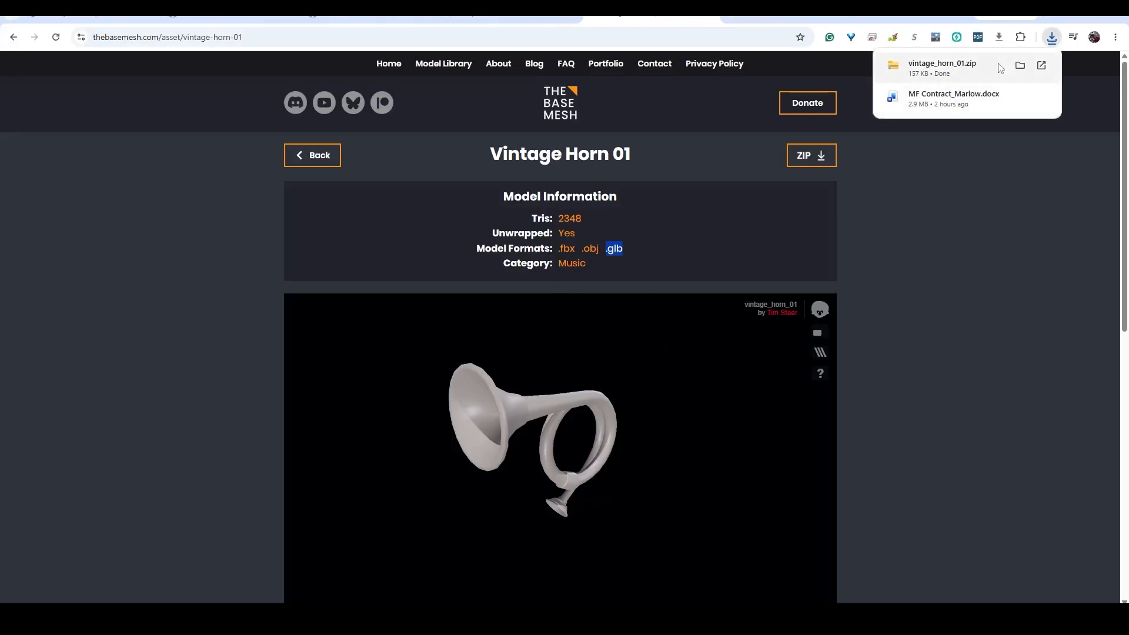
- Show the downloaded vintage_horn_01.zip in its folder and extract all its files to the suggested vintage_horn_01 folder
{"action": "left_click", "coordinate": [1020, 69]}
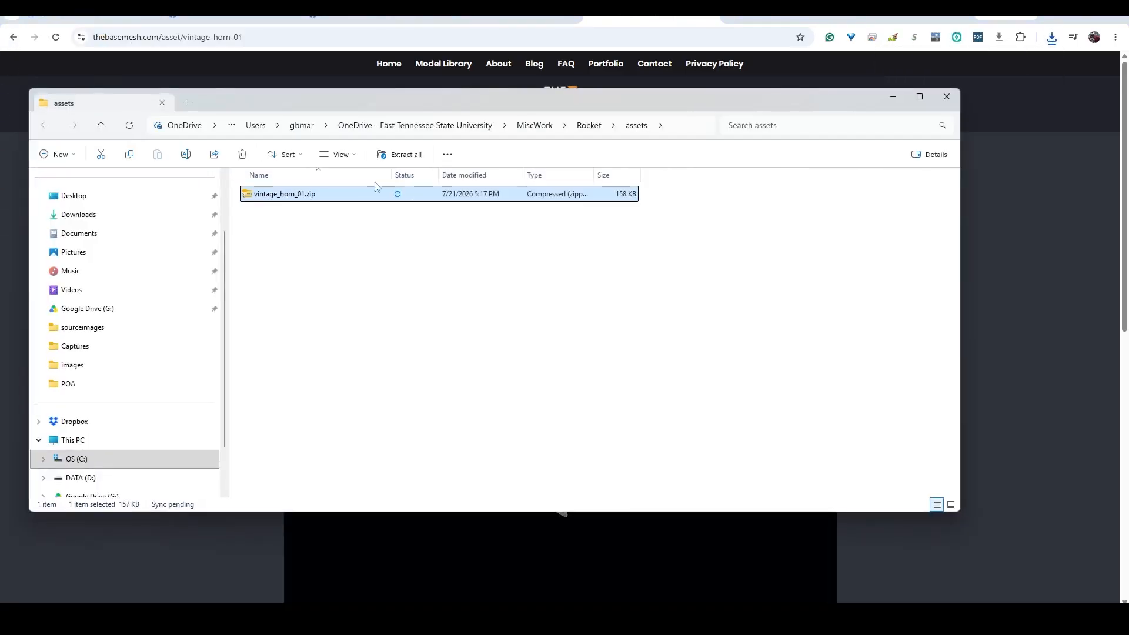
{"action": "right_click", "coordinate": [316, 199]}
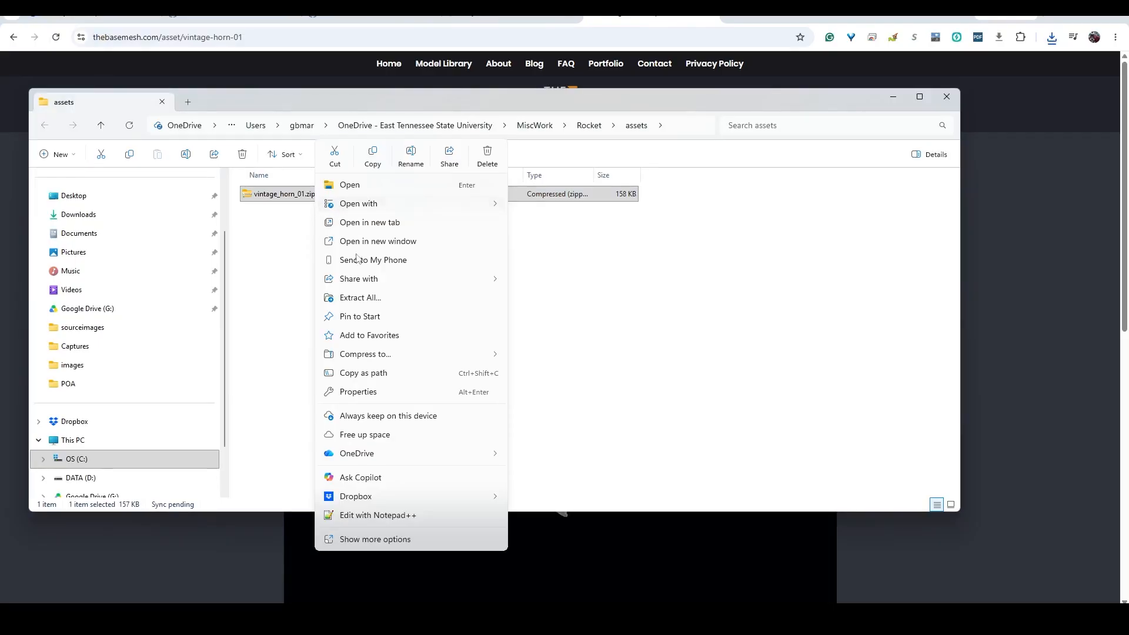
{"action": "left_click", "coordinate": [375, 299]}
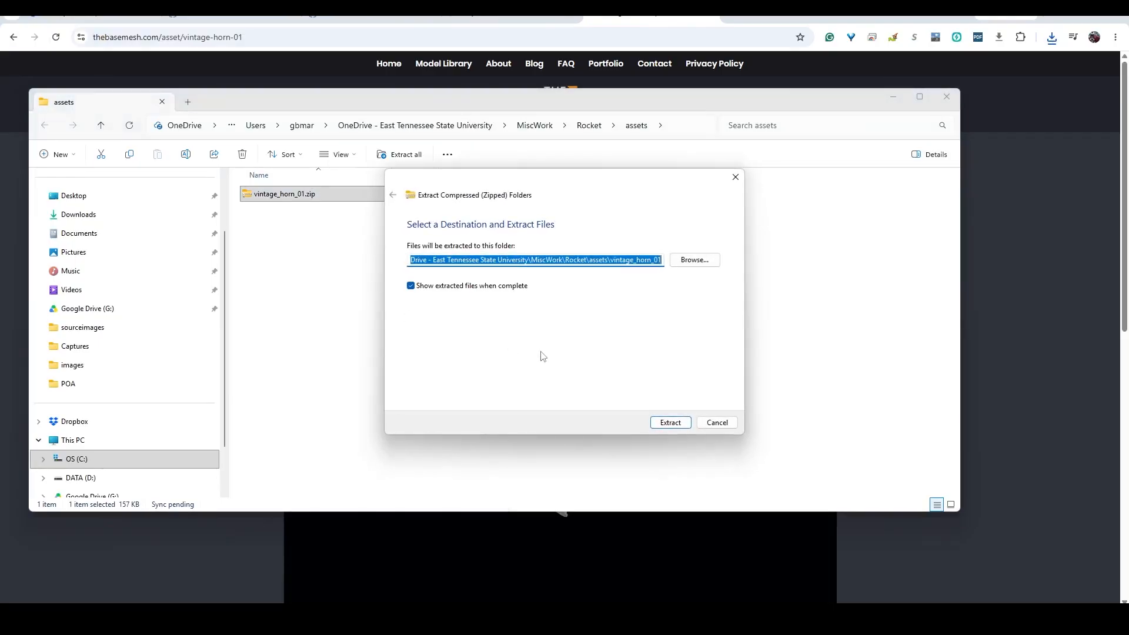
{"action": "left_click", "coordinate": [665, 422]}
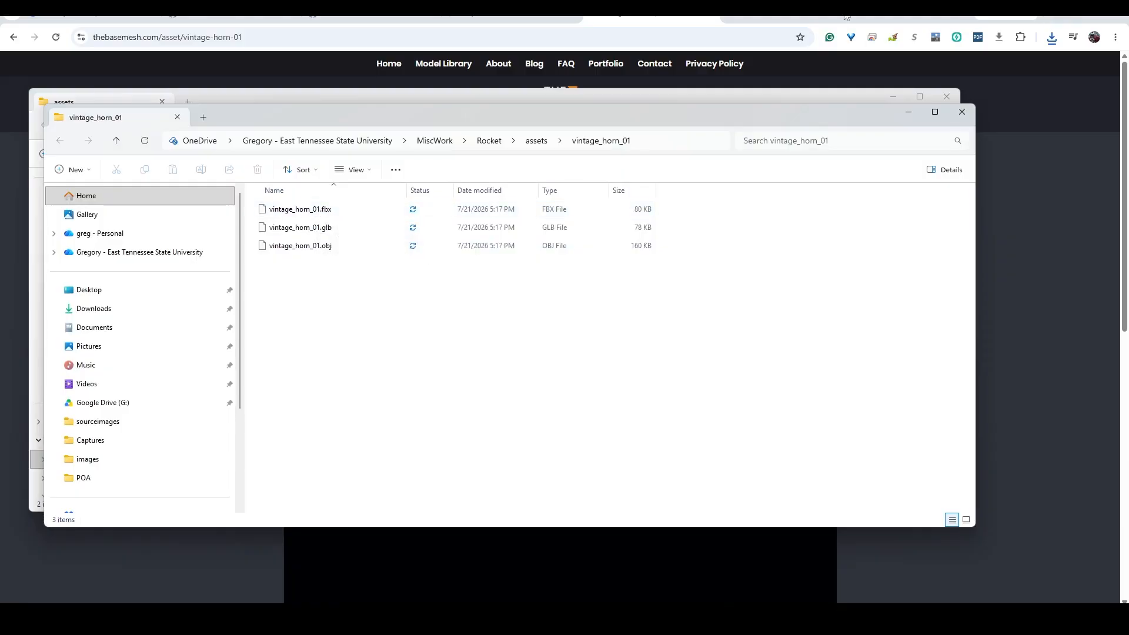
- Switch to Maya, place the vintage_horn_01 folder window beside it and import vintage_horn_01.fbx into the scene
{"action": "left_click", "coordinate": [1060, 18]}
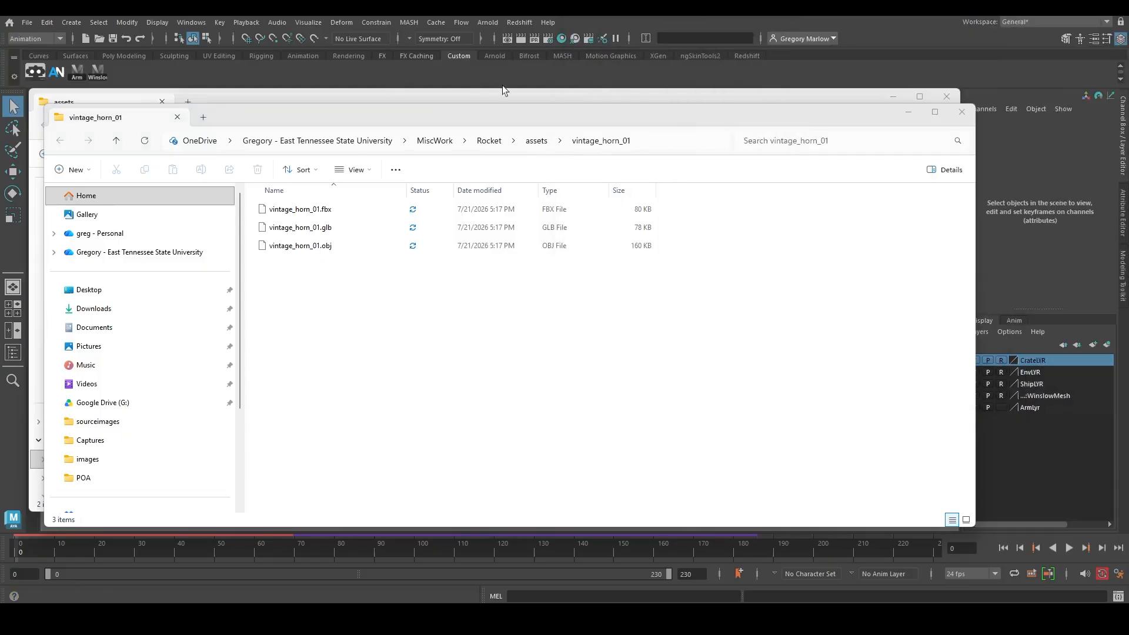
{"action": "left_click", "coordinate": [946, 96]}
{"action": "left_click_drag", "start_coordinate": [530, 118], "coordinate": [1126, 112]}
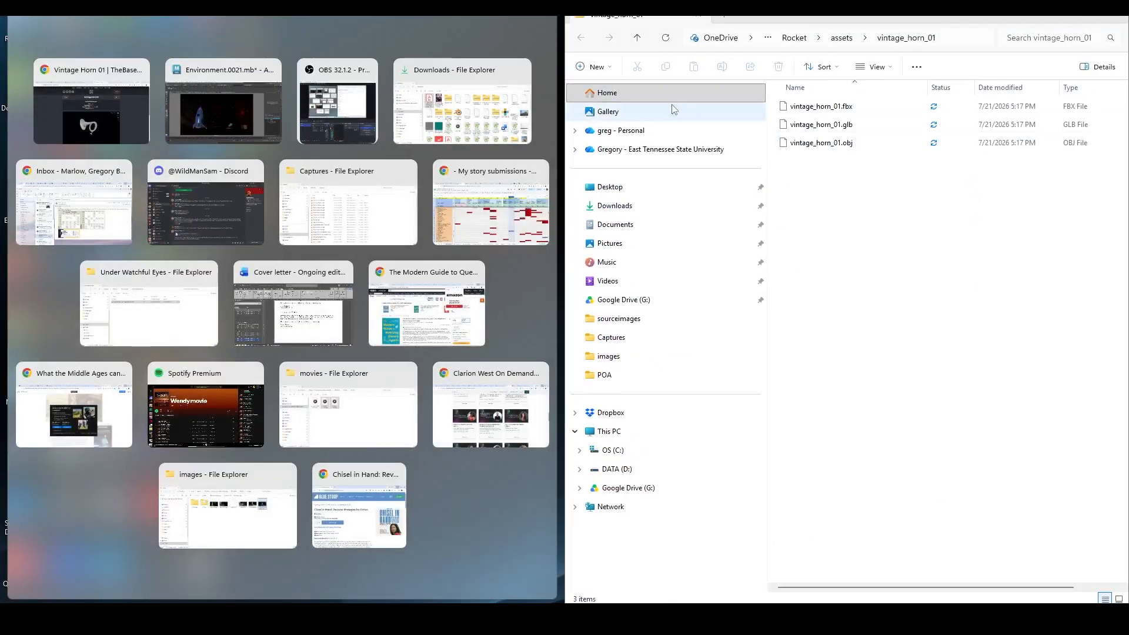
{"action": "left_click", "coordinate": [853, 212]}
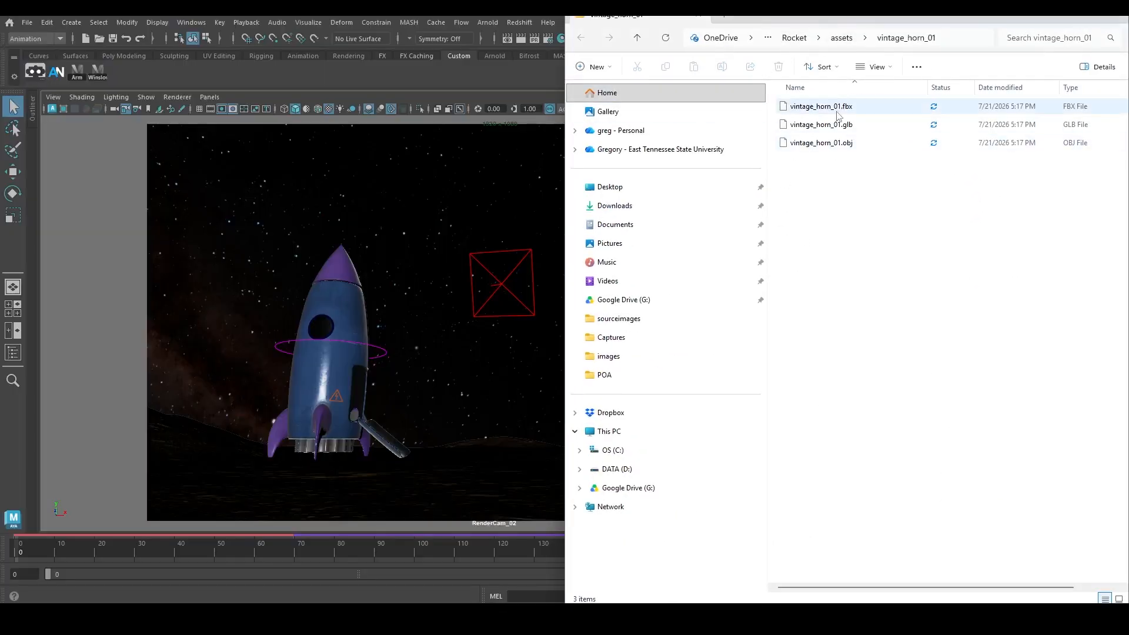
{"action": "left_click_drag", "start_coordinate": [838, 115], "coordinate": [439, 418]}
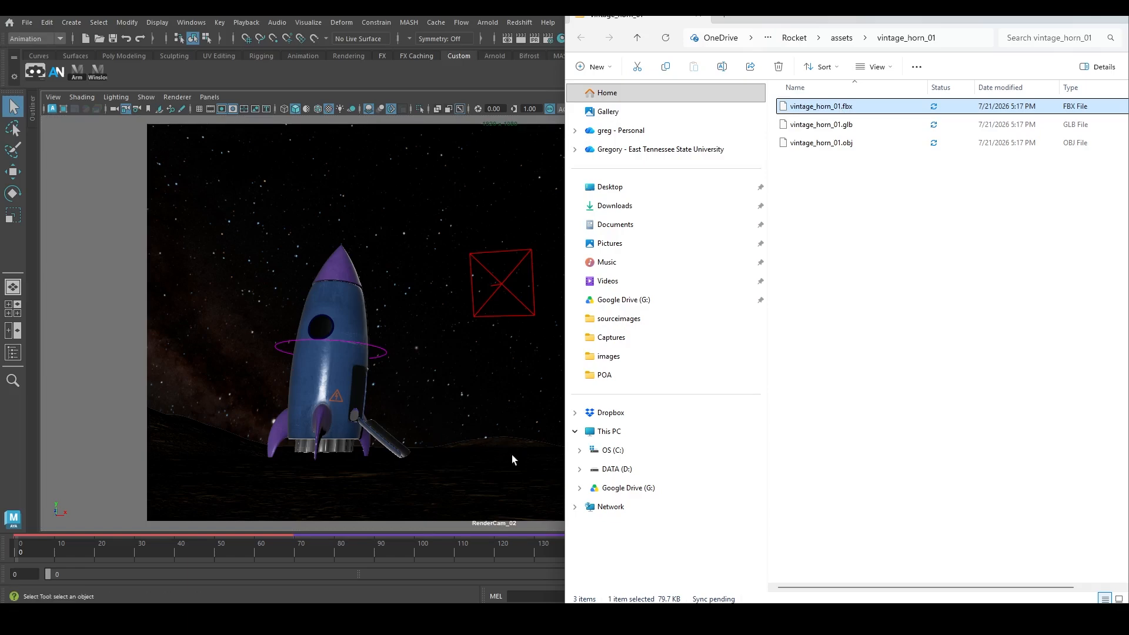
- Select the imported horn, scale it uniformly to about 0.562, move it to about -24 in Z and rotate it about -70° in Z
{"action": "left_click", "coordinate": [269, 331]}
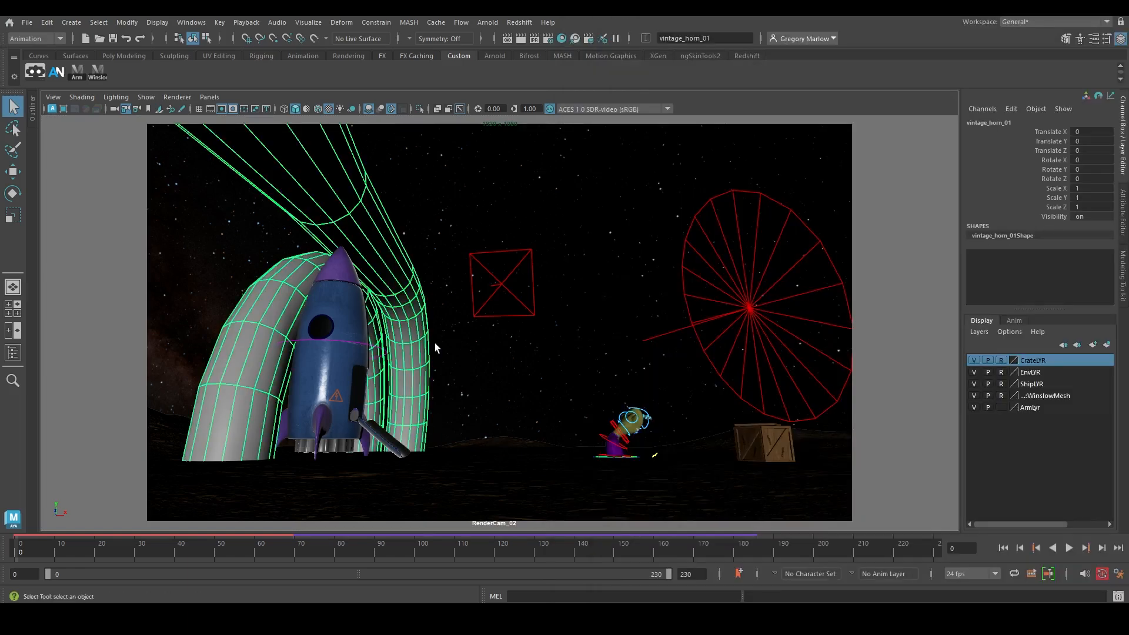
{"action": "key", "text": "r"}
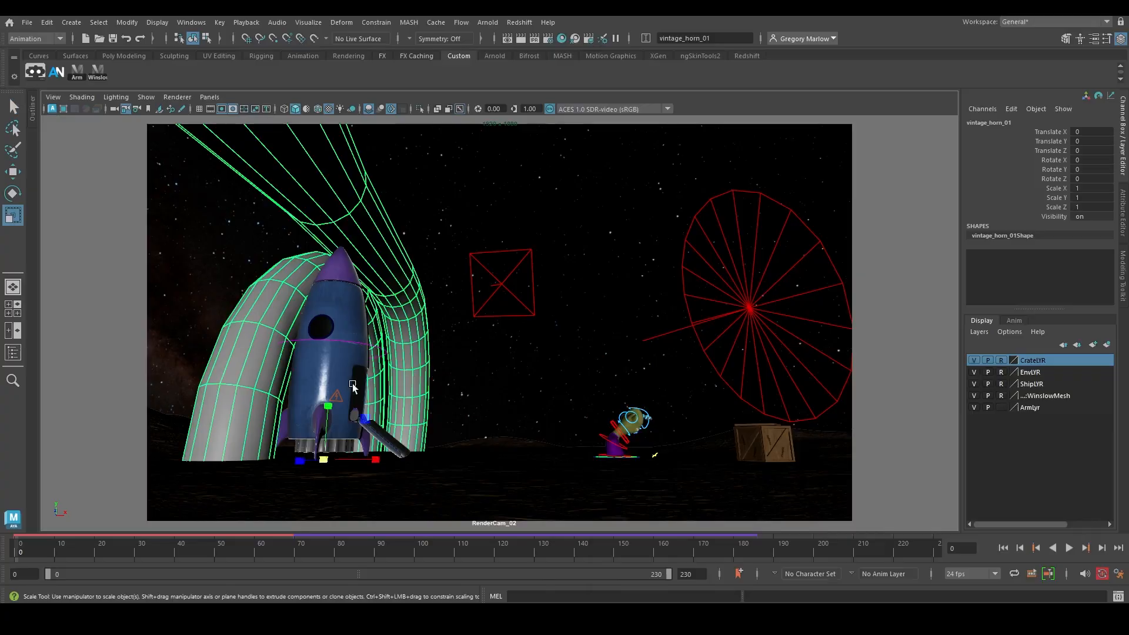
{"action": "left_click_drag", "start_coordinate": [318, 469], "coordinate": [487, 446]}
{"action": "key", "text": "w"}
{"action": "key", "text": "e"}
{"action": "key", "text": "r"}
- Switch to the perspective view and scale the horn down uniformly to about 0.12
{"action": "key", "text": "space"}
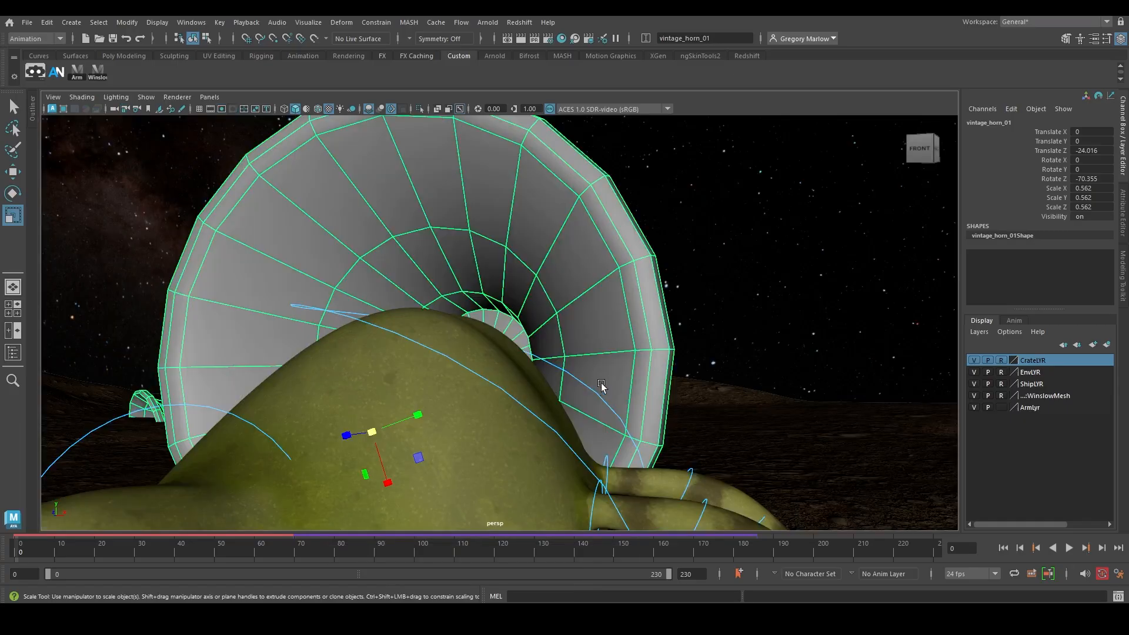
{"action": "left_click_drag", "start_coordinate": [602, 386], "coordinate": [527, 419], "text": "alt"}
{"action": "right_click_drag", "start_coordinate": [830, 402], "coordinate": [244, 256], "text": "alt"}
{"action": "right_click_drag", "start_coordinate": [678, 325], "coordinate": [234, 230], "text": "alt"}
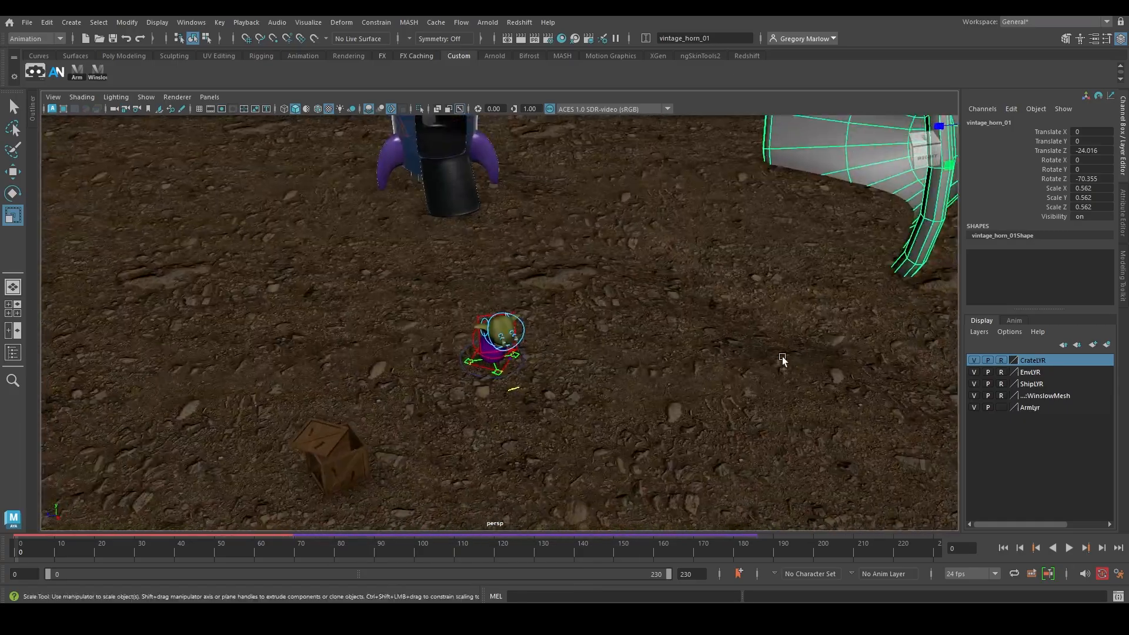
{"action": "right_click_drag", "start_coordinate": [782, 358], "coordinate": [732, 323], "text": "alt"}
{"action": "left_click_drag", "start_coordinate": [766, 213], "coordinate": [577, 217]}
- Move the horn next to the crate and the green character, to about X 15.914, Y 0.488, Z 2.306
{"action": "key", "text": "w"}
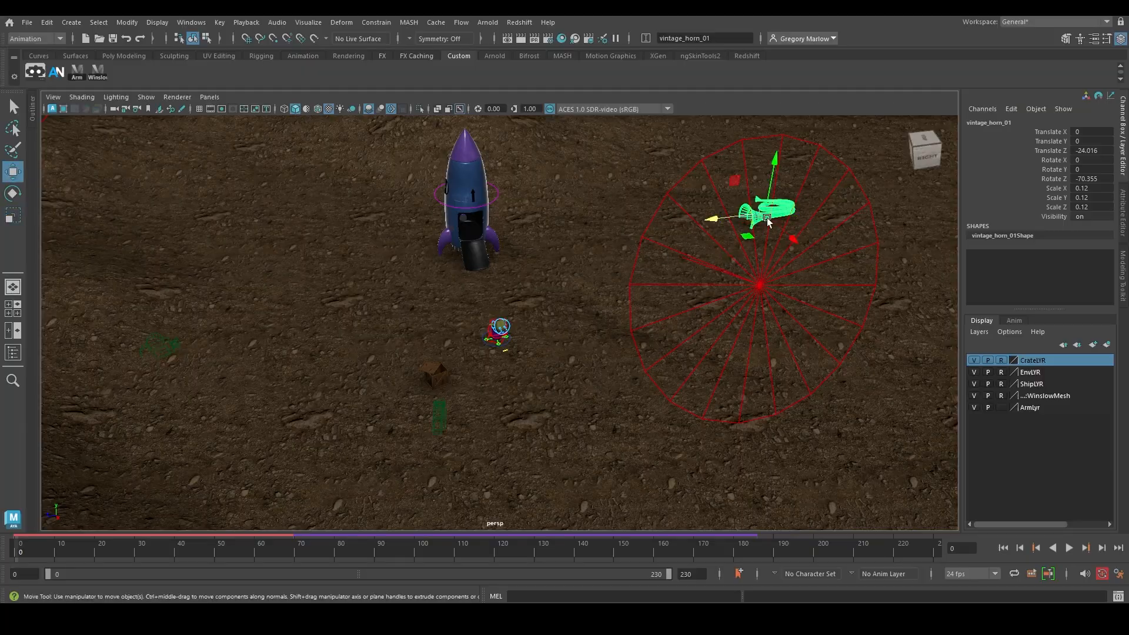
{"action": "left_click_drag", "start_coordinate": [729, 219], "coordinate": [513, 421]}
{"action": "right_click_drag", "start_coordinate": [476, 402], "coordinate": [725, 418], "text": "alt"}
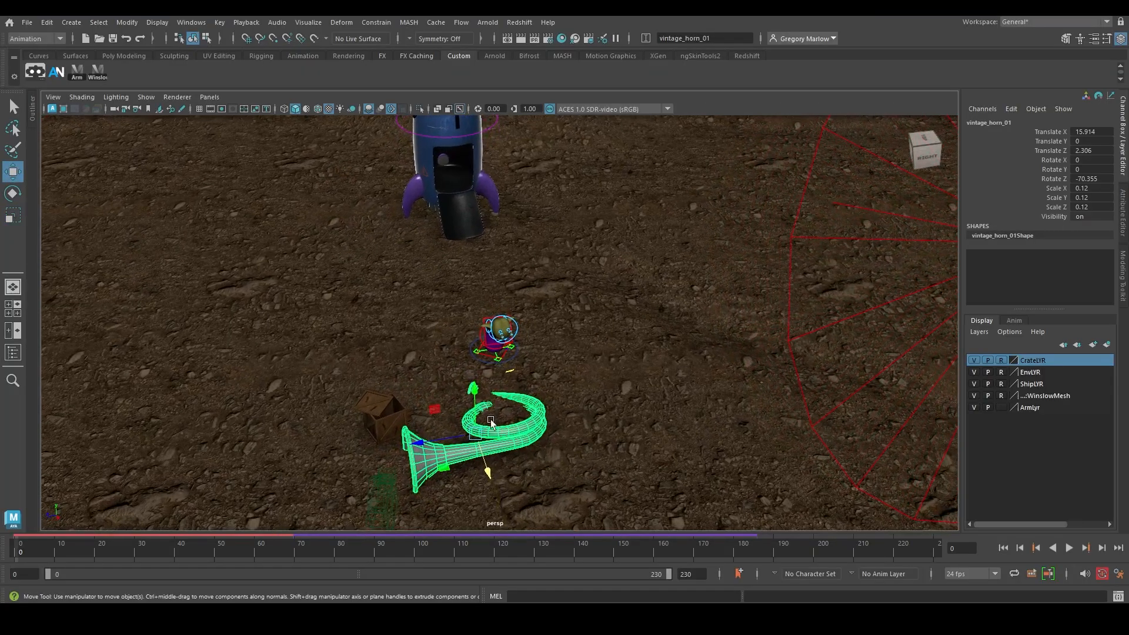
{"action": "left_click_drag", "start_coordinate": [490, 419], "coordinate": [509, 400], "text": "alt"}
{"action": "right_click_drag", "start_coordinate": [509, 399], "coordinate": [668, 434], "text": "alt"}
{"action": "middle_click_drag", "start_coordinate": [668, 434], "coordinate": [669, 348], "text": "alt"}
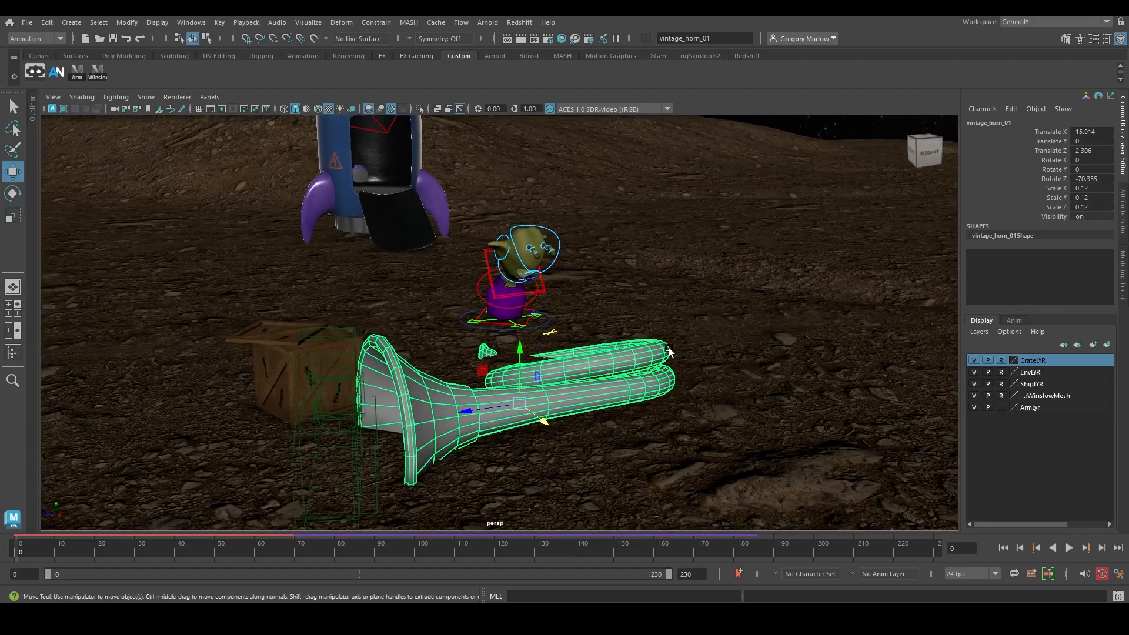
{"action": "left_click_drag", "start_coordinate": [520, 365], "coordinate": [537, 348]}
- Rotate the horn to about X -16°, Y -7°, Z -75° and scale it uniformly to about 0.039
{"action": "key", "text": "e"}
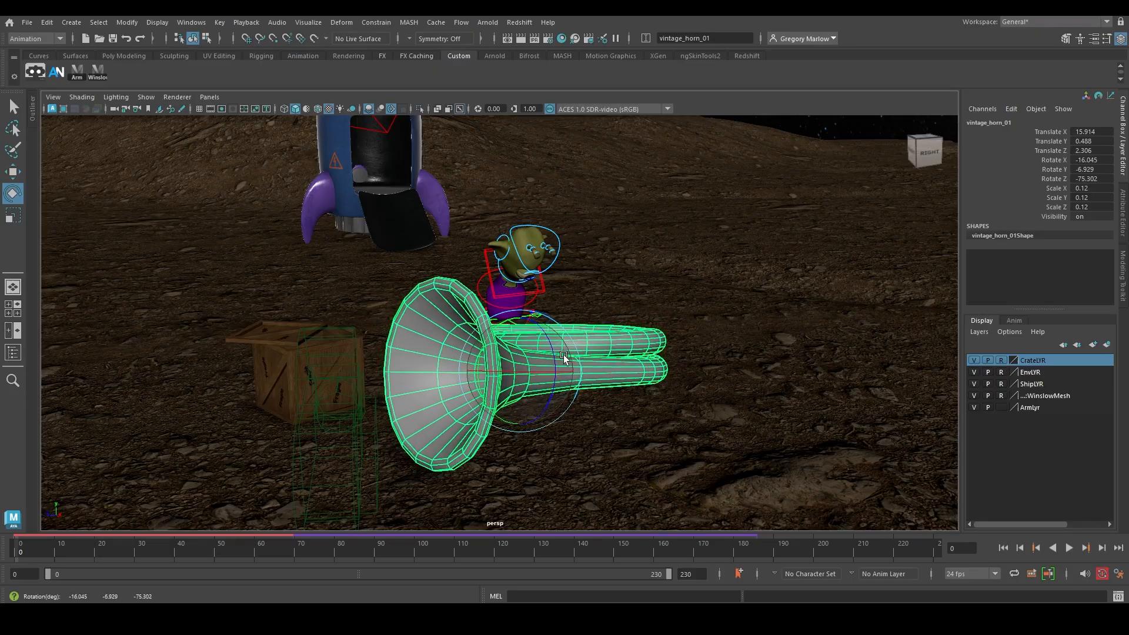
{"action": "key", "text": "r"}
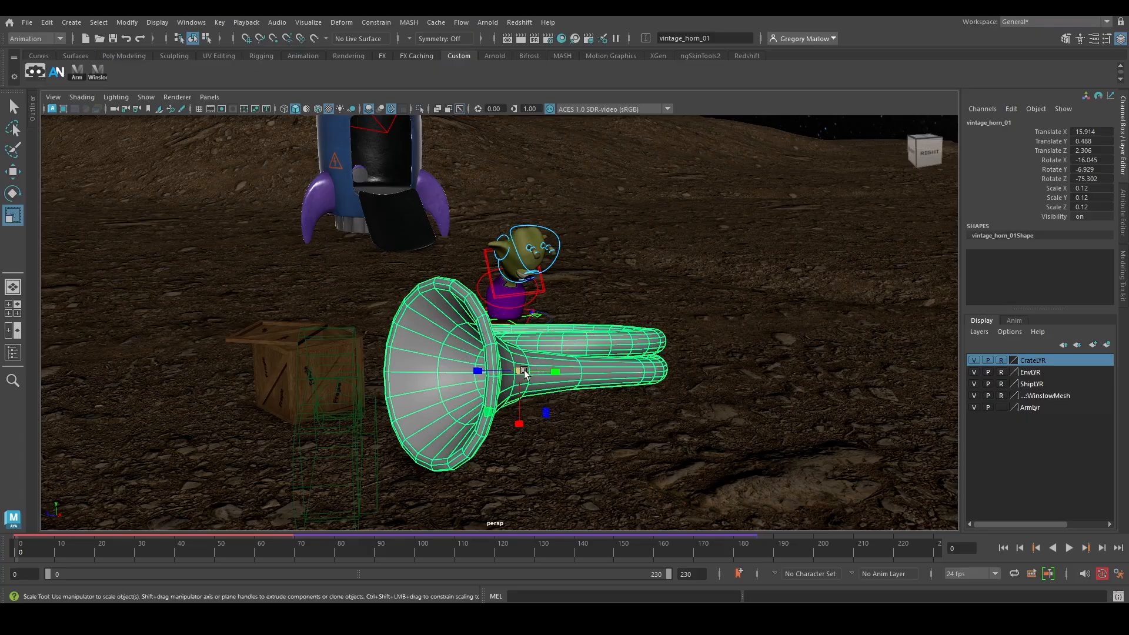
{"action": "left_click_drag", "start_coordinate": [524, 373], "coordinate": [302, 386]}
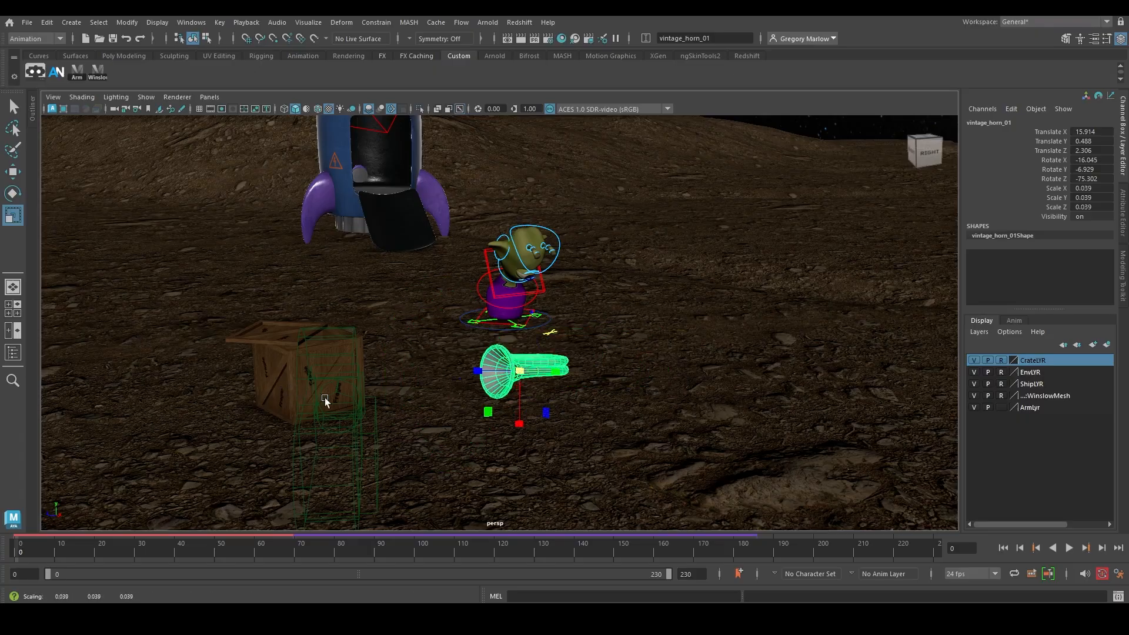
- Move the horn to about 0.491 in Z and scale it down uniformly to about 0.023
{"action": "key", "text": "w"}
{"action": "left_click_drag", "start_coordinate": [575, 391], "coordinate": [545, 398], "text": "alt"}
{"action": "left_click_drag", "start_coordinate": [386, 396], "coordinate": [557, 391]}
{"action": "right_click_drag", "start_coordinate": [557, 390], "coordinate": [733, 410], "text": "alt"}
{"action": "middle_click_drag", "start_coordinate": [733, 409], "coordinate": [613, 414], "text": "alt"}
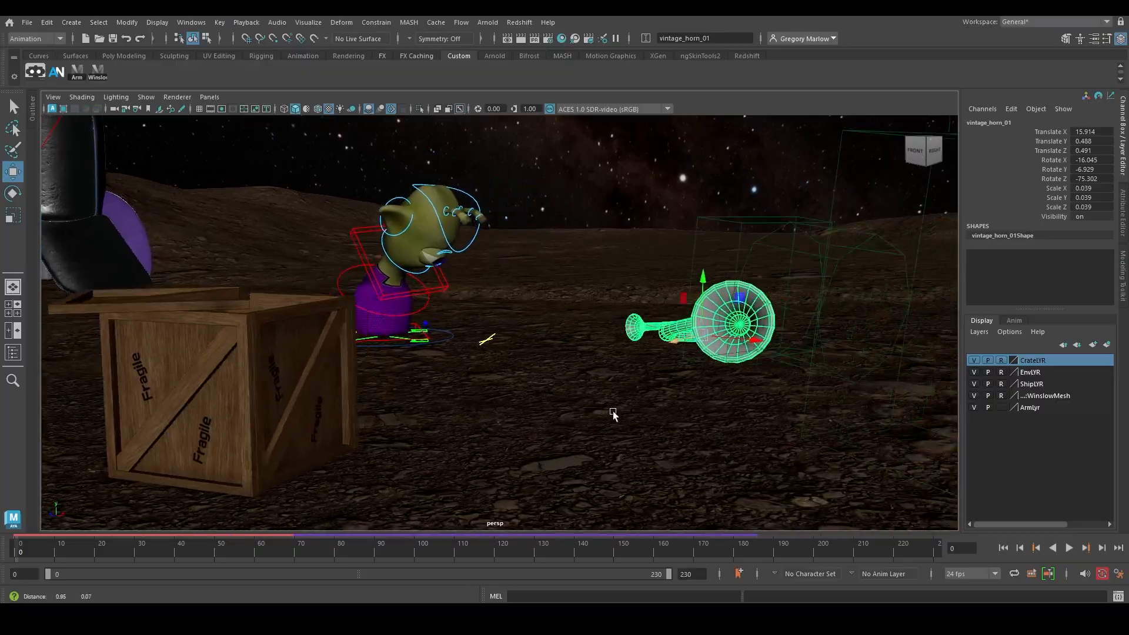
{"action": "left_click_drag", "start_coordinate": [613, 414], "coordinate": [607, 406], "text": "alt"}
{"action": "key", "text": "r"}
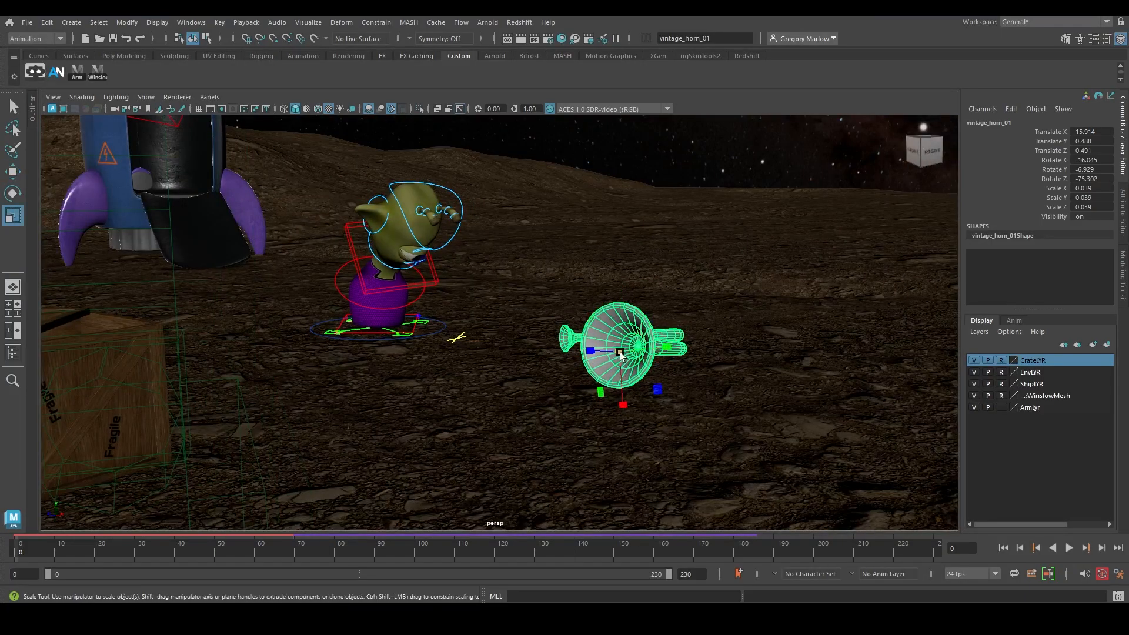
{"action": "left_click_drag", "start_coordinate": [621, 353], "coordinate": [552, 357]}
- Move the horn down to the ground in front of the green character, to about X 14.124 and Y 0.191
{"action": "key", "text": "w"}
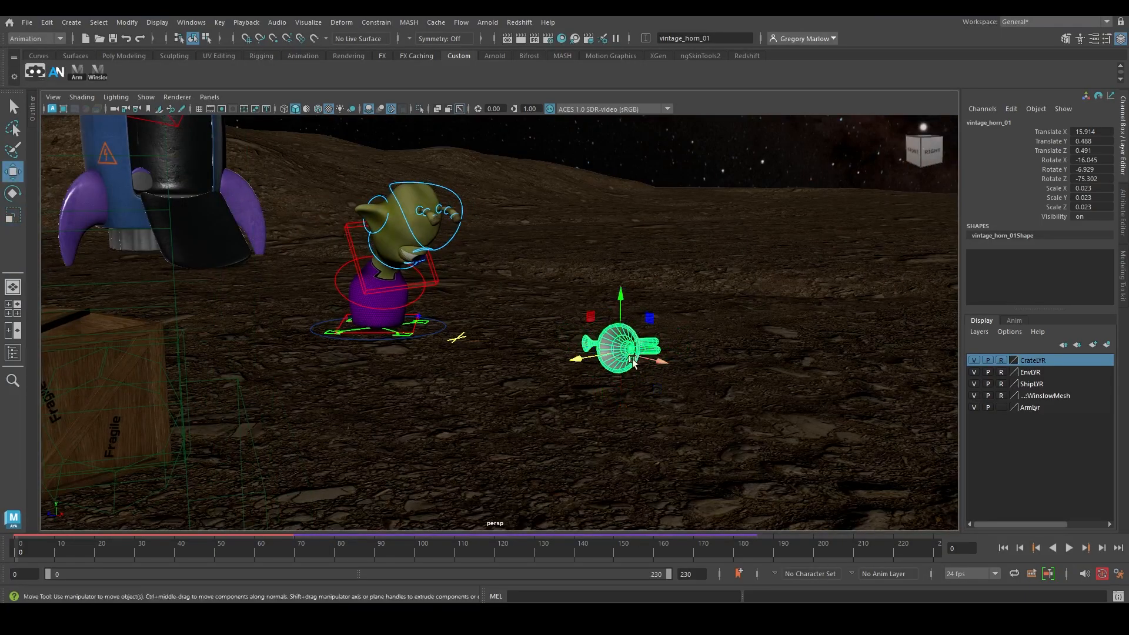
{"action": "left_click_drag", "start_coordinate": [633, 363], "coordinate": [467, 358]}
{"action": "right_click_drag", "start_coordinate": [468, 359], "coordinate": [527, 362], "text": "alt"}
- Rotate the horn so its bell points away from the character, about X -164°, Y 14°, Z -99°, and deselect it
{"action": "key", "text": "e"}
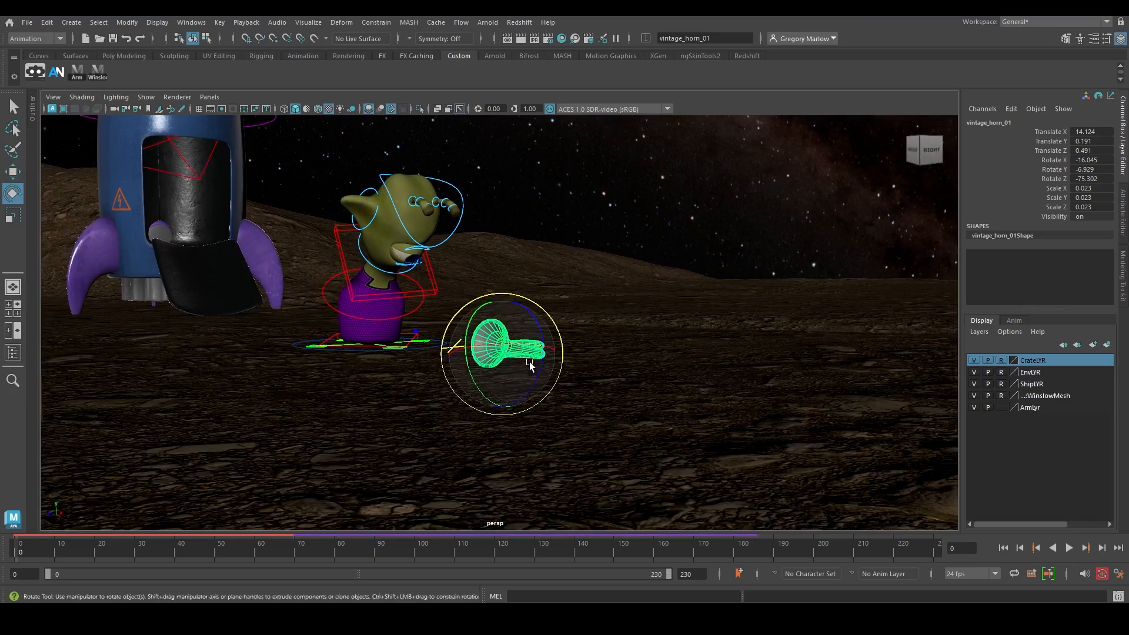
{"action": "mouse_move", "coordinate": [514, 369]}
{"action": "left_mouse_down"}
{"action": "mouse_move", "coordinate": [467, 359]}
{"action": "mouse_move", "coordinate": [572, 365]}
{"action": "mouse_move", "coordinate": [504, 363]}
{"action": "mouse_move", "coordinate": [515, 362]}
{"action": "left_mouse_up"}
{"action": "left_click", "coordinate": [467, 359]}
{"action": "left_click", "coordinate": [475, 359]}
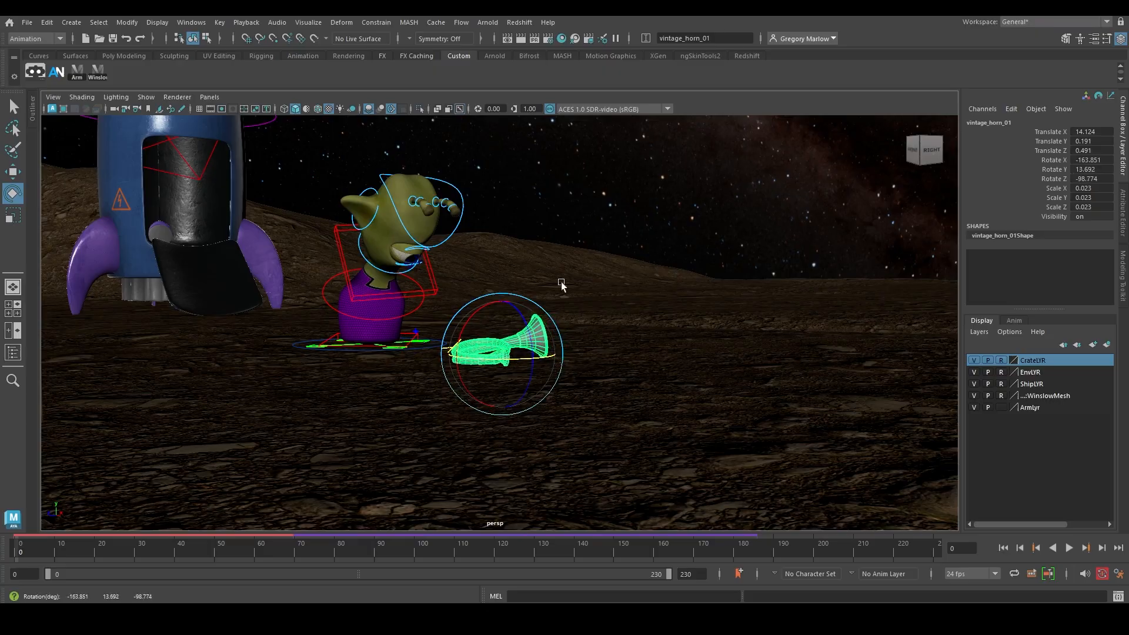
{"action": "left_click", "coordinate": [617, 241]}
- Look through the RenderCam_01 camera in the viewport
{"action": "left_click", "coordinate": [209, 97]}
{"action": "mouse_move", "coordinate": [232, 112]}
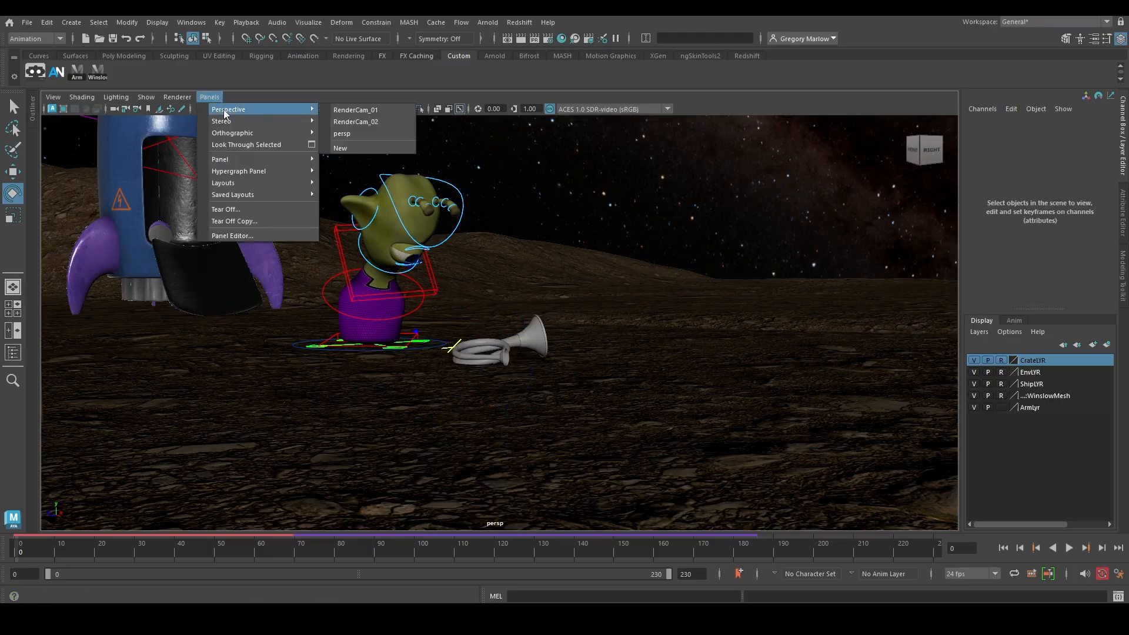
{"action": "left_click", "coordinate": [351, 111]}
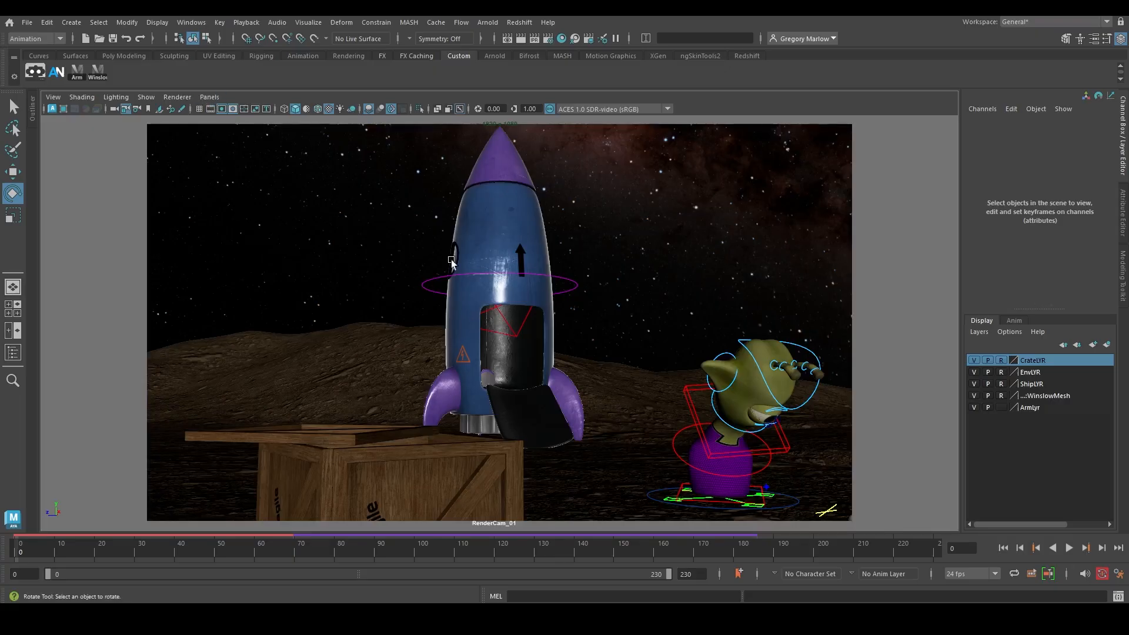
- Switch to the persp view and move the horn closer to the green character, to about X 13.194 and Z 0.828
{"action": "left_click", "coordinate": [210, 97]}
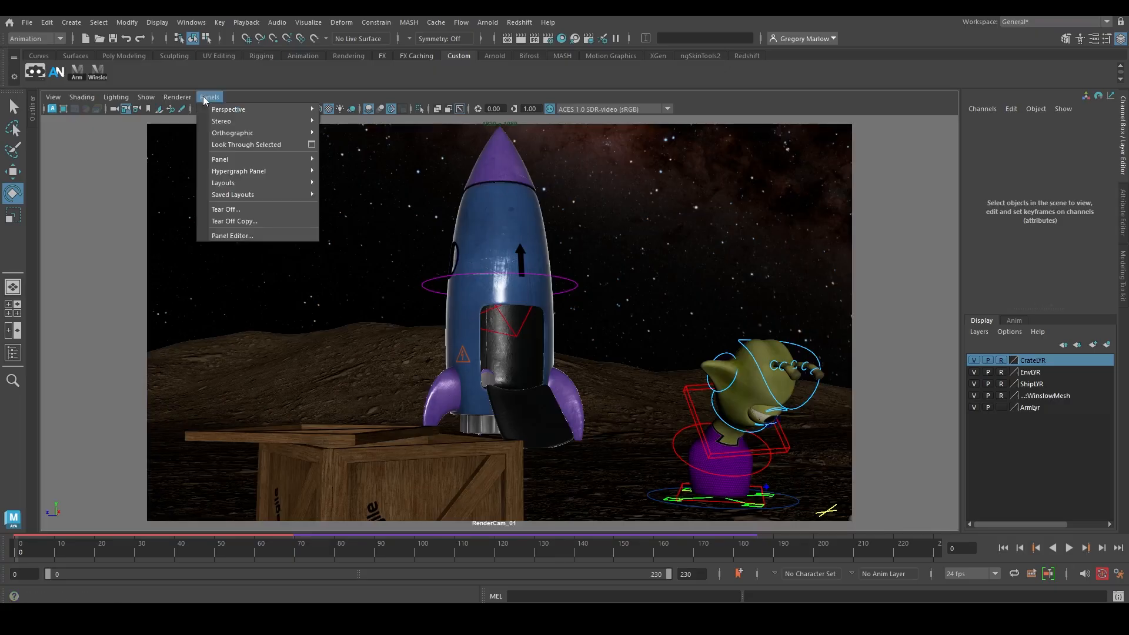
{"action": "mouse_move", "coordinate": [235, 110]}
{"action": "left_click", "coordinate": [341, 136]}
{"action": "scroll", "coordinate": [454, 343], "scroll_direction": "up", "scroll_amount": 5}
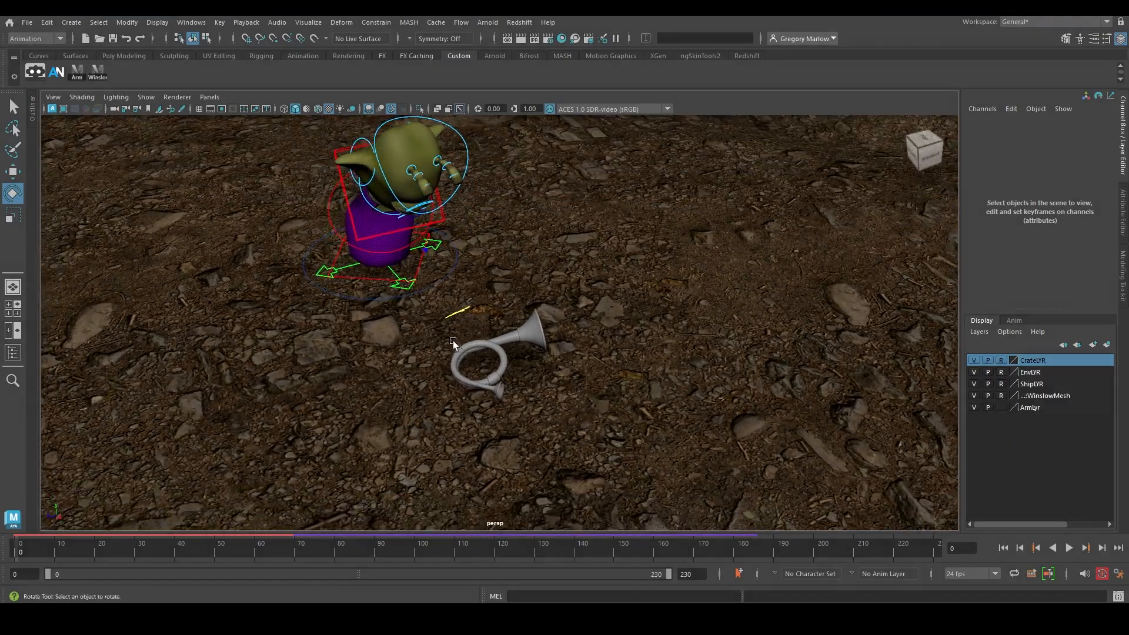
{"action": "left_click", "coordinate": [468, 354]}
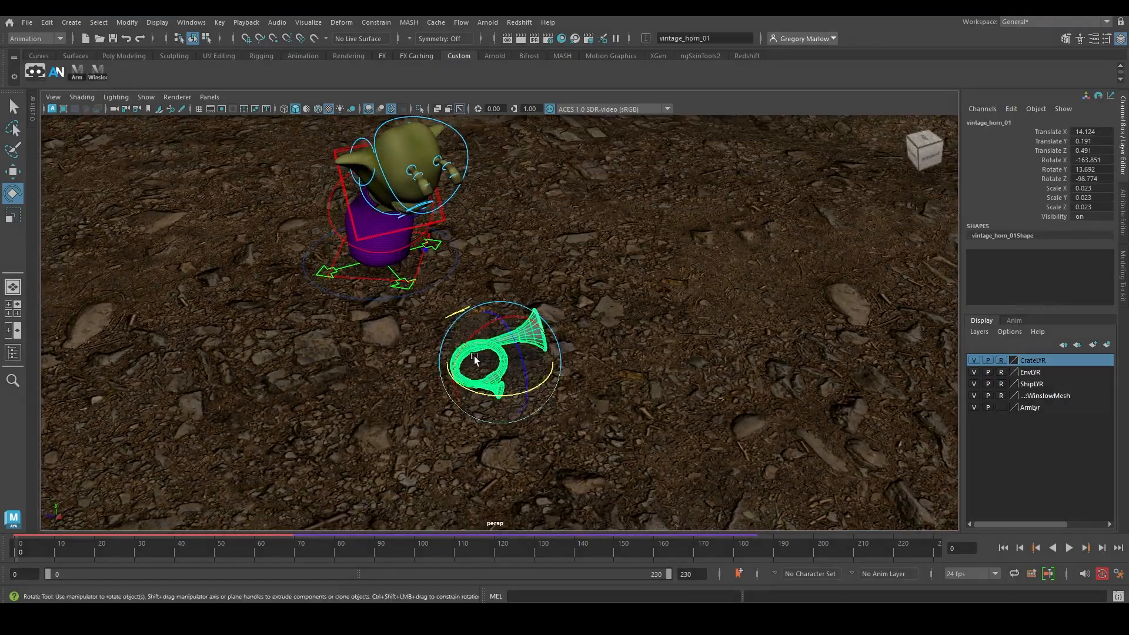
{"action": "key", "text": "w"}
{"action": "left_click_drag", "start_coordinate": [518, 388], "coordinate": [441, 309]}
- Look through RenderCam_01 and shift the horn further into the camera frame, to about X 12.889
{"action": "left_click", "coordinate": [210, 97]}
{"action": "mouse_move", "coordinate": [222, 112]}
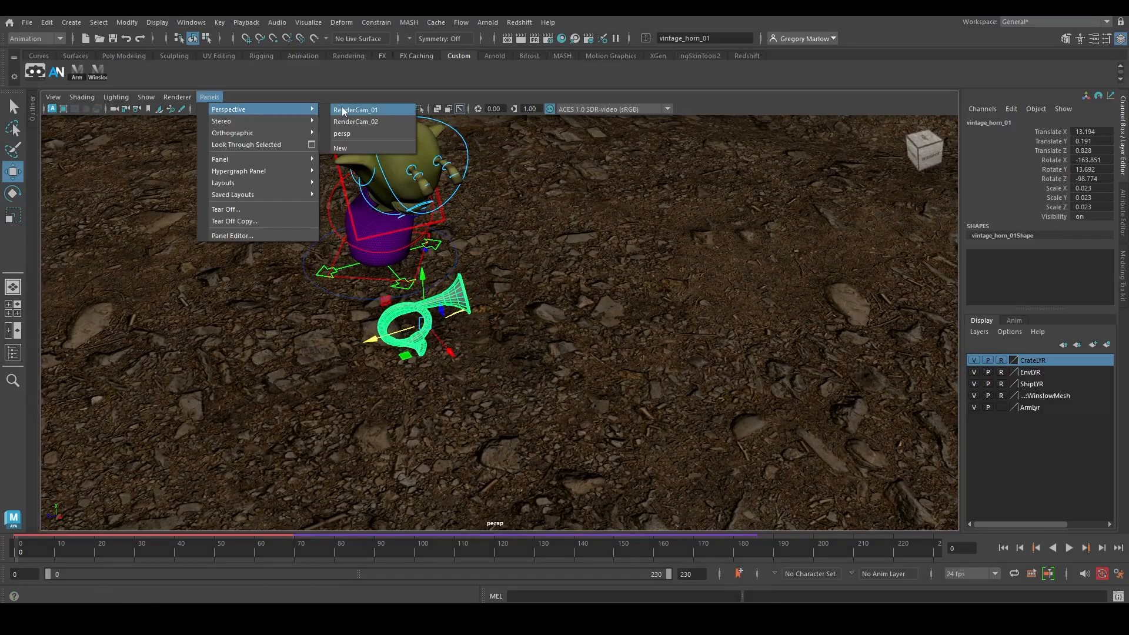
{"action": "left_click", "coordinate": [360, 111]}
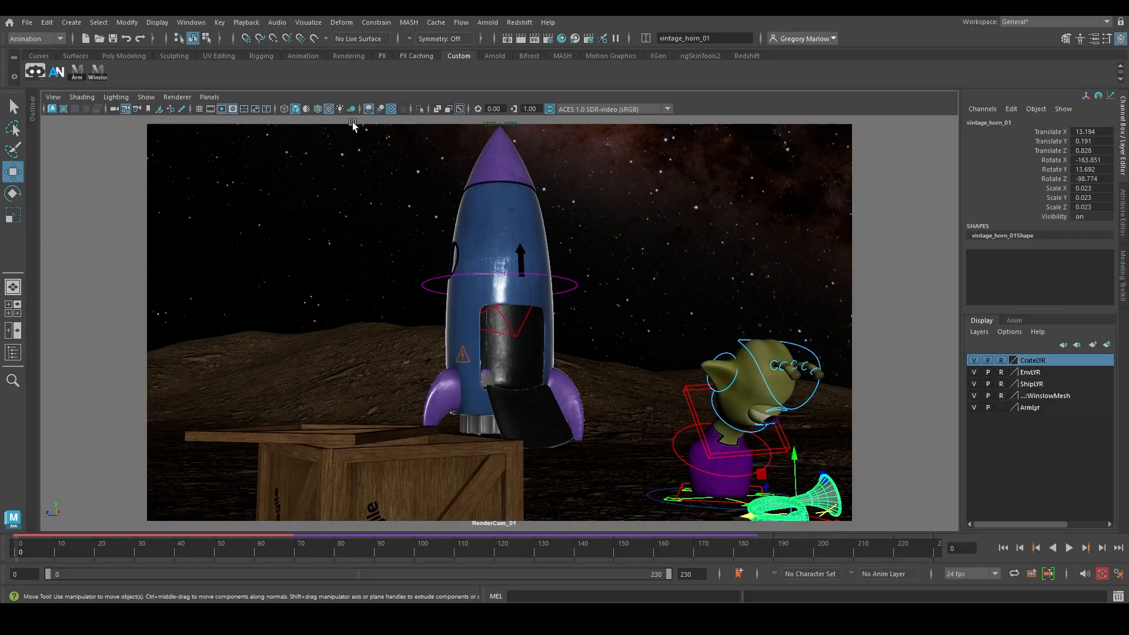
{"action": "left_click", "coordinate": [623, 209]}
{"action": "left_click", "coordinate": [822, 504]}
{"action": "left_click_drag", "start_coordinate": [825, 524], "coordinate": [803, 517]}
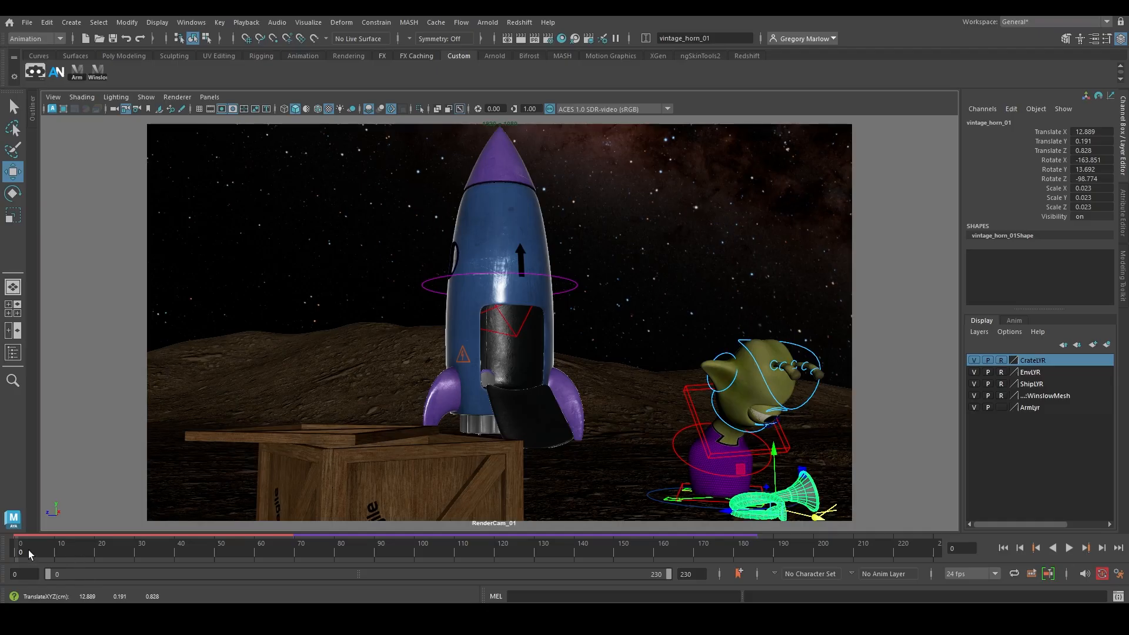
- Check the horn's framing beside the character at frame 44 and switch the viewport to RenderCam_02
{"action": "left_click_drag", "start_coordinate": [26, 550], "coordinate": [198, 562]}
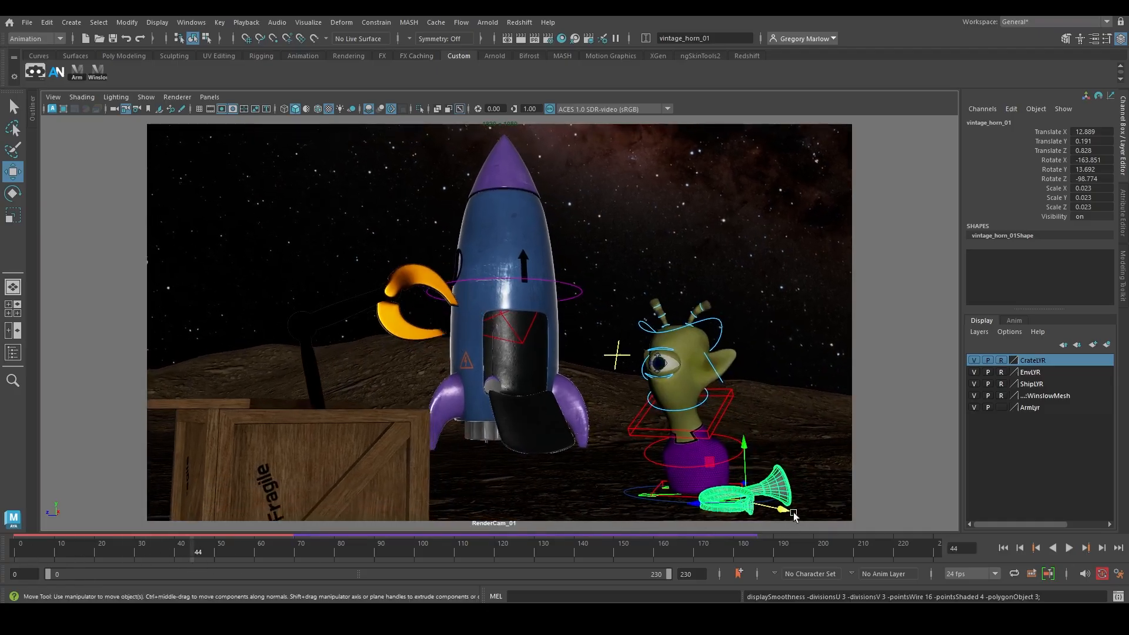
{"action": "left_click", "coordinate": [794, 463]}
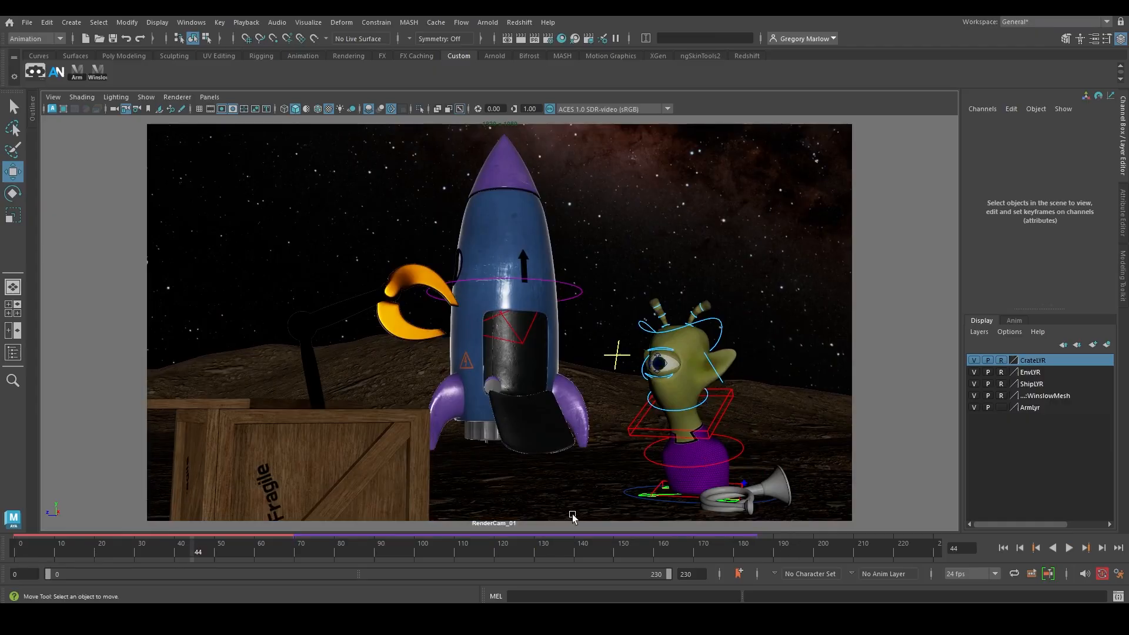
{"action": "left_click", "coordinate": [782, 485]}
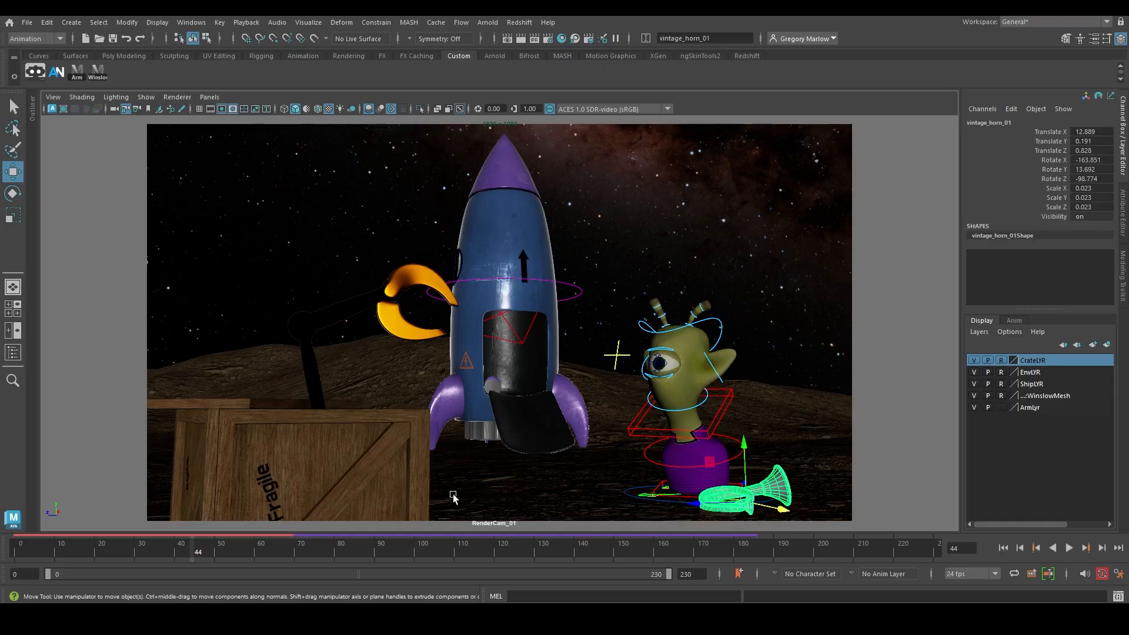
{"action": "left_click", "coordinate": [209, 97]}
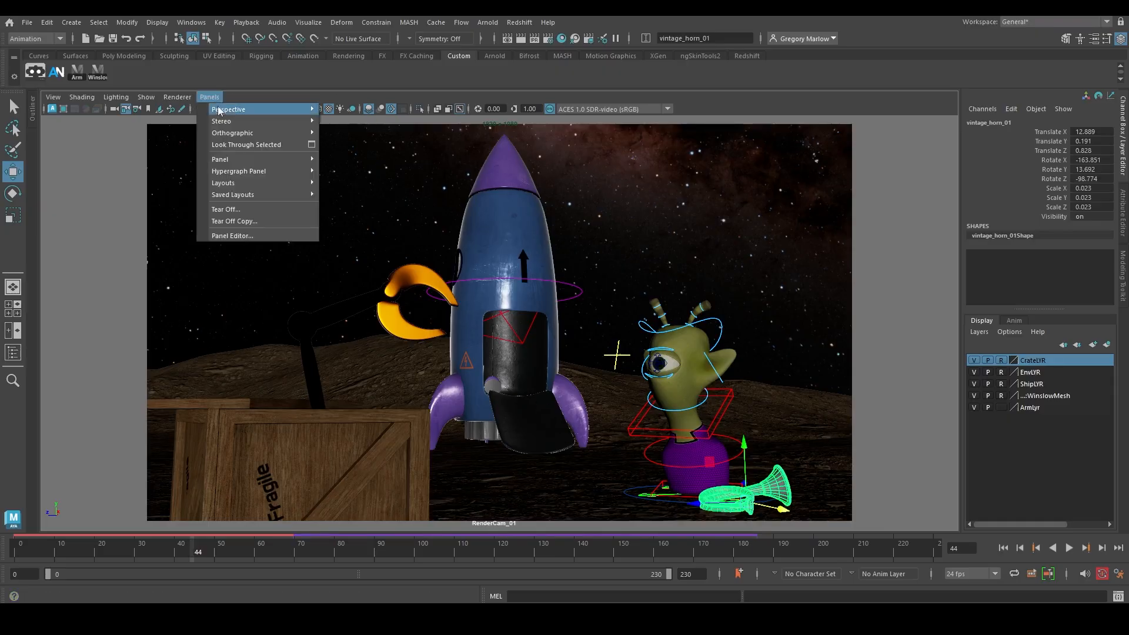
{"action": "mouse_move", "coordinate": [219, 110]}
{"action": "left_click", "coordinate": [354, 121]}
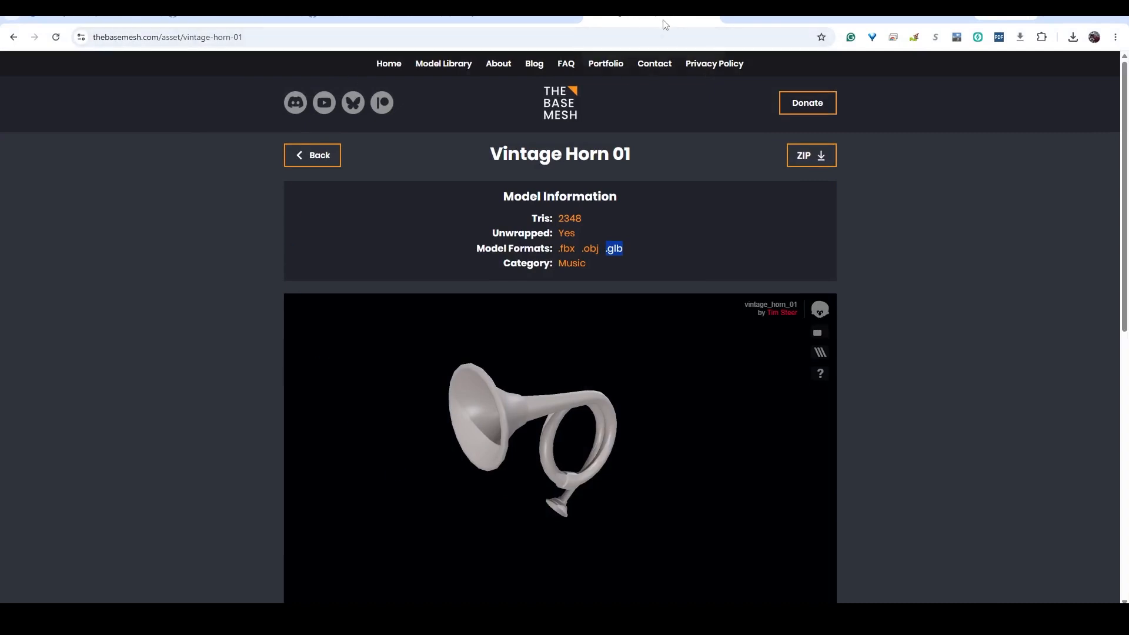
- Switch to the Poly Haven site in the browser, look over its asset types and open the 3D models library
{"action": "left_click", "coordinate": [465, 19]}
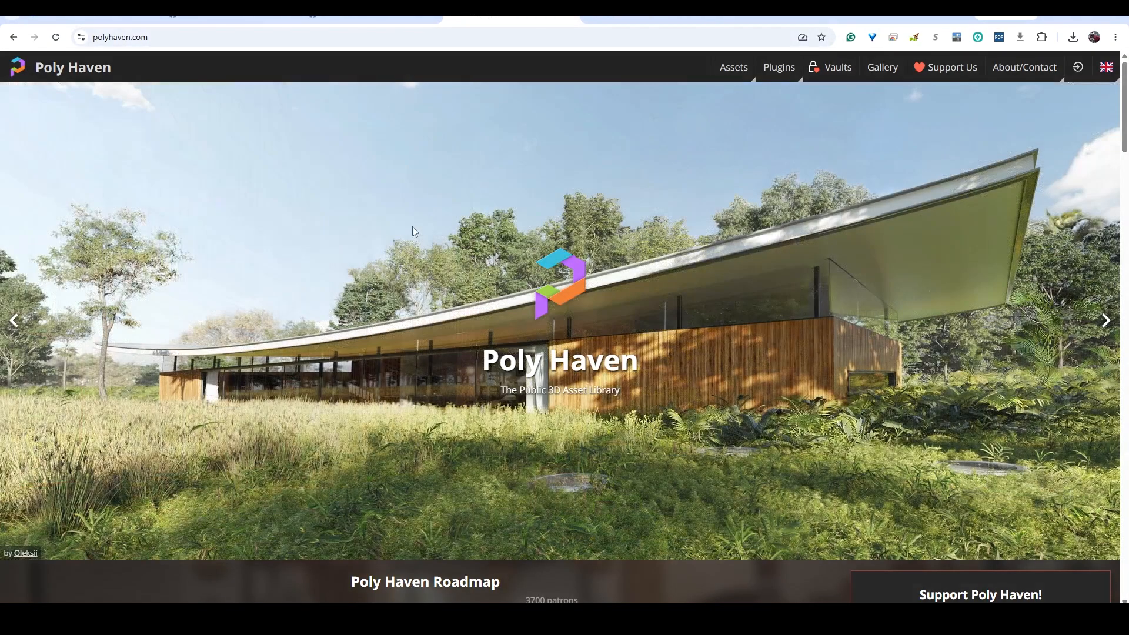
{"action": "scroll", "coordinate": [509, 305], "scroll_direction": "down", "scroll_amount": 5}
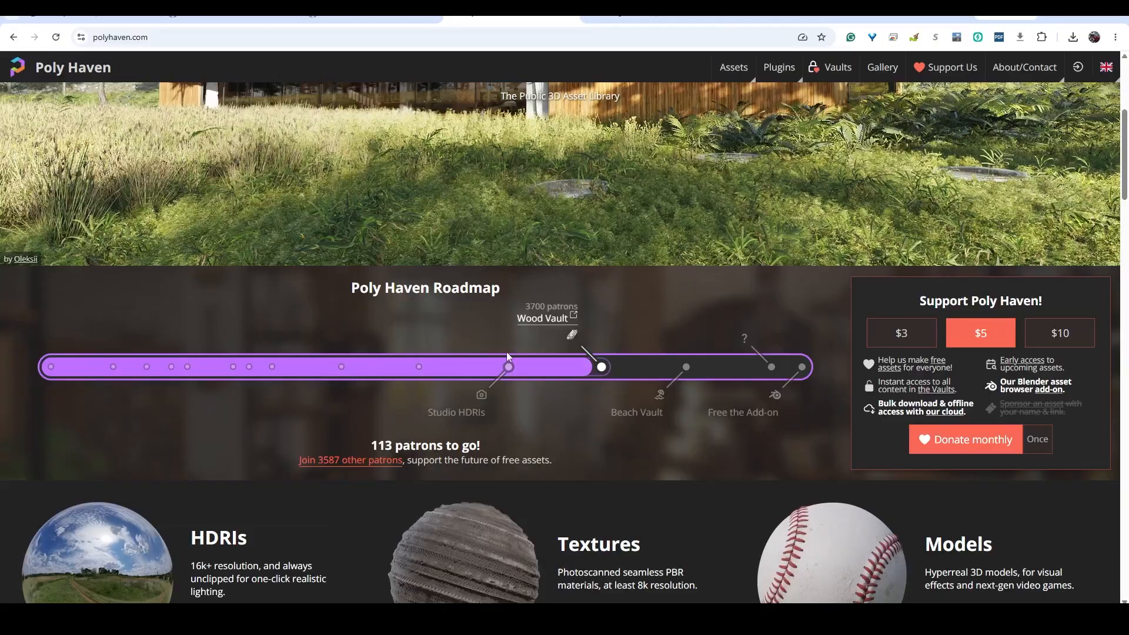
{"action": "scroll", "coordinate": [507, 347], "scroll_direction": "down", "scroll_amount": 4}
{"action": "scroll", "coordinate": [319, 415], "scroll_direction": "down", "scroll_amount": 4}
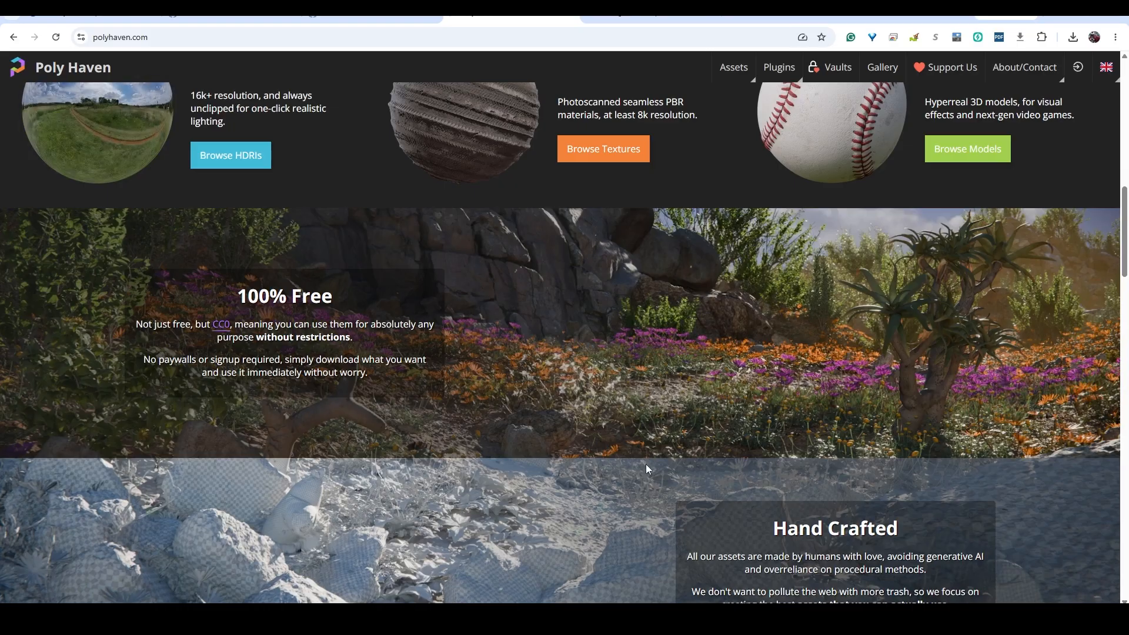
{"action": "left_click", "coordinate": [645, 18]}
{"action": "left_click", "coordinate": [471, 18]}
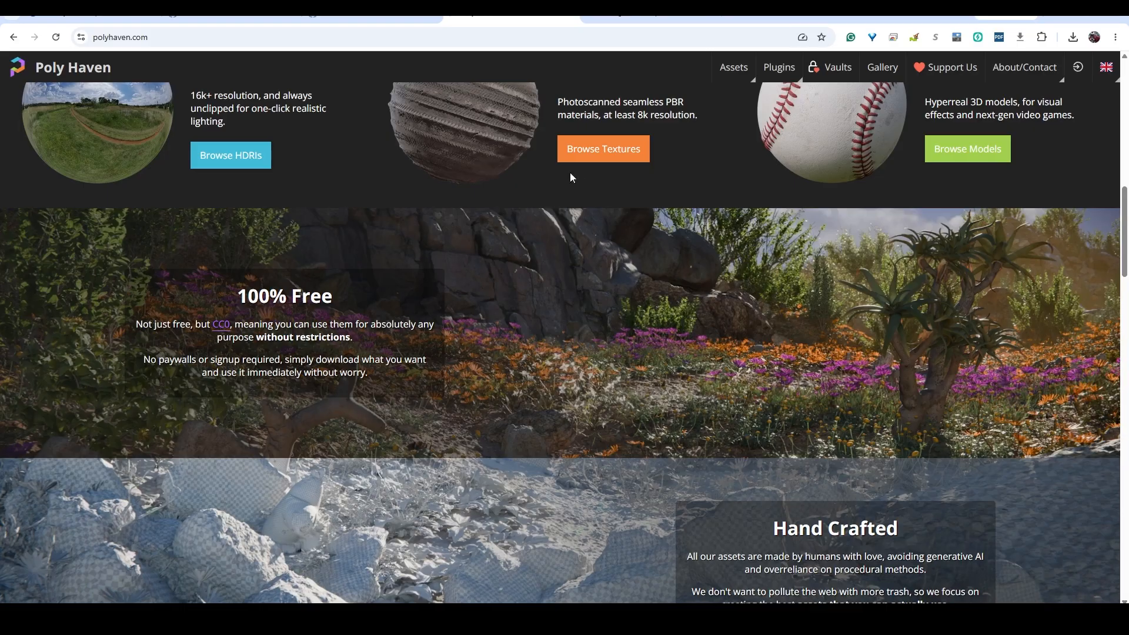
{"action": "scroll", "coordinate": [431, 335], "scroll_direction": "up", "scroll_amount": 2}
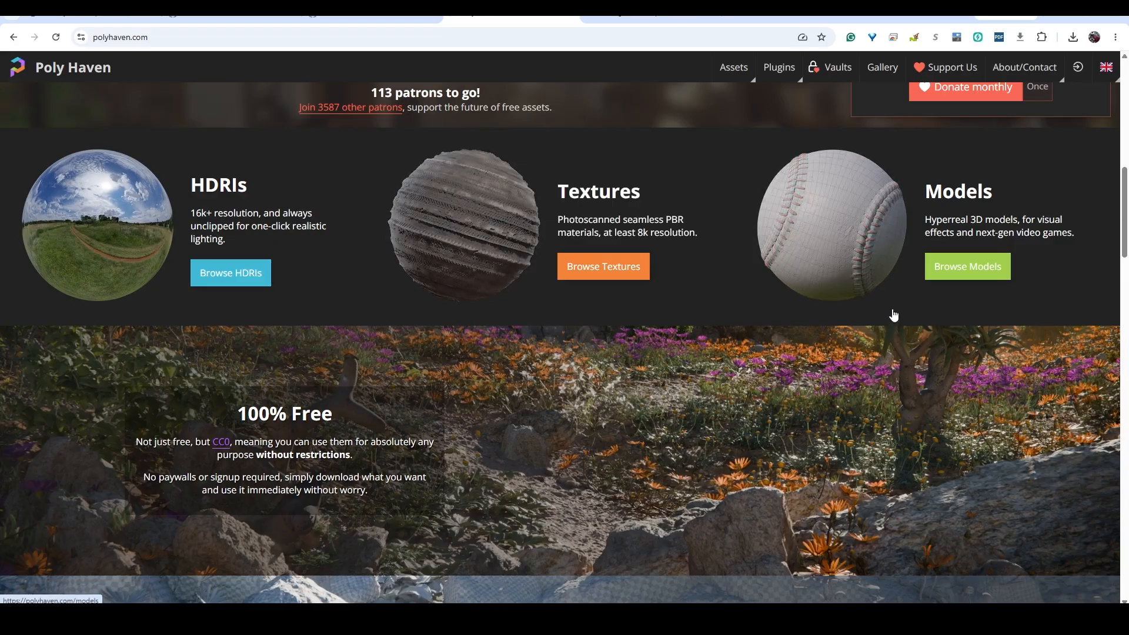
{"action": "left_click", "coordinate": [978, 271]}
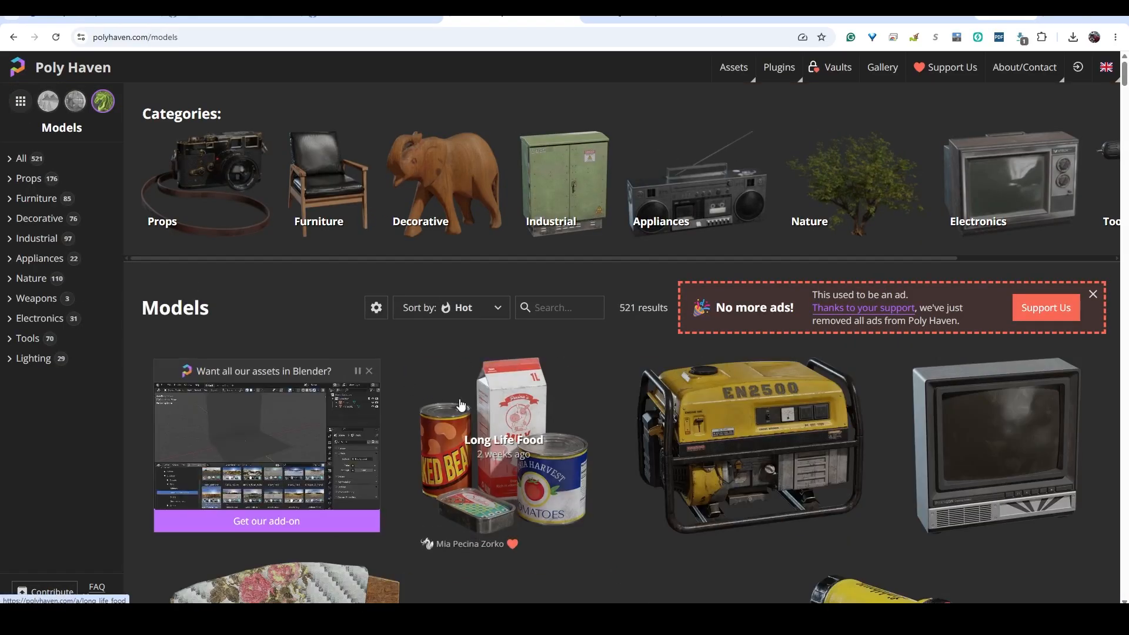
- Browse the Poly Haven models library and filter it to the Nature category
{"action": "scroll", "coordinate": [460, 403], "scroll_direction": "down", "scroll_amount": 3}
{"action": "scroll", "coordinate": [583, 404], "scroll_direction": "up", "scroll_amount": 3}
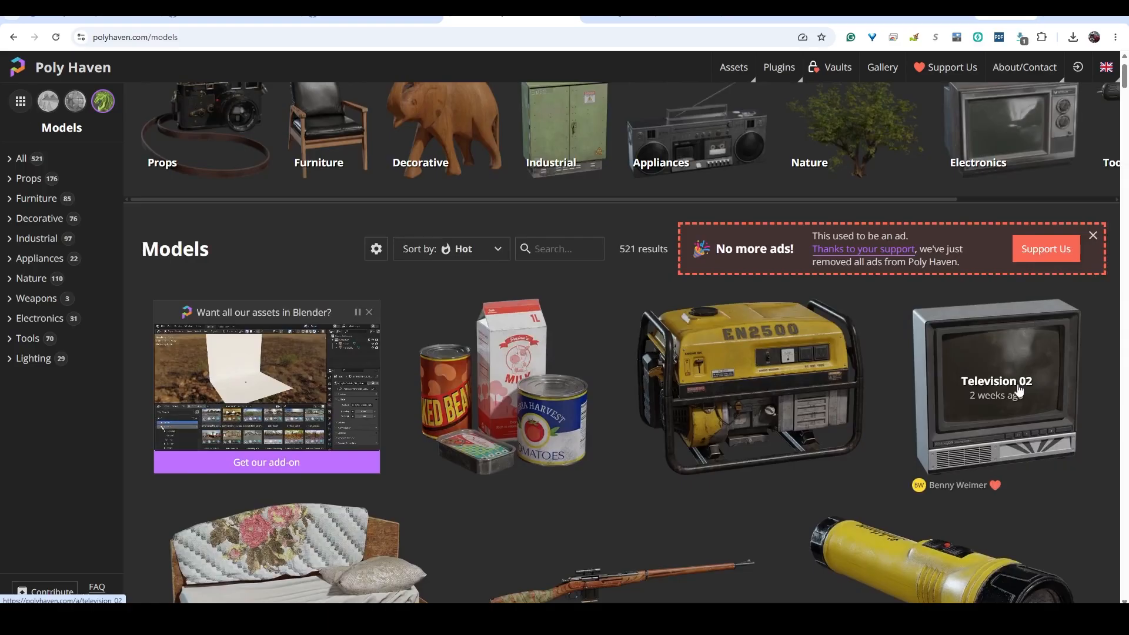
{"action": "scroll", "coordinate": [616, 429], "scroll_direction": "down", "scroll_amount": 9}
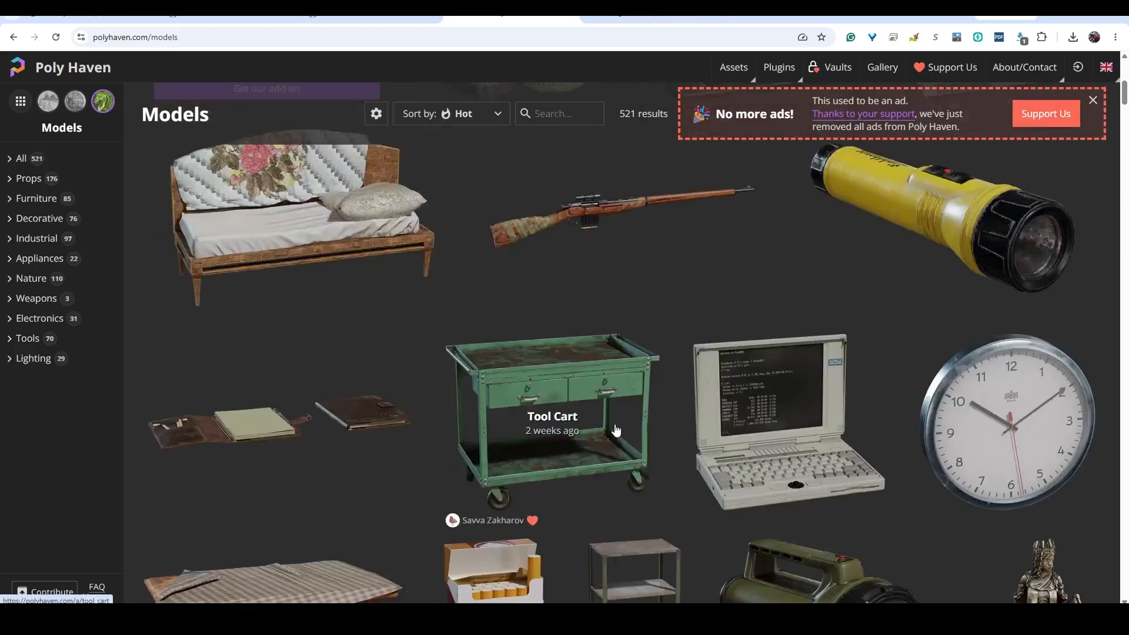
{"action": "scroll", "coordinate": [615, 431], "scroll_direction": "down", "scroll_amount": 15}
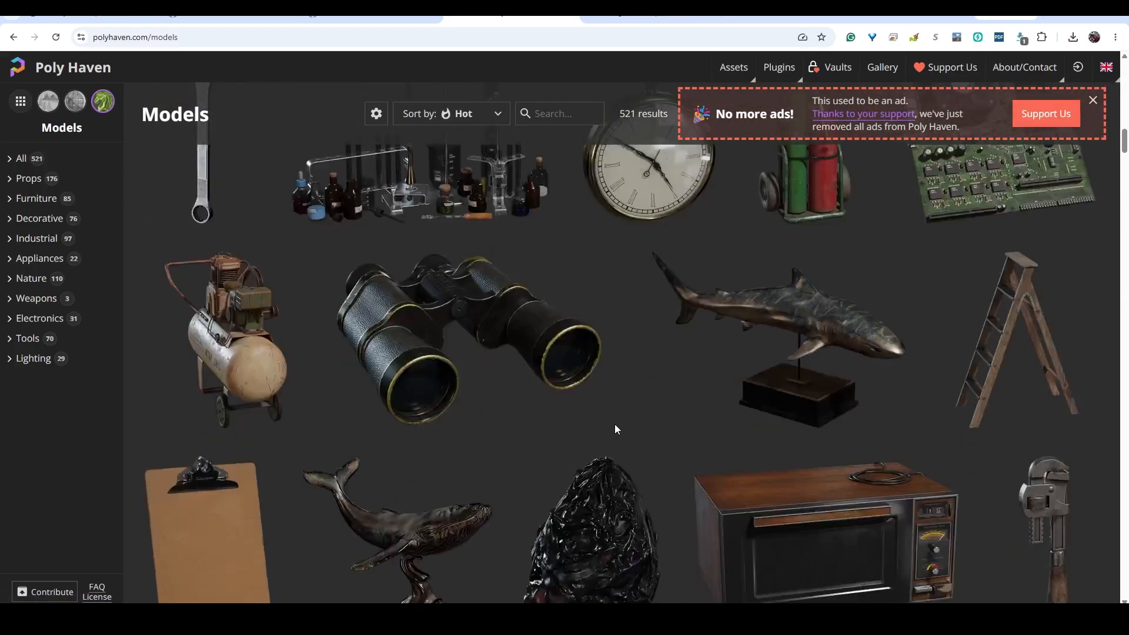
{"action": "scroll", "coordinate": [608, 423], "scroll_direction": "down", "scroll_amount": 3}
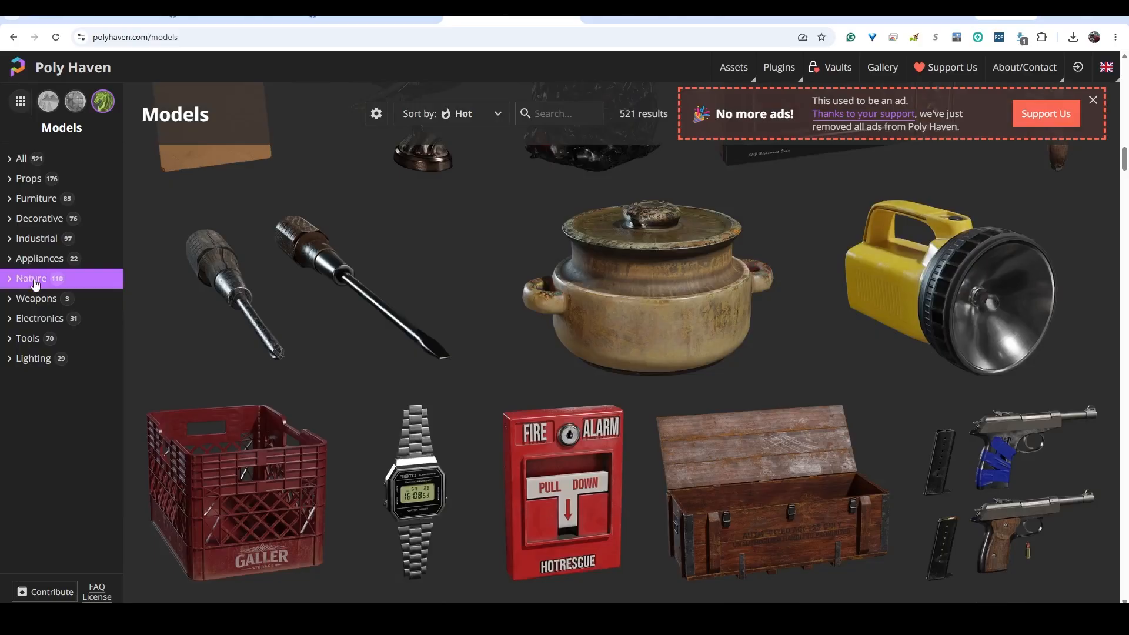
{"action": "left_click", "coordinate": [35, 283]}
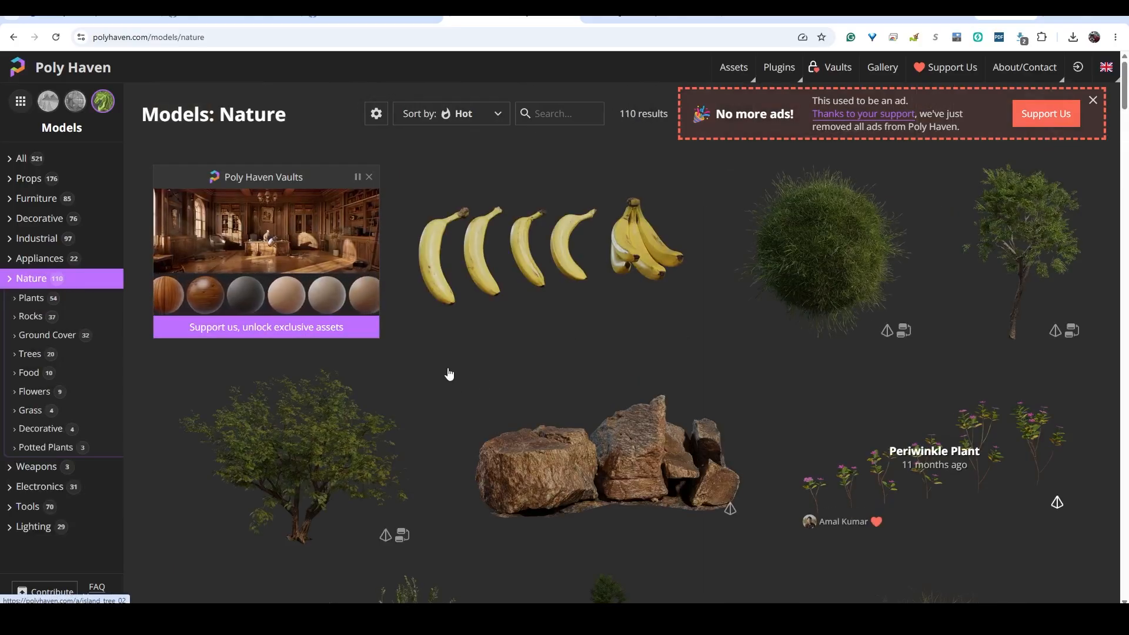
- Look through the Nature models, examine the Namaqualand Boulder 03 asset page and return to the list
{"action": "scroll", "coordinate": [535, 393], "scroll_direction": "down", "scroll_amount": 4}
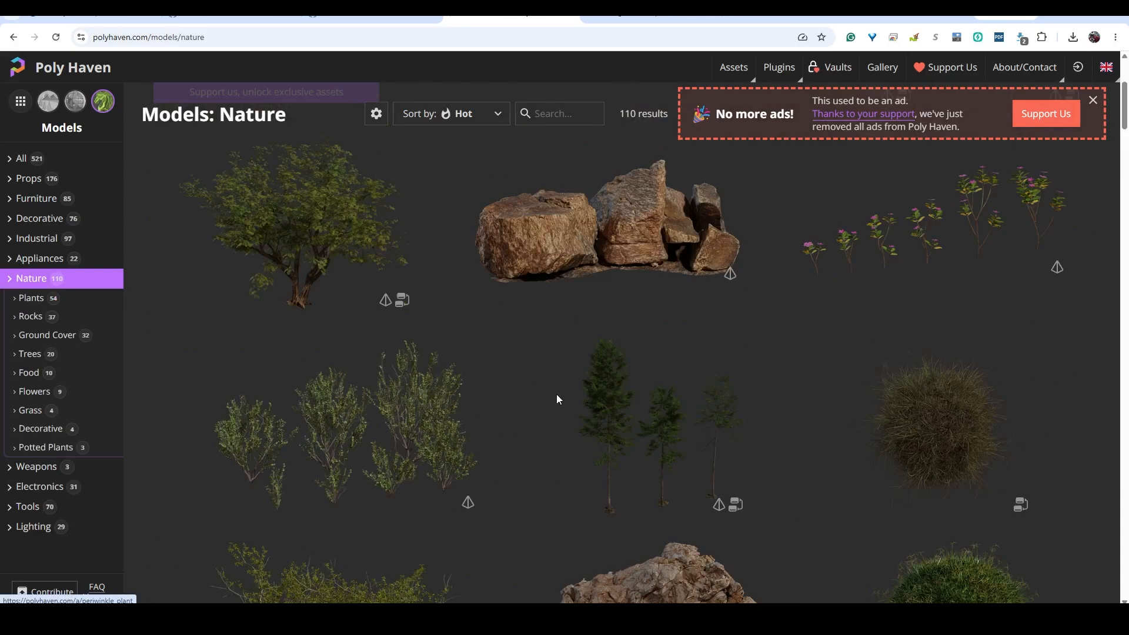
{"action": "scroll", "coordinate": [597, 264], "scroll_direction": "up", "scroll_amount": 4}
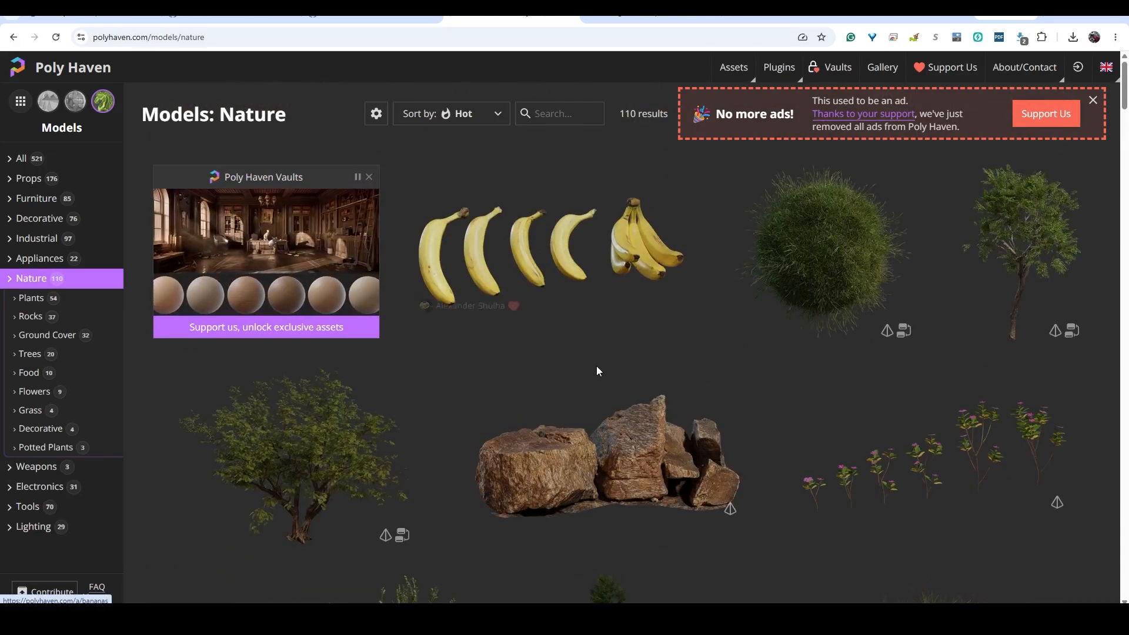
{"action": "scroll", "coordinate": [657, 437], "scroll_direction": "down", "scroll_amount": 10}
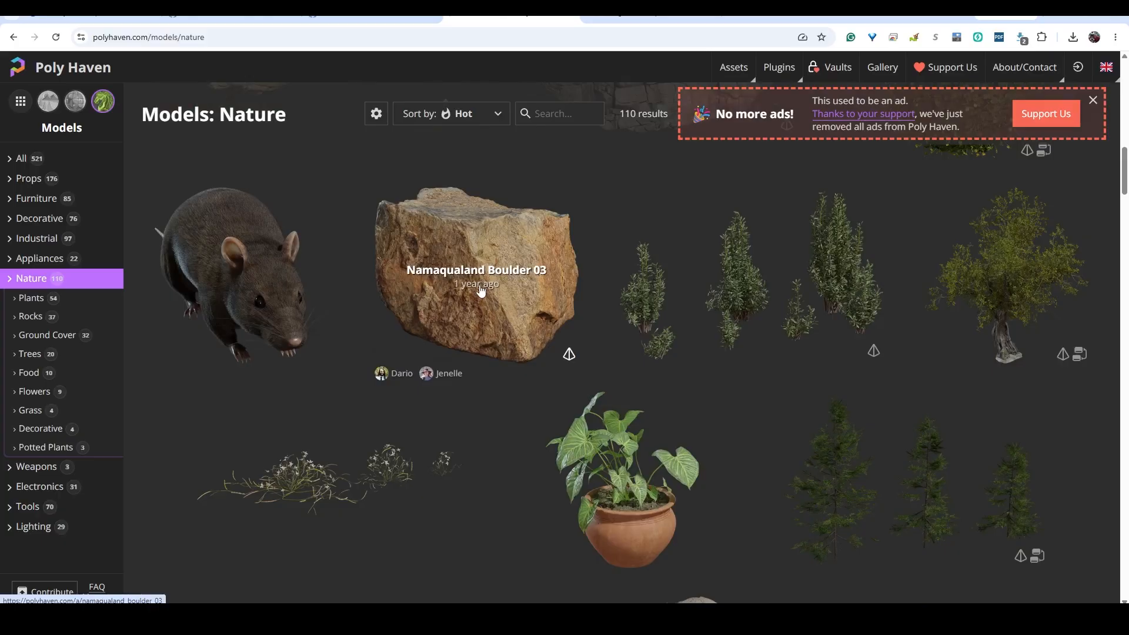
{"action": "left_click", "coordinate": [493, 308]}
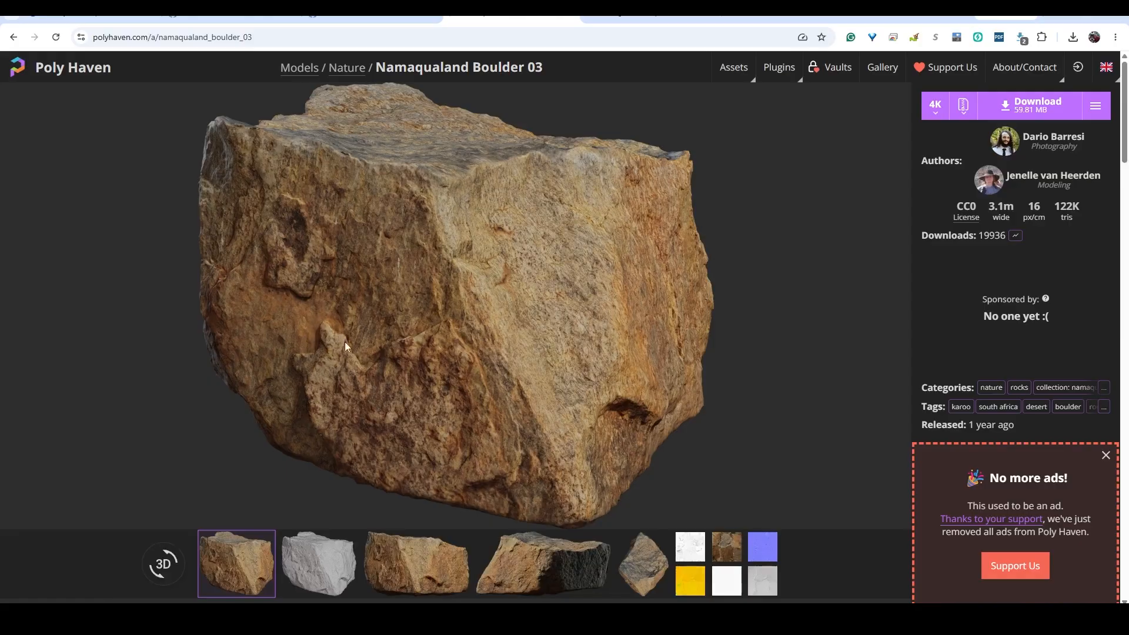
{"action": "left_click", "coordinate": [13, 37]}
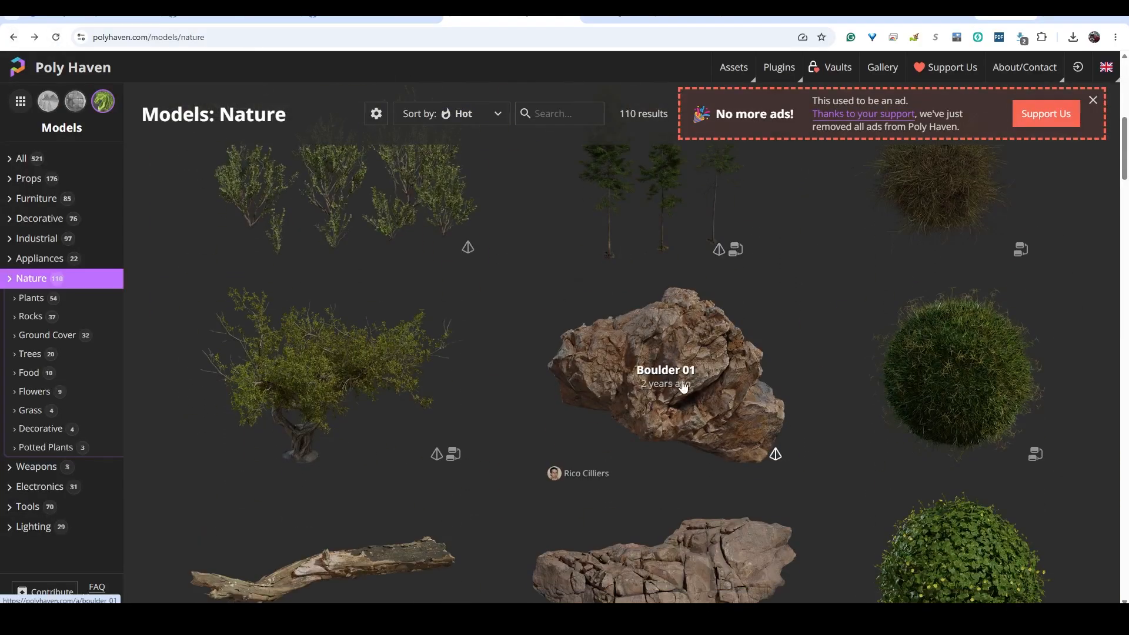
- Survey more of the Nature rocks, trees and plants and switch to the Maya scene Environment.0021.mb
{"action": "scroll", "coordinate": [682, 388], "scroll_direction": "down", "scroll_amount": 4}
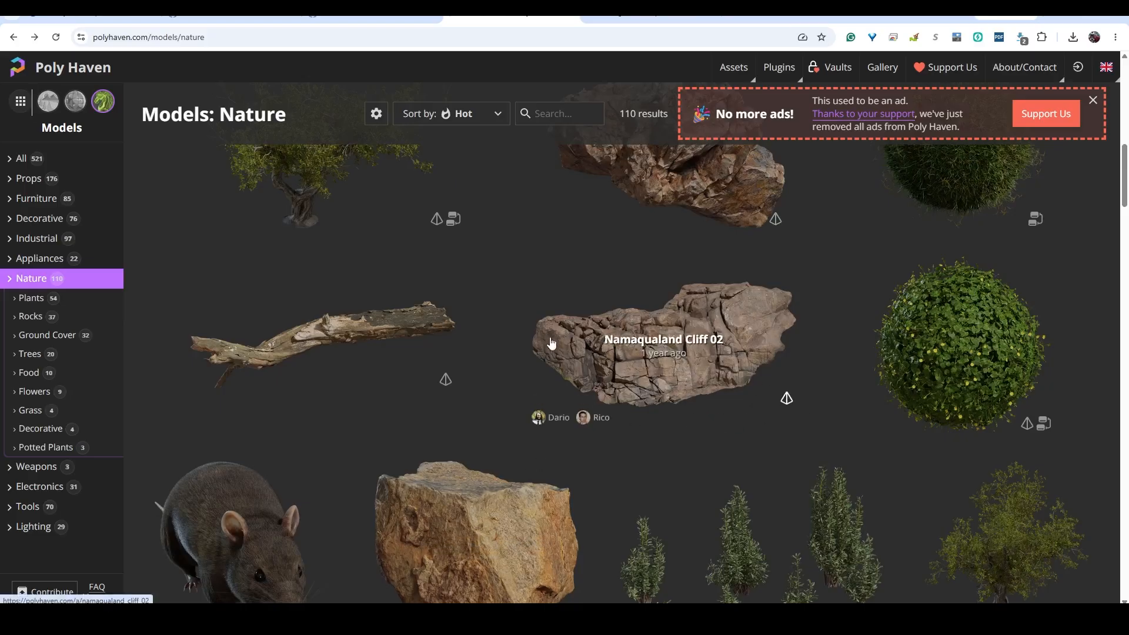
{"action": "scroll", "coordinate": [703, 336], "scroll_direction": "down", "scroll_amount": 3}
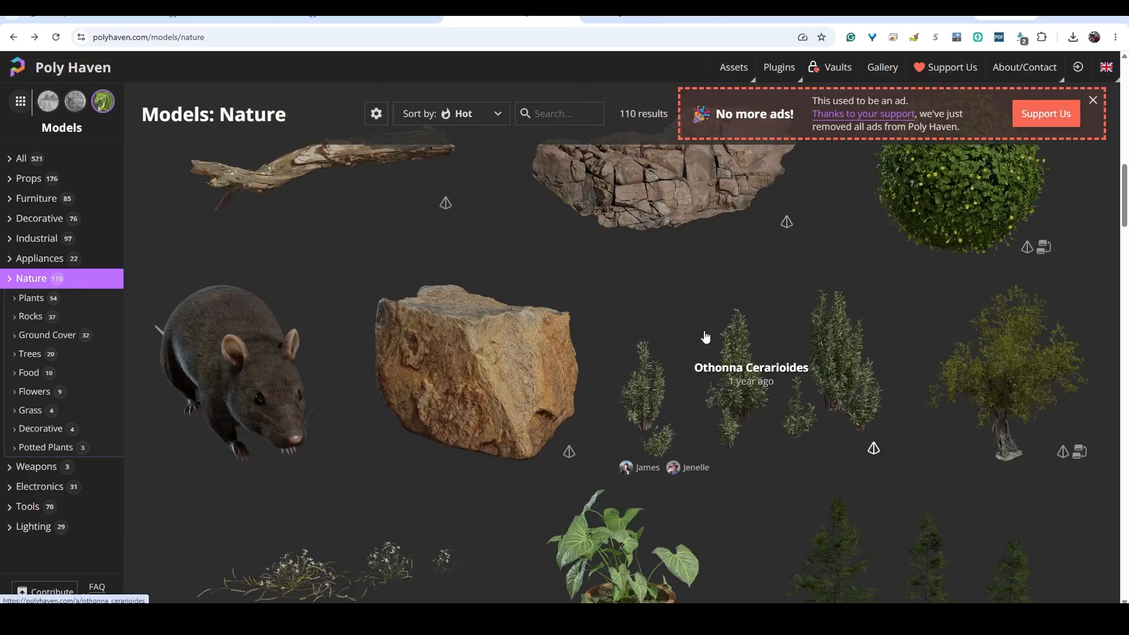
{"action": "scroll", "coordinate": [705, 337], "scroll_direction": "down", "scroll_amount": 1}
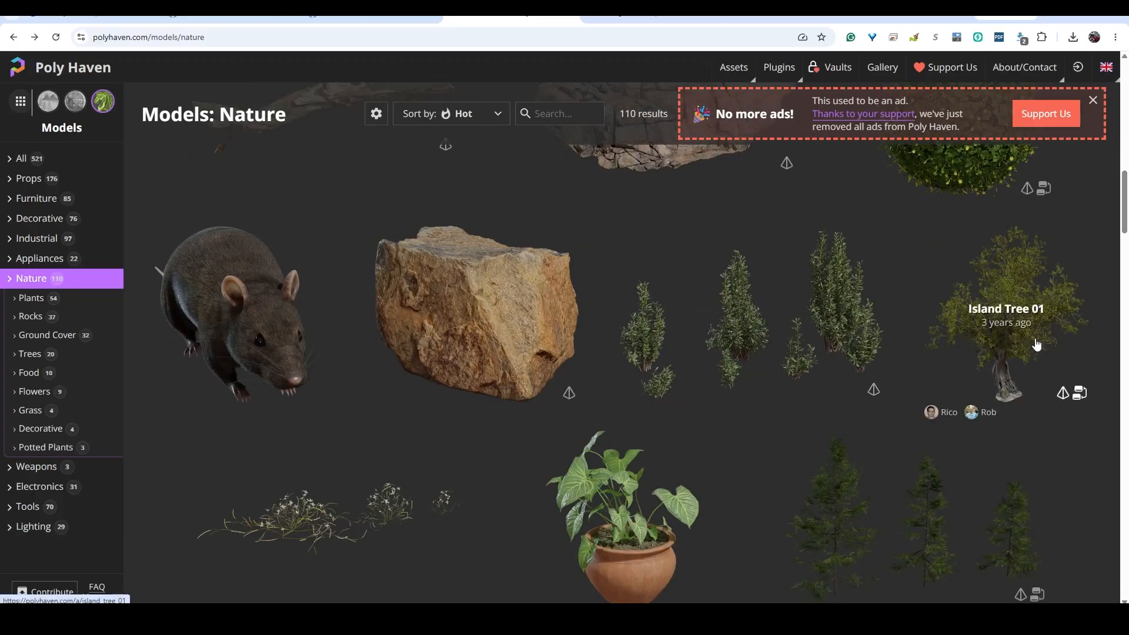
{"action": "scroll", "coordinate": [644, 393], "scroll_direction": "down", "scroll_amount": 15}
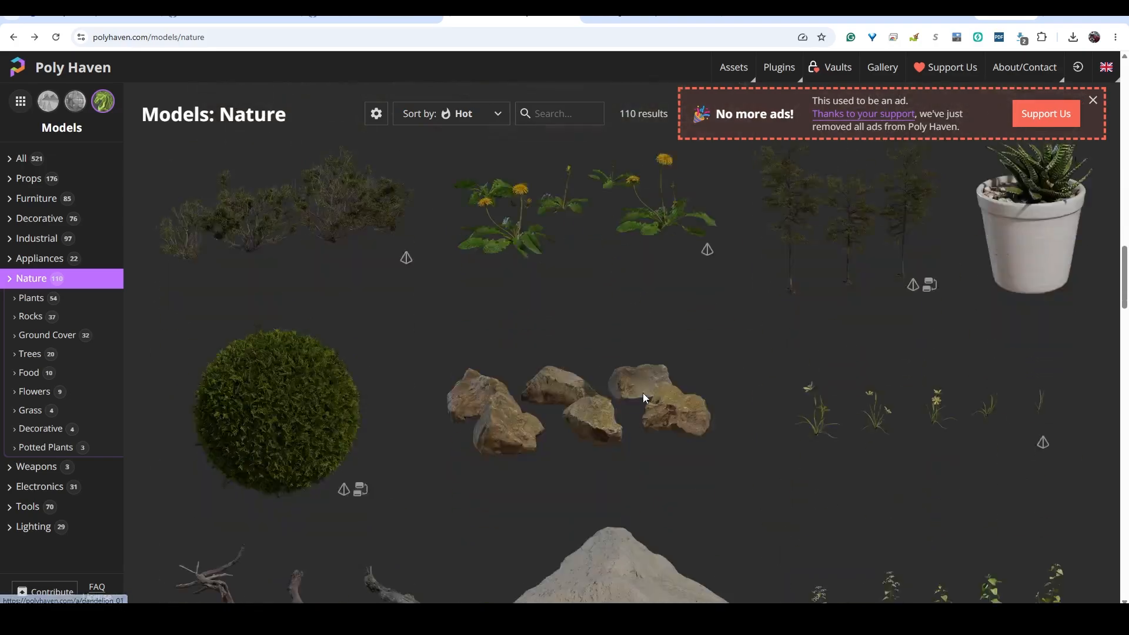
{"action": "scroll", "coordinate": [650, 398], "scroll_direction": "up", "scroll_amount": 20}
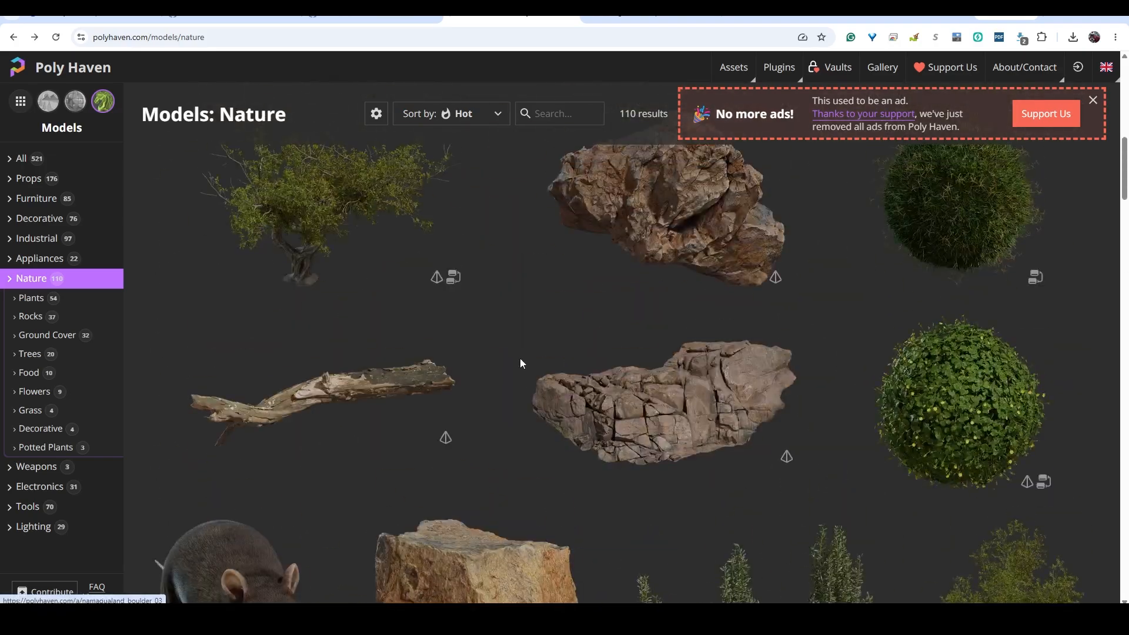
{"action": "scroll", "coordinate": [520, 360], "scroll_direction": "up", "scroll_amount": 5}
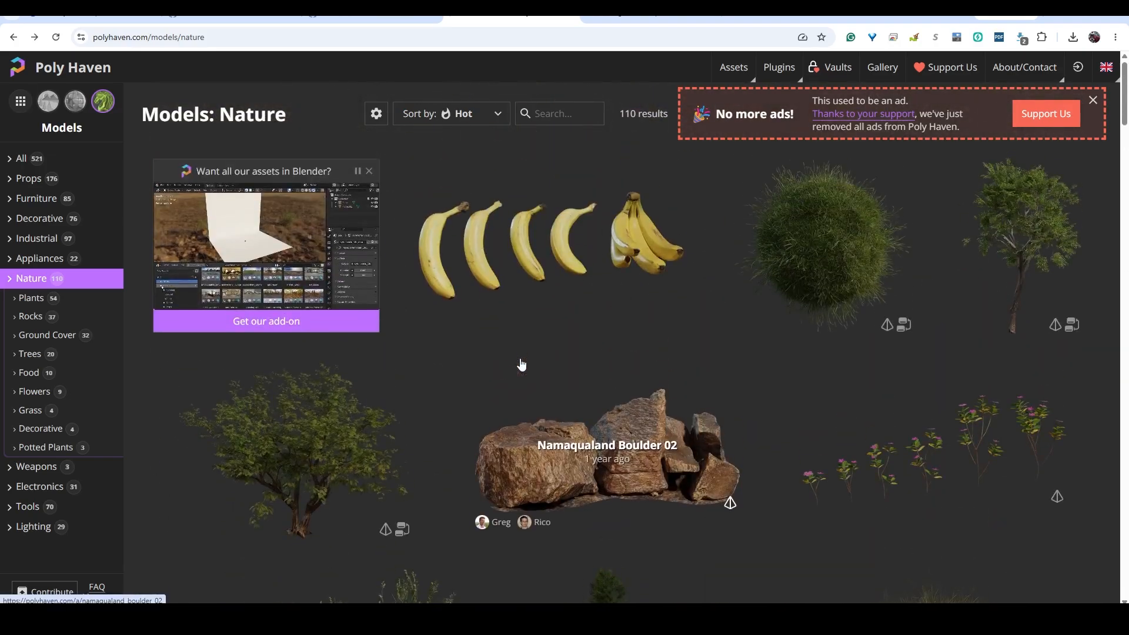
{"action": "mouse_move", "coordinate": [774, 600]}
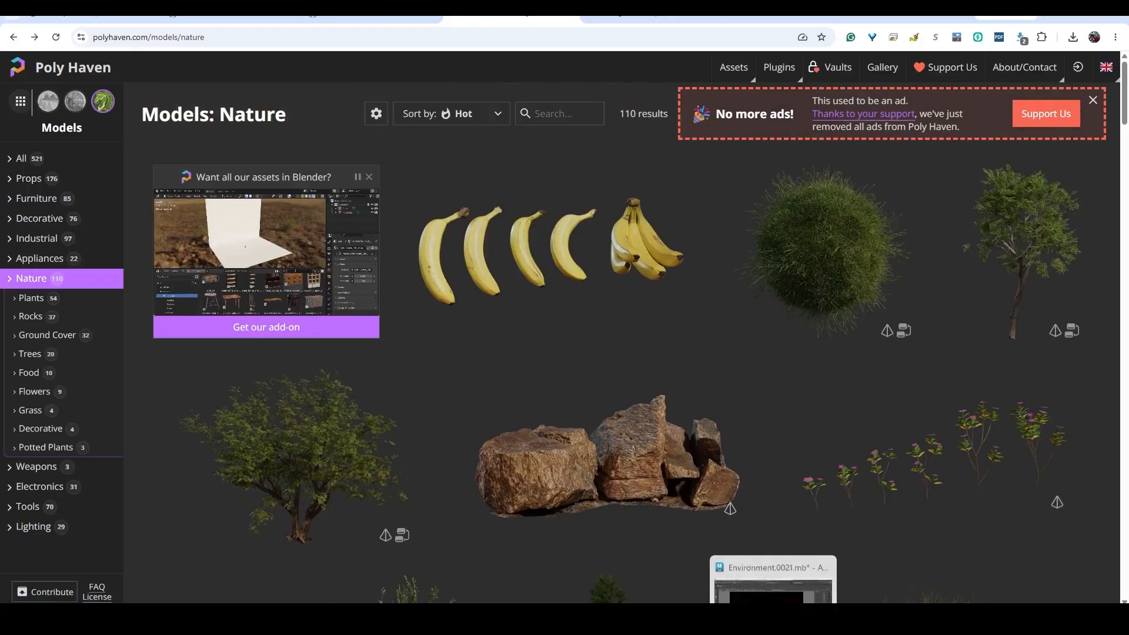
{"action": "left_click", "coordinate": [789, 576]}
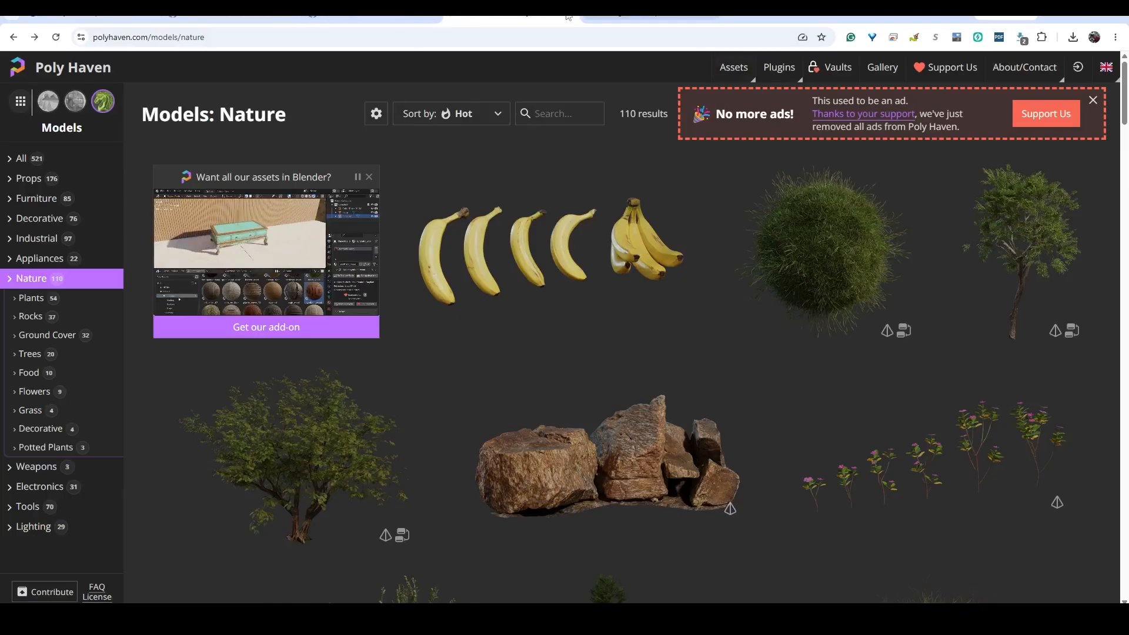
- Switch to the NASA 3D Resources site in the browser and look over its welcome page and first page of catalog assets
{"action": "left_click", "coordinate": [349, 14]}
{"action": "scroll", "coordinate": [479, 350], "scroll_direction": "down", "scroll_amount": 9}
{"action": "scroll", "coordinate": [422, 371], "scroll_direction": "up", "scroll_amount": 4}
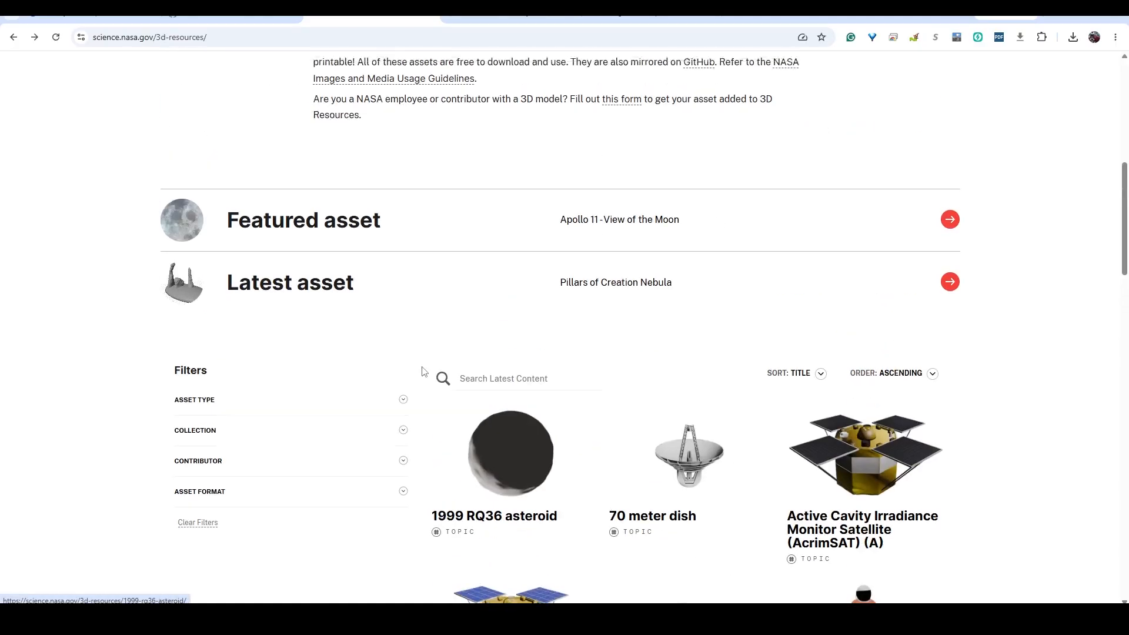
{"action": "scroll", "coordinate": [423, 370], "scroll_direction": "up", "scroll_amount": 8}
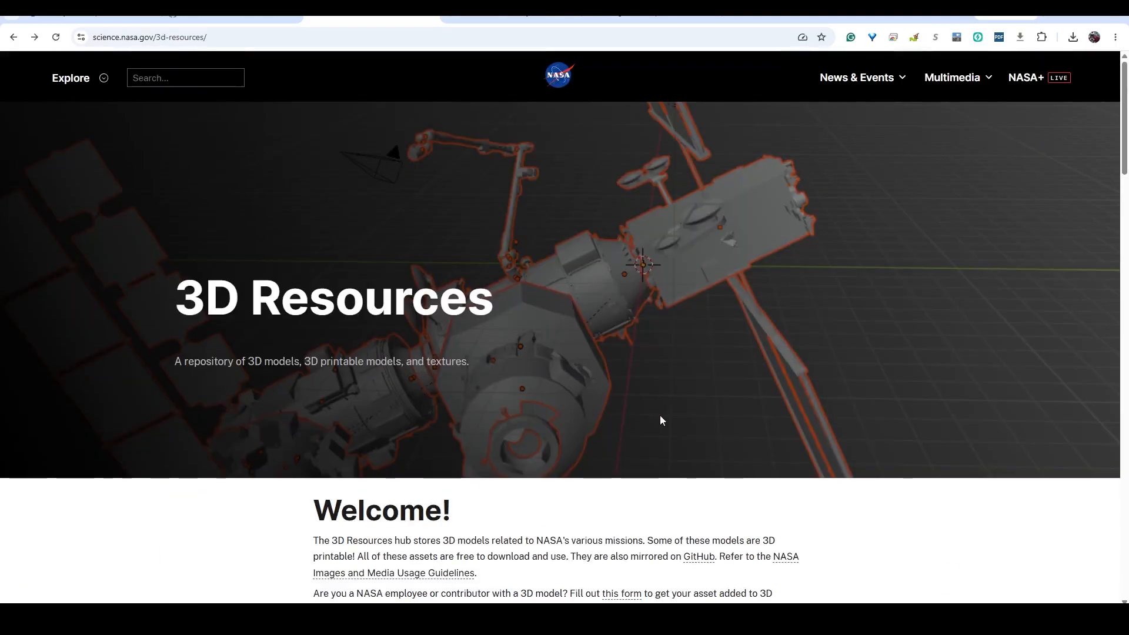
{"action": "scroll", "coordinate": [659, 418], "scroll_direction": "down", "scroll_amount": 15}
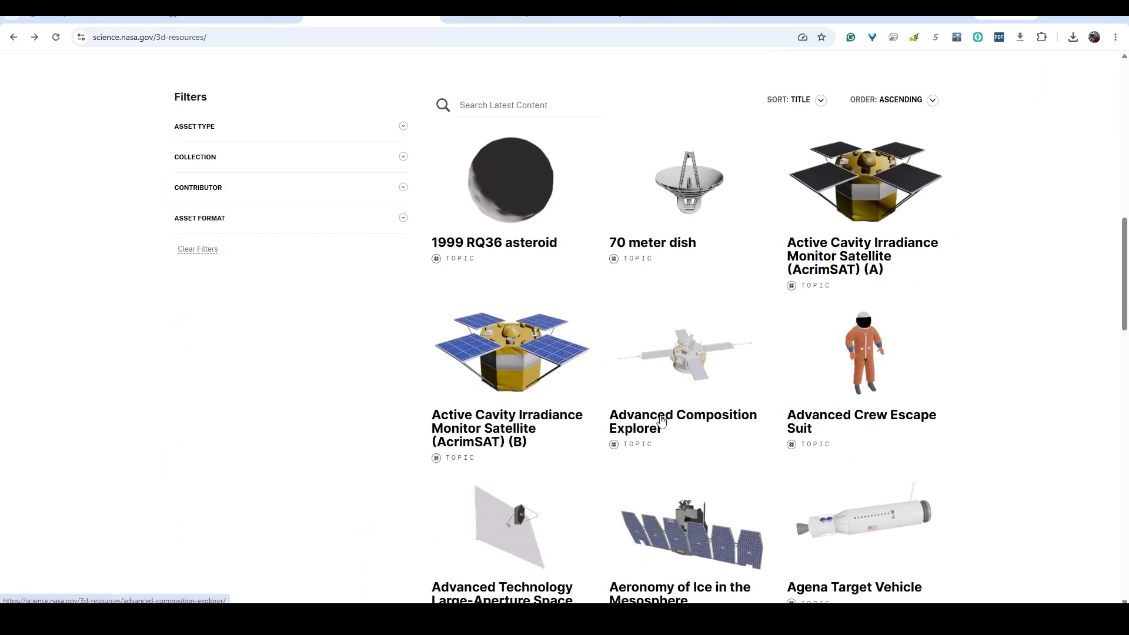
{"action": "scroll", "coordinate": [661, 420], "scroll_direction": "down", "scroll_amount": 5}
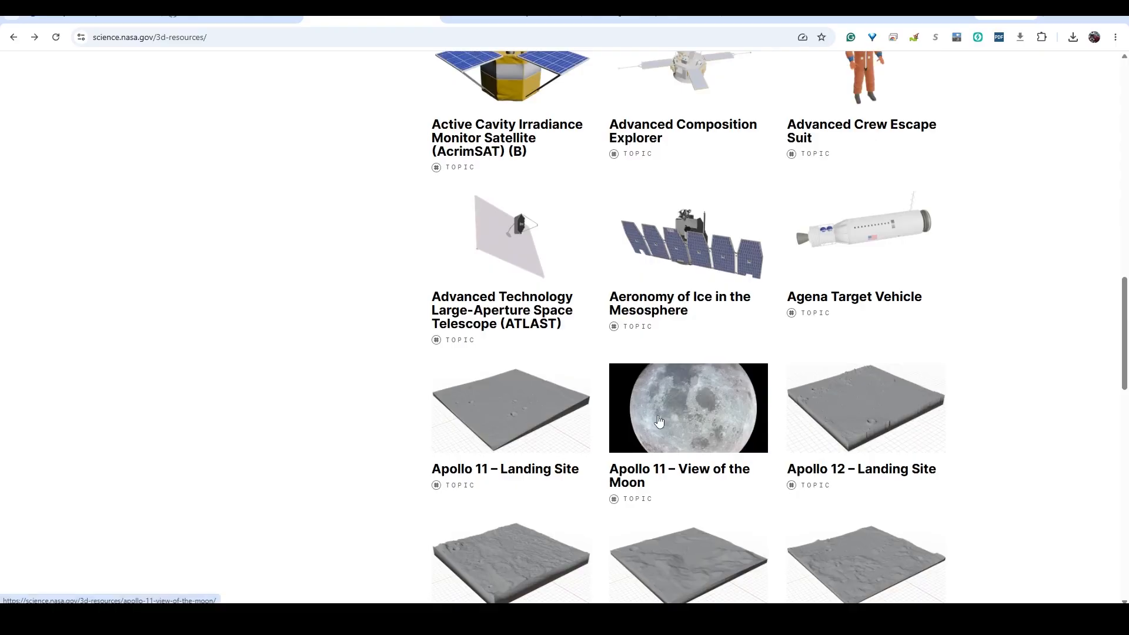
{"action": "scroll", "coordinate": [373, 425], "scroll_direction": "down", "scroll_amount": 3}
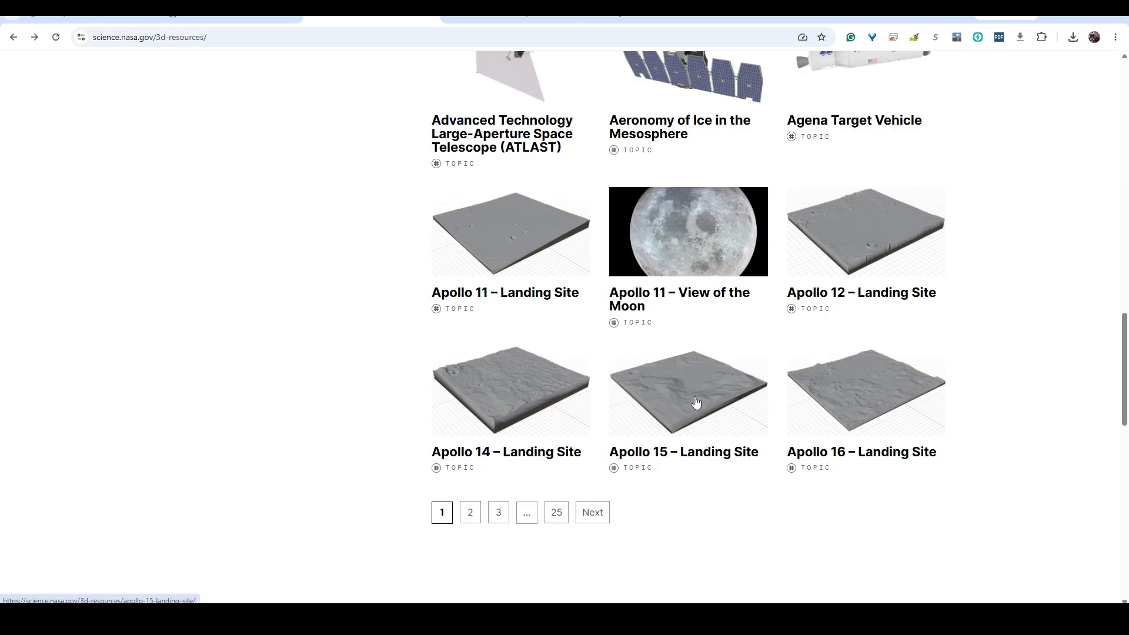
- Examine the Apollo 15 – Landing Site asset page with its STL file and return to the catalog
{"action": "left_click", "coordinate": [663, 393]}
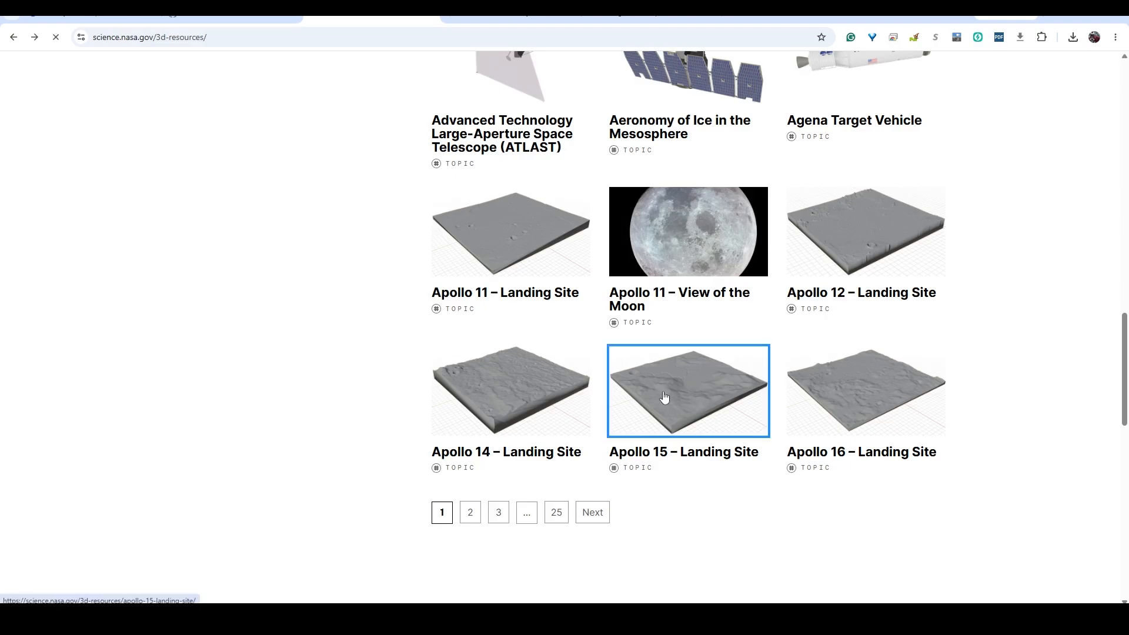
{"action": "scroll", "coordinate": [527, 433], "scroll_direction": "down", "scroll_amount": 5}
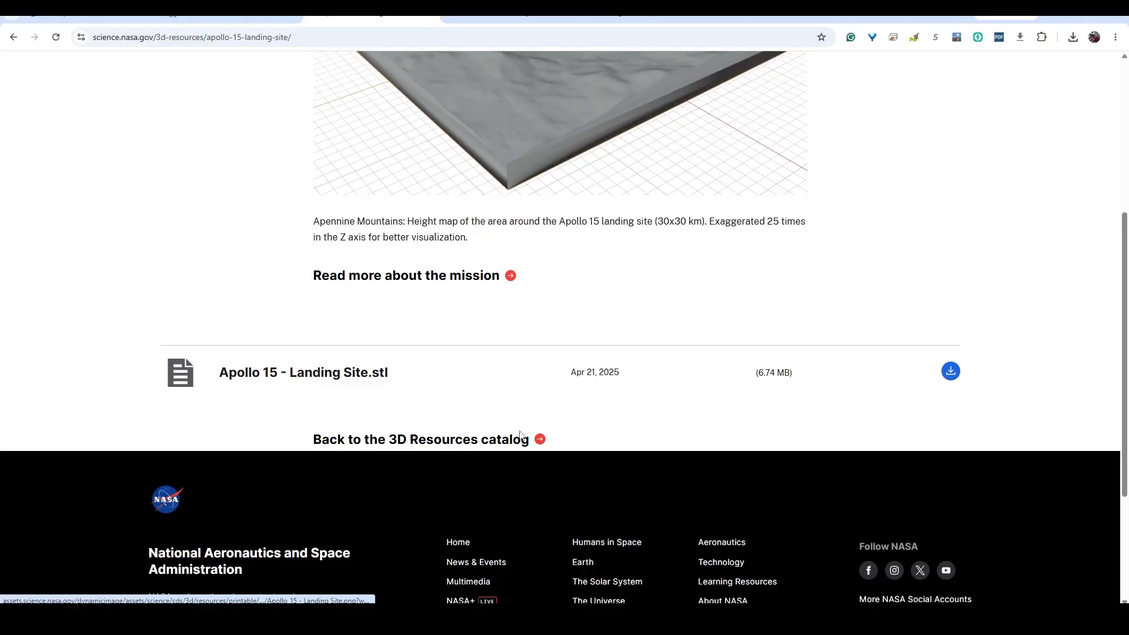
{"action": "scroll", "coordinate": [360, 483], "scroll_direction": "up", "scroll_amount": 2}
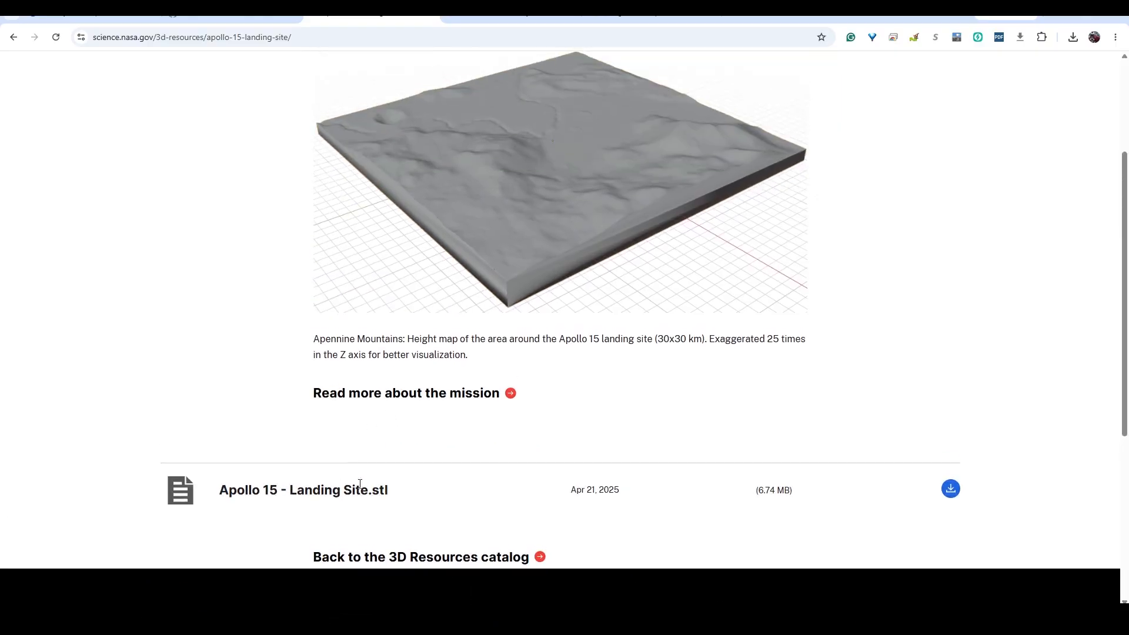
{"action": "left_click", "coordinate": [13, 38]}
- Download Agena Target Vehicle.glb from its NASA asset page into the Rocket project's assets folder and show the file there
{"action": "scroll", "coordinate": [789, 390], "scroll_direction": "up", "scroll_amount": 3}
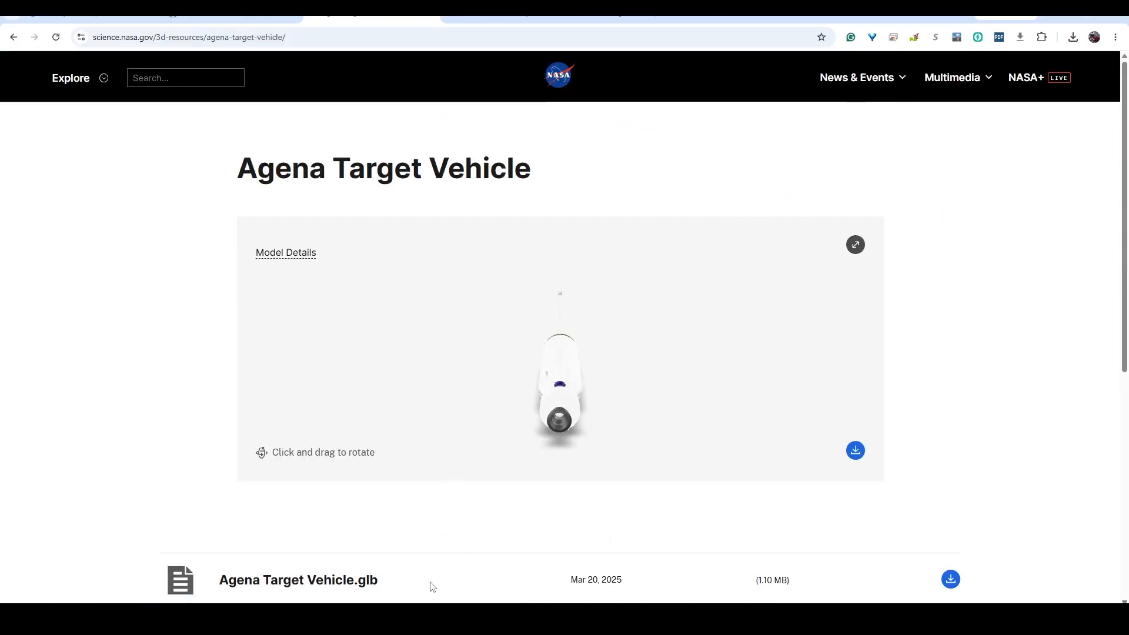
{"action": "scroll", "coordinate": [859, 465], "scroll_direction": "down", "scroll_amount": 3}
{"action": "left_click", "coordinate": [950, 405]}
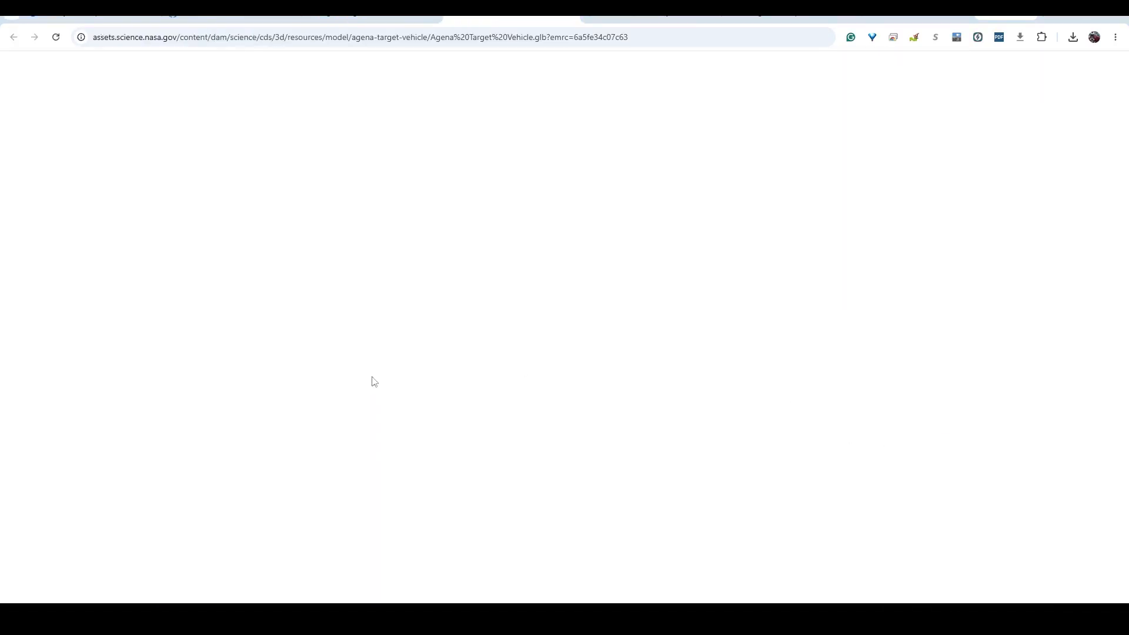
{"action": "left_click", "coordinate": [465, 295]}
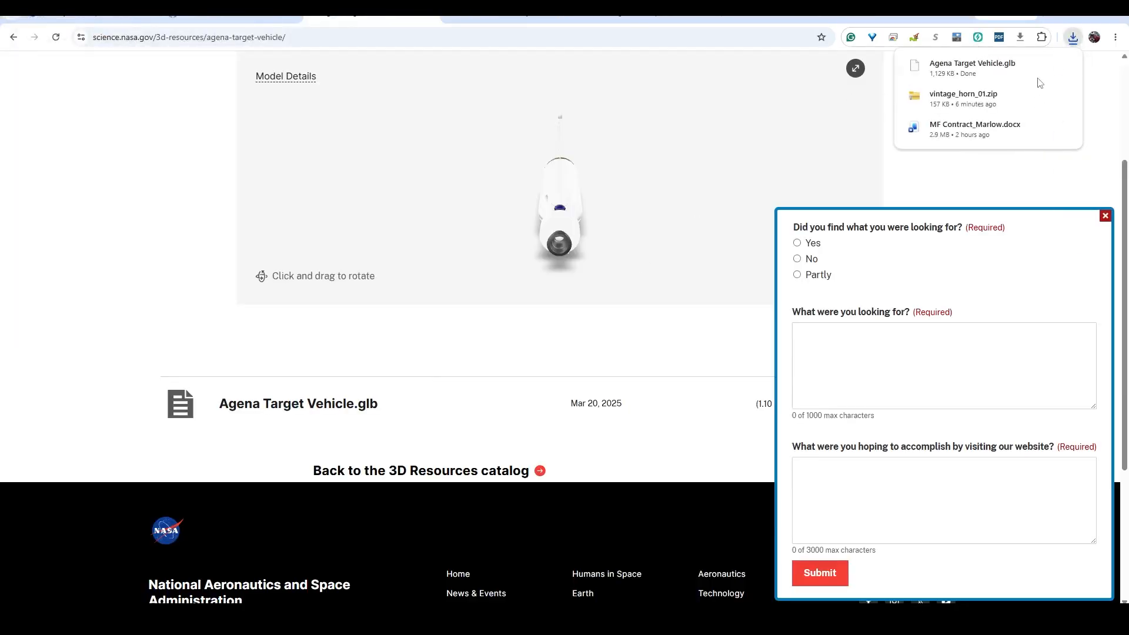
{"action": "left_click", "coordinate": [1035, 68]}
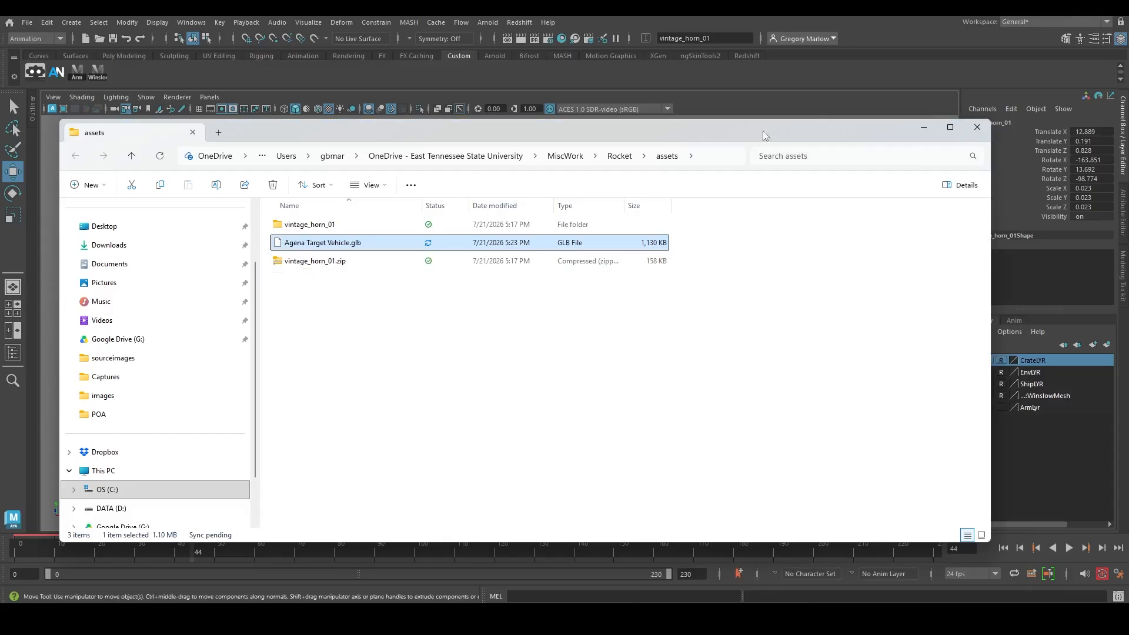
- Try to import Agena Target Vehicle.glb from the assets folder directly into the Maya scene
{"action": "left_click_drag", "start_coordinate": [765, 135], "coordinate": [1023, 137]}
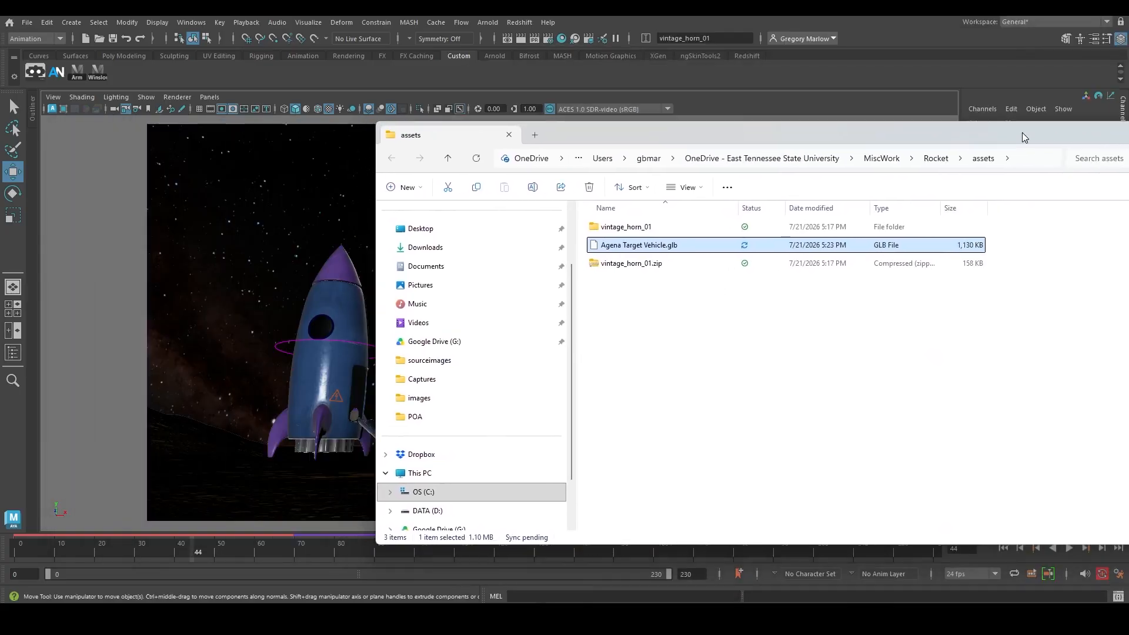
{"action": "left_click_drag", "start_coordinate": [641, 246], "coordinate": [288, 326]}
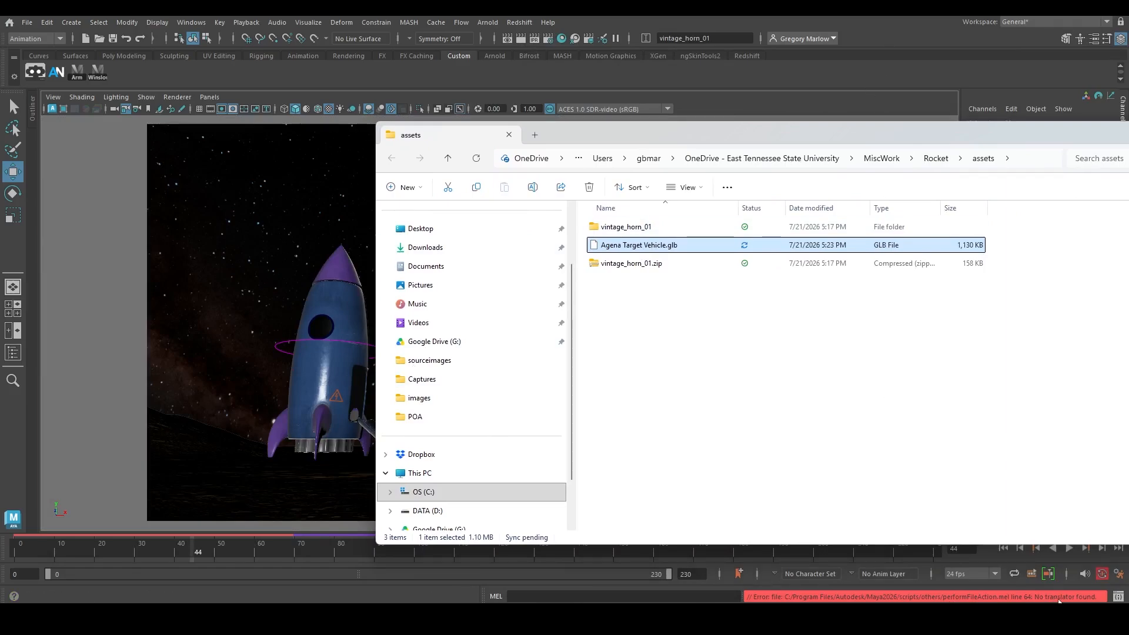
{"action": "left_click", "coordinate": [890, 30]}
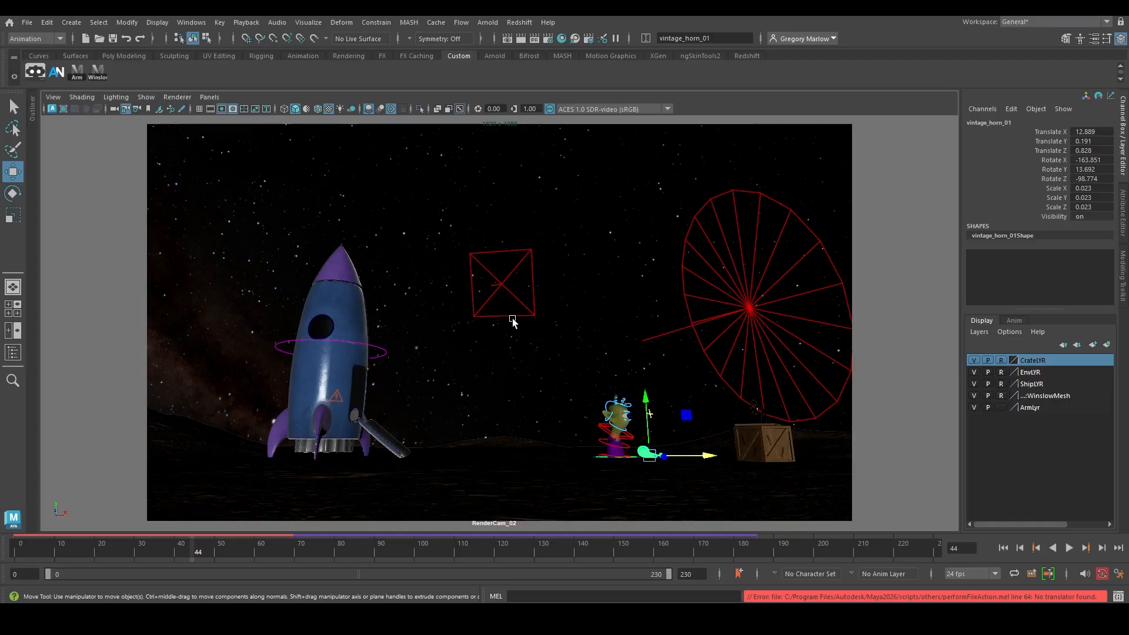
- Examine the file types offered in Maya's import options and close the options without importing anything
{"action": "left_click", "coordinate": [28, 23]}
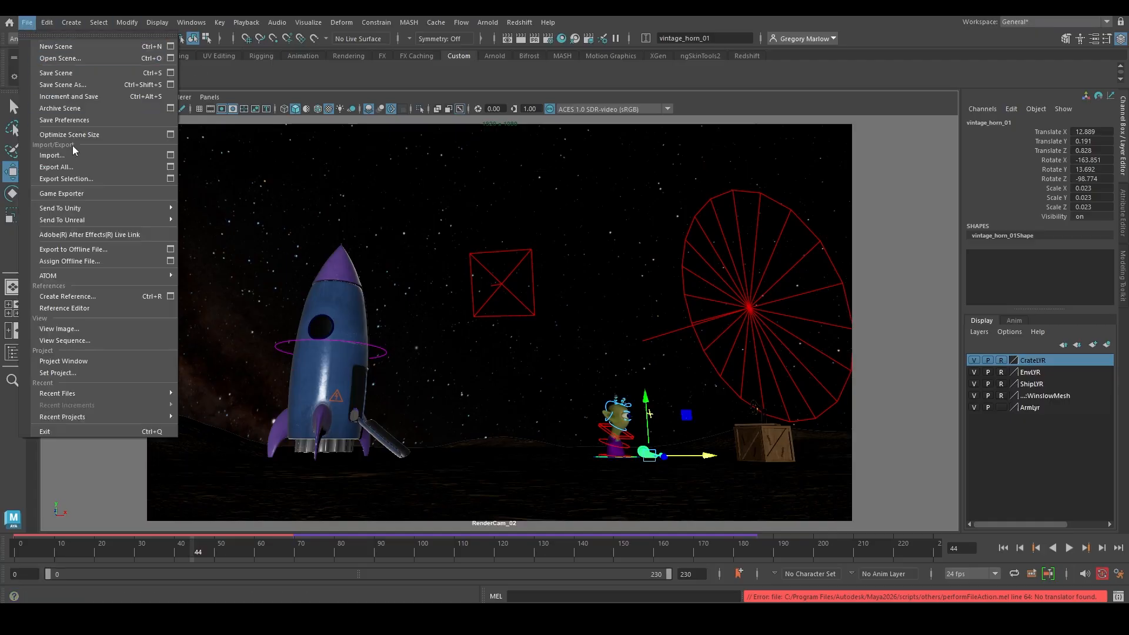
{"action": "left_click", "coordinate": [170, 155]}
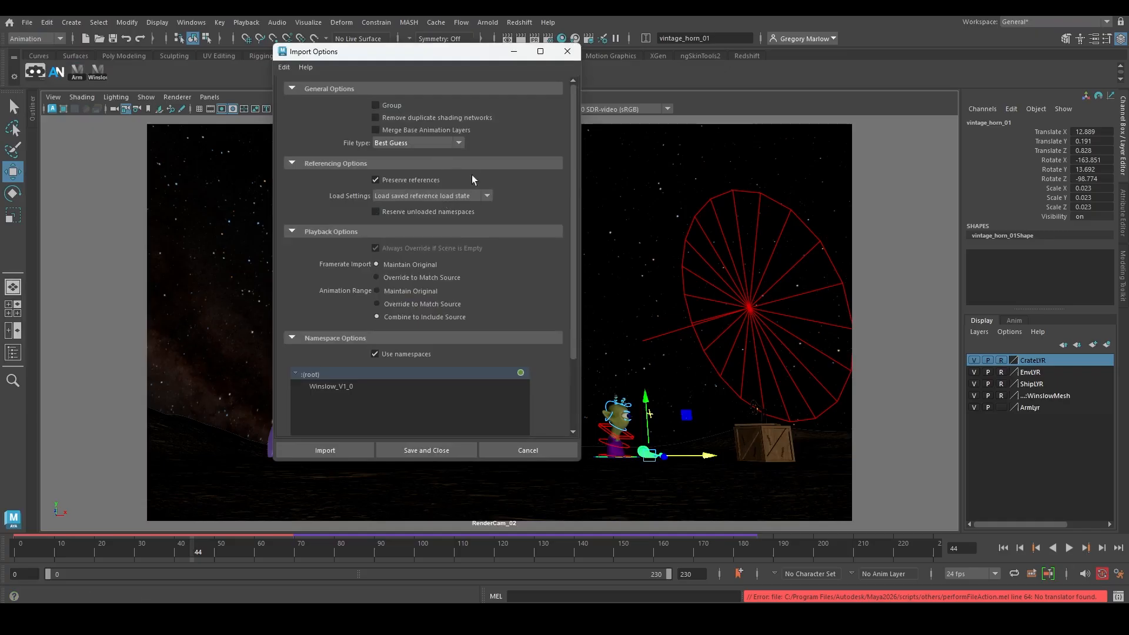
{"action": "left_click", "coordinate": [458, 145]}
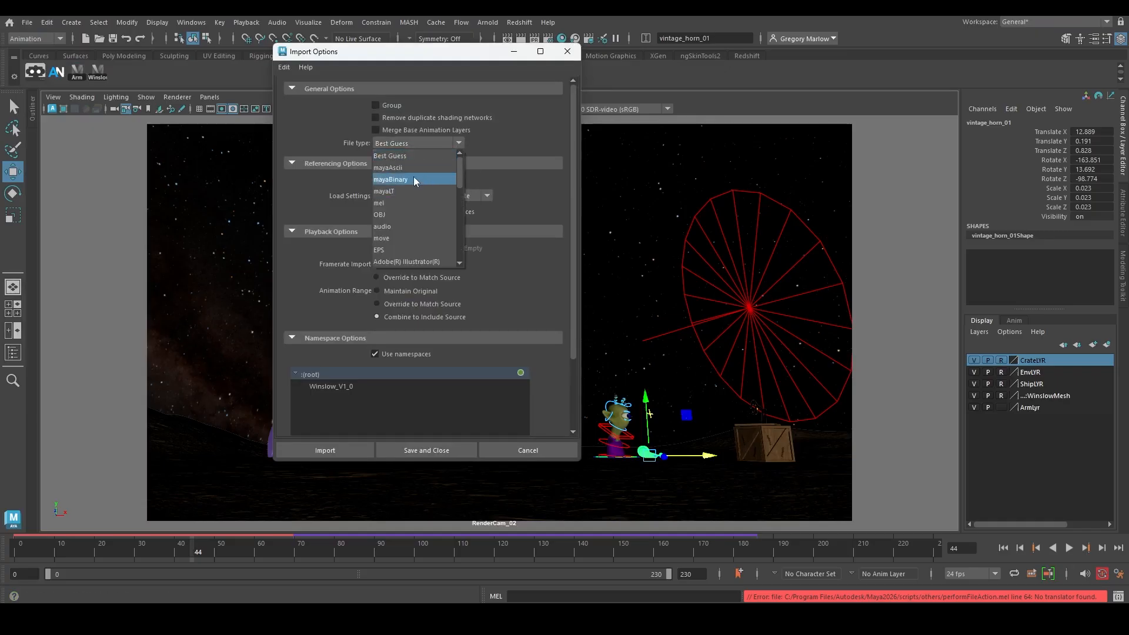
{"action": "scroll", "coordinate": [407, 206], "scroll_direction": "down", "scroll_amount": 5}
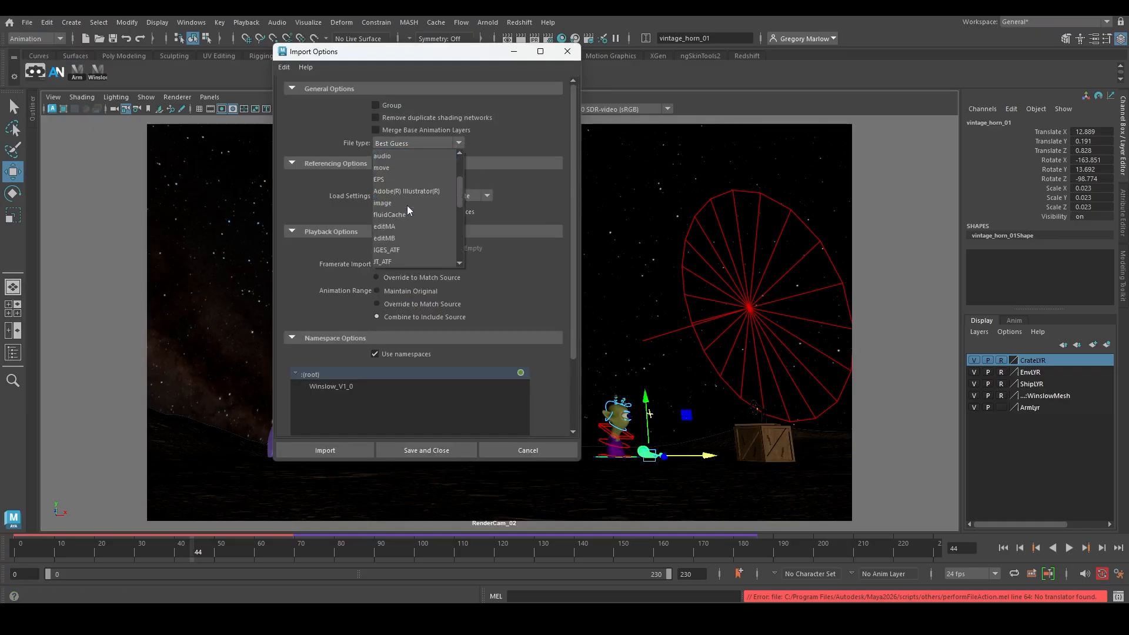
{"action": "scroll", "coordinate": [407, 208], "scroll_direction": "down", "scroll_amount": 4}
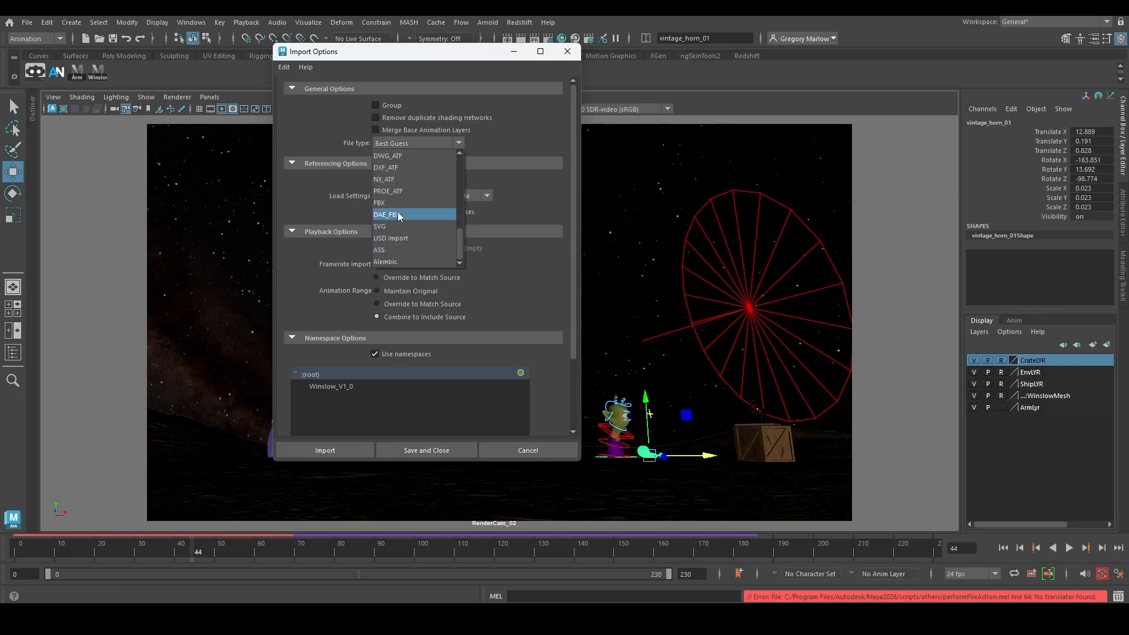
{"action": "scroll", "coordinate": [415, 217], "scroll_direction": "up", "scroll_amount": 1}
{"action": "scroll", "coordinate": [417, 221], "scroll_direction": "up", "scroll_amount": 5}
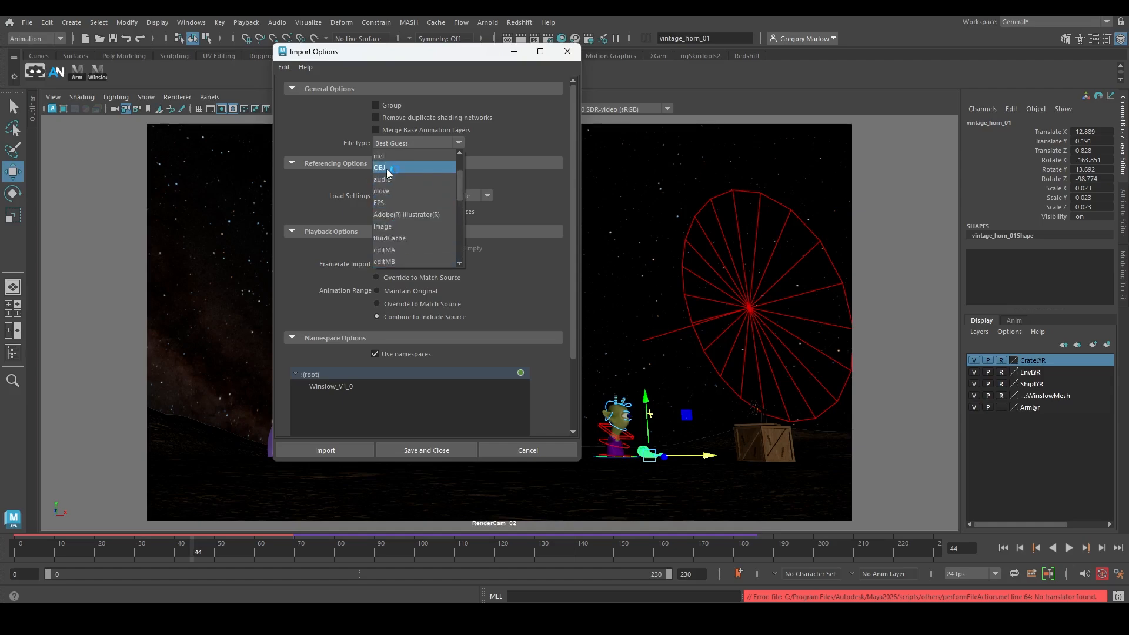
{"action": "left_click", "coordinate": [566, 51]}
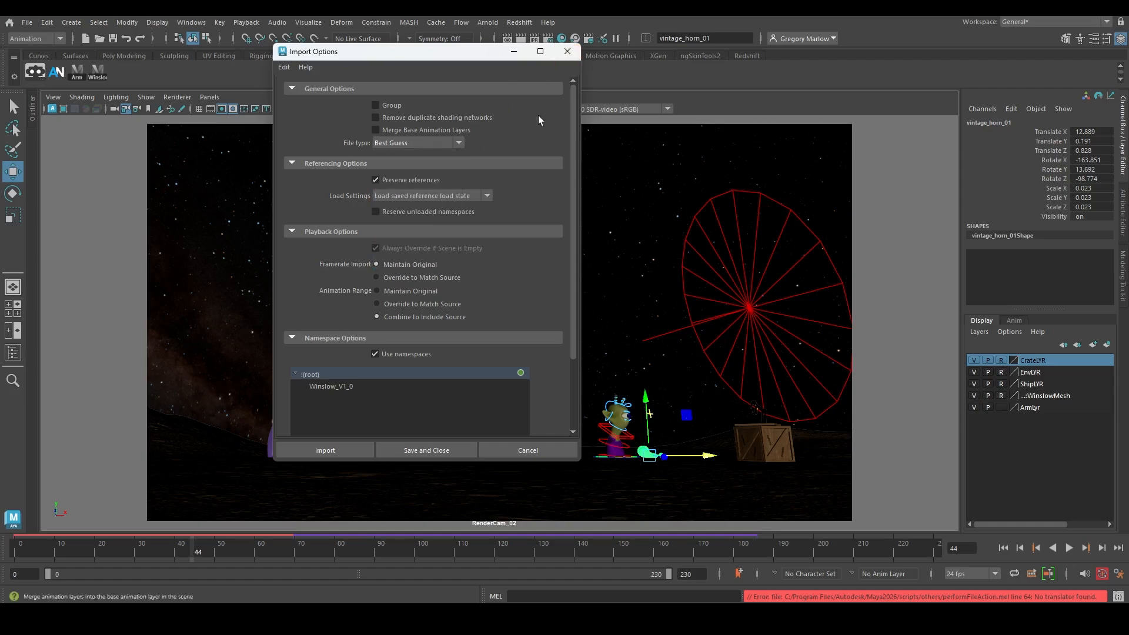
{"action": "left_click", "coordinate": [568, 52]}
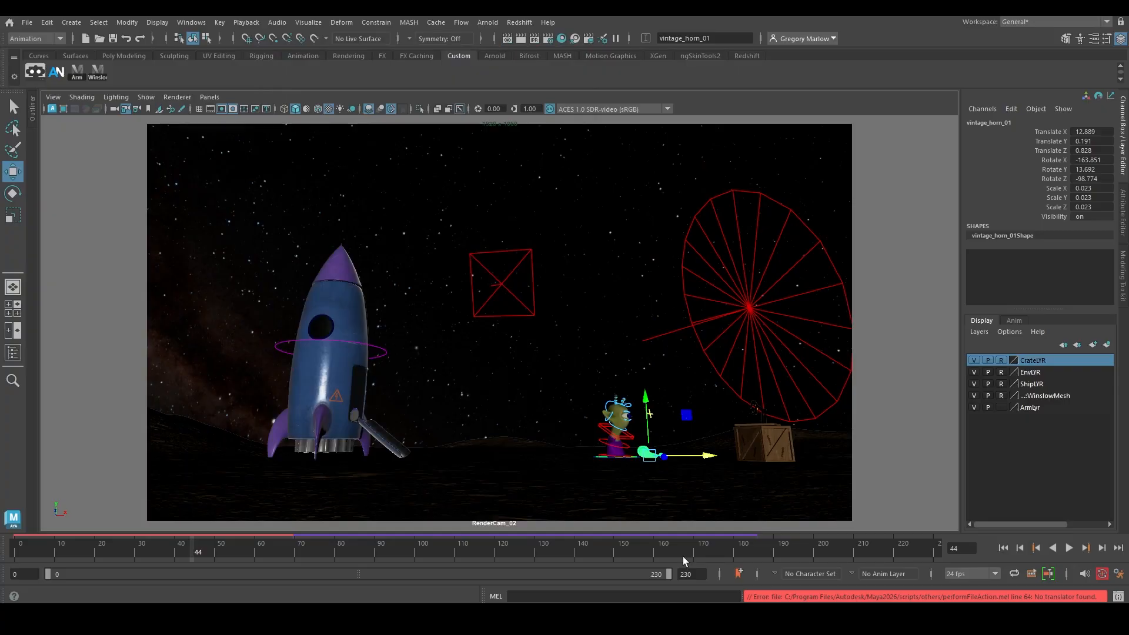
- Switch to the browser, search the web for "glb to fbx" and open Convert3D's GLB to FBX Converter
{"action": "mouse_move", "coordinate": [618, 618]}
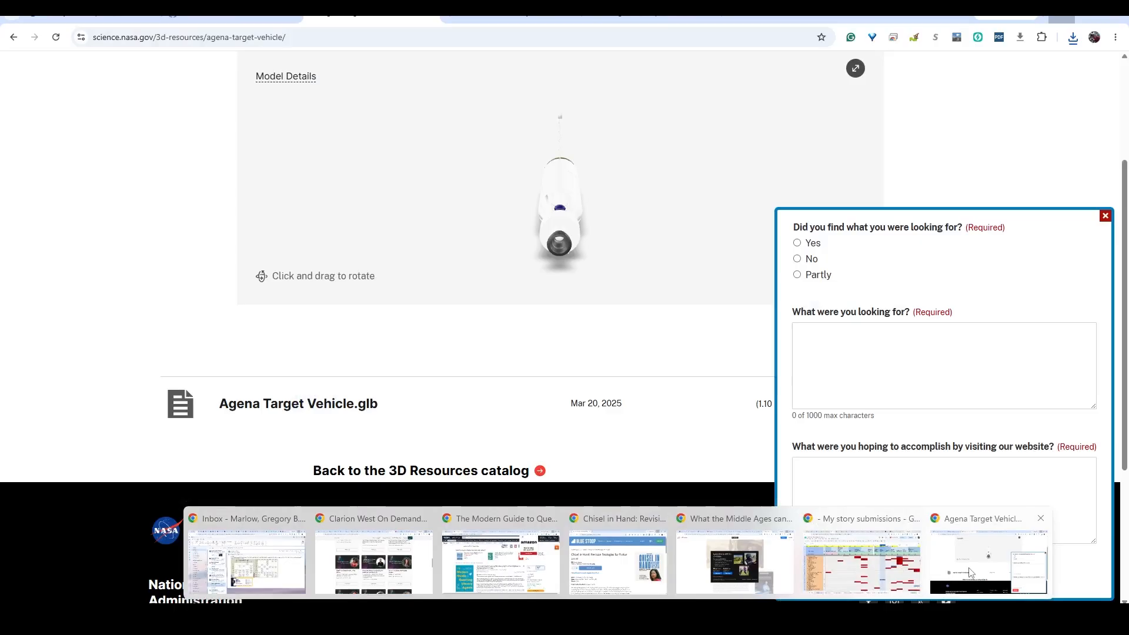
{"action": "left_click", "coordinate": [970, 574]}
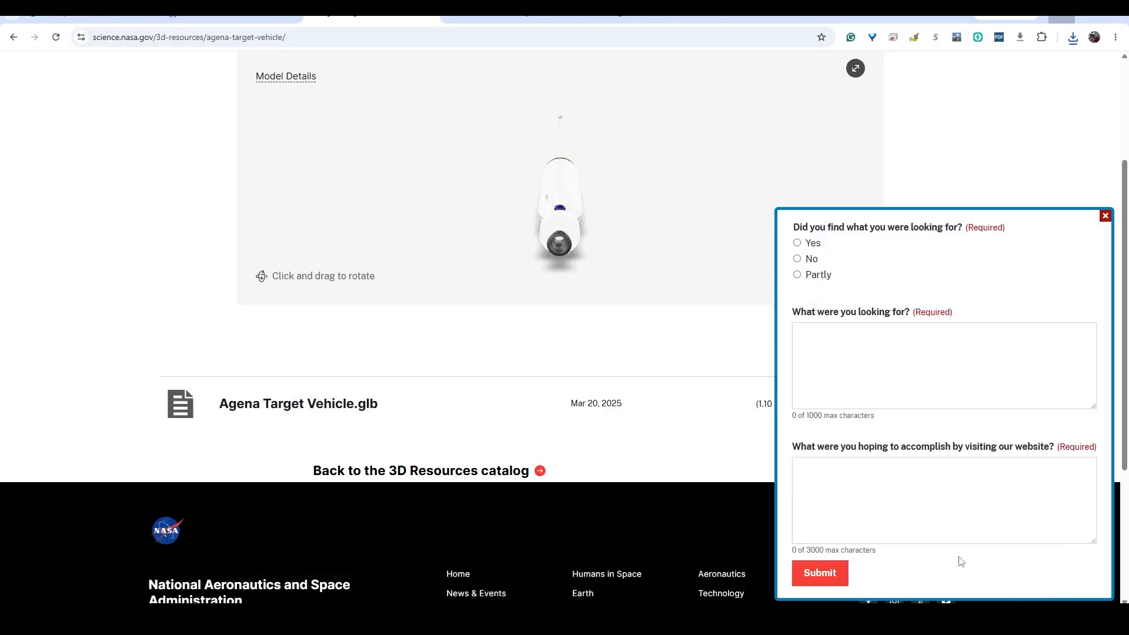
{"action": "left_click", "coordinate": [733, 18]}
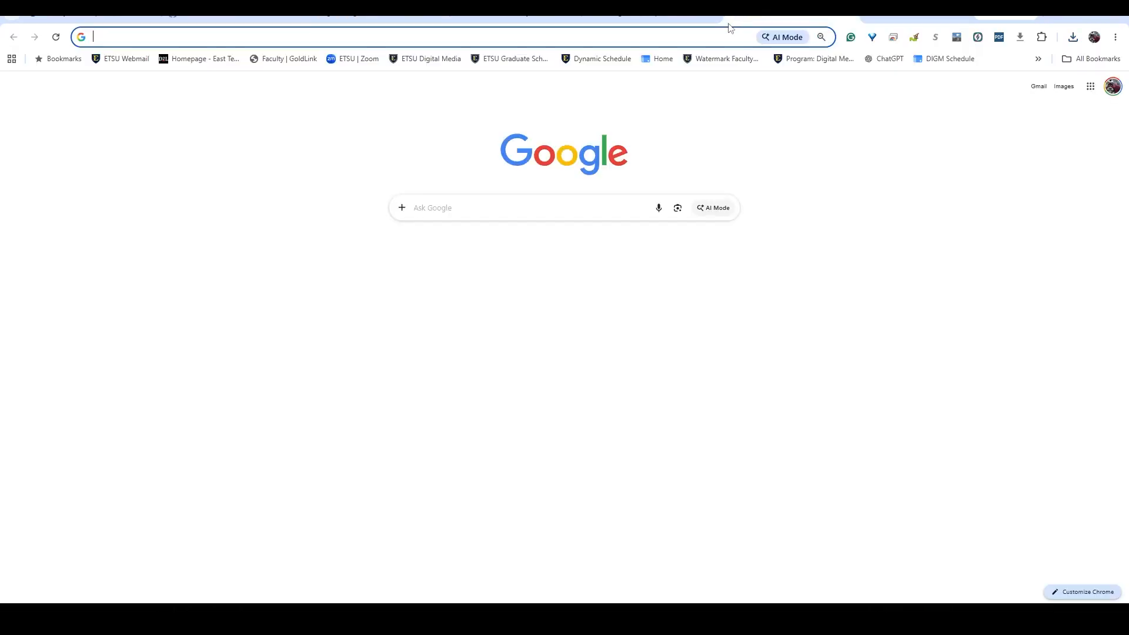
{"action": "left_click", "coordinate": [654, 20]}
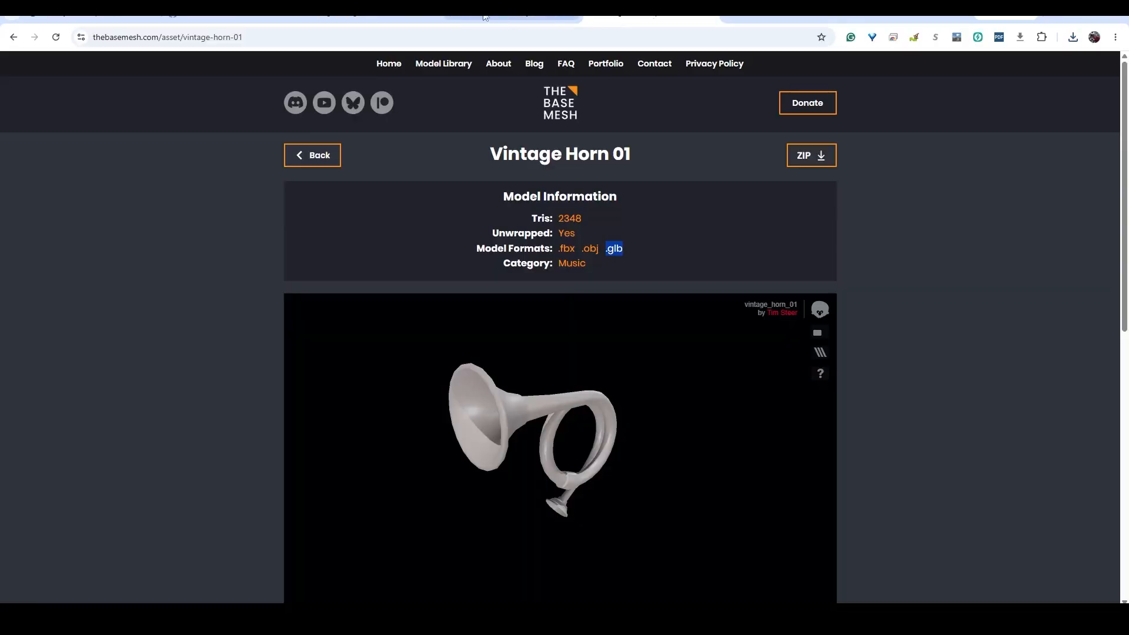
{"action": "left_click", "coordinate": [356, 18]}
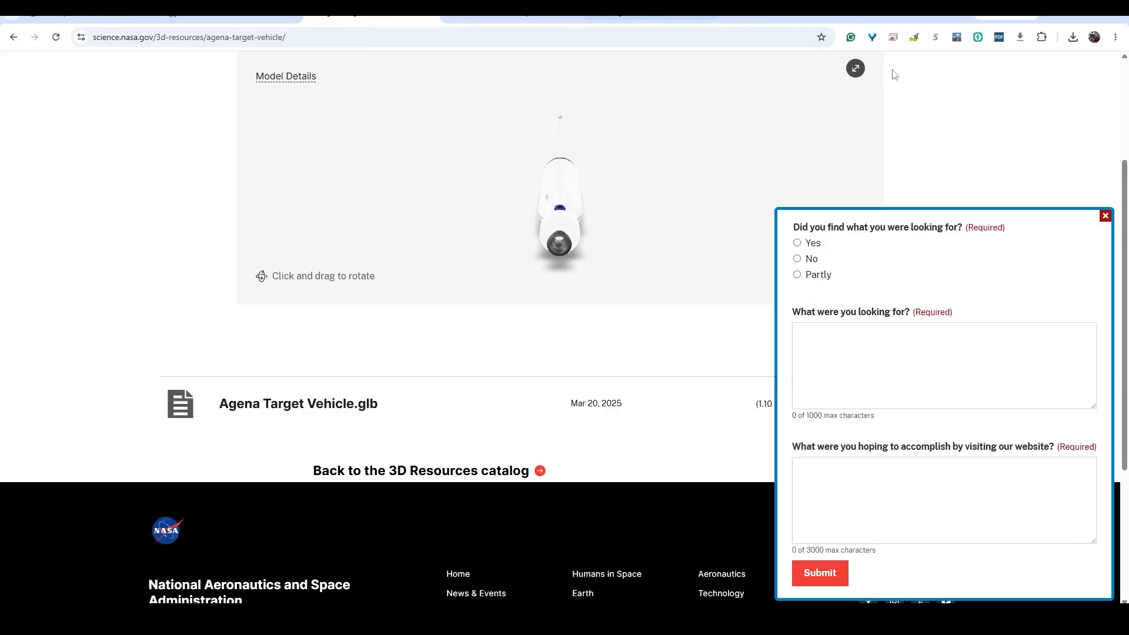
{"action": "key", "text": "ctrl+t"}
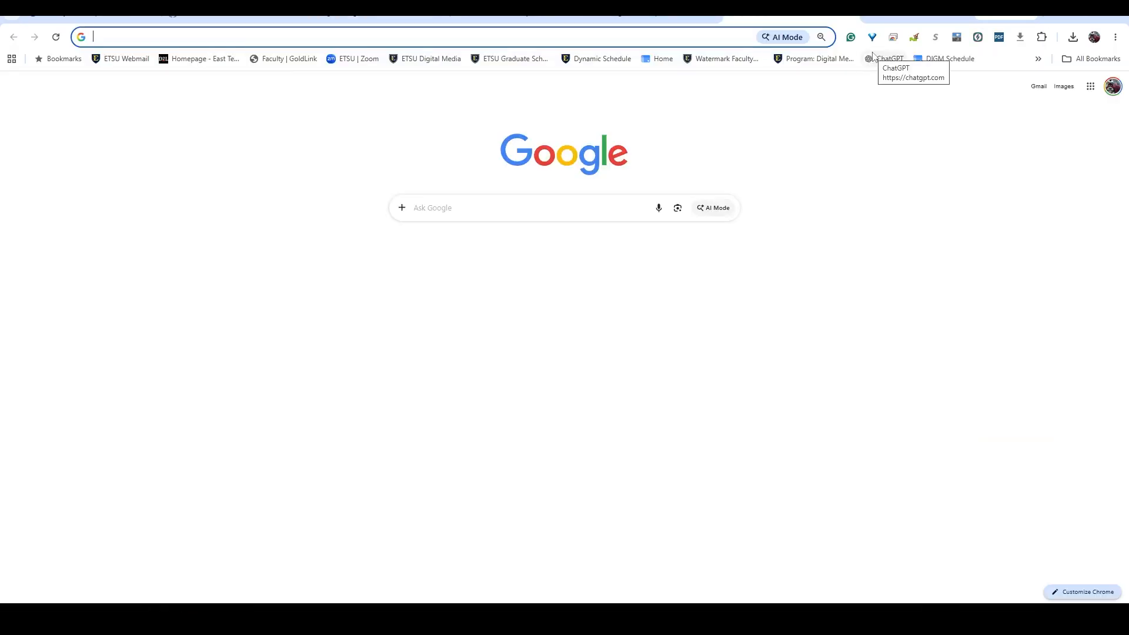
{"action": "type", "text": "glb to f"}
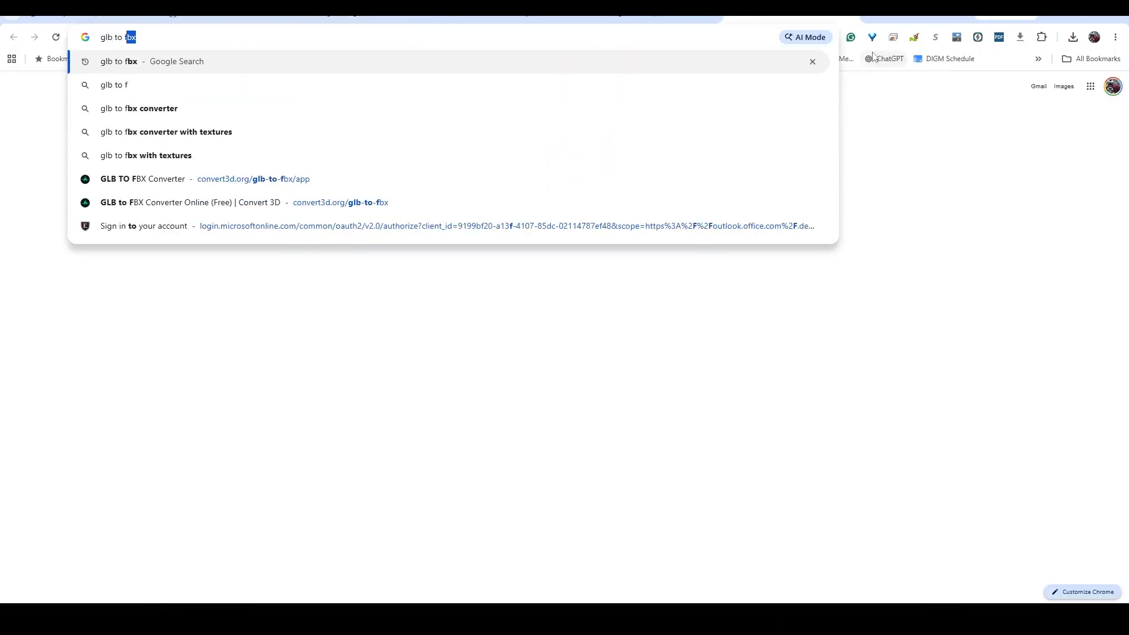
{"action": "type", "text": "bx"}
{"action": "key", "text": "Return"}
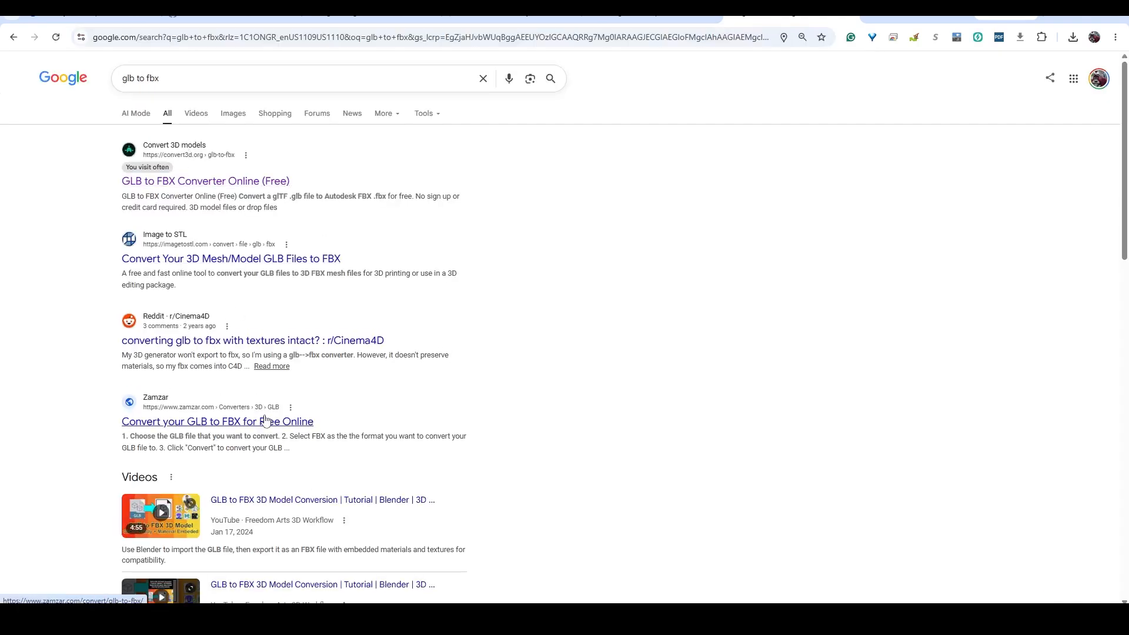
{"action": "left_click", "coordinate": [204, 182]}
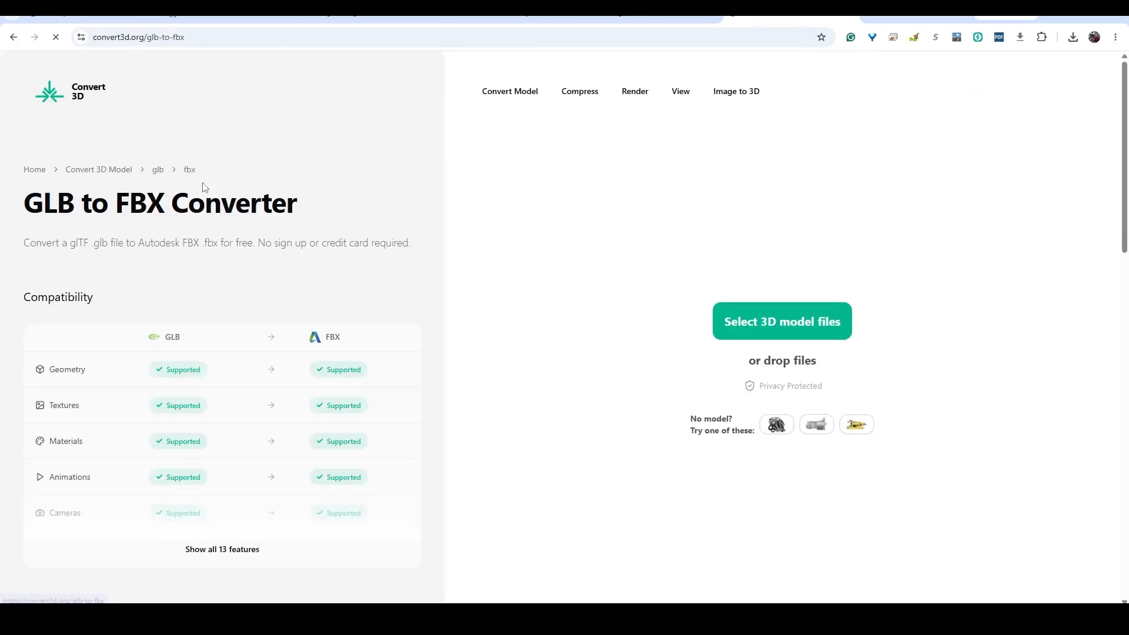
- Copy the folder path of the Rocket project's assets folder from its File Explorer window
{"action": "left_click", "coordinate": [791, 332]}
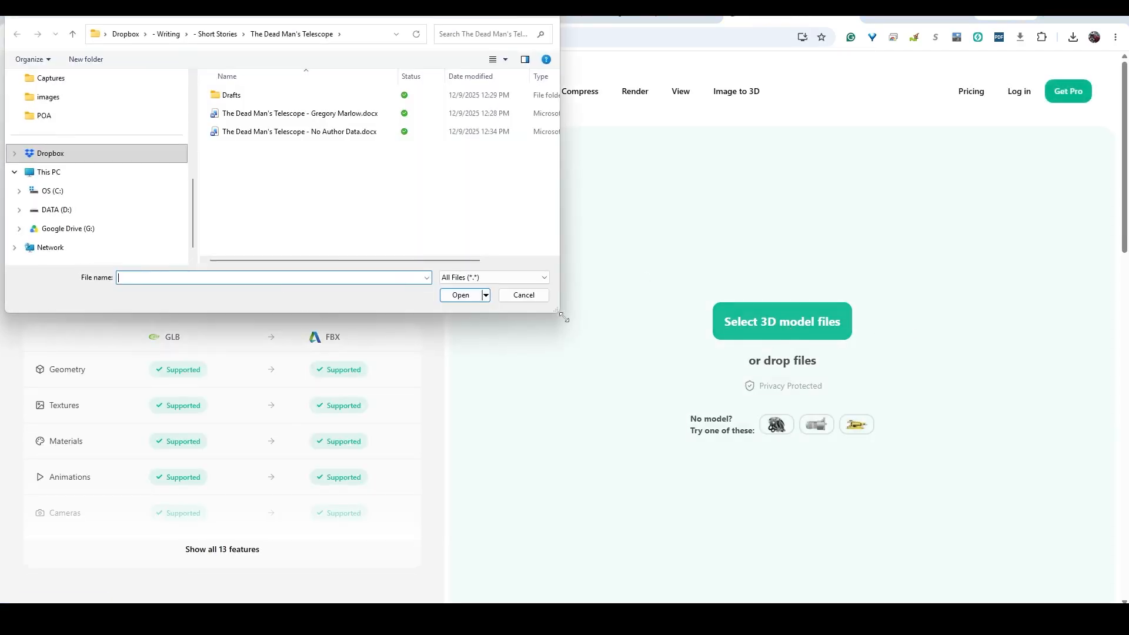
{"action": "left_click", "coordinate": [520, 294]}
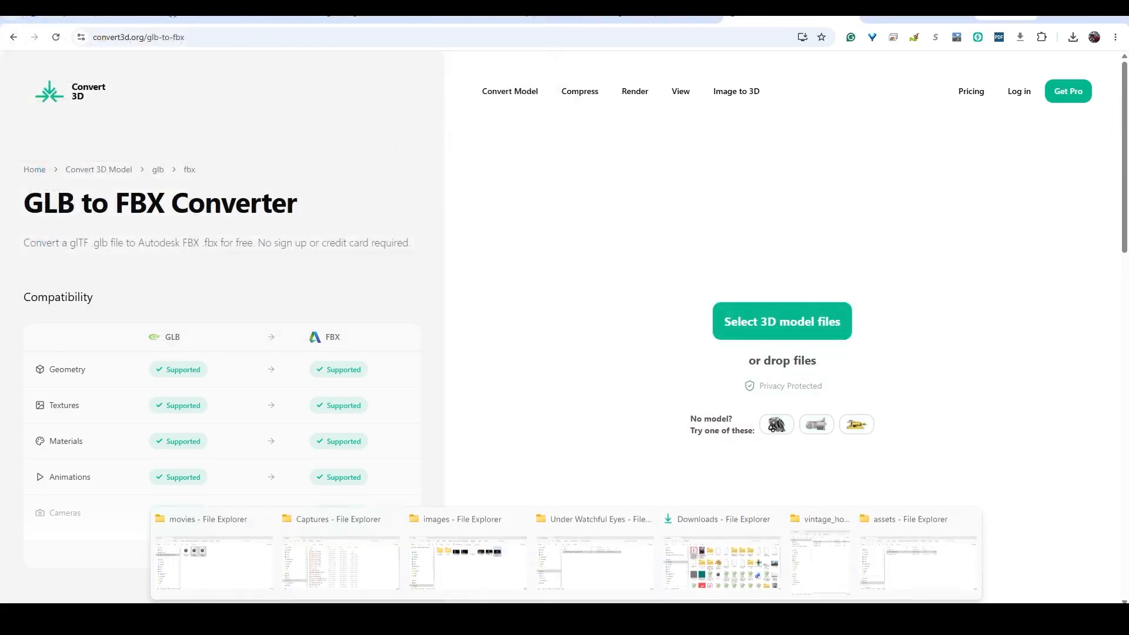
{"action": "left_click", "coordinate": [913, 553]}
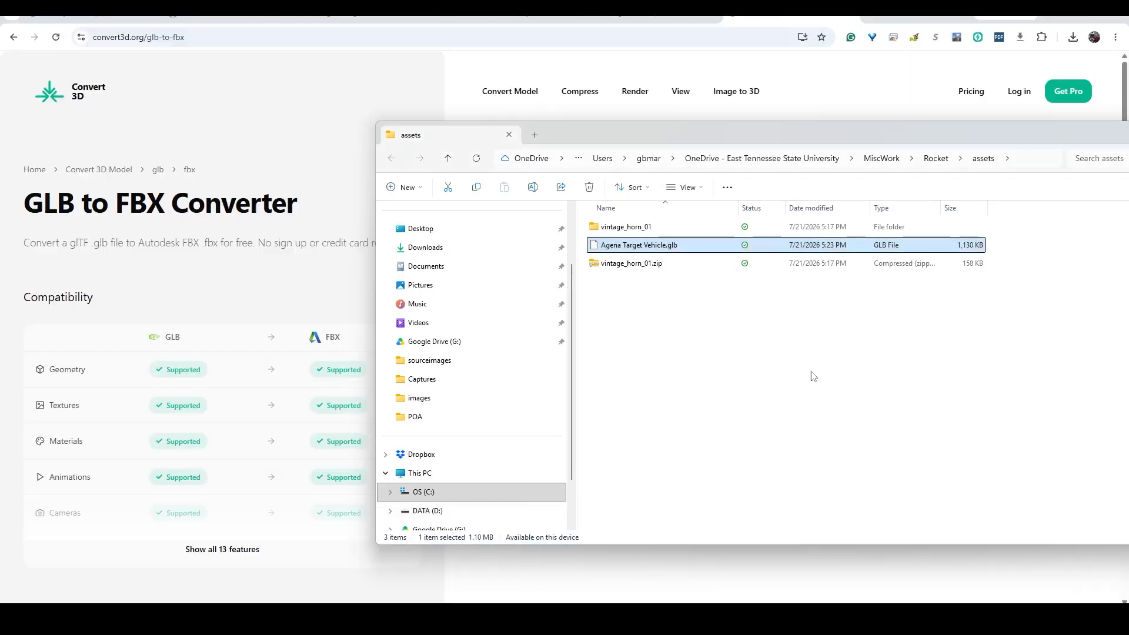
{"action": "left_click", "coordinate": [1023, 164]}
{"action": "key", "text": "ctrl+c"}
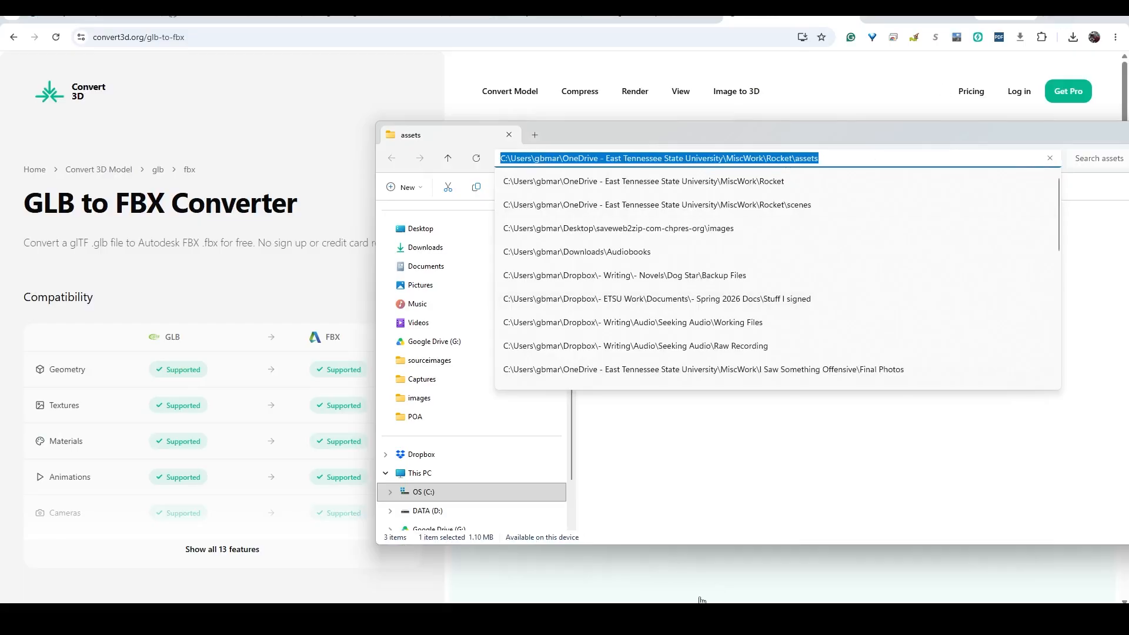
- Return to the GLB to FBX Converter in the browser and load Agena Target Vehicle.glb using the copied assets folder path
{"action": "left_click", "coordinate": [773, 617]}
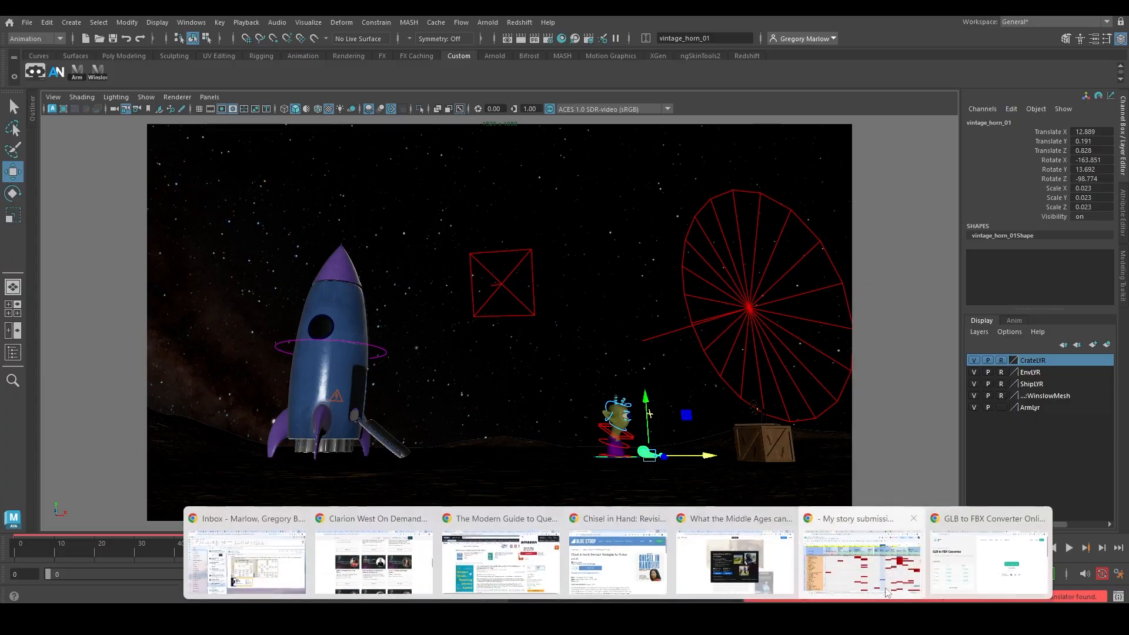
{"action": "left_click", "coordinate": [960, 582]}
{"action": "left_click", "coordinate": [760, 324]}
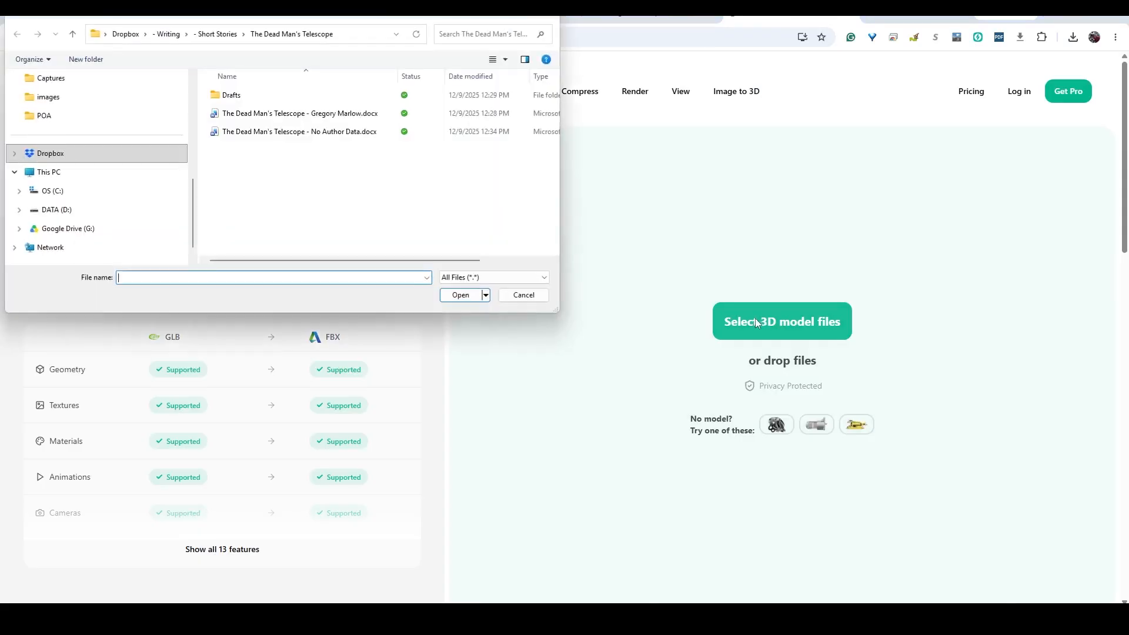
{"action": "left_click", "coordinate": [366, 33]}
{"action": "key", "text": "ctrl+v"}
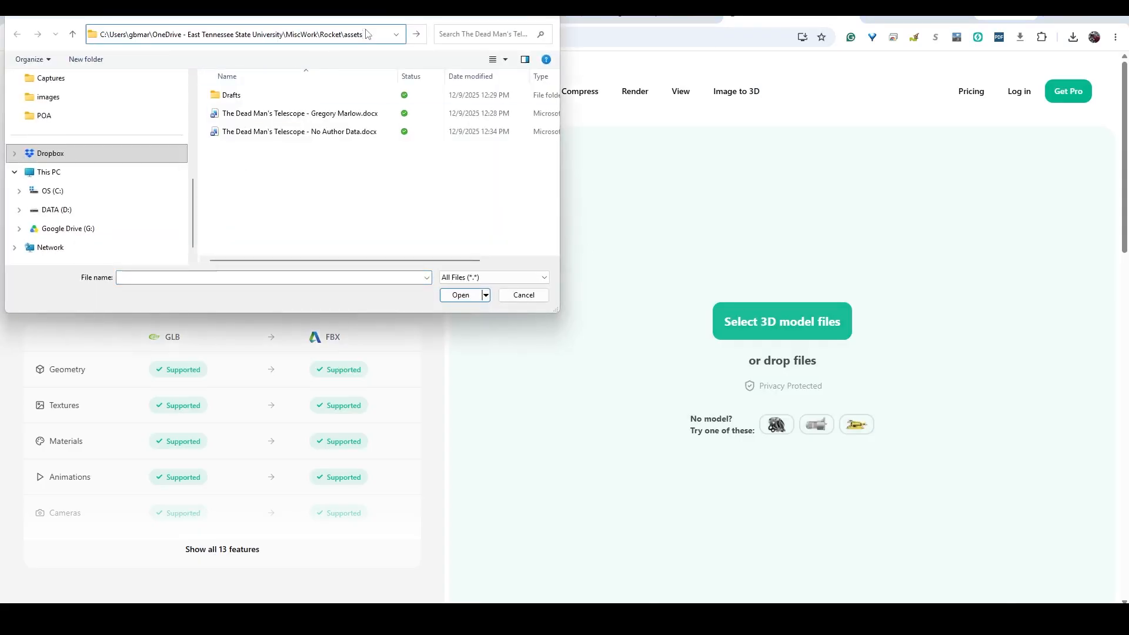
{"action": "key", "text": "Return"}
{"action": "left_click", "coordinate": [289, 115]}
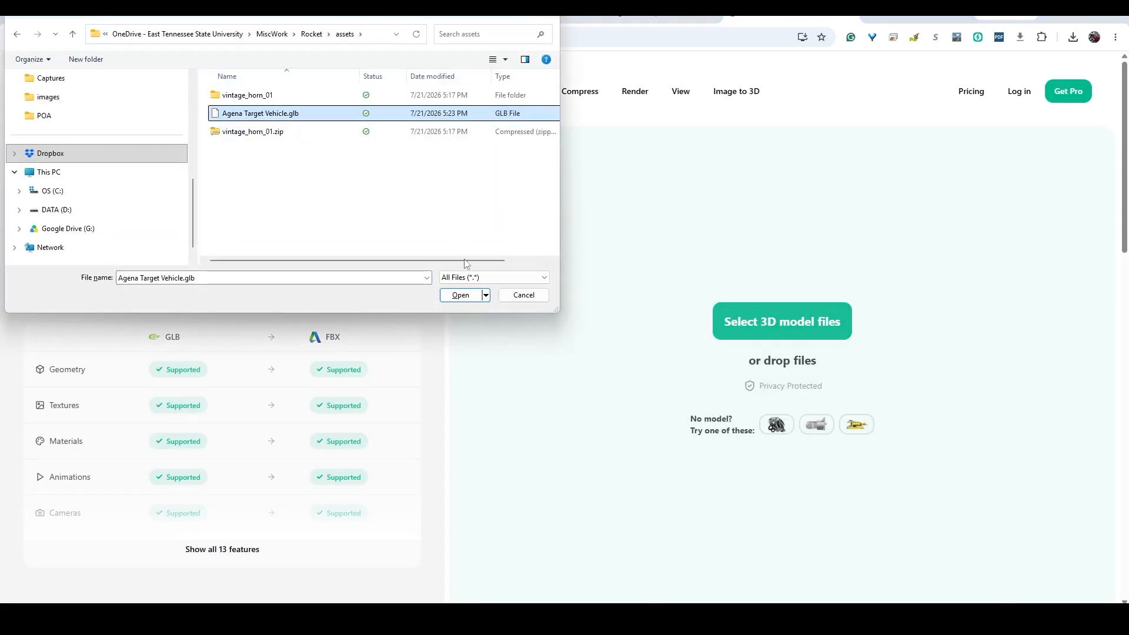
{"action": "left_click", "coordinate": [470, 297]}
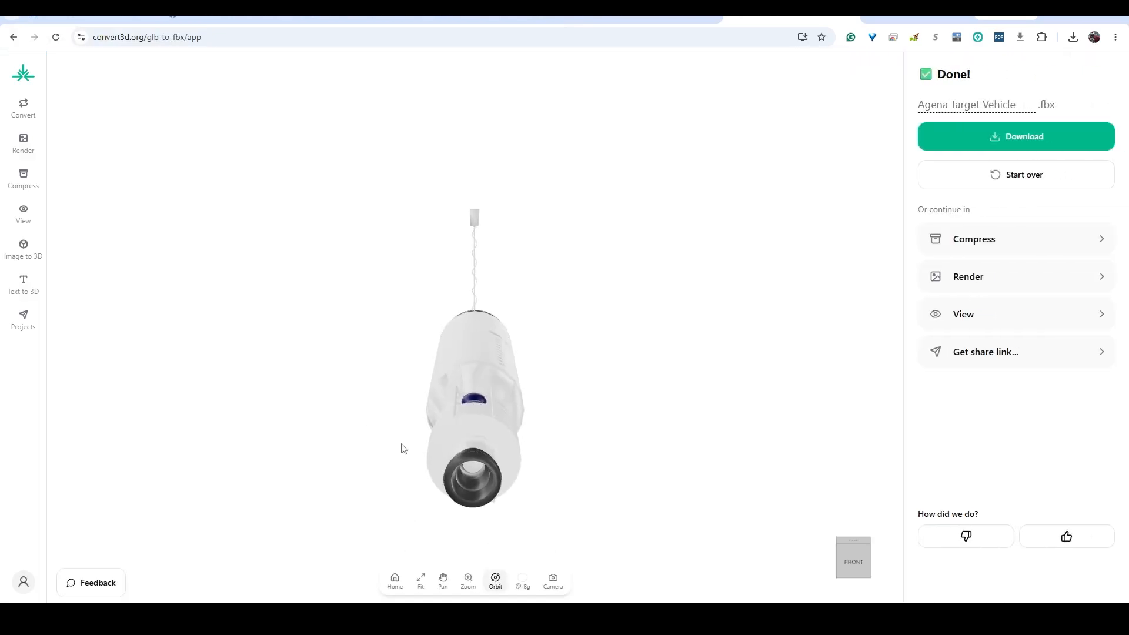
- Inspect the converted model, save Agena Target Vehicle.fbx into the assets folder and show the file there
{"action": "left_click_drag", "start_coordinate": [743, 371], "coordinate": [634, 353]}
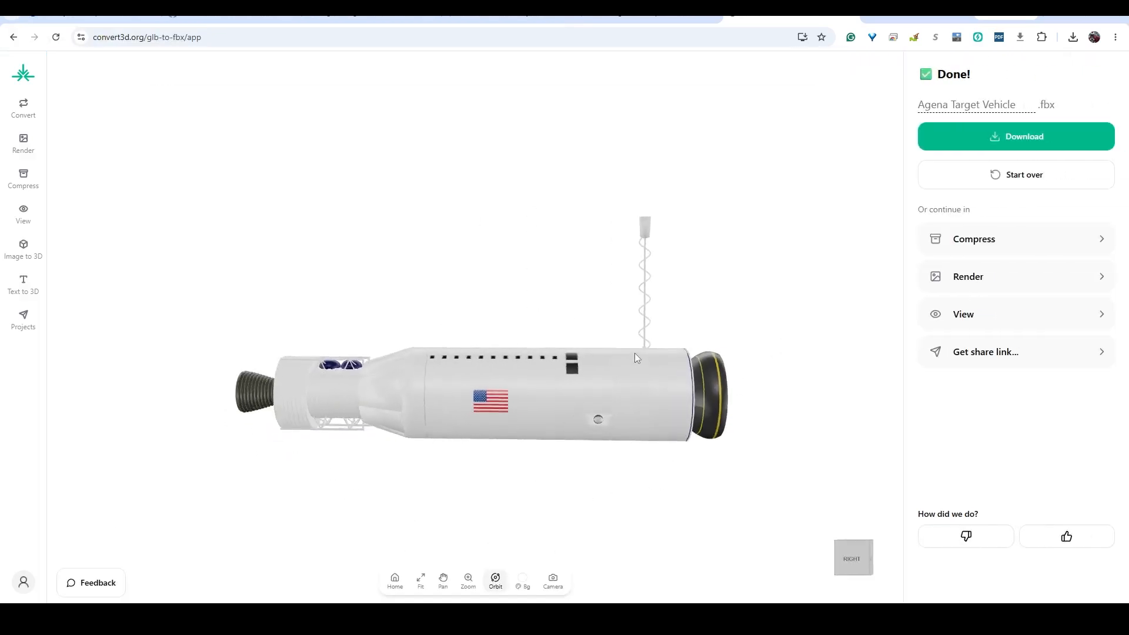
{"action": "left_click", "coordinate": [1030, 141]}
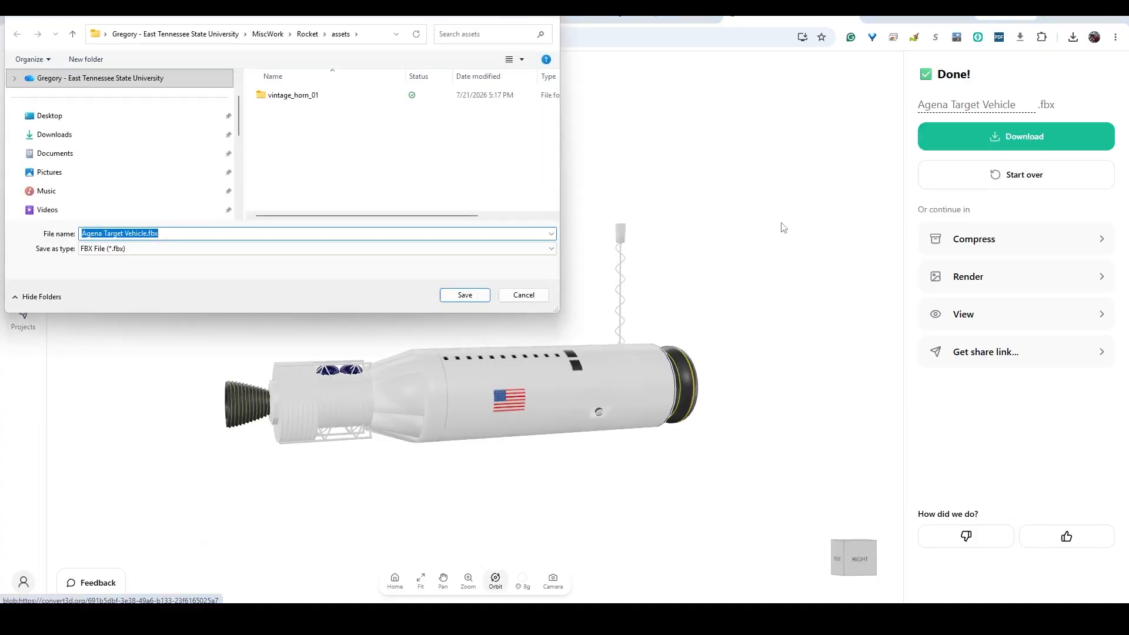
{"action": "left_click", "coordinate": [463, 295]}
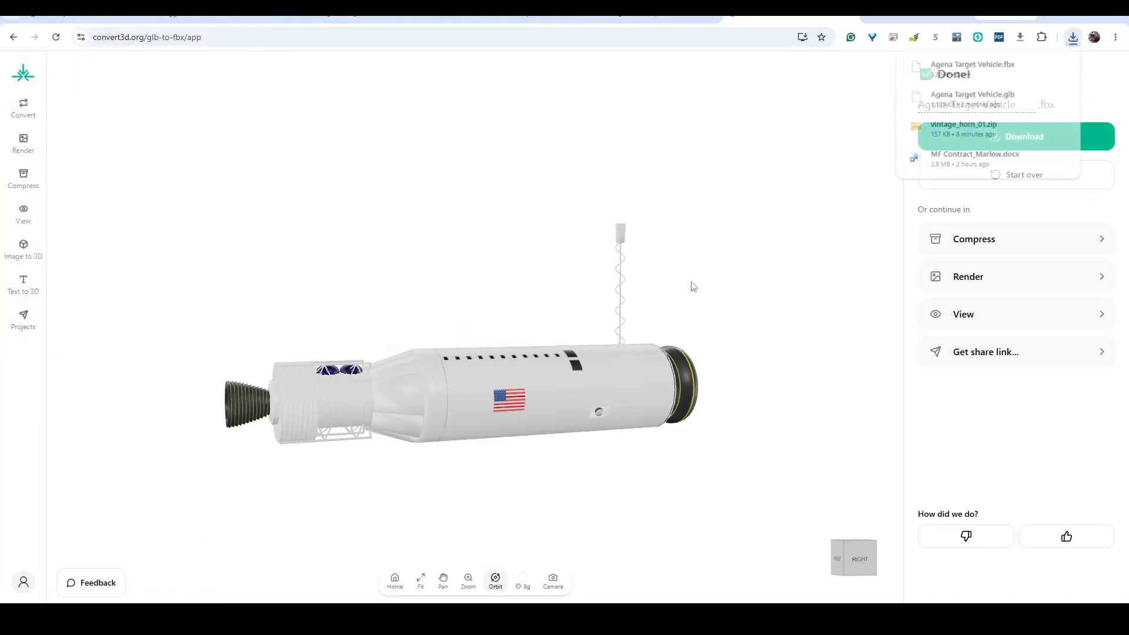
{"action": "left_click", "coordinate": [1041, 65]}
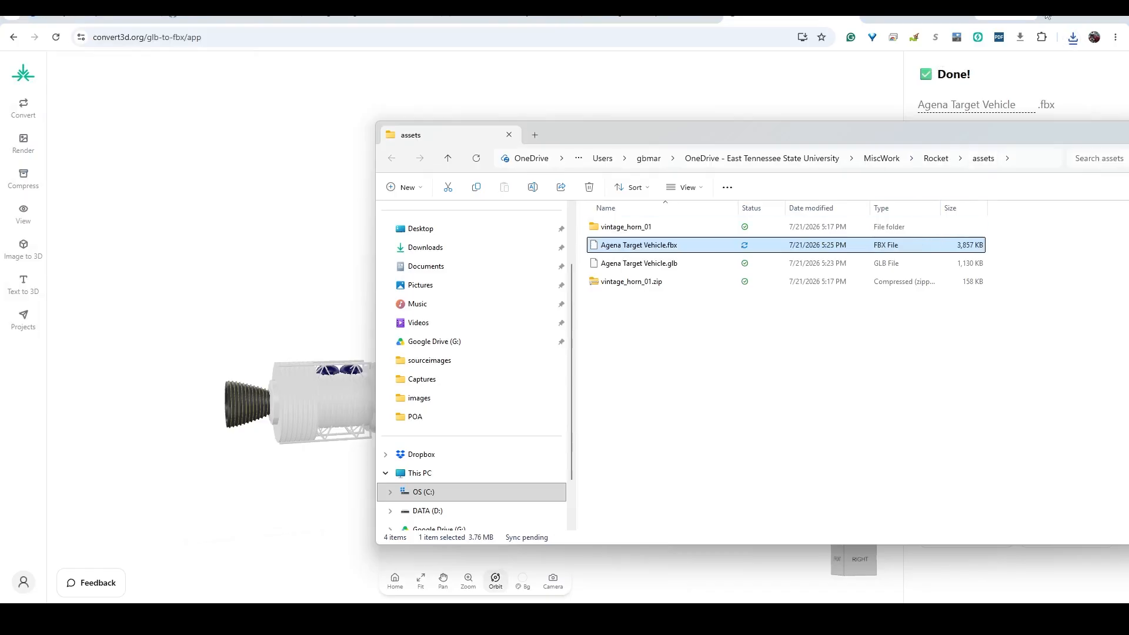
- Switch to Maya and import Agena Target Vehicle.fbx from the assets folder into the scene
{"action": "left_click", "coordinate": [994, 14]}
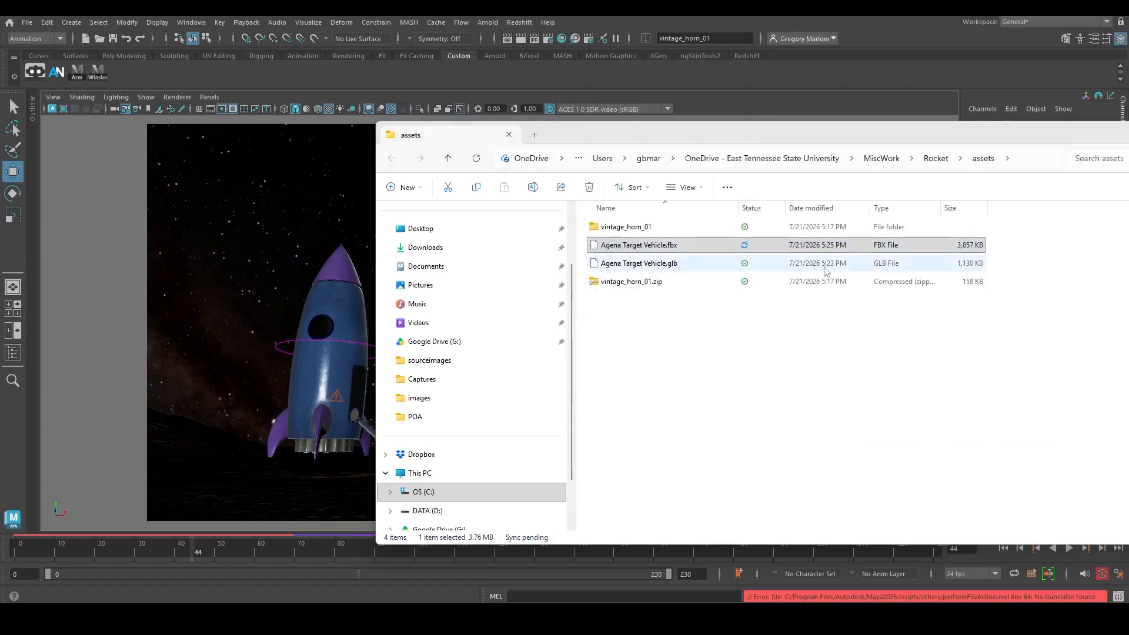
{"action": "left_click_drag", "start_coordinate": [640, 245], "coordinate": [242, 324]}
{"action": "left_click_drag", "start_coordinate": [717, 134], "coordinate": [1128, 145]}
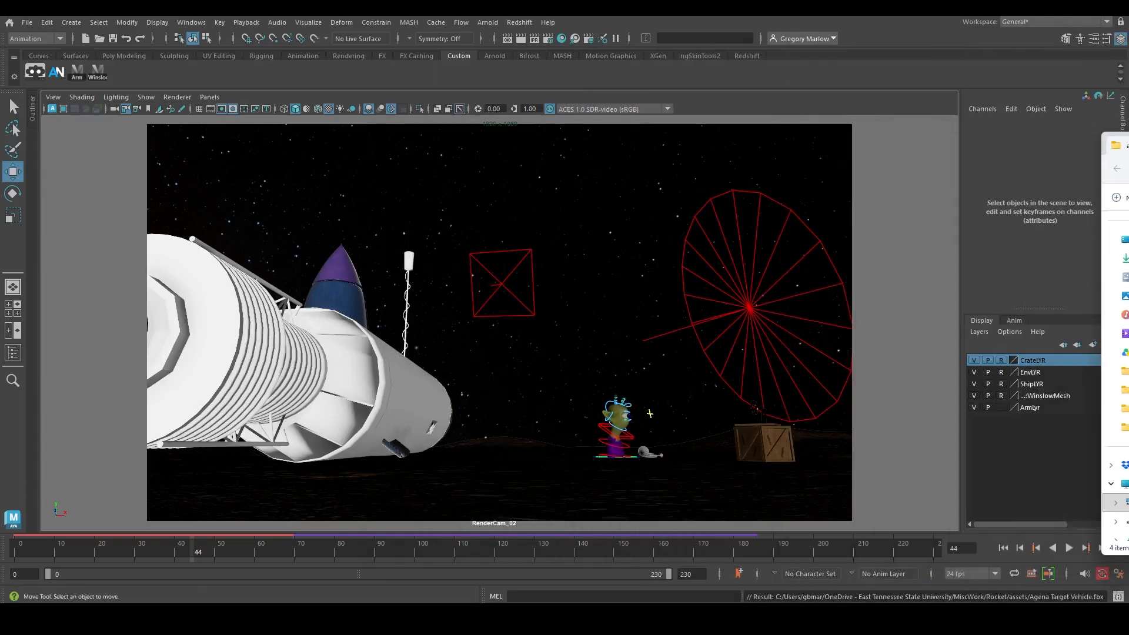
- Switch to the persp view, bring the imported spacecraft into close view and select its middle body section
{"action": "left_click", "coordinate": [431, 387]}
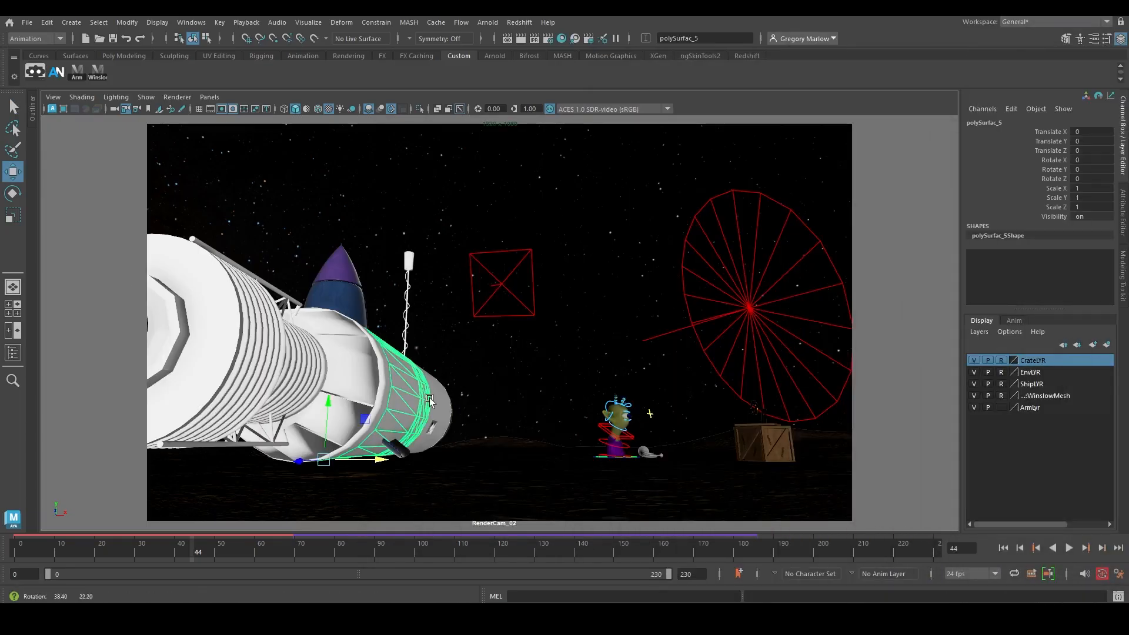
{"action": "left_click", "coordinate": [458, 391]}
{"action": "key", "text": "space"}
{"action": "left_click_drag", "start_coordinate": [459, 391], "coordinate": [463, 355]}
{"action": "key", "text": "a"}
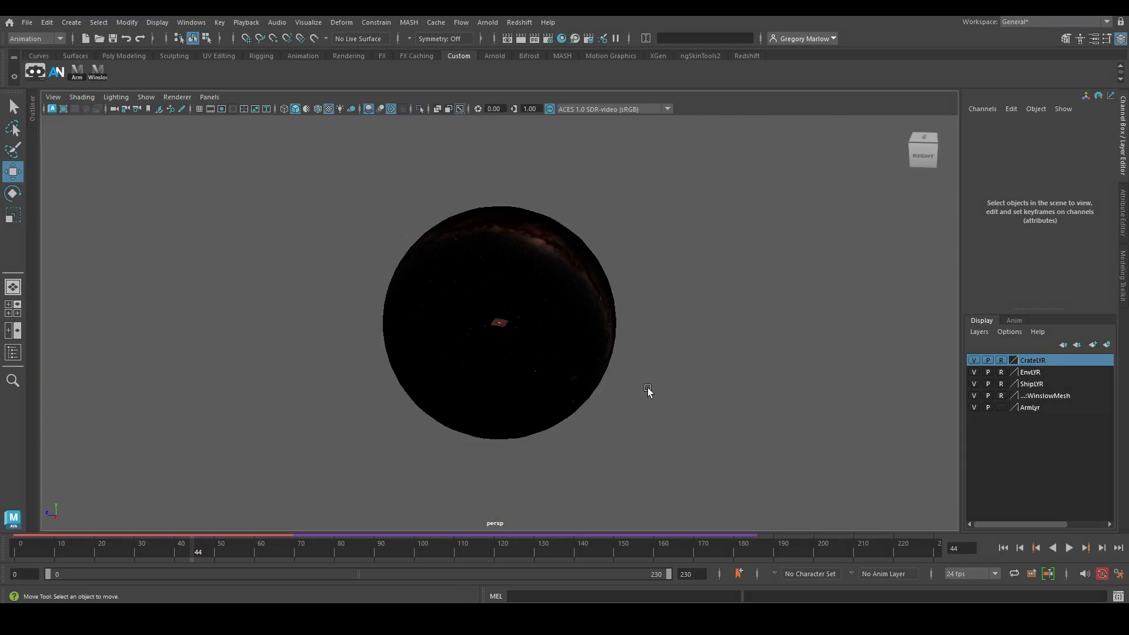
{"action": "right_click_drag", "start_coordinate": [648, 389], "coordinate": [994, 439], "text": "alt"}
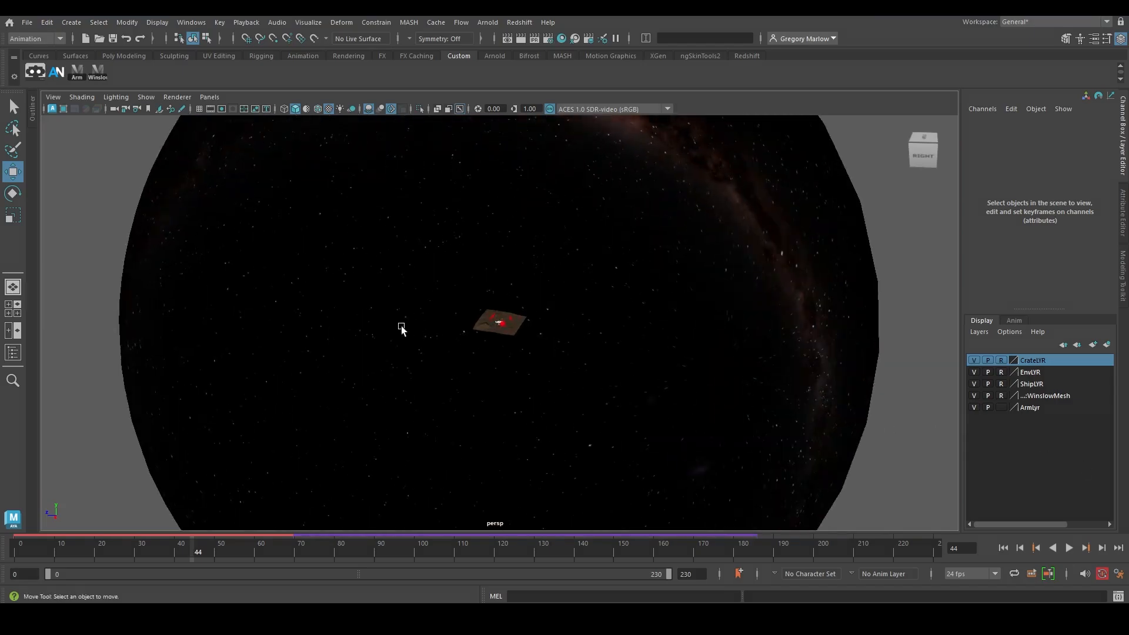
{"action": "right_click_drag", "start_coordinate": [402, 329], "coordinate": [935, 406], "text": "alt"}
{"action": "right_click_drag", "start_coordinate": [500, 347], "coordinate": [939, 409], "text": "alt"}
{"action": "left_click_drag", "start_coordinate": [468, 313], "coordinate": [579, 319], "text": "alt"}
{"action": "right_click_drag", "start_coordinate": [530, 327], "coordinate": [731, 355], "text": "alt"}
{"action": "left_click", "coordinate": [508, 297]}
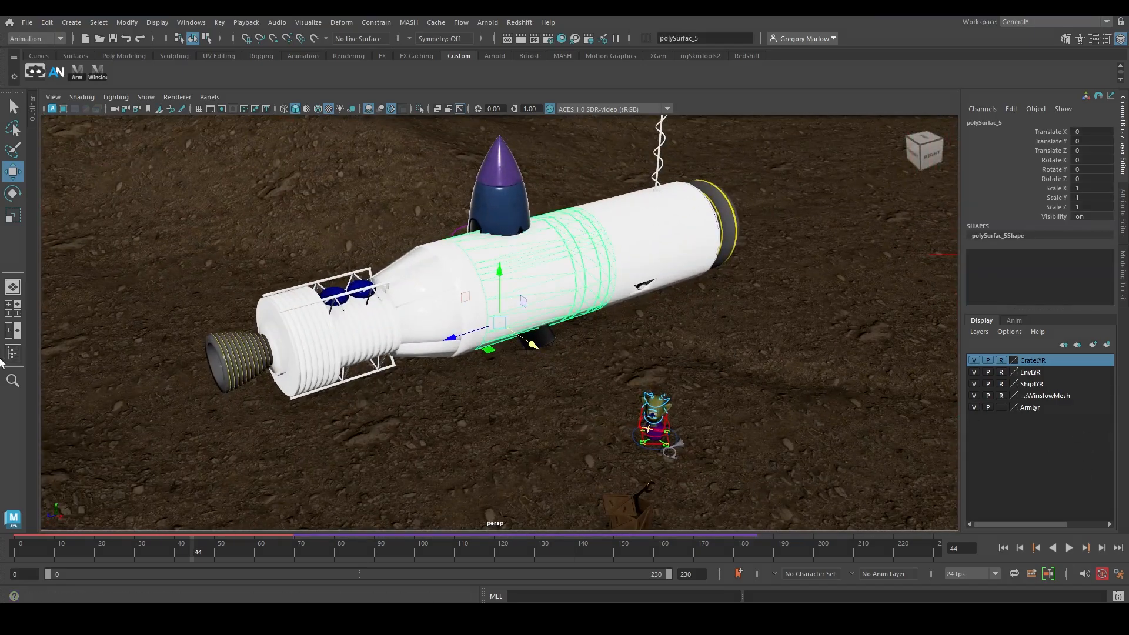
- Show the Outliner and render the perspective view of the spacecraft in the Arnold RenderView
{"action": "left_click", "coordinate": [33, 111]}
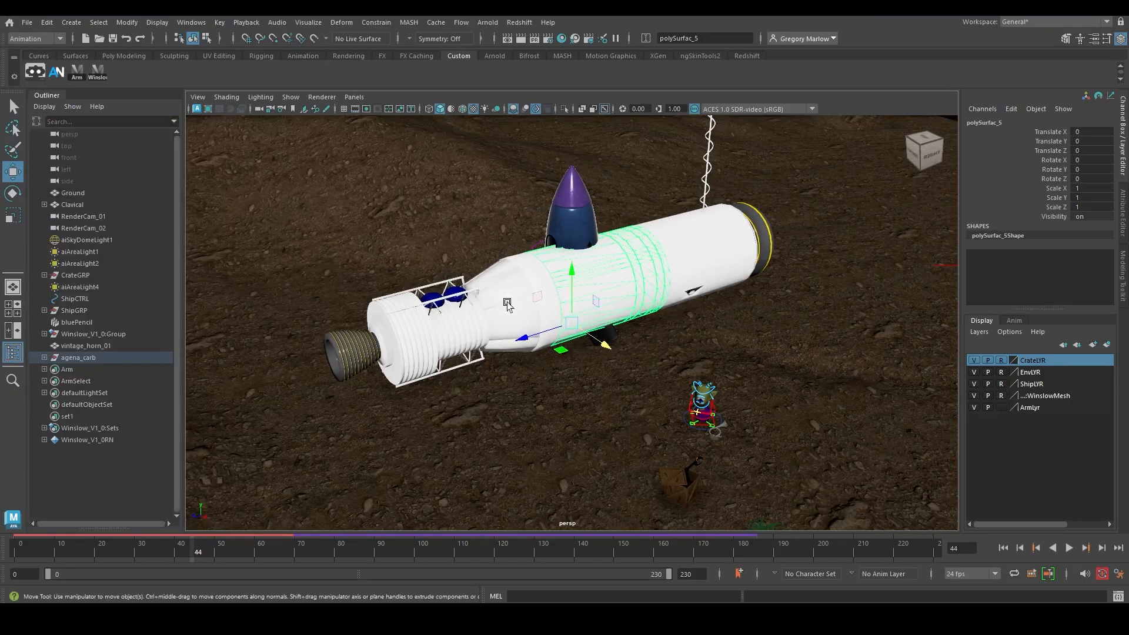
{"action": "left_click", "coordinate": [486, 24]}
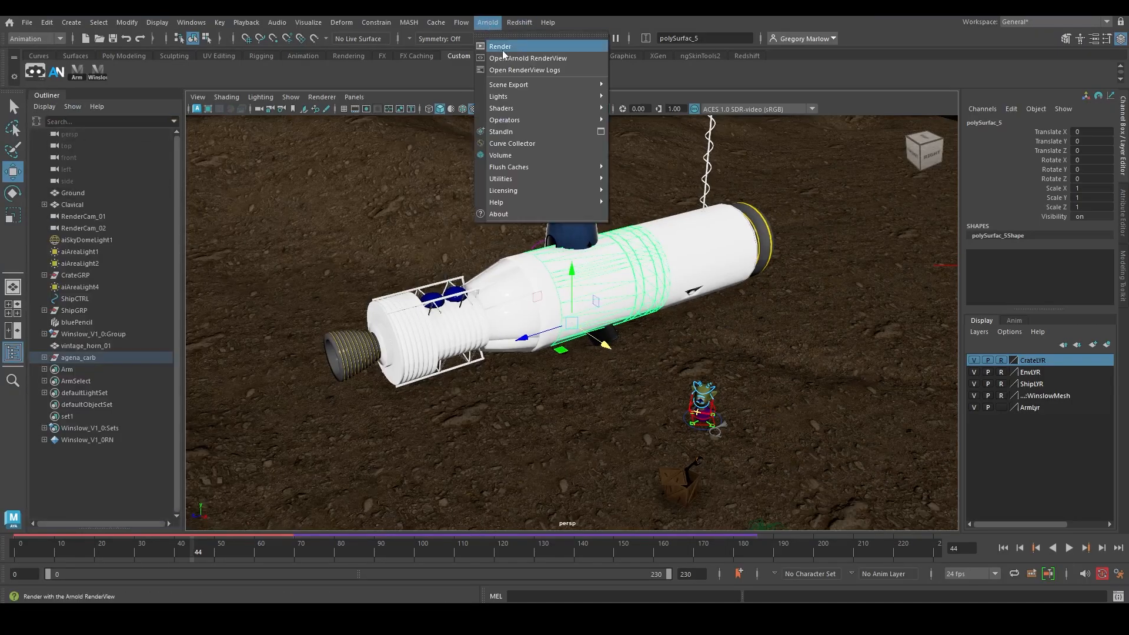
{"action": "left_click", "coordinate": [511, 58]}
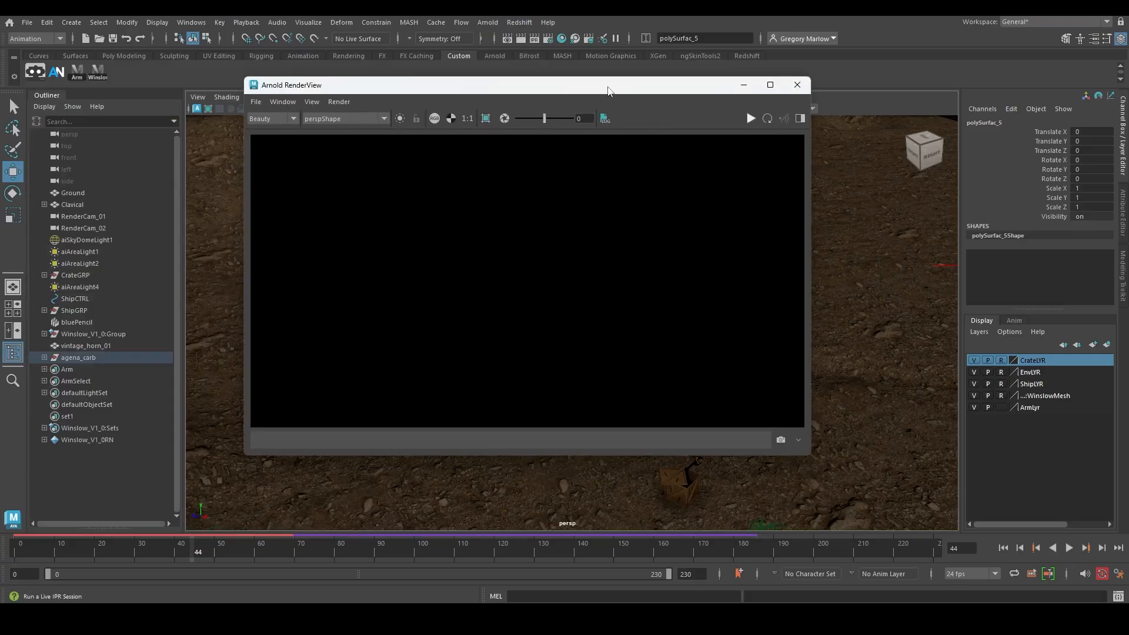
{"action": "left_click_drag", "start_coordinate": [609, 91], "coordinate": [578, 61]}
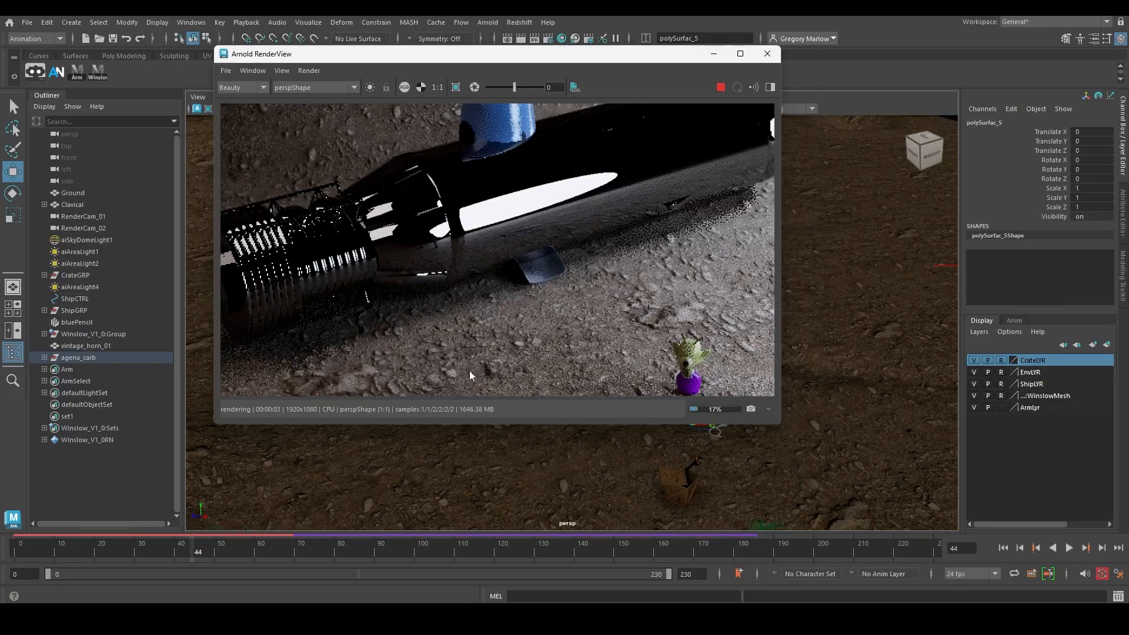
{"action": "left_click_drag", "start_coordinate": [531, 55], "coordinate": [899, 128]}
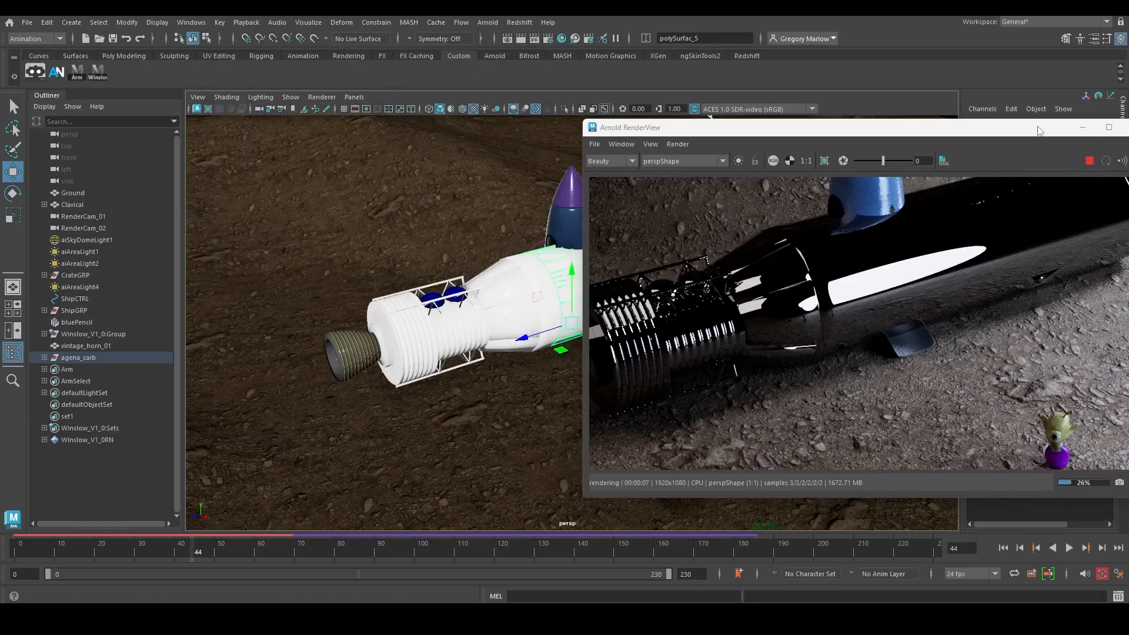
- Set the Reflectivity of the middle body section's anisotropic1SG Phong material to 0
{"action": "left_click_drag", "start_coordinate": [1036, 127], "coordinate": [635, 66]}
{"action": "left_click", "coordinate": [1123, 215]}
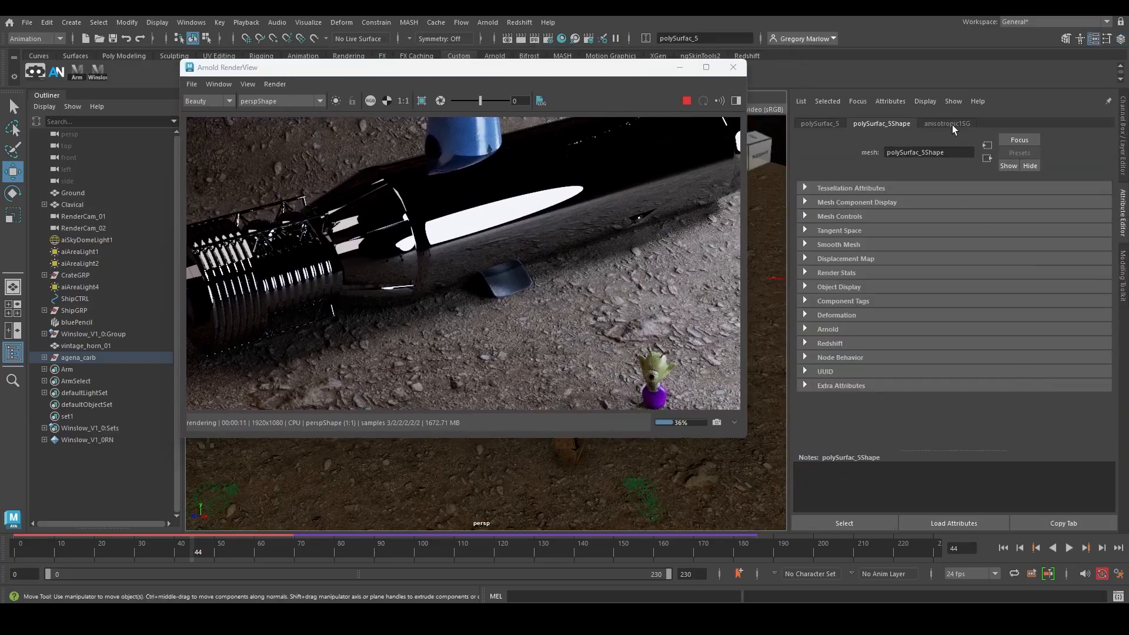
{"action": "left_click", "coordinate": [951, 124]}
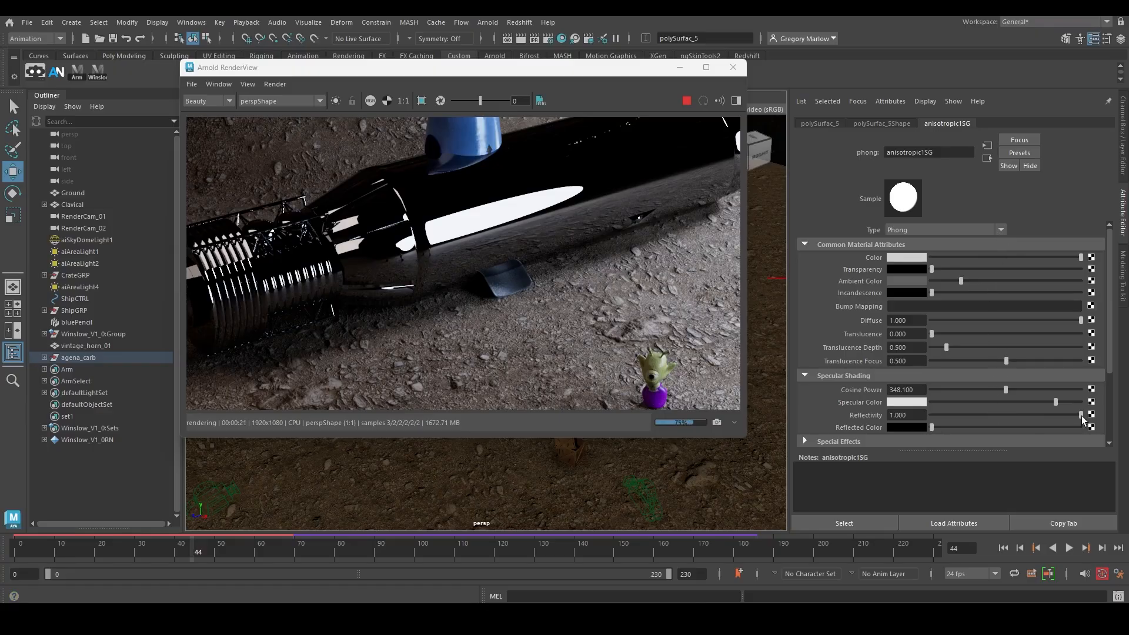
{"action": "left_click_drag", "start_coordinate": [1082, 415], "coordinate": [898, 414]}
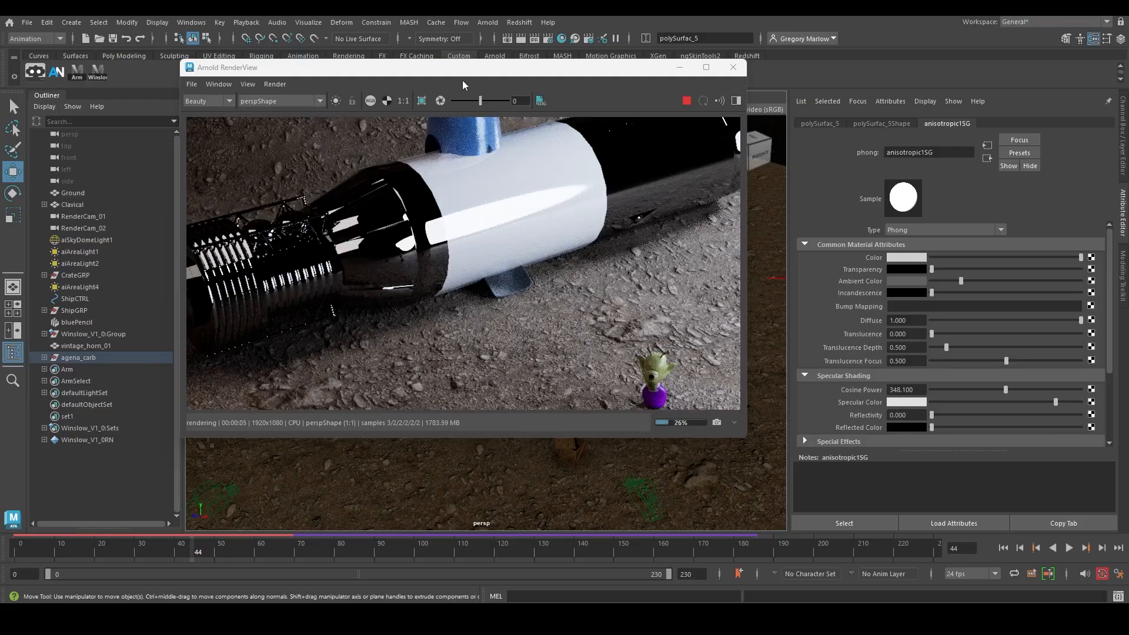
- Set the Reflectivity of the tapered section's phong1SG material to 0 and close the Arnold RenderView
{"action": "left_click_drag", "start_coordinate": [464, 69], "coordinate": [810, 126]}
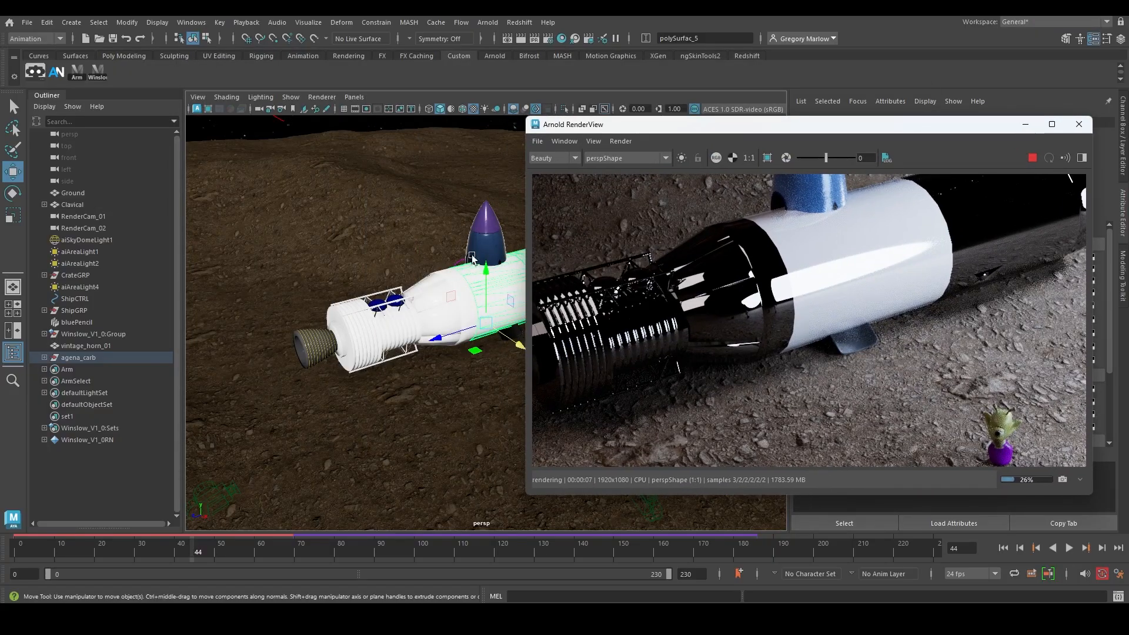
{"action": "left_click", "coordinate": [463, 312]}
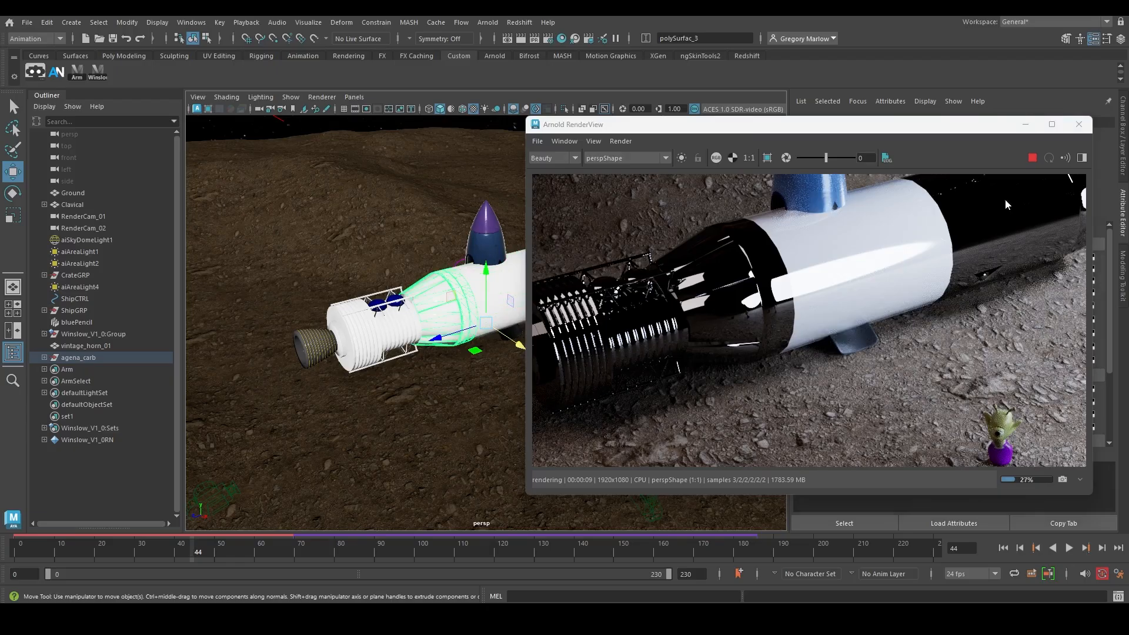
{"action": "left_click_drag", "start_coordinate": [963, 130], "coordinate": [681, 121]}
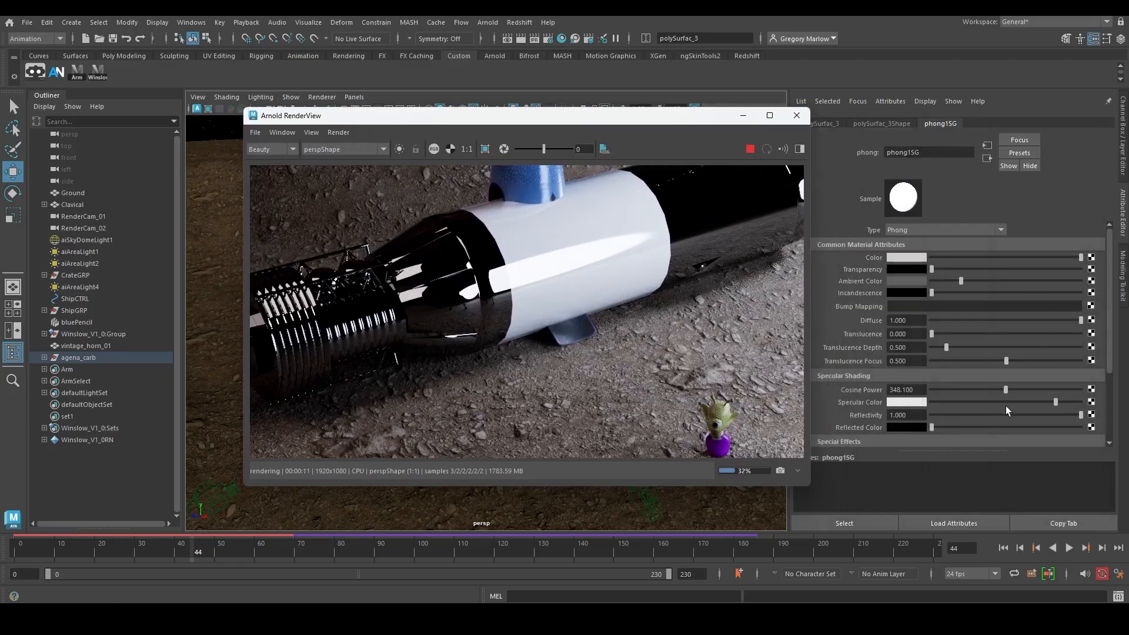
{"action": "left_click_drag", "start_coordinate": [1081, 416], "coordinate": [932, 416]}
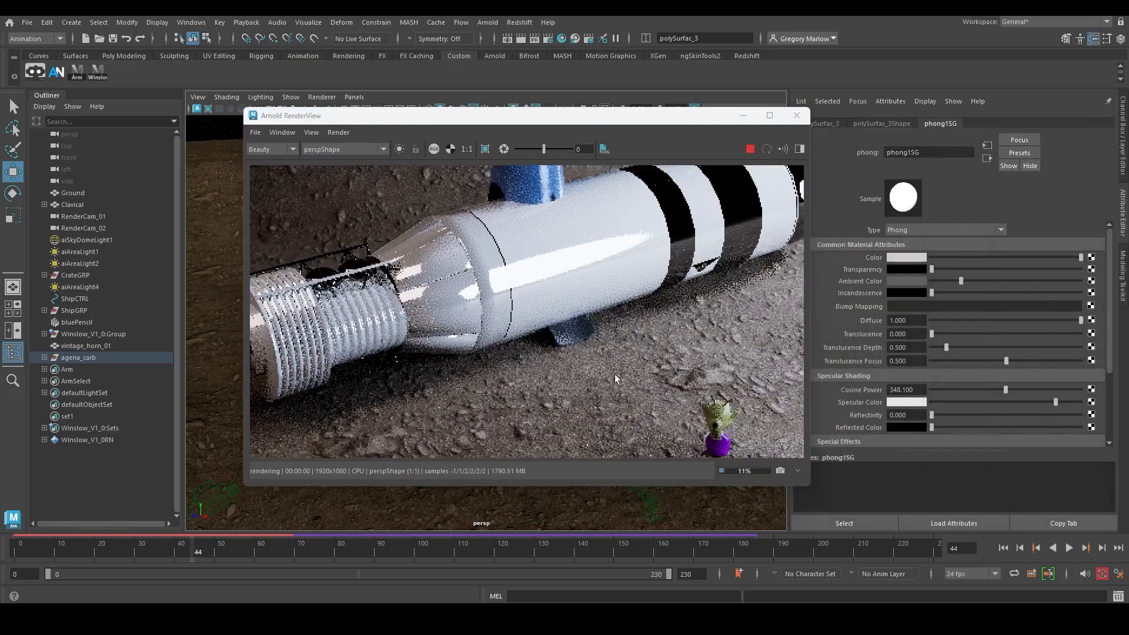
{"action": "left_click", "coordinate": [796, 115]}
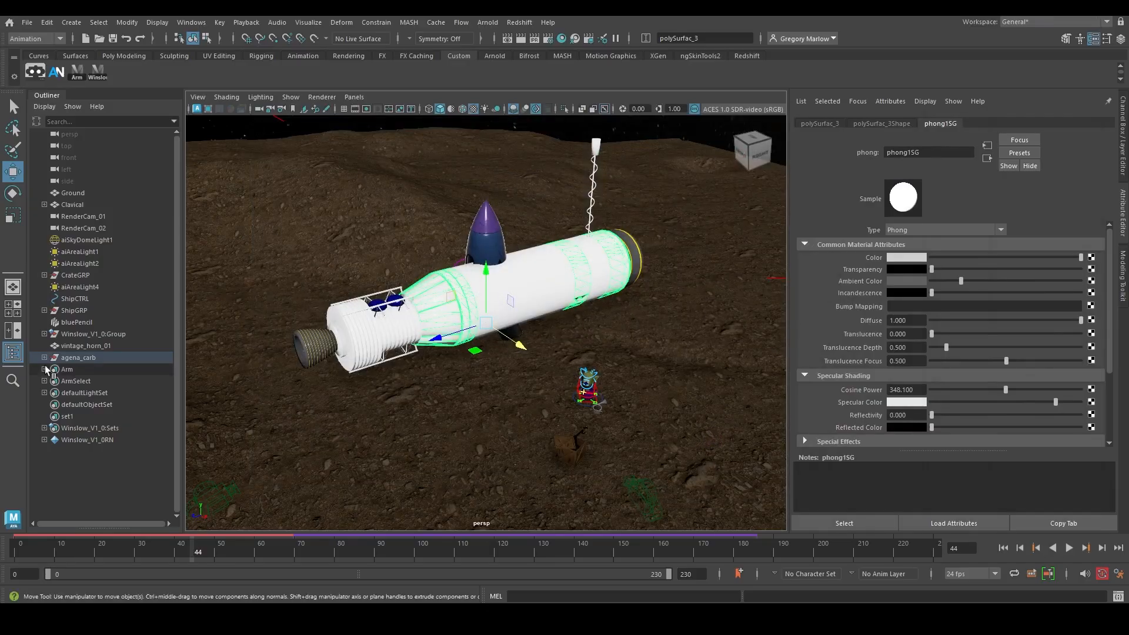
- Move the whole agena_carb group to about 16.528, 18.471, -46.979 and rotate it to about -24.333, 58.653, 6.439
{"action": "left_click", "coordinate": [84, 360]}
{"action": "scroll", "coordinate": [561, 323], "scroll_direction": "down", "scroll_amount": 4}
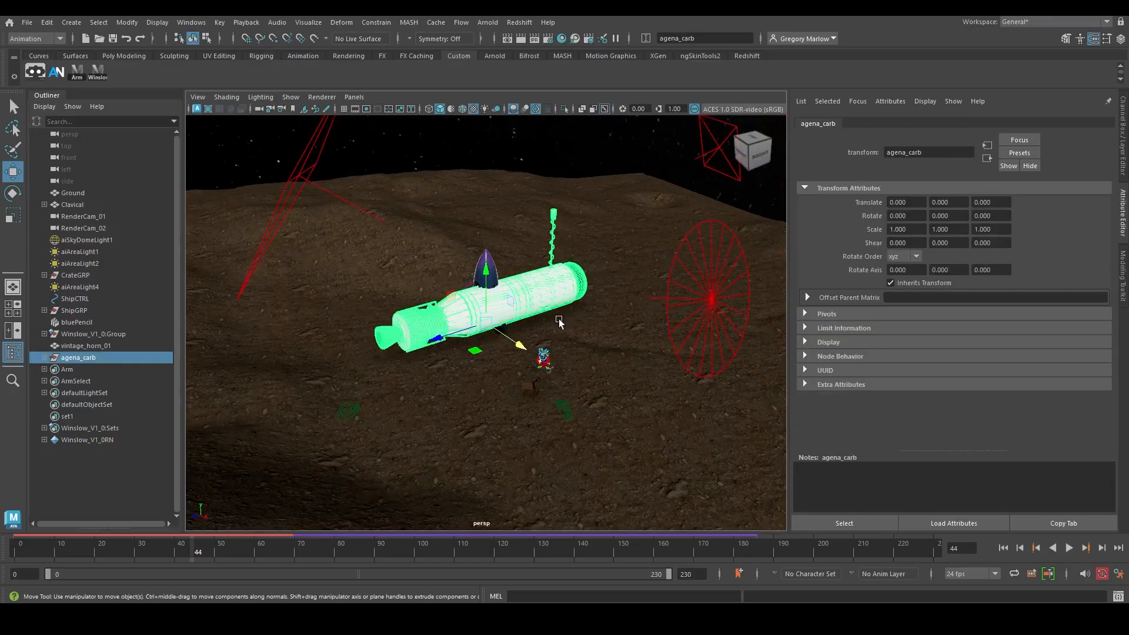
{"action": "left_click_drag", "start_coordinate": [470, 328], "coordinate": [701, 294]}
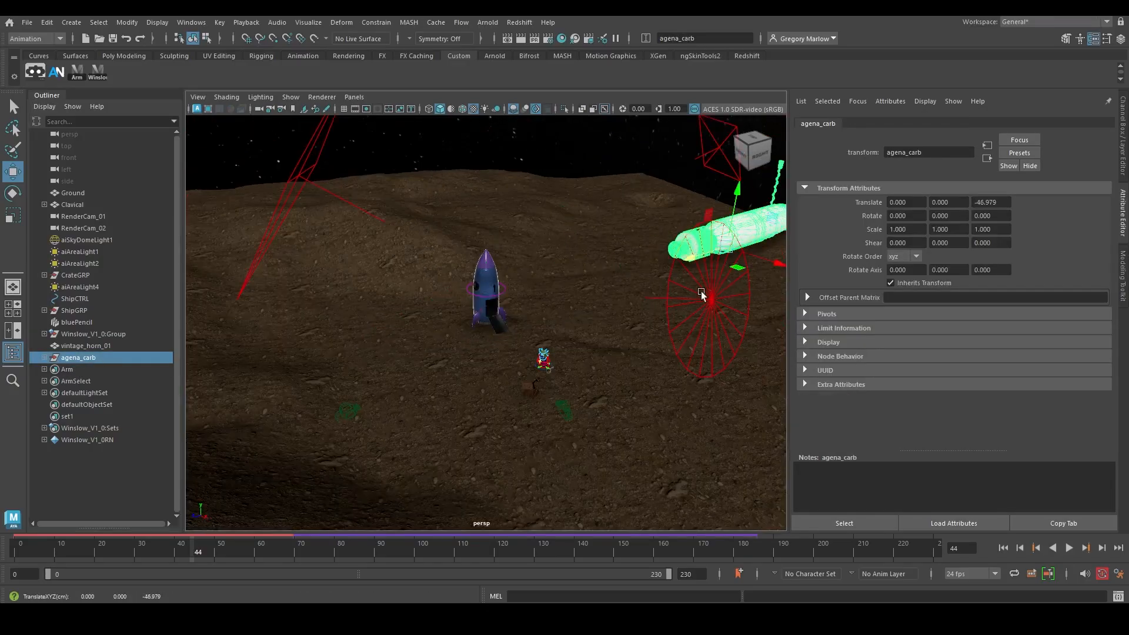
{"action": "scroll", "coordinate": [527, 334], "scroll_direction": "up", "scroll_amount": 3}
{"action": "left_click_drag", "start_coordinate": [590, 259], "coordinate": [562, 206]}
{"action": "left_click_drag", "start_coordinate": [473, 215], "coordinate": [566, 214]}
{"action": "key", "text": "e"}
- Look through RenderCam_02 and move the agena_carb group up in its sky to about 9.484, 27.209, -44.426
{"action": "left_click", "coordinate": [354, 97]}
{"action": "mouse_move", "coordinate": [411, 109]}
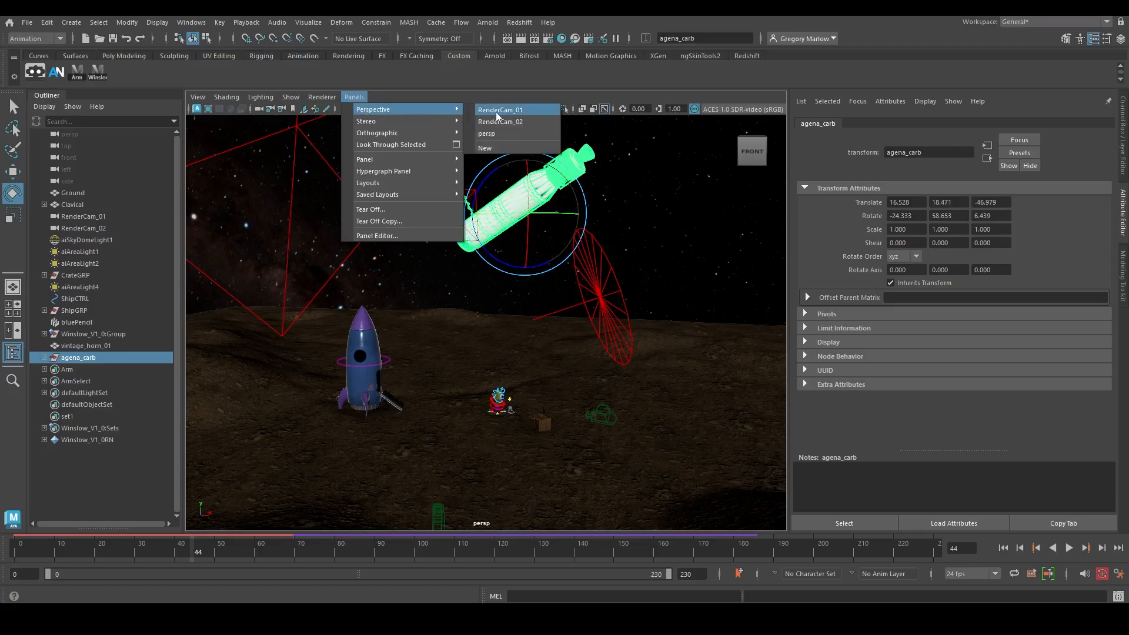
{"action": "left_click", "coordinate": [519, 124]}
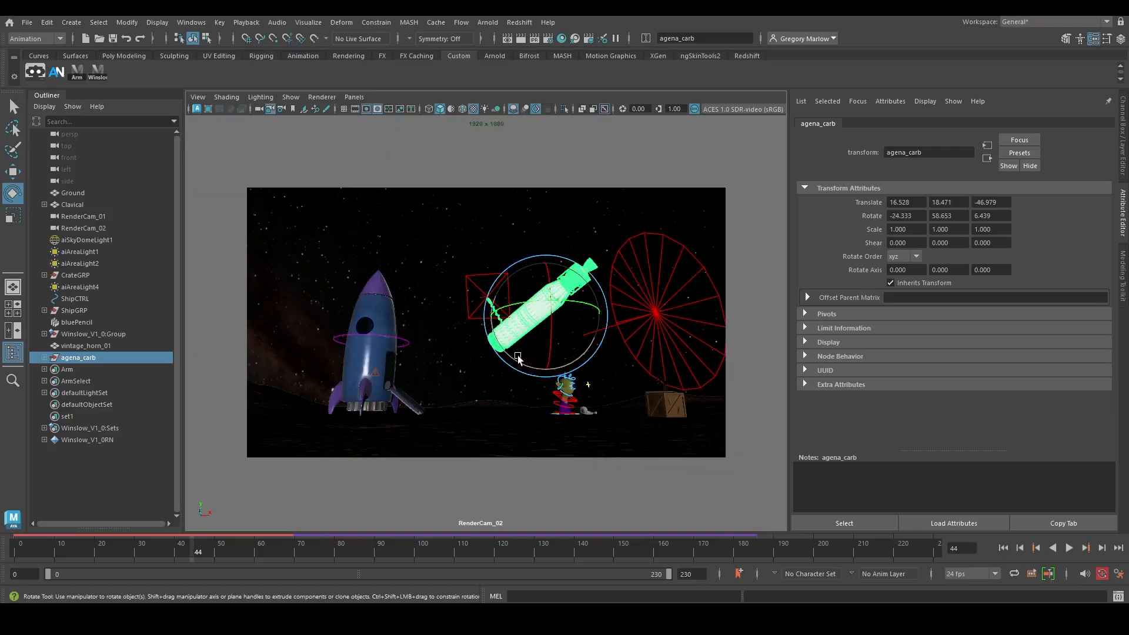
{"action": "key", "text": "w"}
{"action": "left_click_drag", "start_coordinate": [547, 317], "coordinate": [513, 271]}
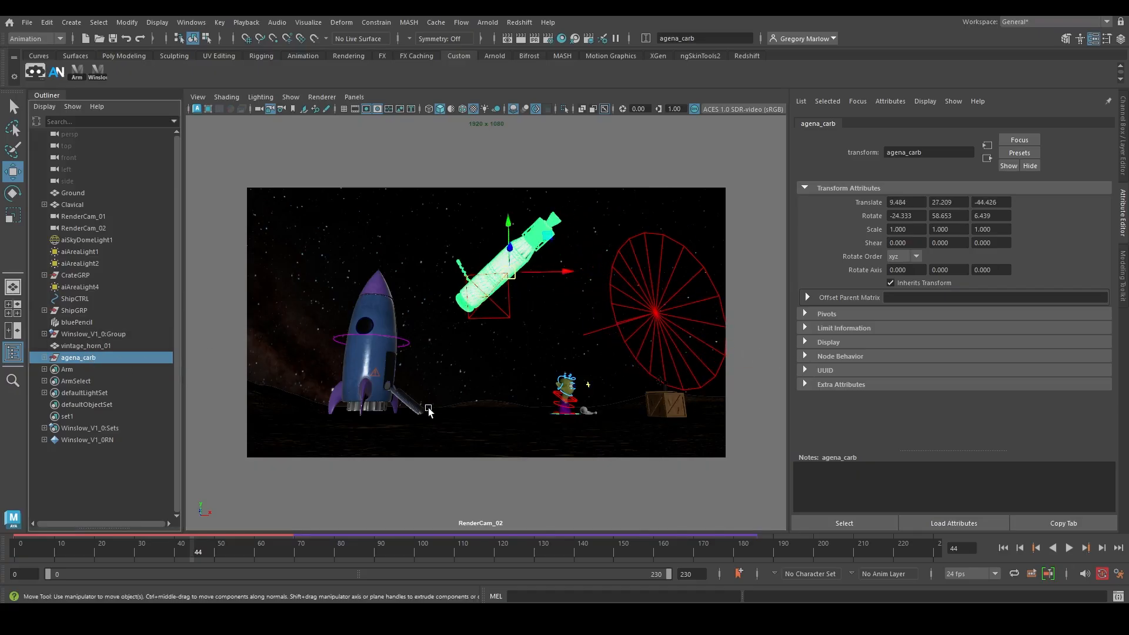
- Delete the agena_carb group from the scene
{"action": "key", "text": "Delete"}
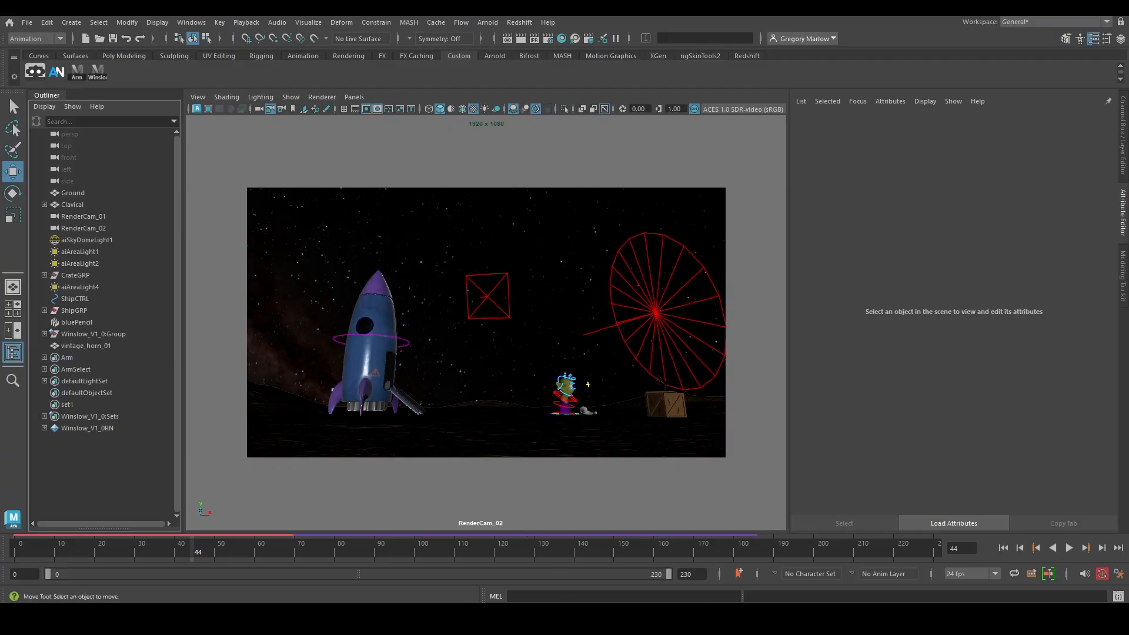
- Switch to the browser, review NASA's Agena Target Vehicle page and dismiss the feedback survey covering it
{"action": "mouse_move", "coordinate": [618, 617]}
{"action": "left_click", "coordinate": [957, 571]}
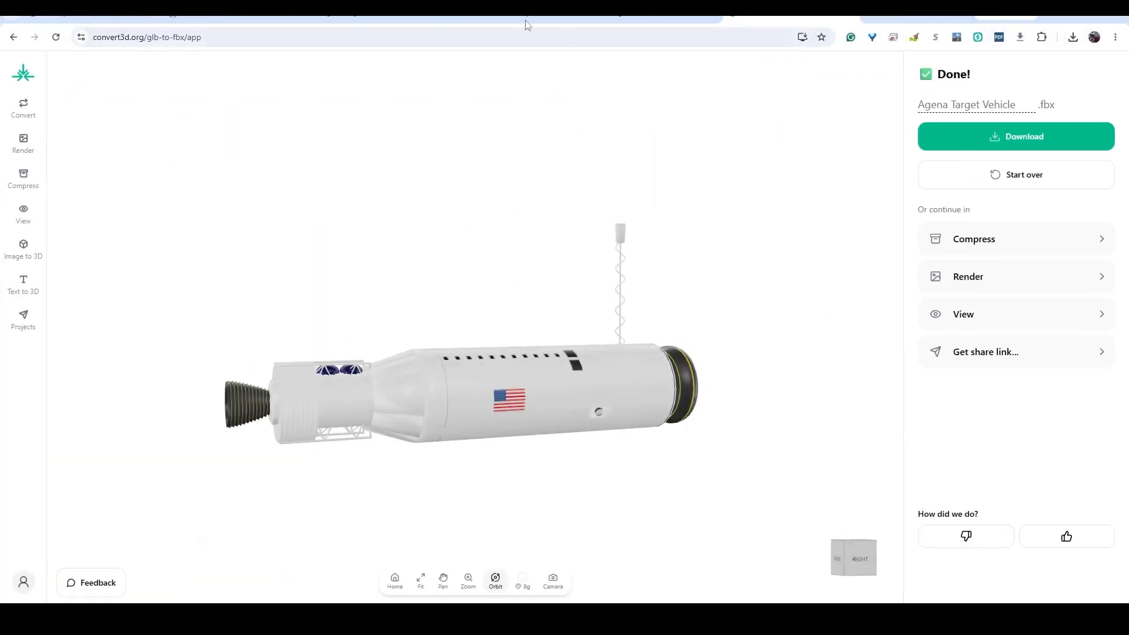
{"action": "left_click", "coordinate": [371, 19]}
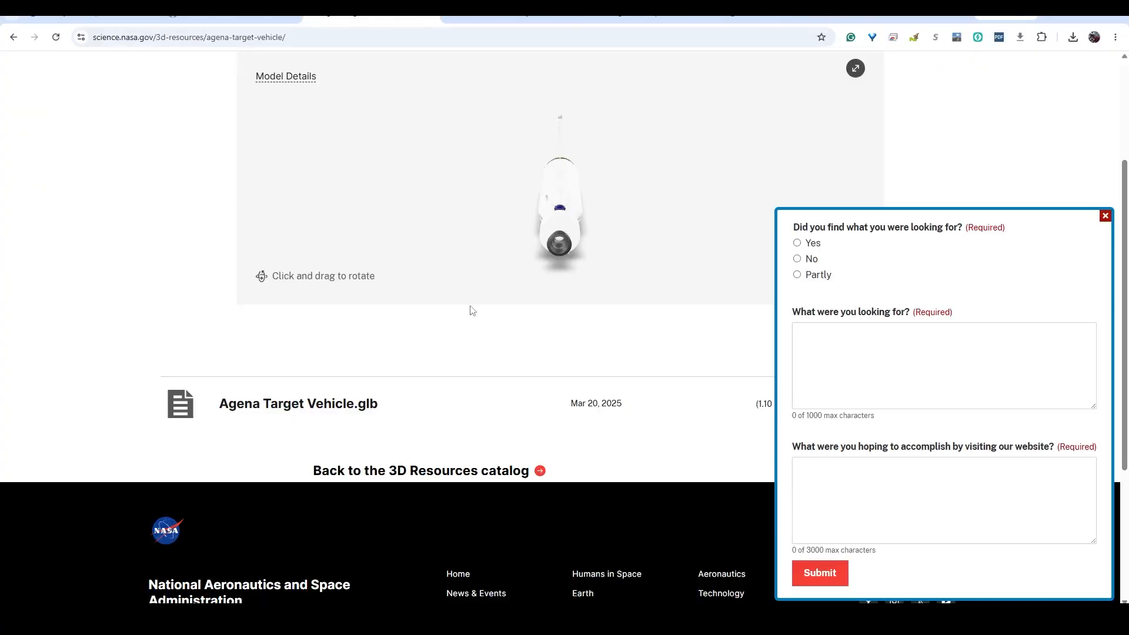
{"action": "scroll", "coordinate": [534, 366], "scroll_direction": "up", "scroll_amount": 6}
{"action": "scroll", "coordinate": [129, 281], "scroll_direction": "down", "scroll_amount": 2}
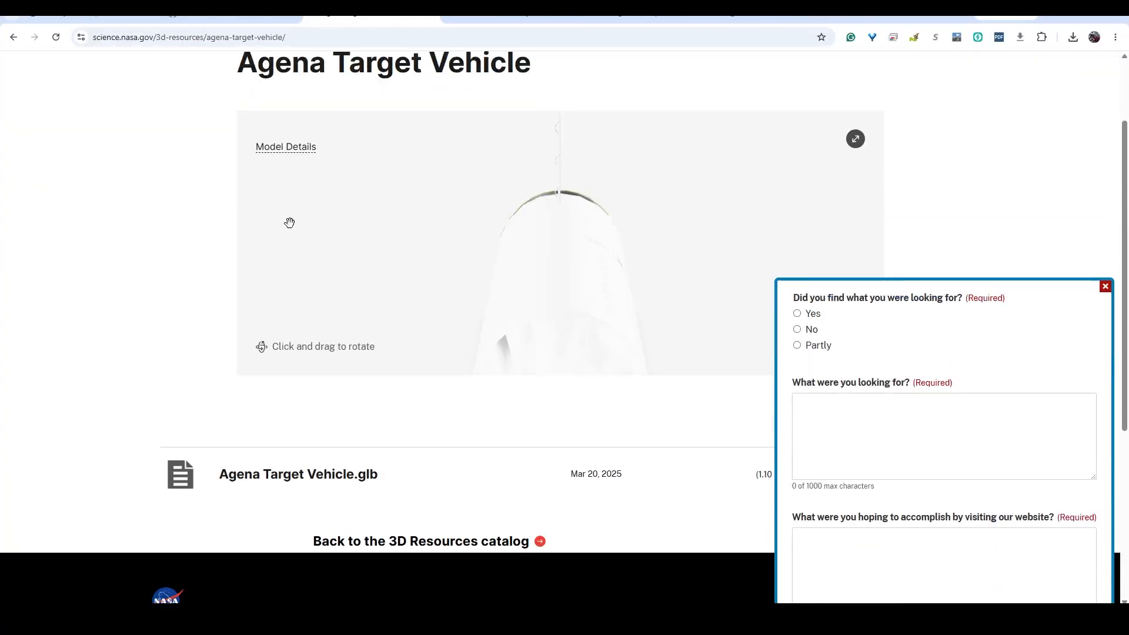
{"action": "scroll", "coordinate": [129, 282], "scroll_direction": "up", "scroll_amount": 2}
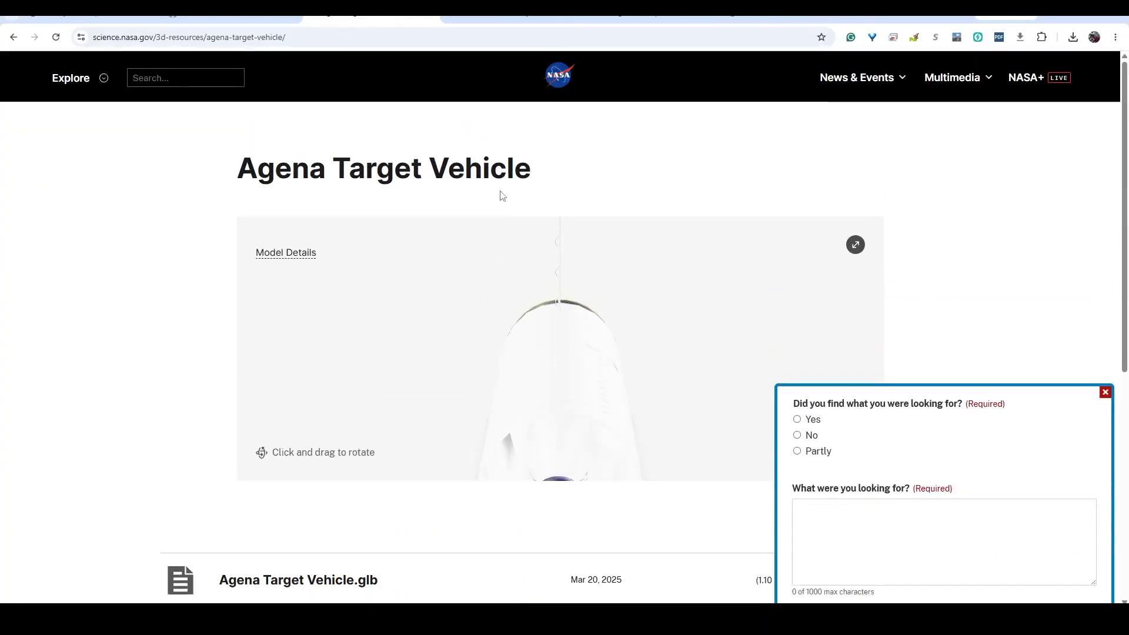
{"action": "left_click", "coordinate": [1105, 392]}
{"action": "scroll", "coordinate": [158, 139], "scroll_direction": "down", "scroll_amount": 2}
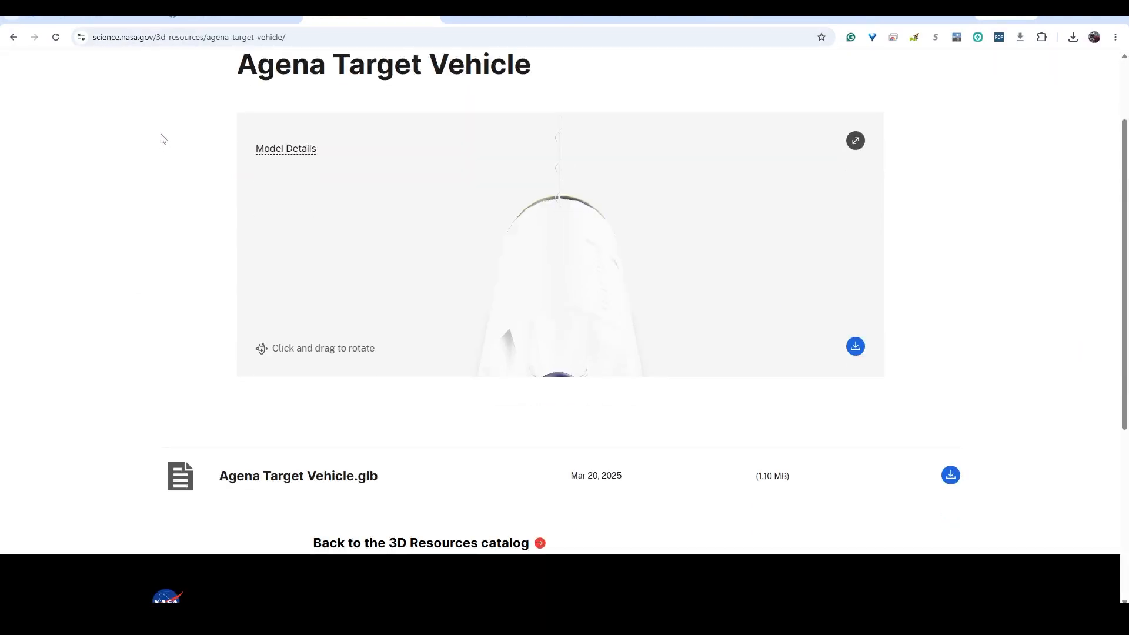
{"action": "scroll", "coordinate": [201, 197], "scroll_direction": "up", "scroll_amount": 2}
- Return to the NASA 3D Resources catalog and look over its asset listing and welcome section
{"action": "left_click", "coordinate": [14, 41]}
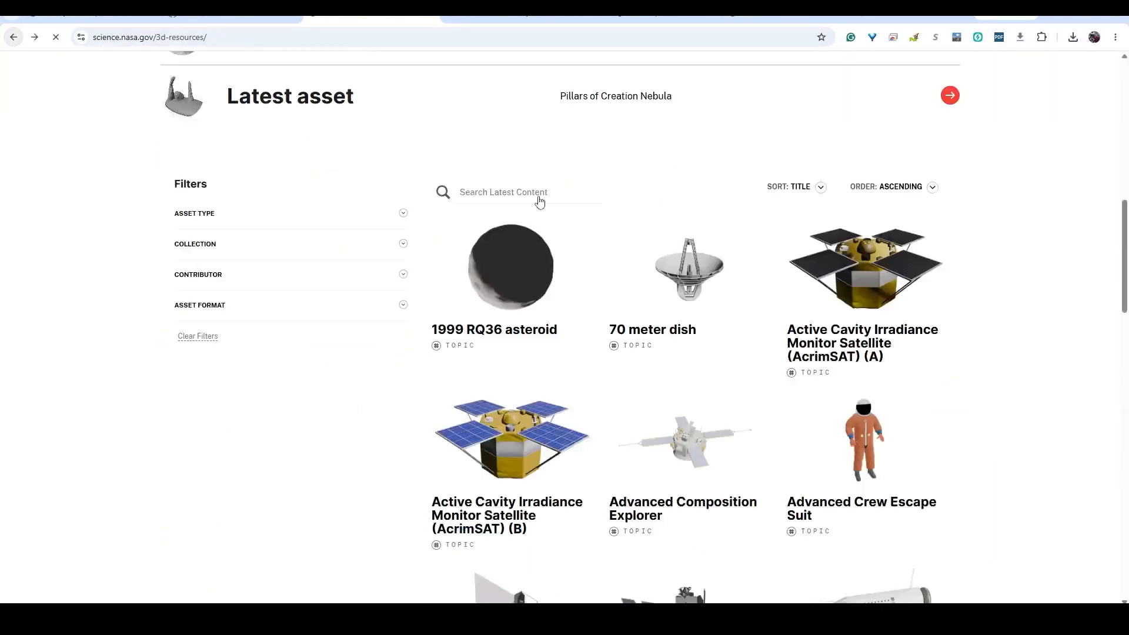
{"action": "scroll", "coordinate": [468, 196], "scroll_direction": "down", "scroll_amount": 4}
{"action": "scroll", "coordinate": [478, 347], "scroll_direction": "up", "scroll_amount": 8}
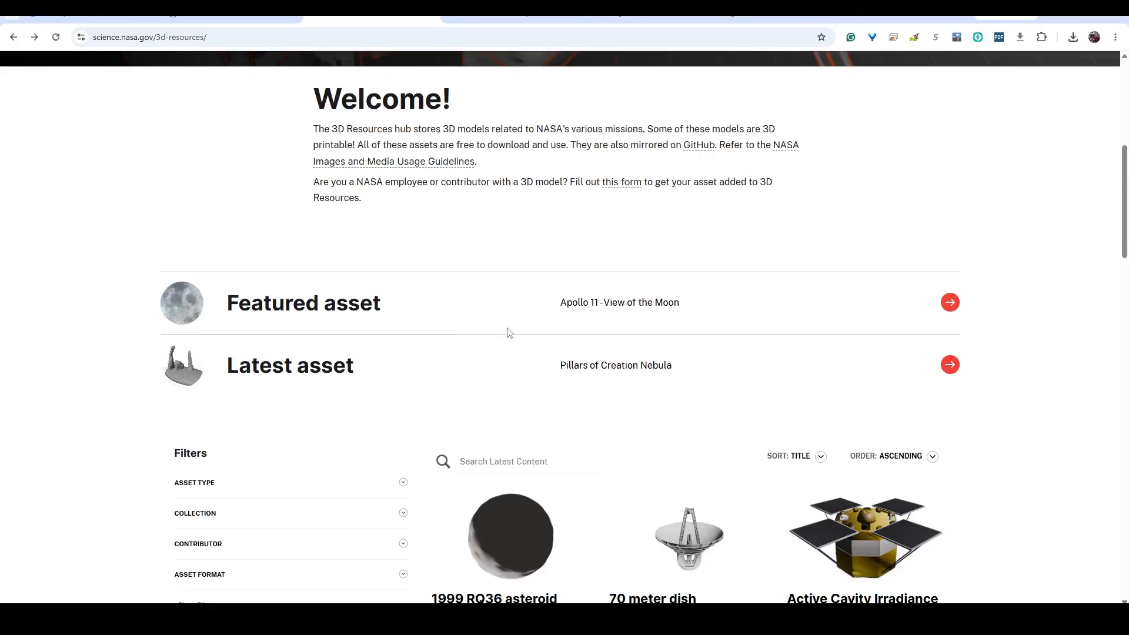
- Switch to the NASA-3D-Resources GitHub repository and go up to its 3D Models folder
{"action": "left_click", "coordinate": [229, 17]}
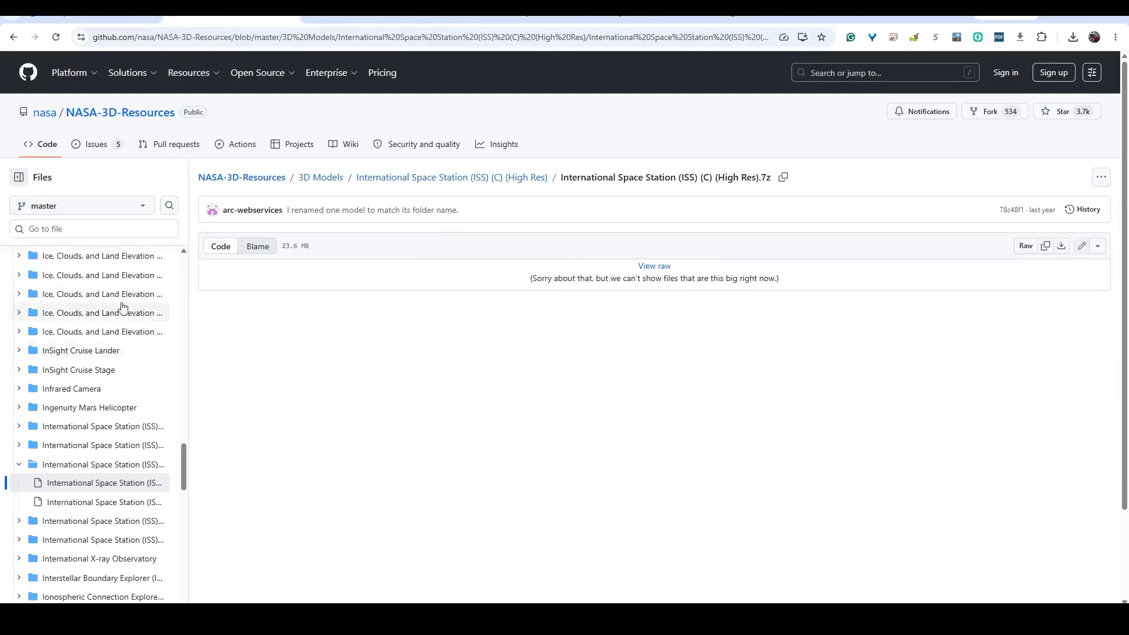
{"action": "left_click", "coordinate": [501, 180]}
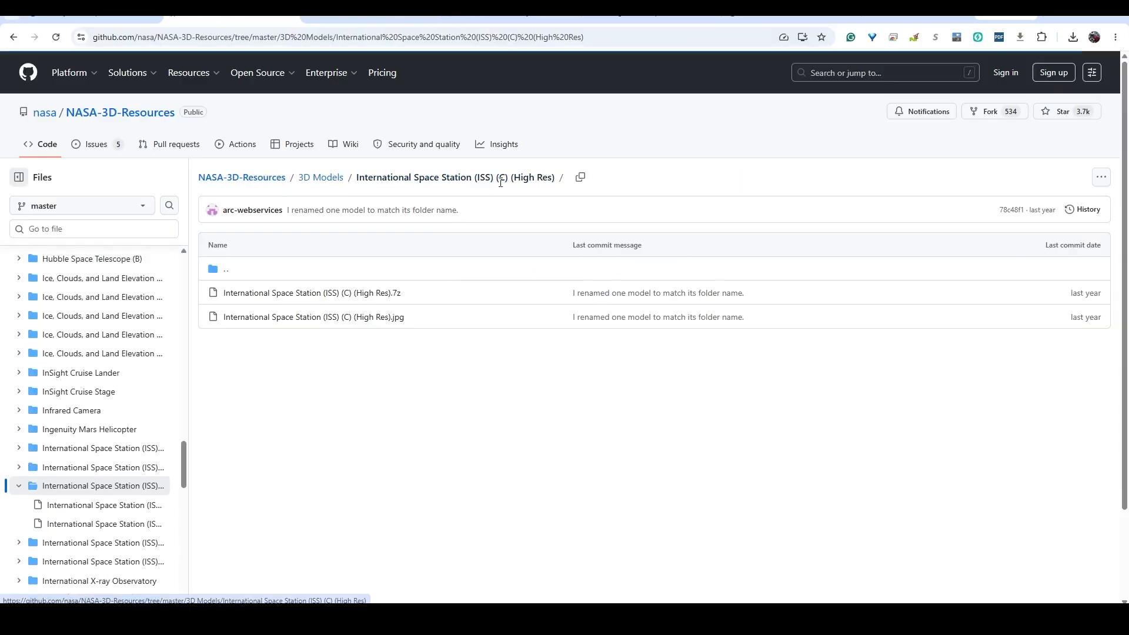
{"action": "left_click", "coordinate": [323, 180]}
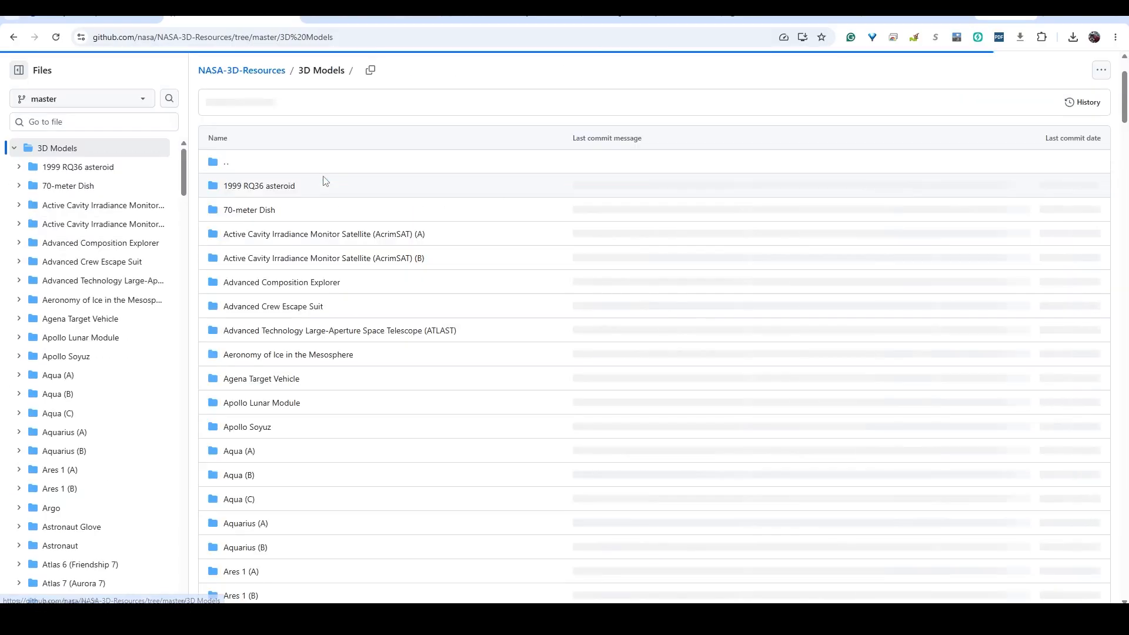
- Browse the alphabetical list of model folders down through the Space Shuttle and Spitzer entries
{"action": "scroll", "coordinate": [463, 383], "scroll_direction": "down", "scroll_amount": 15}
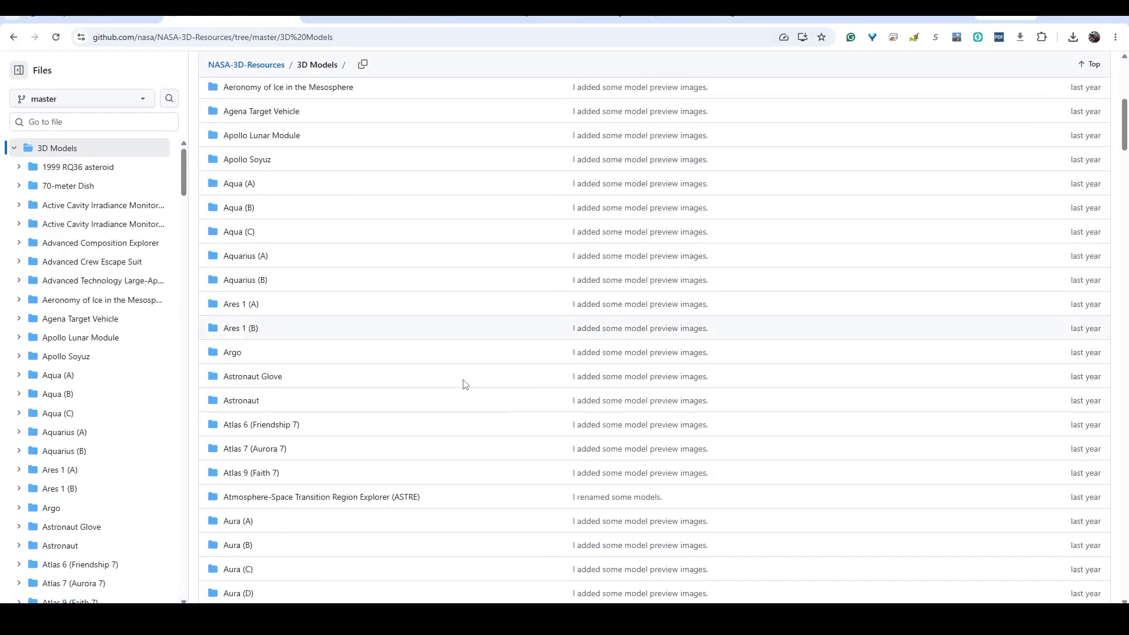
{"action": "scroll", "coordinate": [463, 384], "scroll_direction": "down", "scroll_amount": 20}
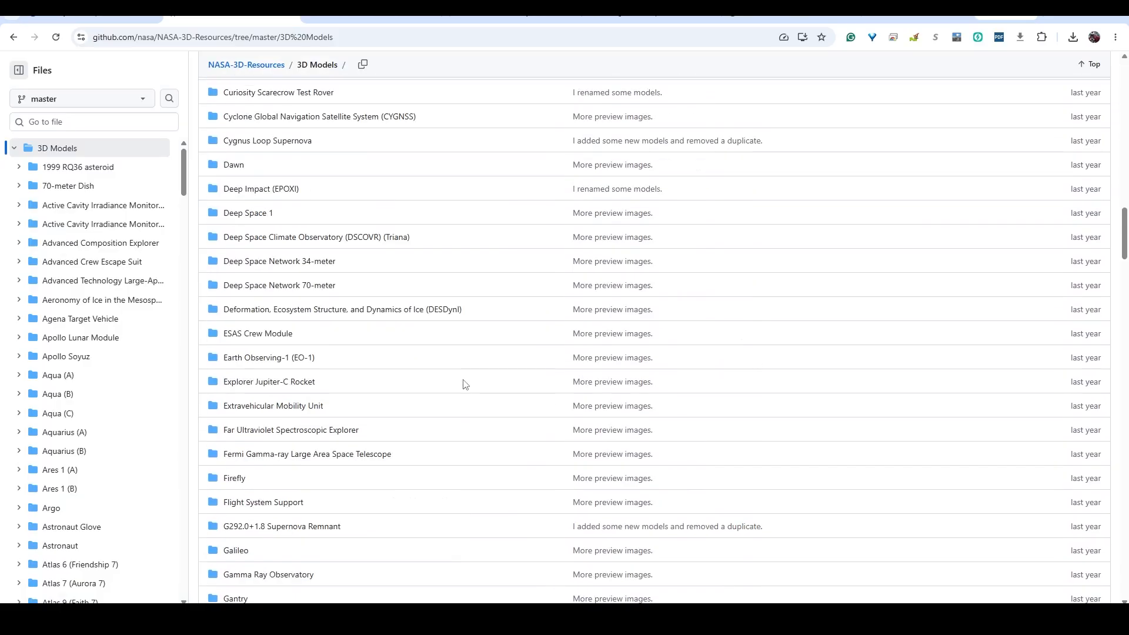
{"action": "scroll", "coordinate": [464, 383], "scroll_direction": "down", "scroll_amount": 2}
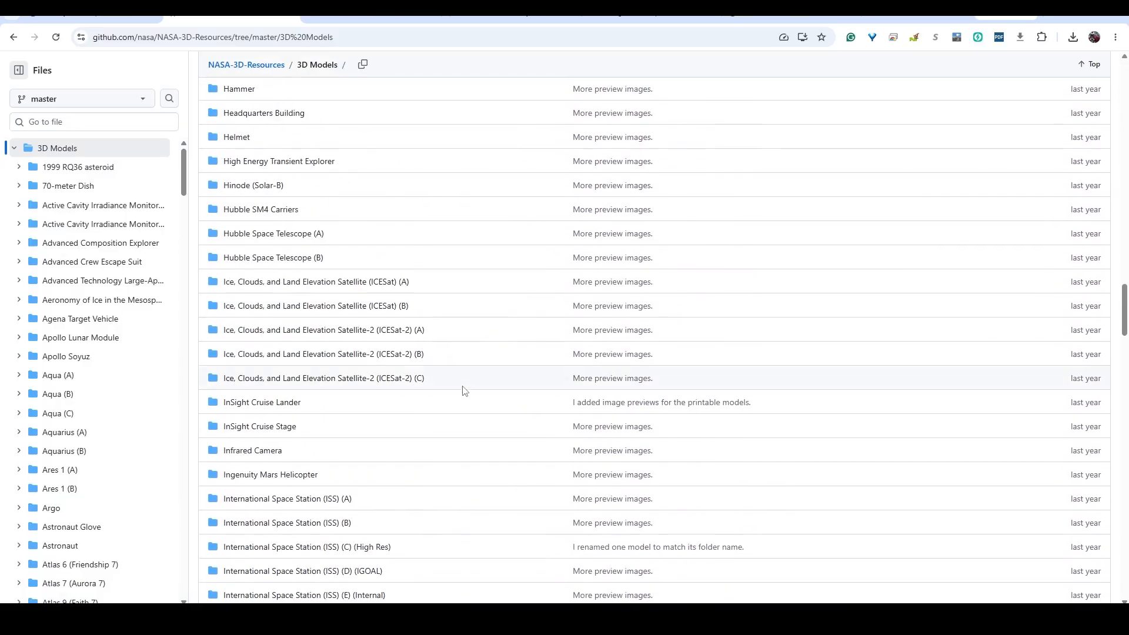
{"action": "scroll", "coordinate": [471, 390], "scroll_direction": "down", "scroll_amount": 20}
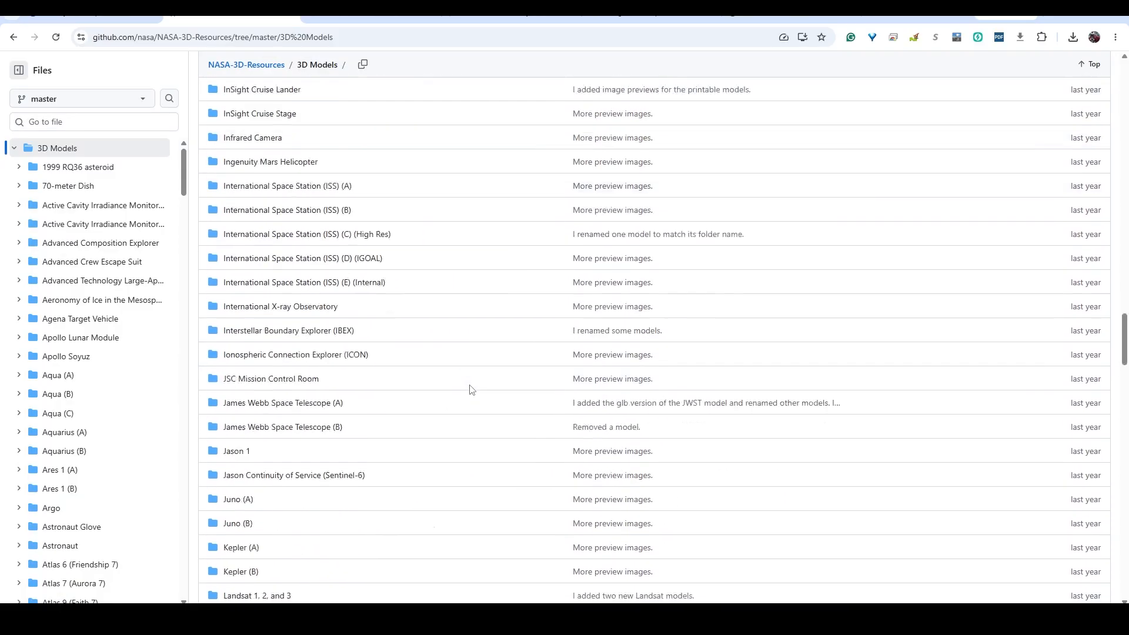
{"action": "scroll", "coordinate": [471, 390], "scroll_direction": "down", "scroll_amount": 7}
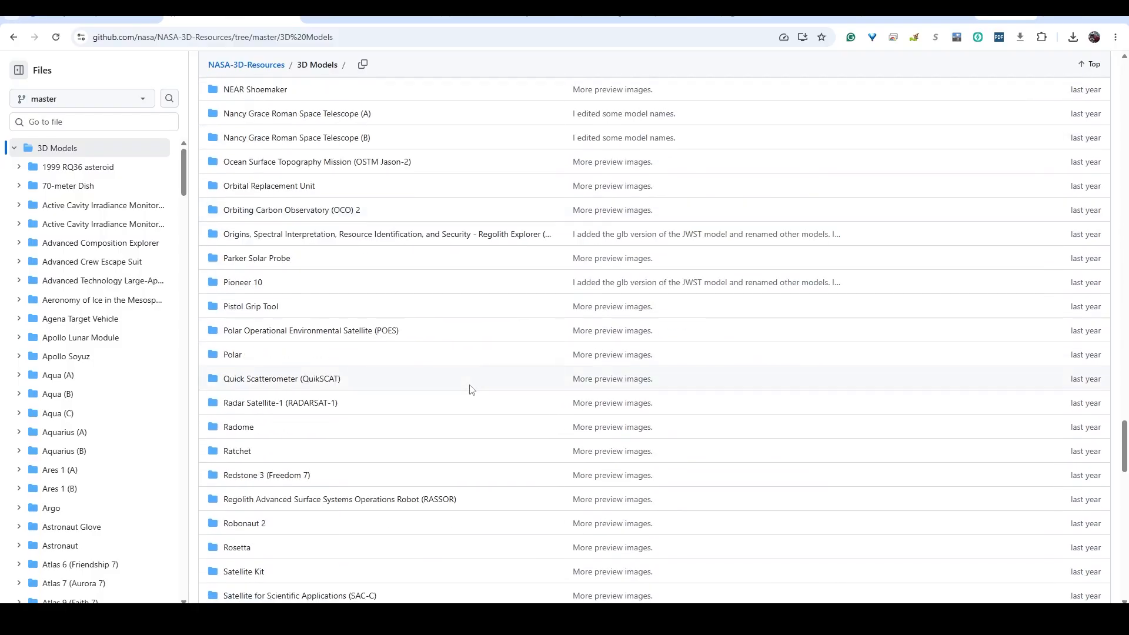
{"action": "scroll", "coordinate": [471, 390], "scroll_direction": "down", "scroll_amount": 5}
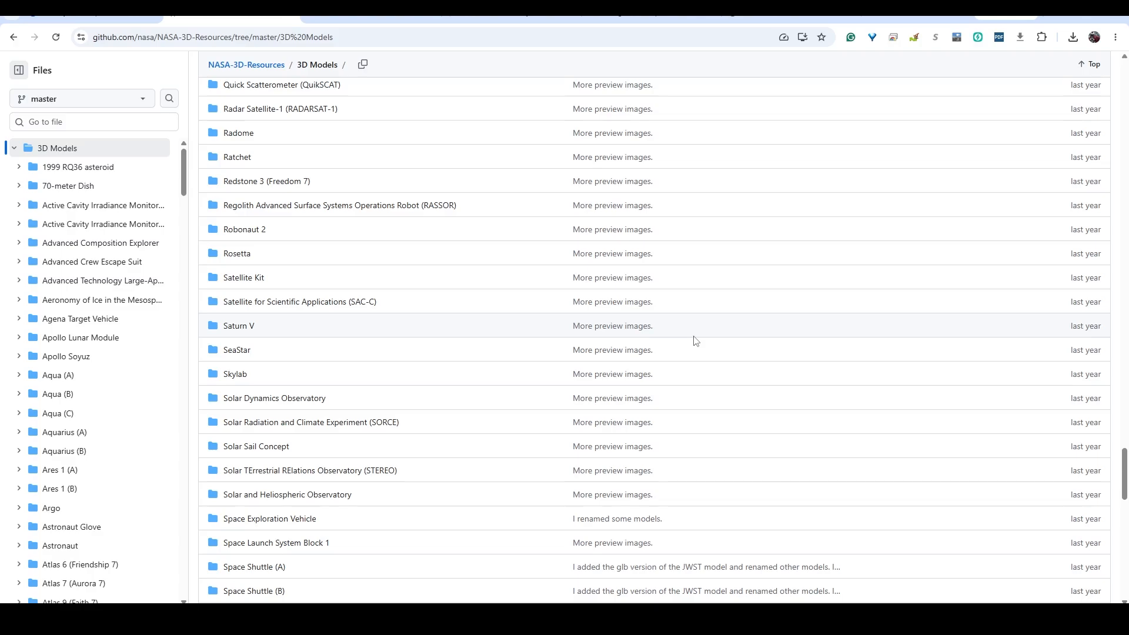
{"action": "scroll", "coordinate": [336, 376], "scroll_direction": "down", "scroll_amount": 5}
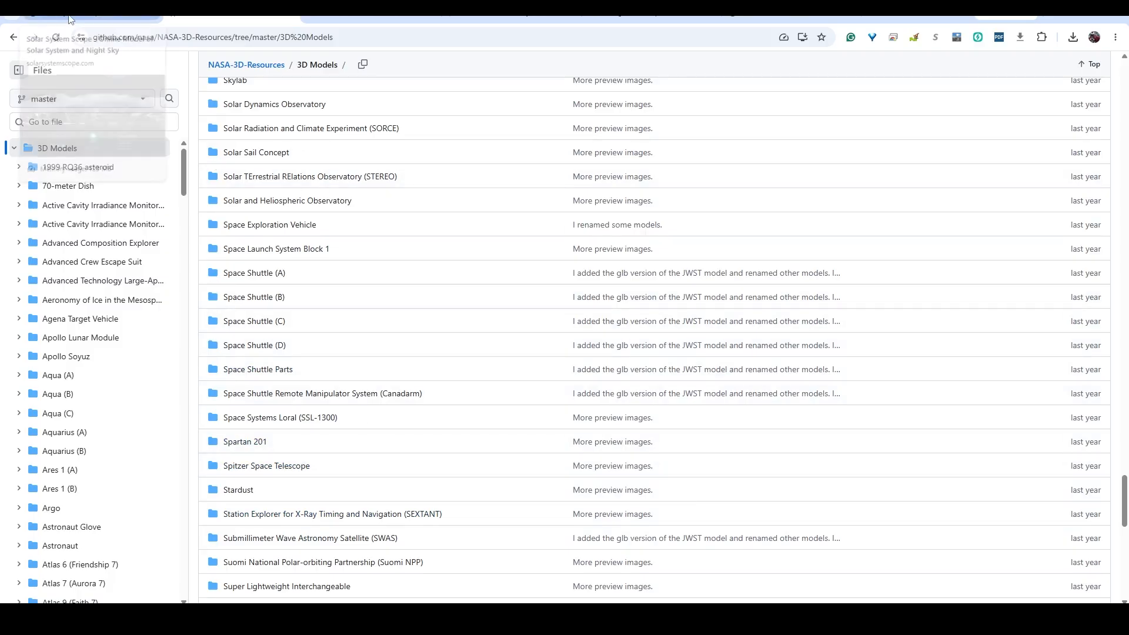
- Go to the root of the NASA-3D-Resources repository and read the README's description and usage information
{"action": "scroll", "coordinate": [429, 388], "scroll_direction": "up", "scroll_amount": 8}
{"action": "scroll", "coordinate": [428, 391], "scroll_direction": "up", "scroll_amount": 20}
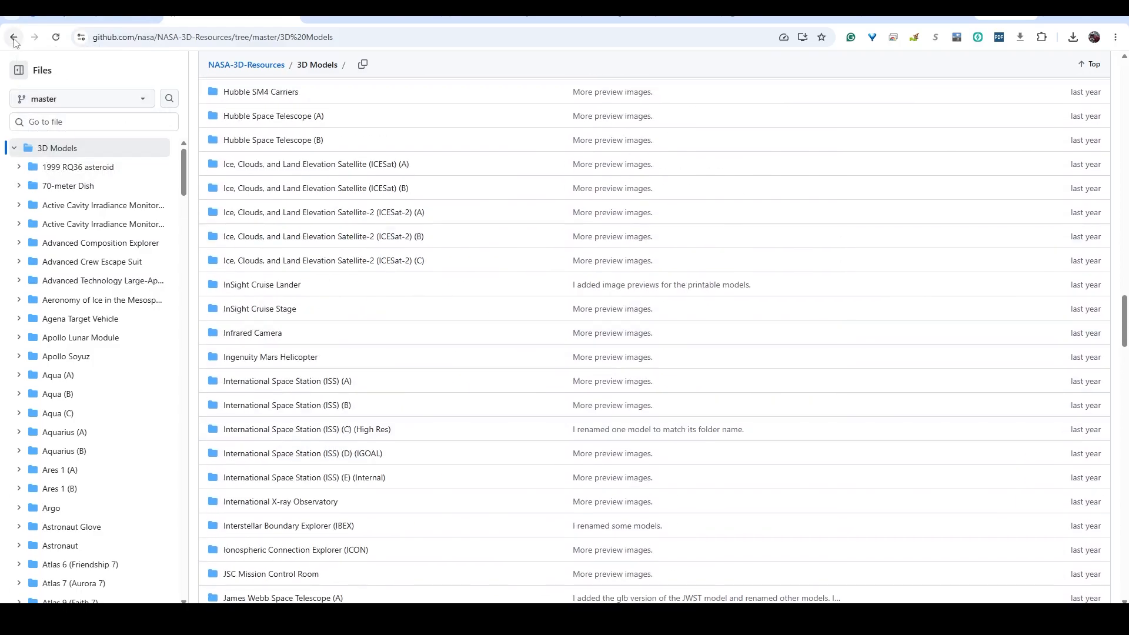
{"action": "scroll", "coordinate": [265, 229], "scroll_direction": "up", "scroll_amount": 12}
{"action": "left_click", "coordinate": [249, 66]}
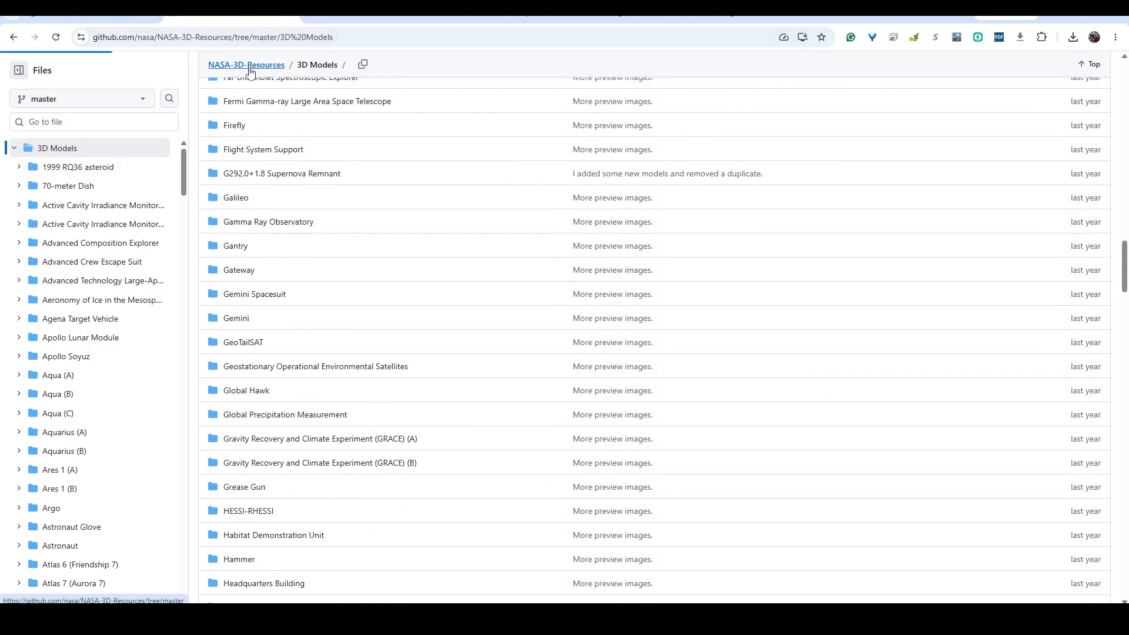
{"action": "scroll", "coordinate": [423, 400], "scroll_direction": "down", "scroll_amount": 4}
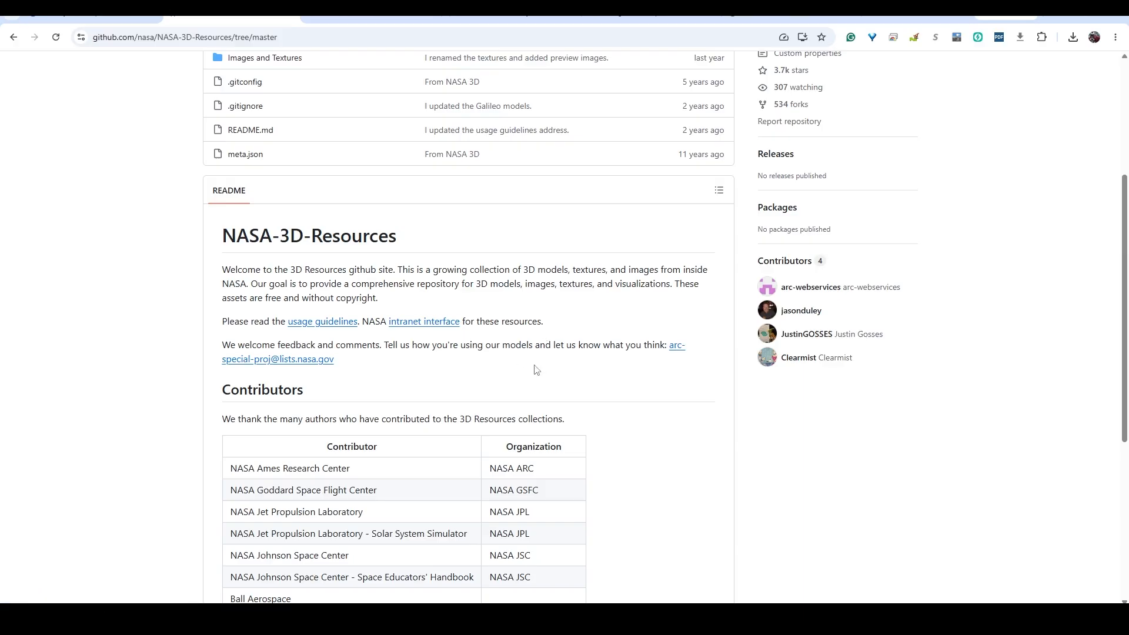
- Switch to the solarsystemscope.com page and look over its home page up to the interactive model
{"action": "left_click", "coordinate": [90, 19]}
{"action": "scroll", "coordinate": [445, 411], "scroll_direction": "up", "scroll_amount": 10}
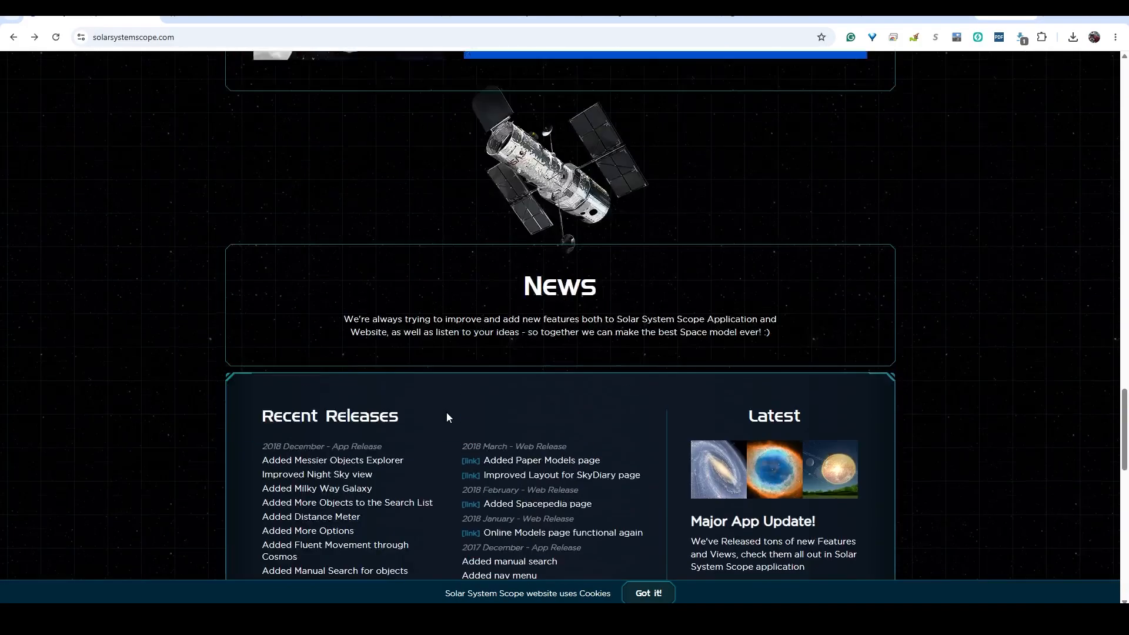
{"action": "scroll", "coordinate": [447, 414], "scroll_direction": "up", "scroll_amount": 15}
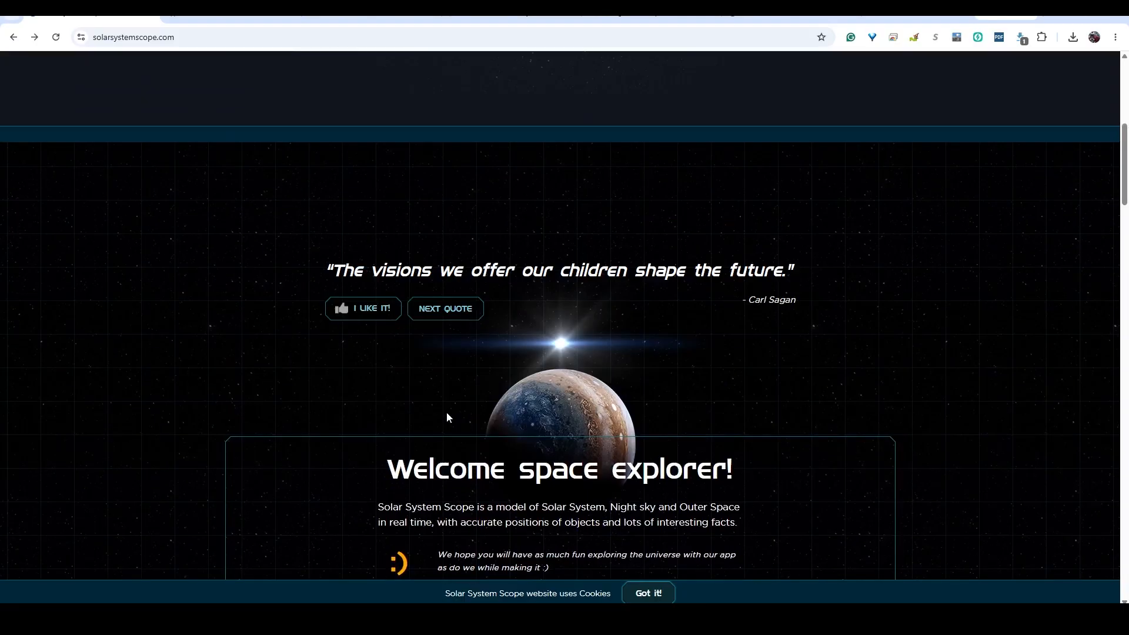
{"action": "scroll", "coordinate": [446, 415], "scroll_direction": "down", "scroll_amount": 5}
{"action": "scroll", "coordinate": [551, 528], "scroll_direction": "up", "scroll_amount": 4}
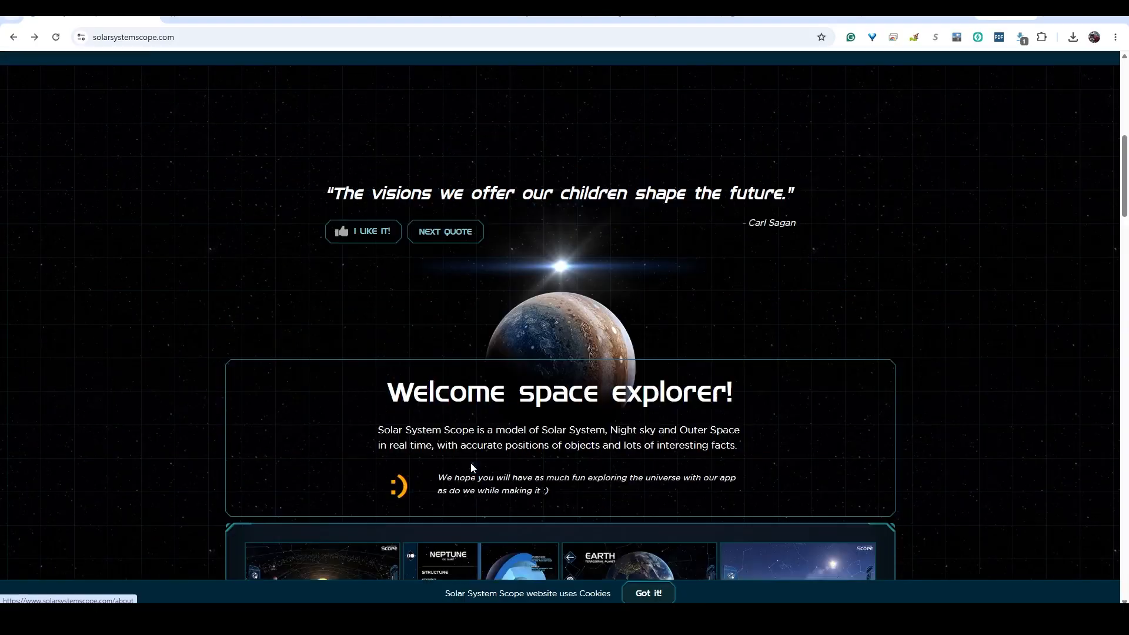
{"action": "scroll", "coordinate": [474, 458], "scroll_direction": "up", "scroll_amount": 8}
- Run the interactive solar system model and examine the Sun and nearby planets up close
{"action": "left_click", "coordinate": [516, 341]}
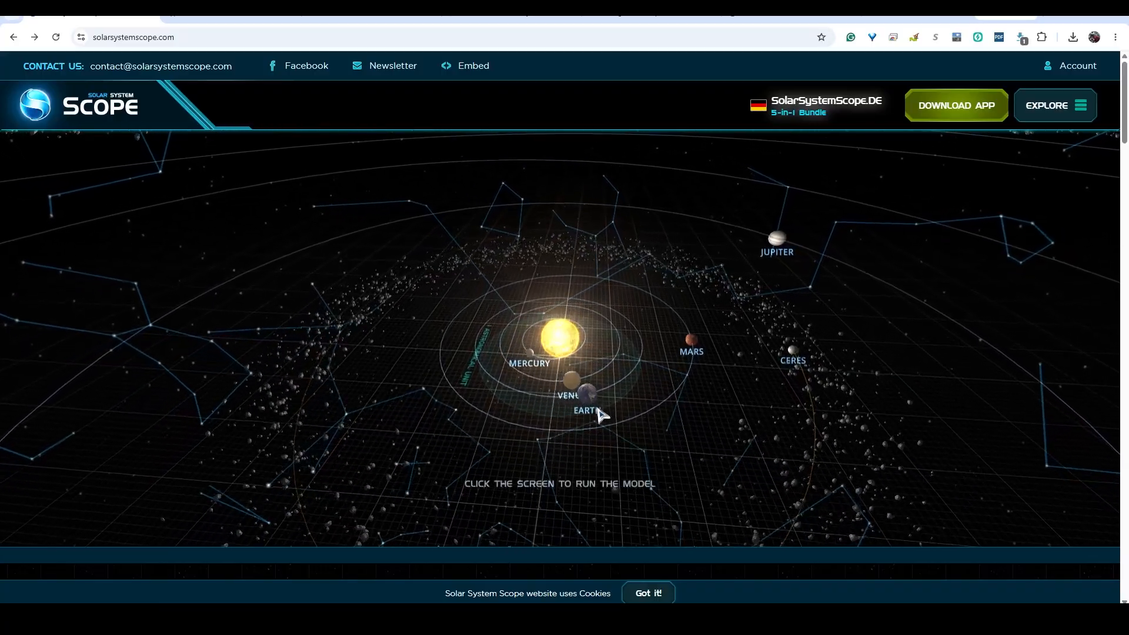
{"action": "left_click", "coordinate": [601, 415]}
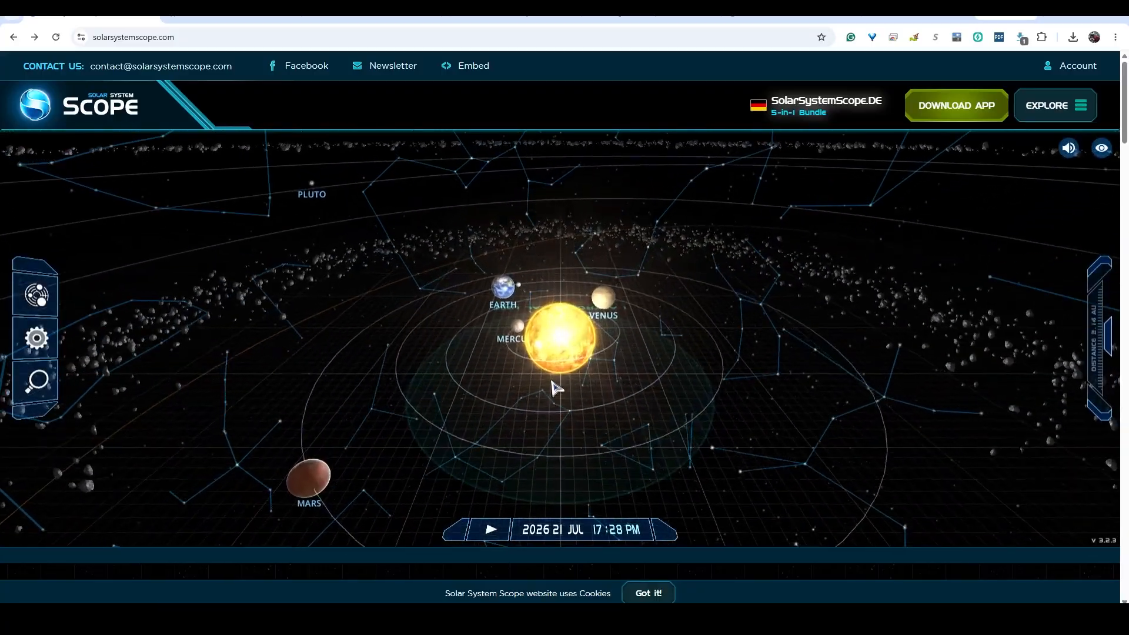
{"action": "scroll", "coordinate": [553, 388], "scroll_direction": "up", "scroll_amount": 5}
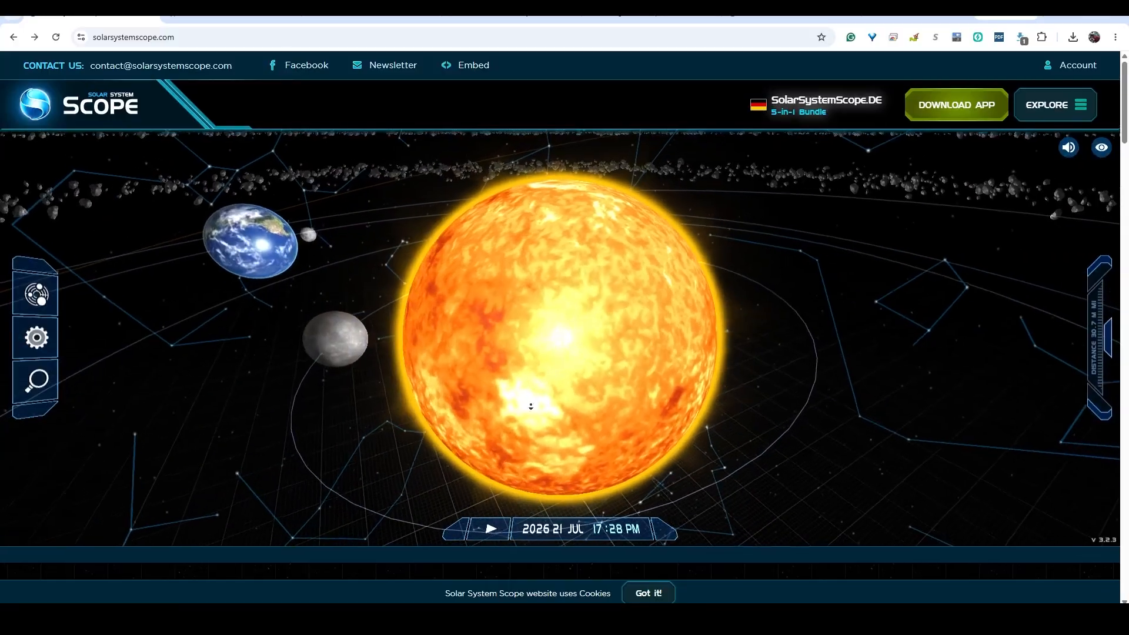
{"action": "scroll", "coordinate": [531, 406], "scroll_direction": "down", "scroll_amount": 1}
- Open Venus in Planet Explore, rotate the planet and switch it from Orbit to Surface view
{"action": "left_click", "coordinate": [47, 285]}
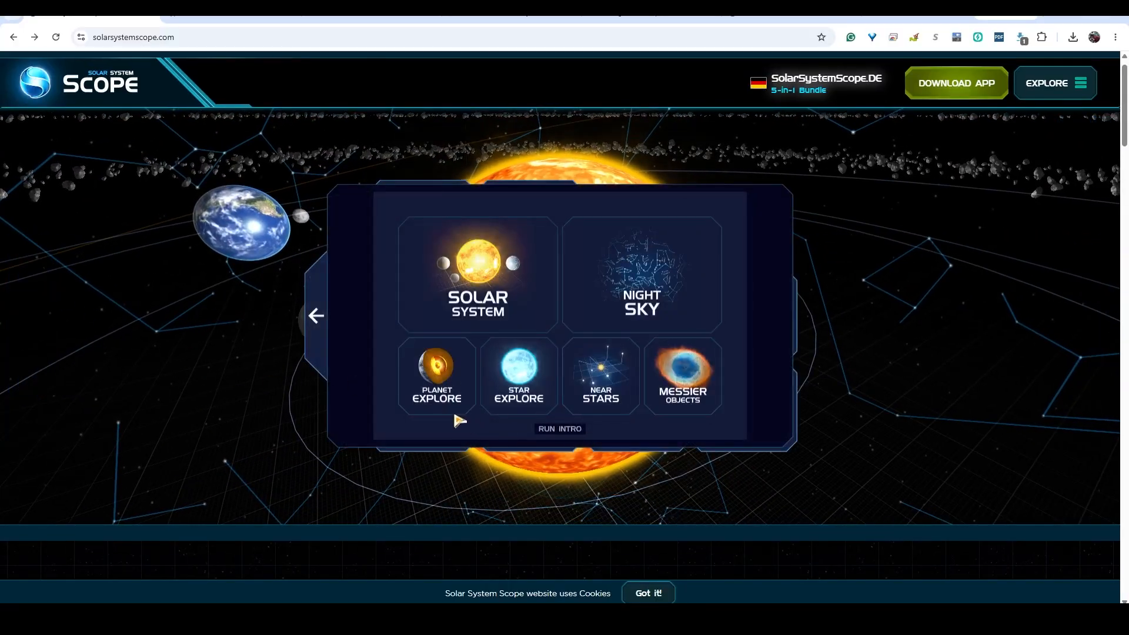
{"action": "left_click", "coordinate": [432, 376]}
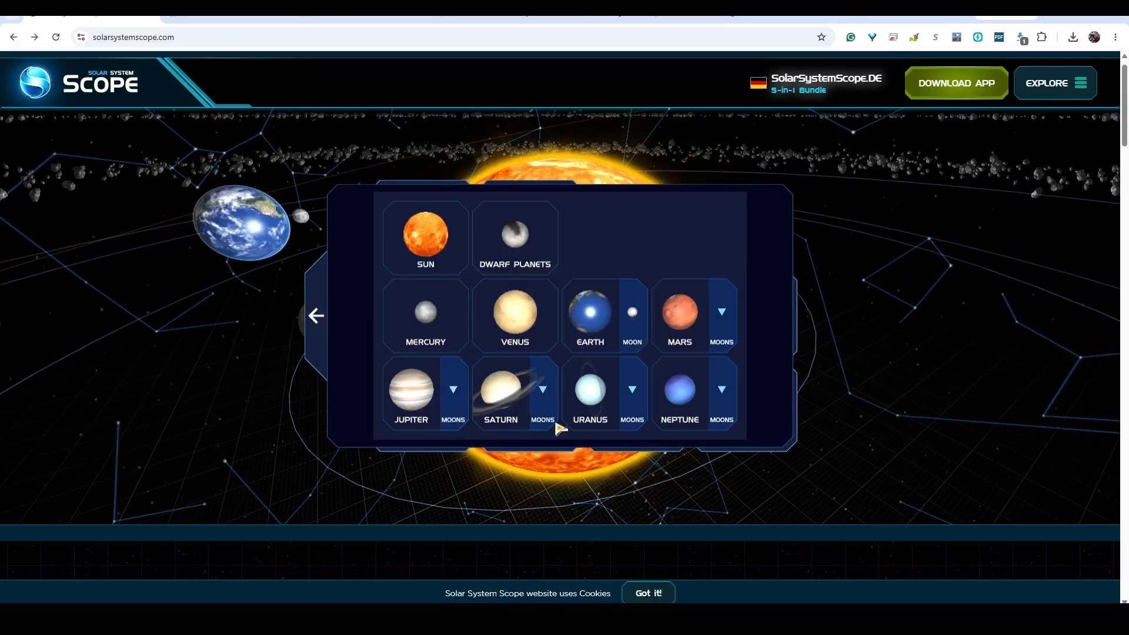
{"action": "left_click", "coordinate": [525, 328]}
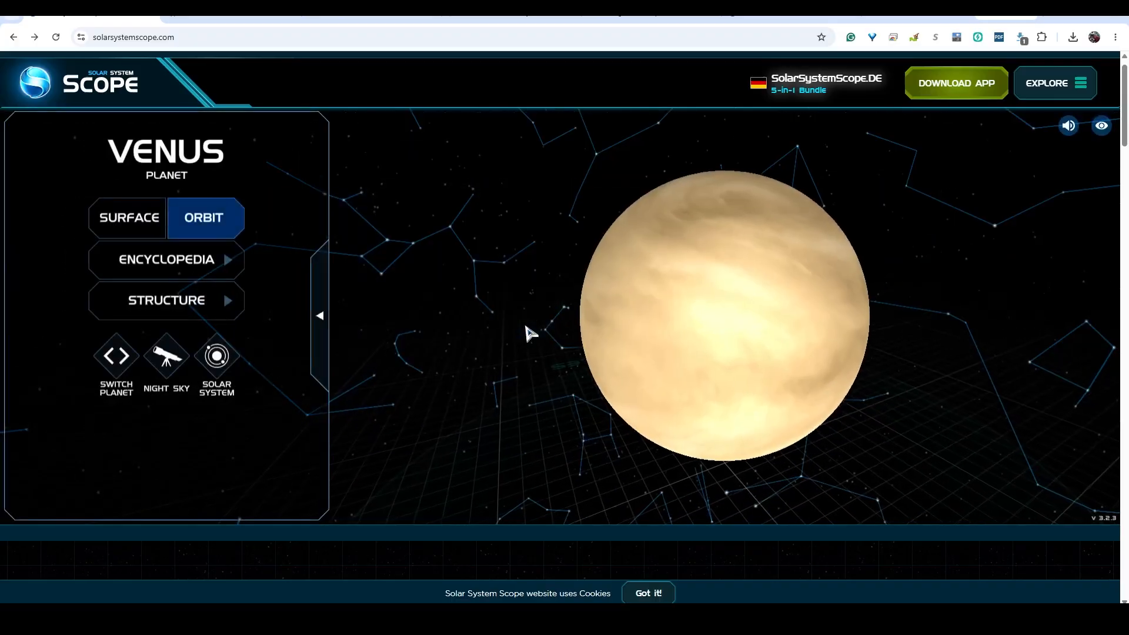
{"action": "left_click_drag", "start_coordinate": [827, 355], "coordinate": [894, 383]}
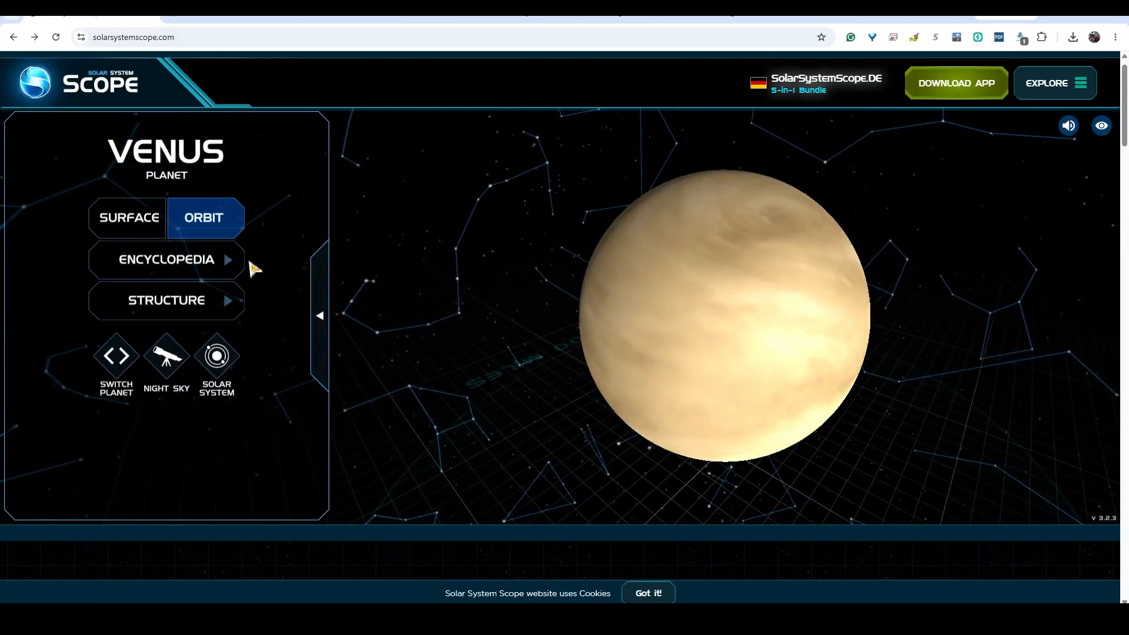
{"action": "left_click", "coordinate": [133, 230]}
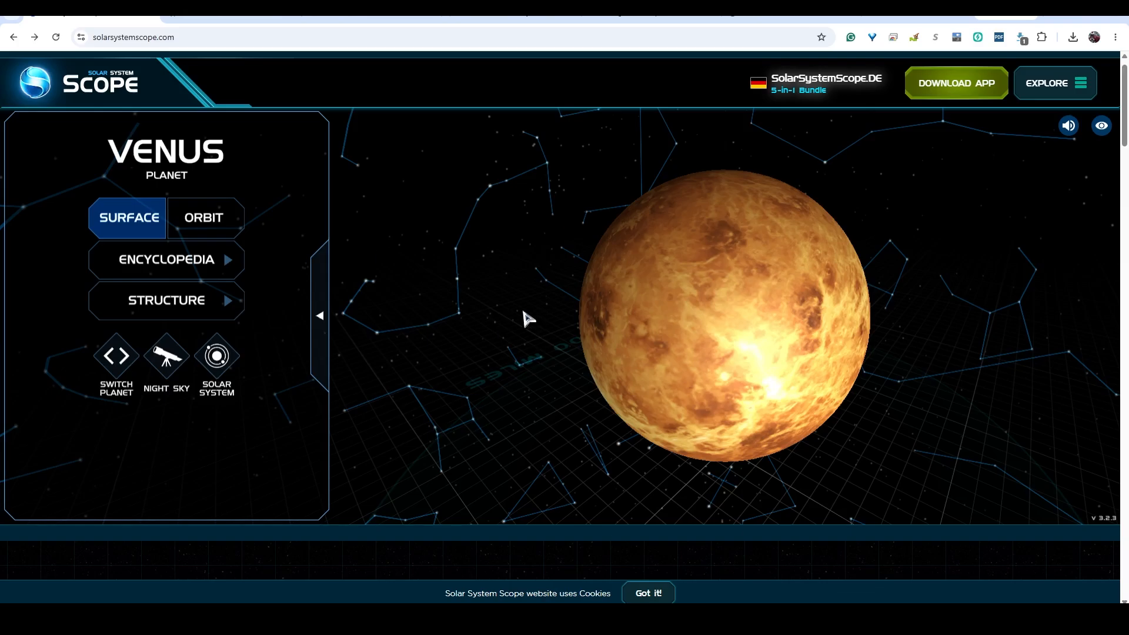
- Open the Textures page from the footer links of the Solar System Scope home page
{"action": "scroll", "coordinate": [523, 313], "scroll_direction": "down", "scroll_amount": 3}
{"action": "scroll", "coordinate": [522, 568], "scroll_direction": "down", "scroll_amount": 5}
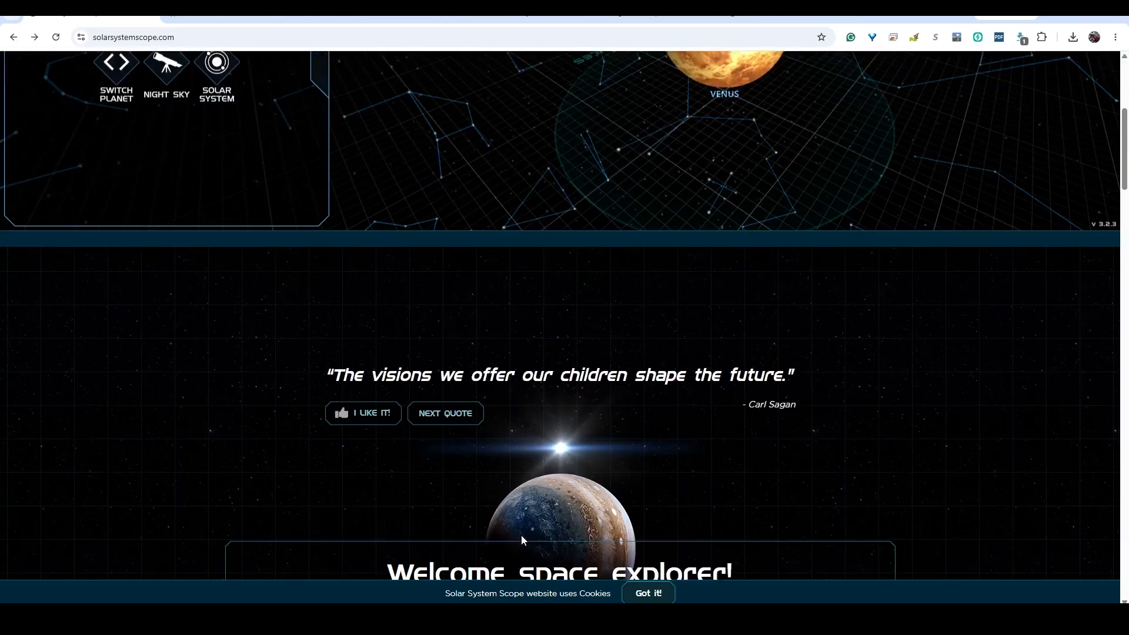
{"action": "scroll", "coordinate": [521, 540], "scroll_direction": "down", "scroll_amount": 20}
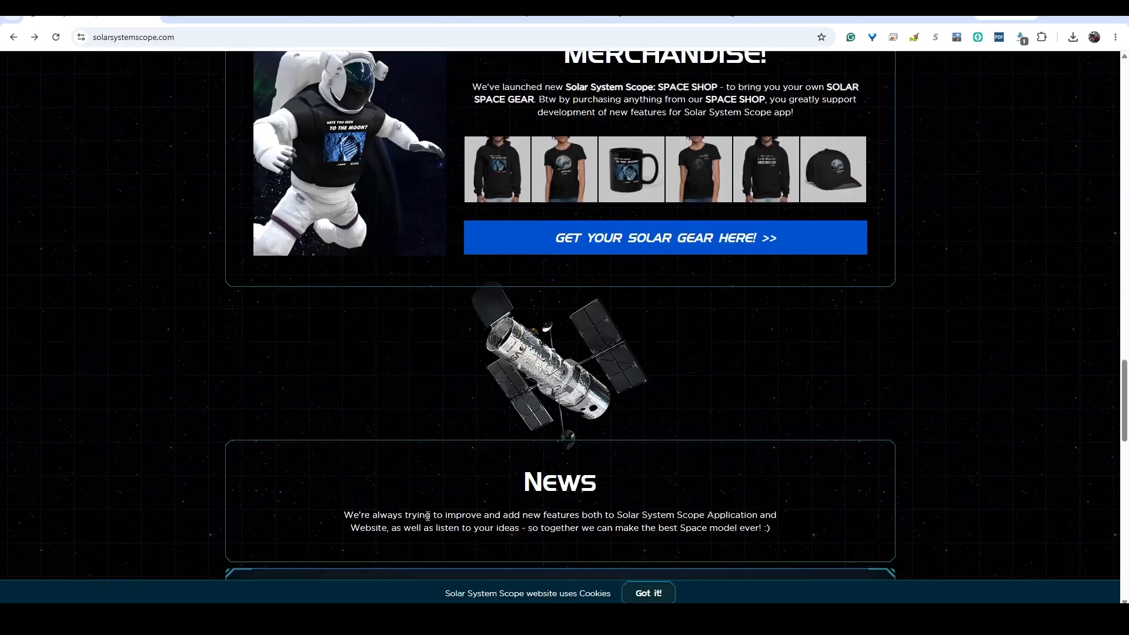
{"action": "scroll", "coordinate": [427, 516], "scroll_direction": "down", "scroll_amount": 15}
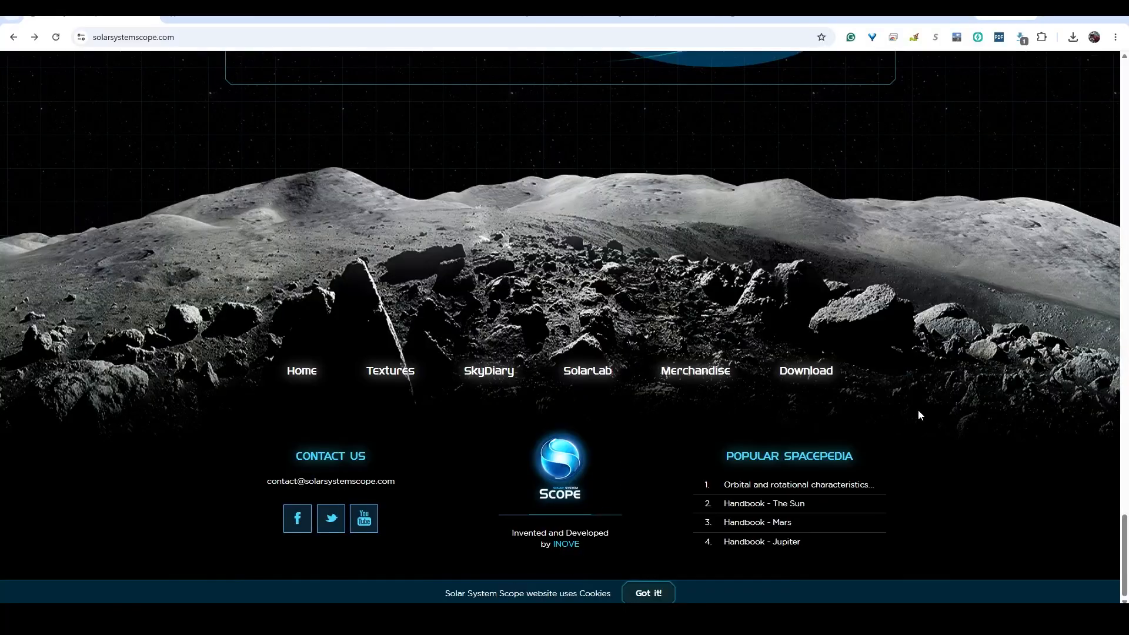
{"action": "left_click", "coordinate": [402, 372]}
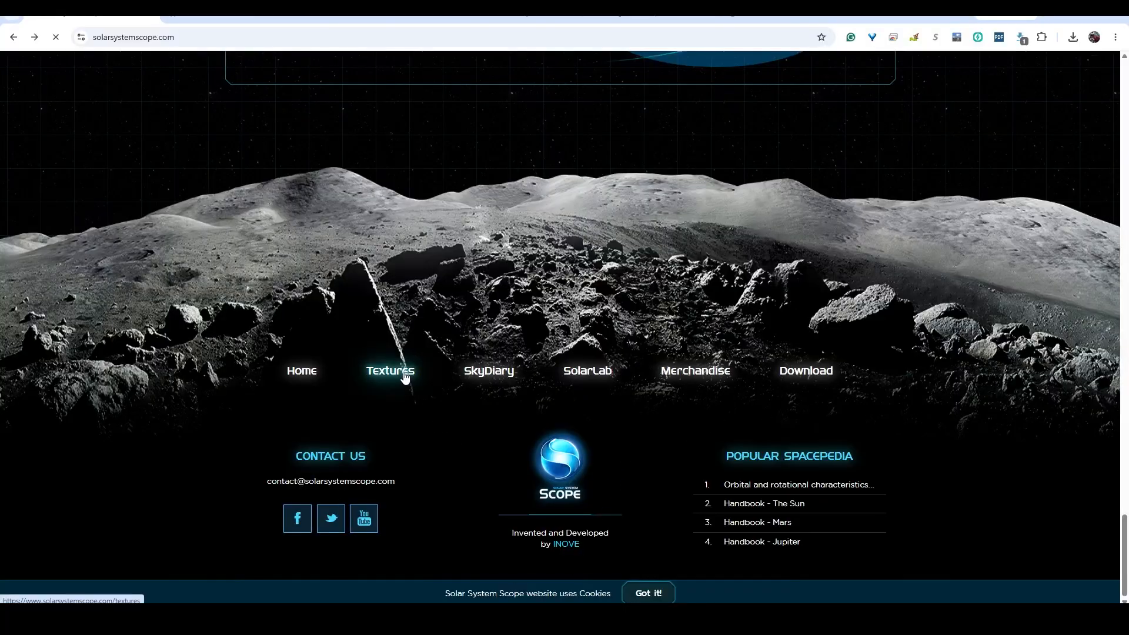
- Look through the free texture downloads for the Planets, Earth, Sun, Moon and Stars, and Fictional sections
{"action": "scroll", "coordinate": [221, 419], "scroll_direction": "down", "scroll_amount": 8}
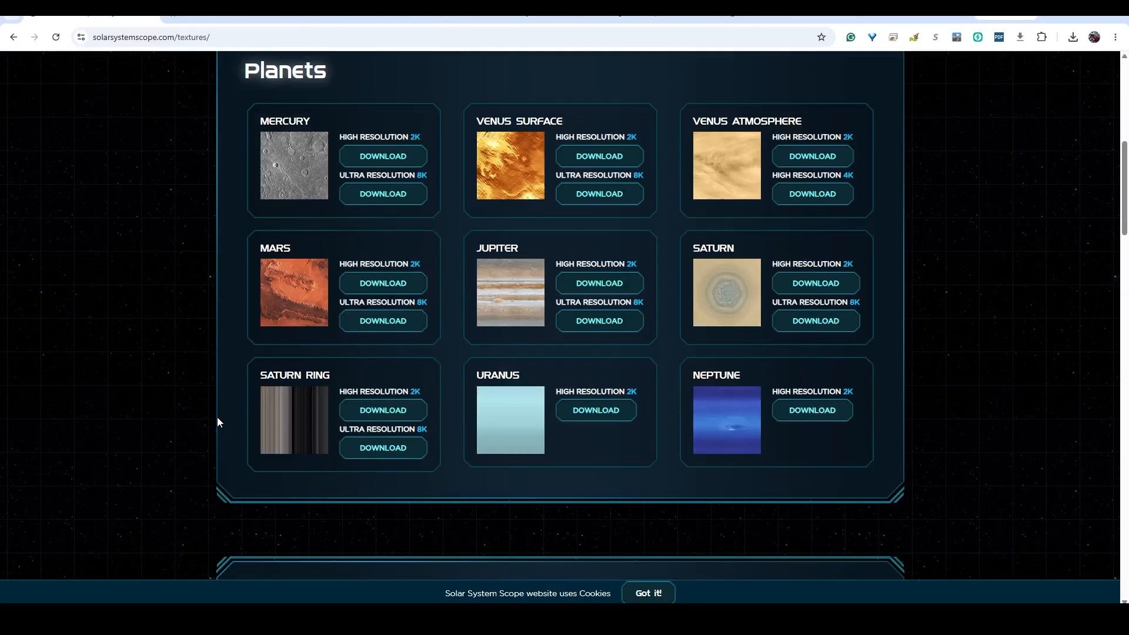
{"action": "scroll", "coordinate": [220, 421], "scroll_direction": "up", "scroll_amount": 2}
{"action": "scroll", "coordinate": [380, 373], "scroll_direction": "down", "scroll_amount": 7}
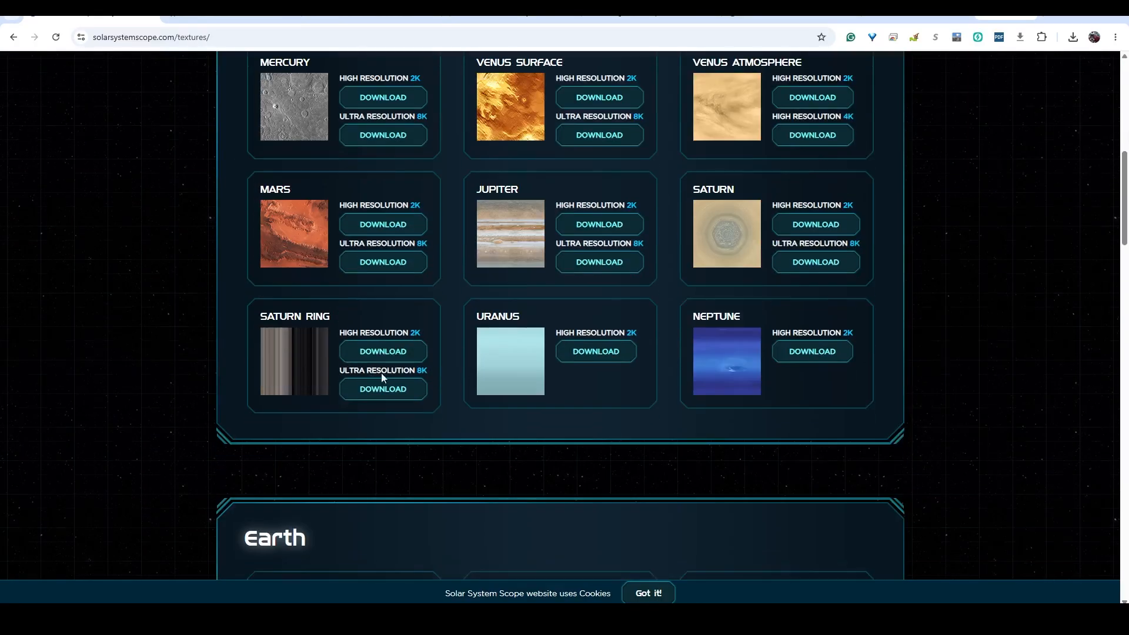
{"action": "scroll", "coordinate": [242, 364], "scroll_direction": "down", "scroll_amount": 4}
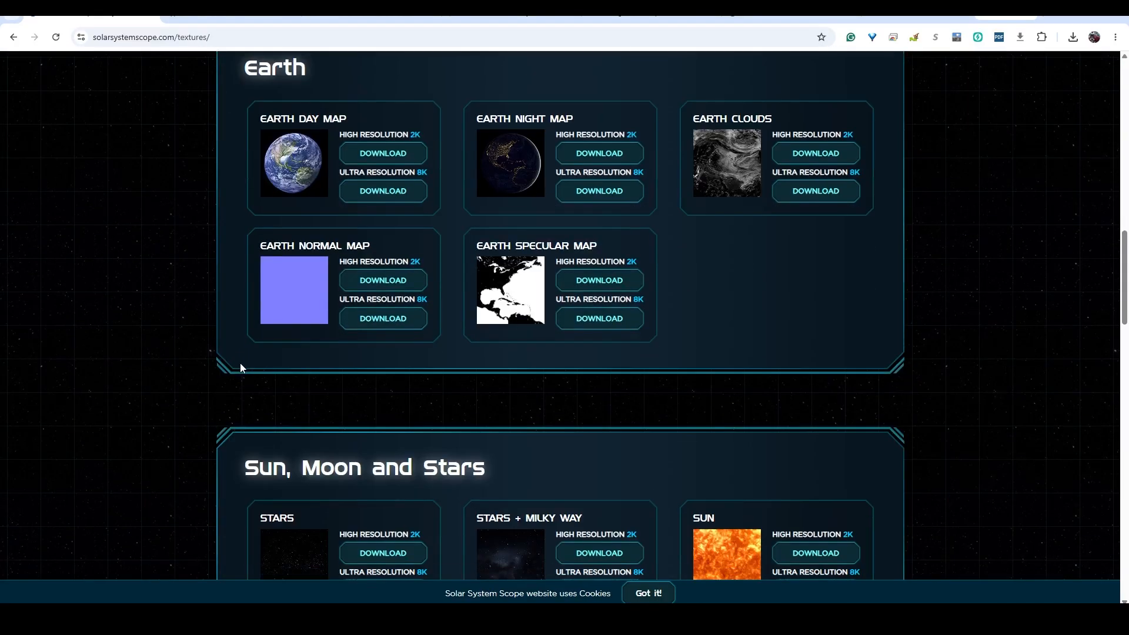
{"action": "scroll", "coordinate": [240, 365], "scroll_direction": "down", "scroll_amount": 5}
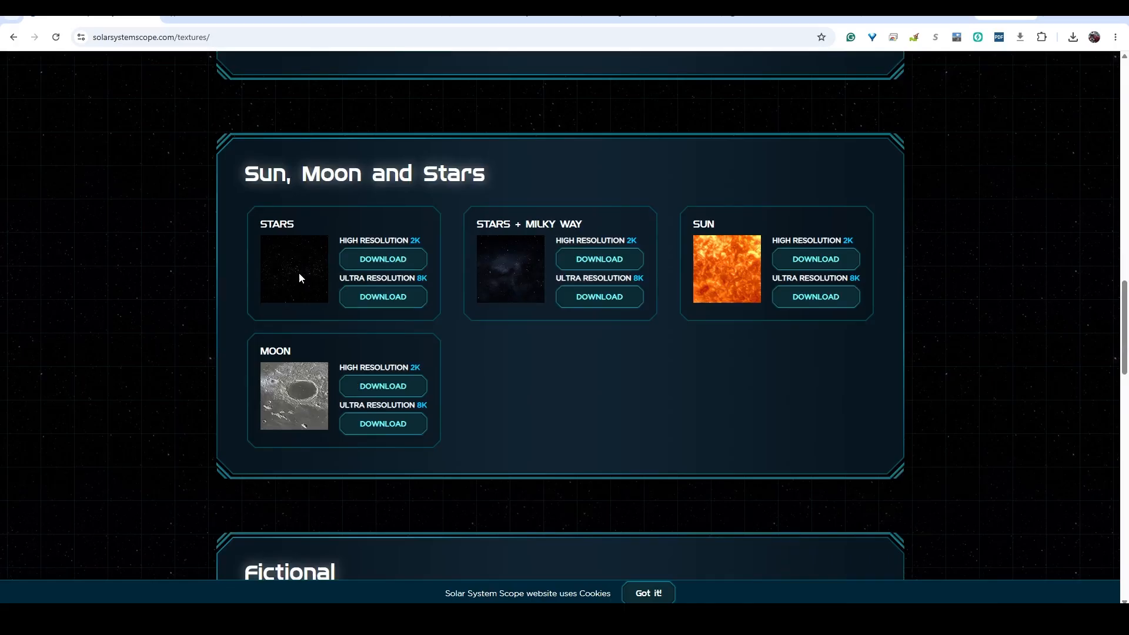
{"action": "scroll", "coordinate": [480, 372], "scroll_direction": "down", "scroll_amount": 4}
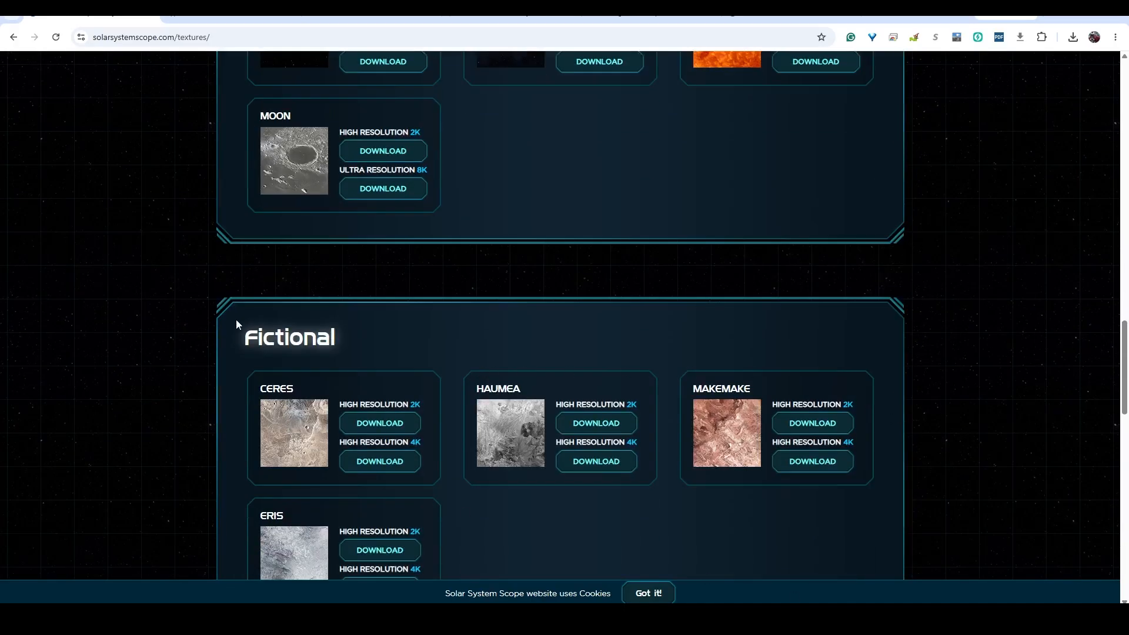
{"action": "scroll", "coordinate": [388, 489], "scroll_direction": "up", "scroll_amount": 1}
{"action": "scroll", "coordinate": [386, 490], "scroll_direction": "down", "scroll_amount": 4}
{"action": "scroll", "coordinate": [386, 491], "scroll_direction": "up", "scroll_amount": 1}
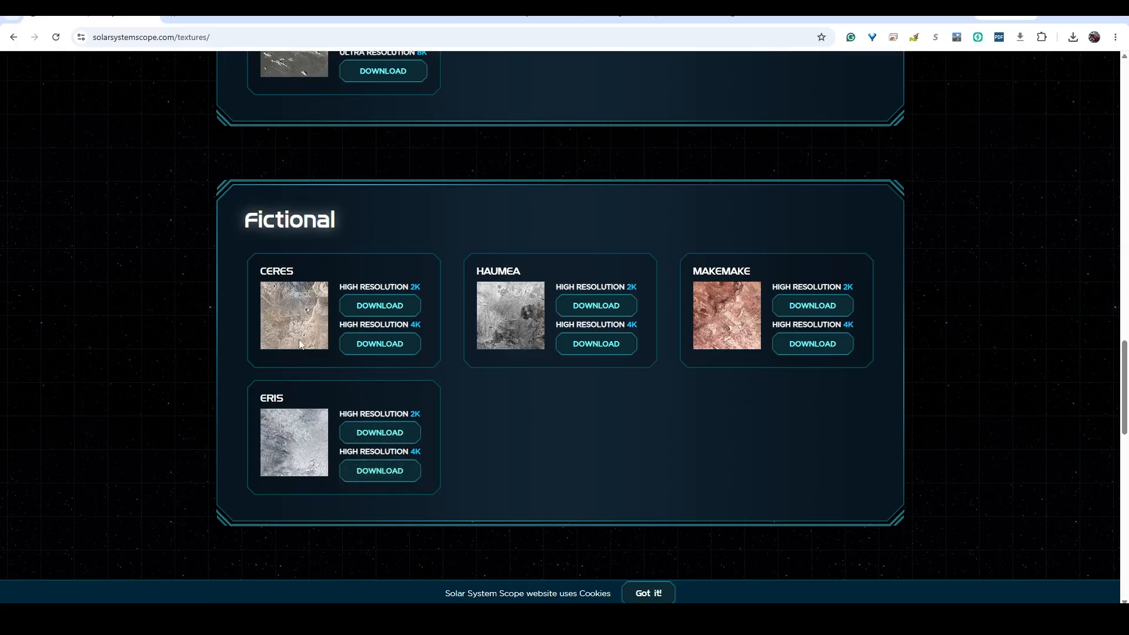
- View the 4K fictional Ceres texture at full size and return to the Planets section of the texture list
{"action": "left_click", "coordinate": [378, 347]}
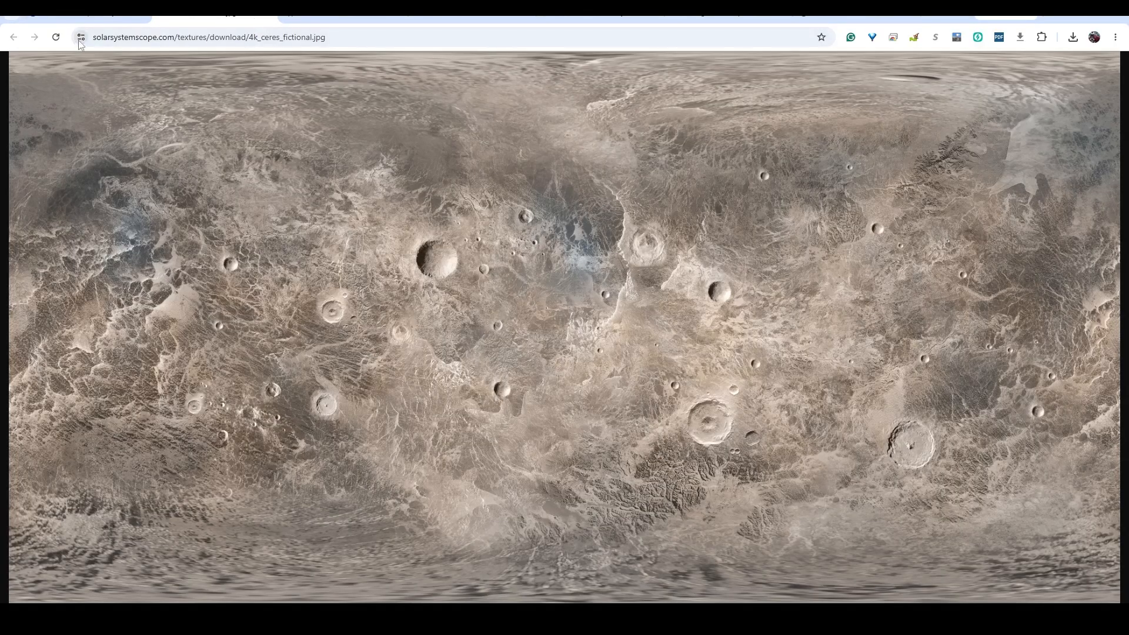
{"action": "left_click", "coordinate": [13, 37]}
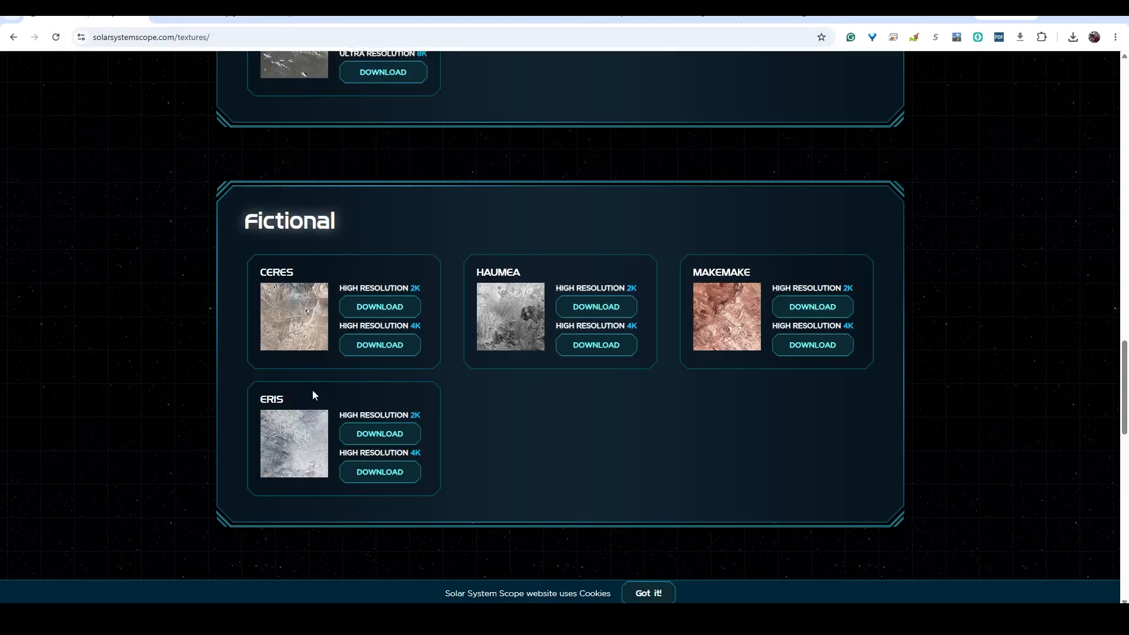
{"action": "scroll", "coordinate": [313, 390], "scroll_direction": "up", "scroll_amount": 8}
{"action": "scroll", "coordinate": [312, 398], "scroll_direction": "up", "scroll_amount": 15}
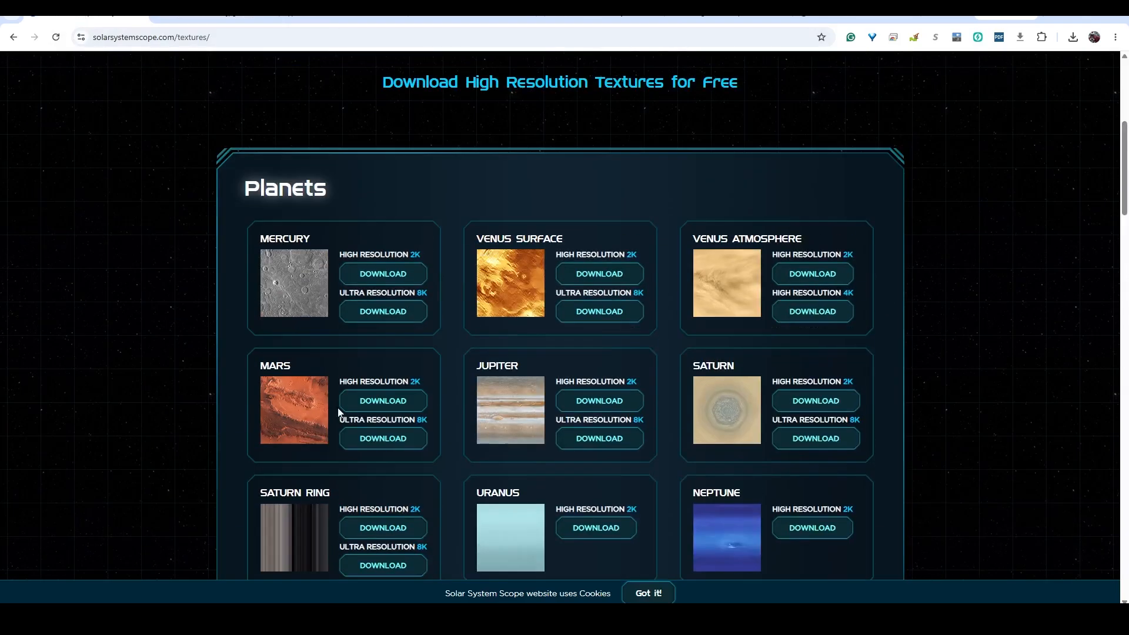
- Open the 8K ultra resolution Mars texture as a full-size image
{"action": "left_click", "coordinate": [385, 441]}
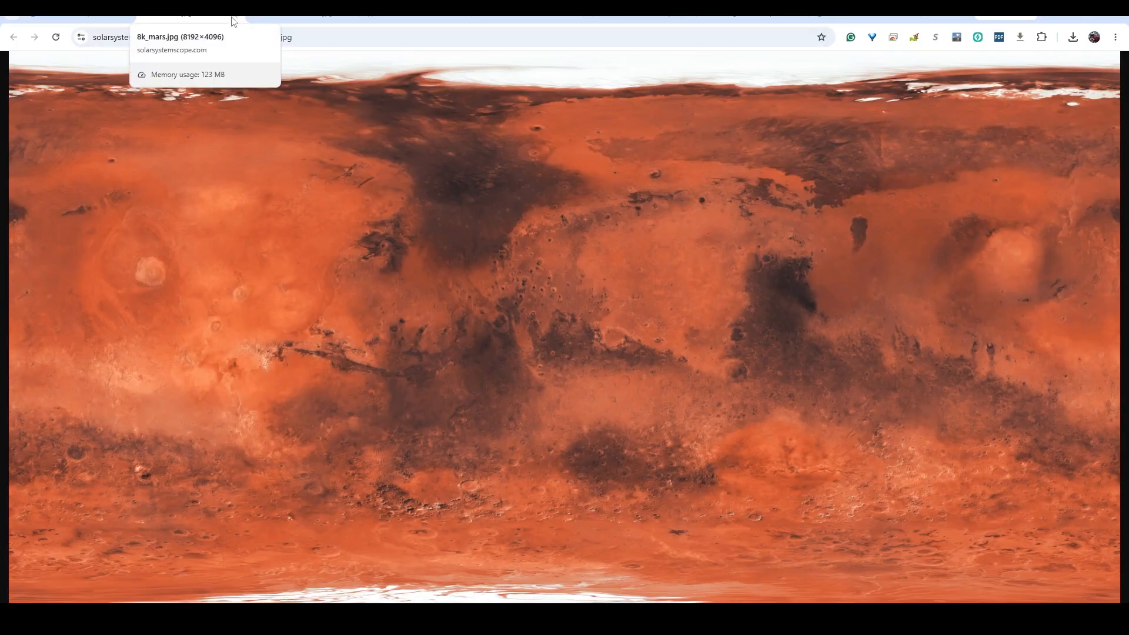
{"action": "left_click", "coordinate": [233, 21]}
{"action": "right_click", "coordinate": [383, 442]}
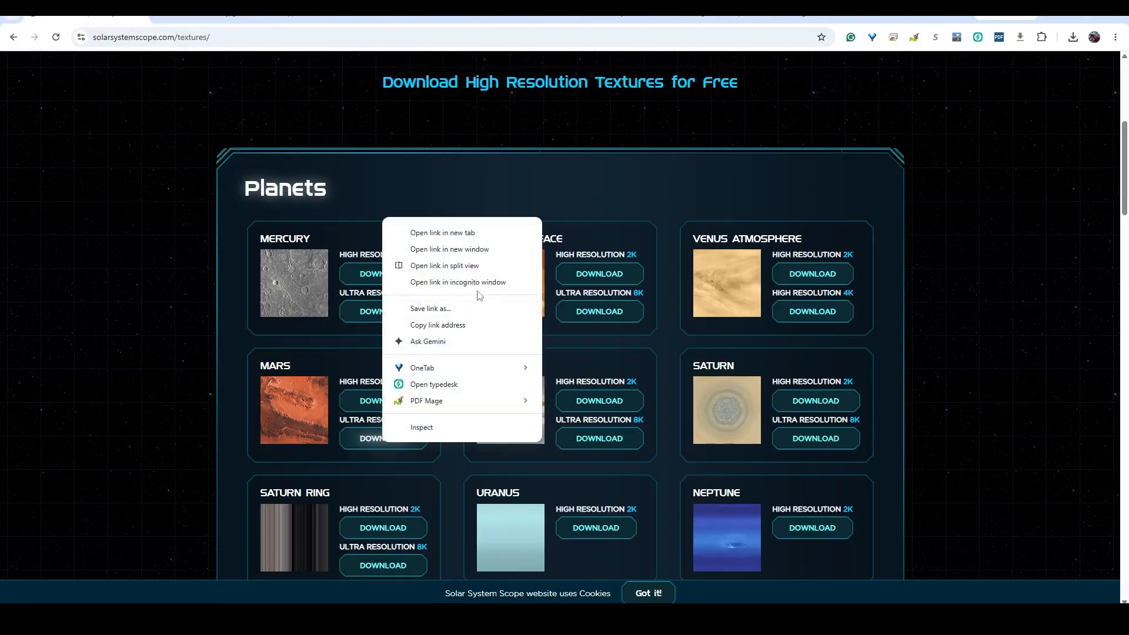
{"action": "left_click", "coordinate": [375, 446]}
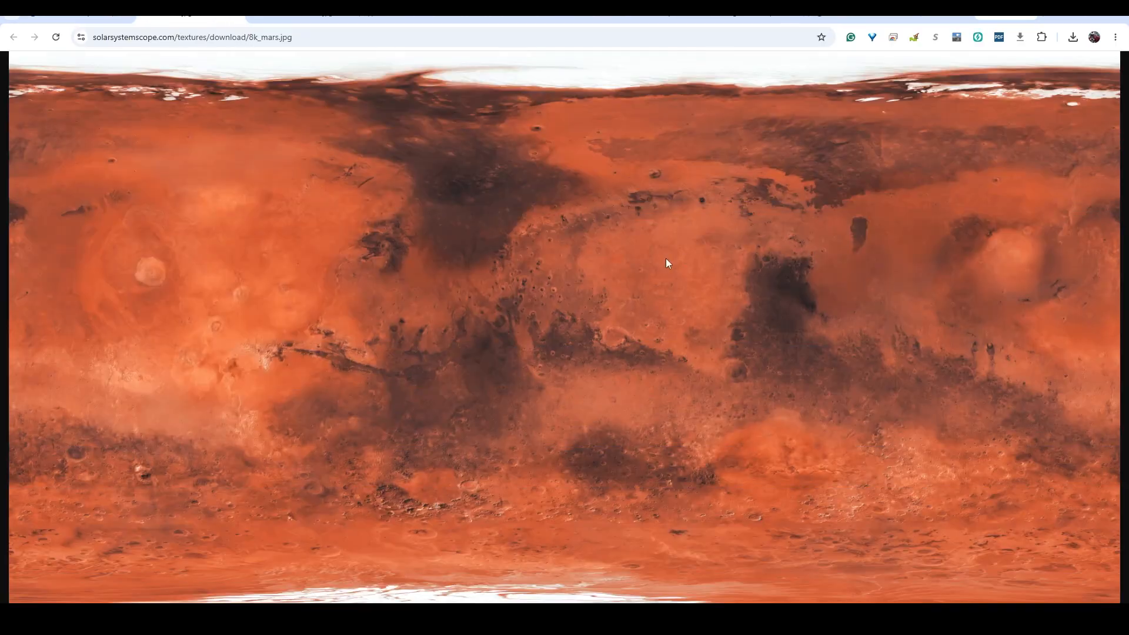
- Save the Mars image as 8k_mars.jpg in the sourceimages folder of the Rocket project
{"action": "right_click", "coordinate": [667, 262]}
{"action": "left_click", "coordinate": [700, 290]}
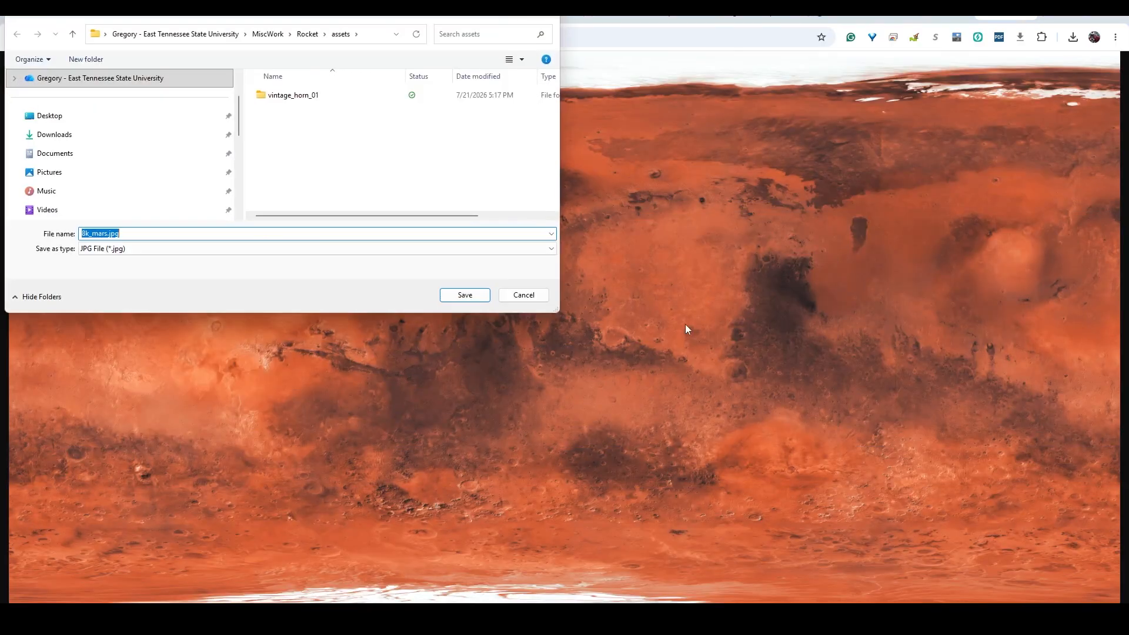
{"action": "left_click", "coordinate": [307, 34]}
{"action": "scroll", "coordinate": [299, 208], "scroll_direction": "down", "scroll_amount": 3}
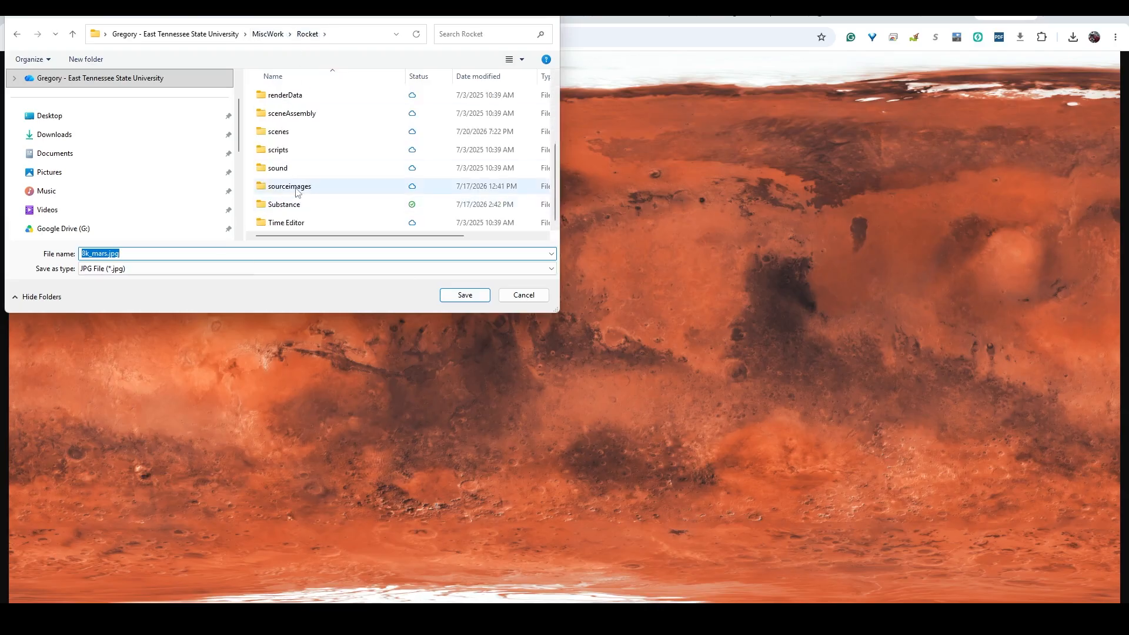
{"action": "double_click", "coordinate": [297, 188]}
{"action": "left_click", "coordinate": [475, 297]}
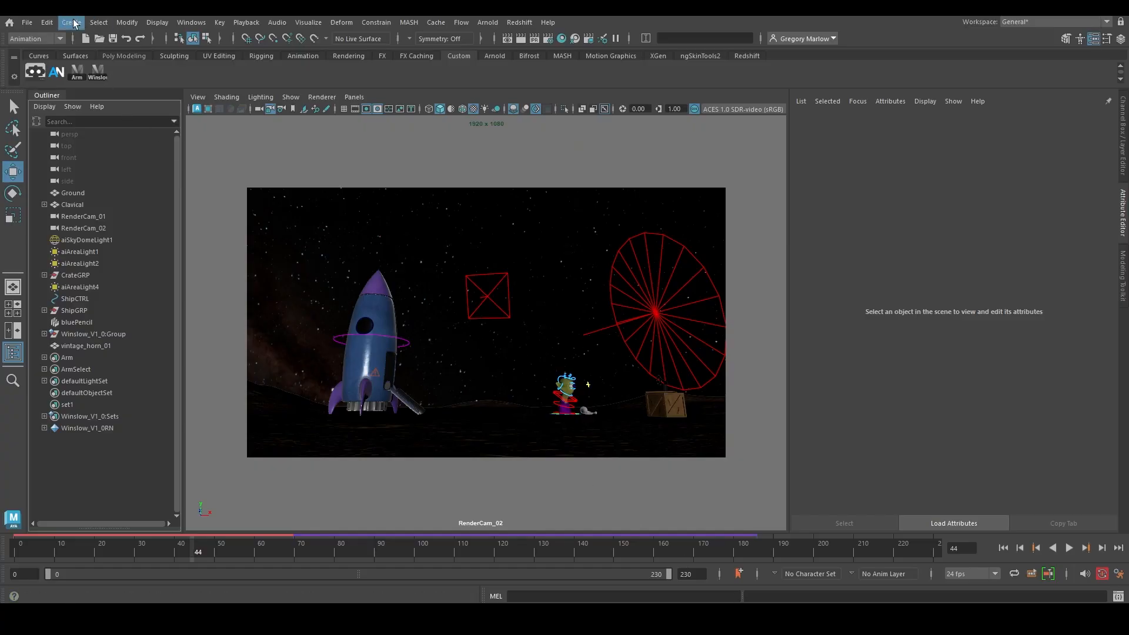
- Switch to Maya, create a polygon sphere and raise it from the rocket's base into the sky
{"action": "left_click", "coordinate": [124, 56]}
{"action": "left_click", "coordinate": [35, 72]}
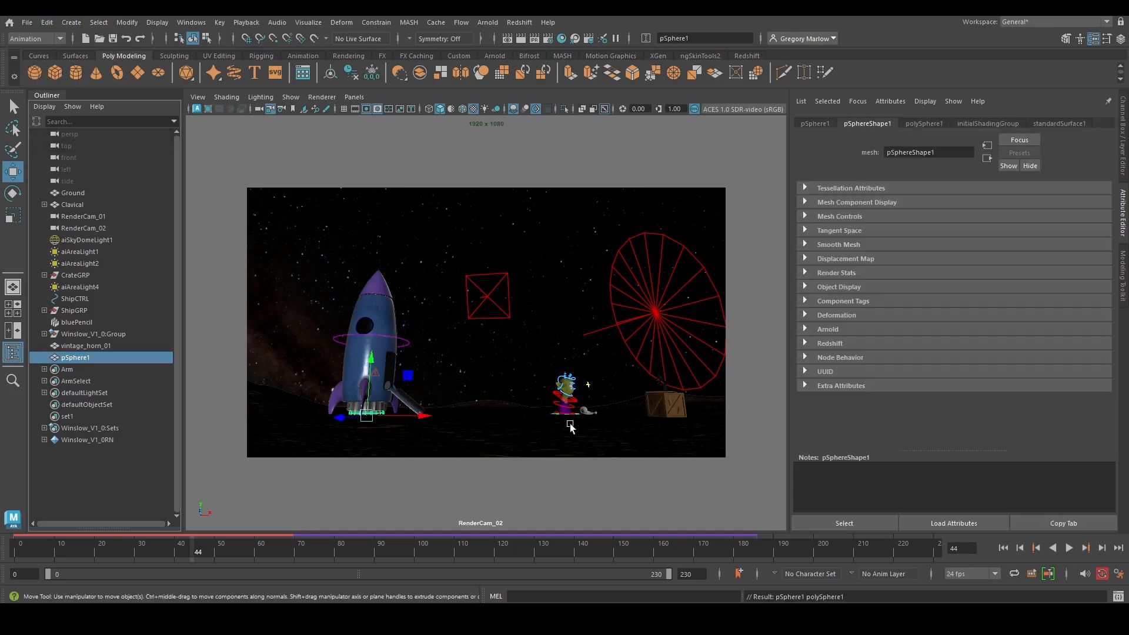
{"action": "left_click_drag", "start_coordinate": [366, 401], "coordinate": [484, 277]}
- In the perspective view, move the sphere far behind the ground terrain and scale it uniformly to about 56
{"action": "key", "text": "space"}
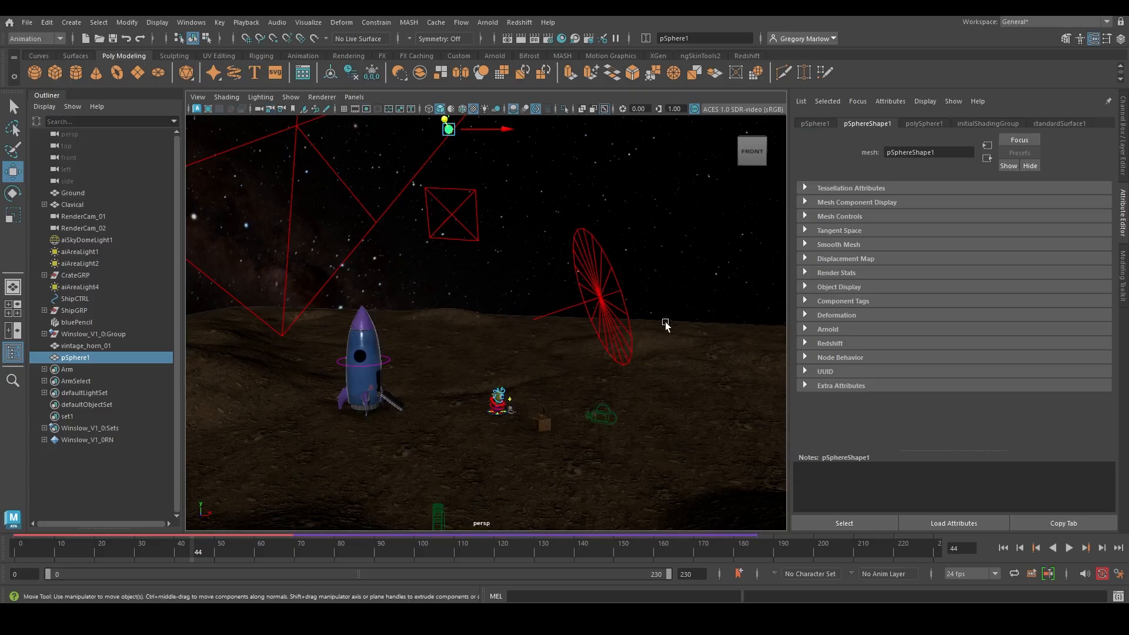
{"action": "right_click_drag", "start_coordinate": [665, 323], "coordinate": [265, 232], "text": "alt"}
{"action": "left_click_drag", "start_coordinate": [494, 259], "coordinate": [389, 295], "text": "alt"}
{"action": "right_click_drag", "start_coordinate": [579, 321], "coordinate": [517, 295], "text": "alt"}
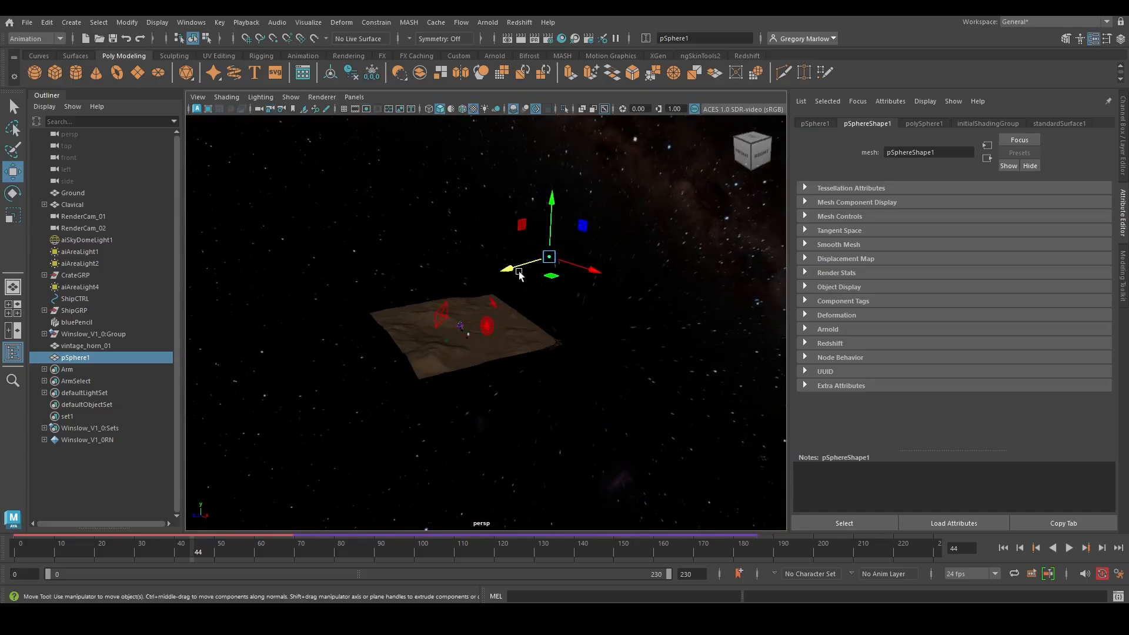
{"action": "left_click_drag", "start_coordinate": [520, 268], "coordinate": [789, 231]}
{"action": "key", "text": "r"}
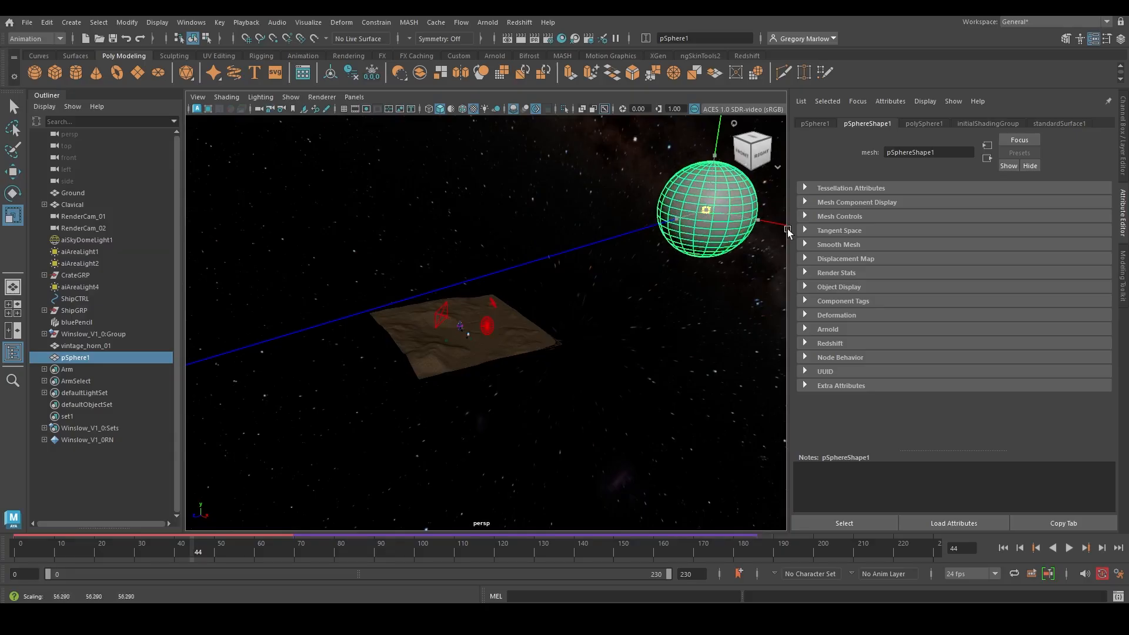
{"action": "left_click", "coordinate": [442, 135]}
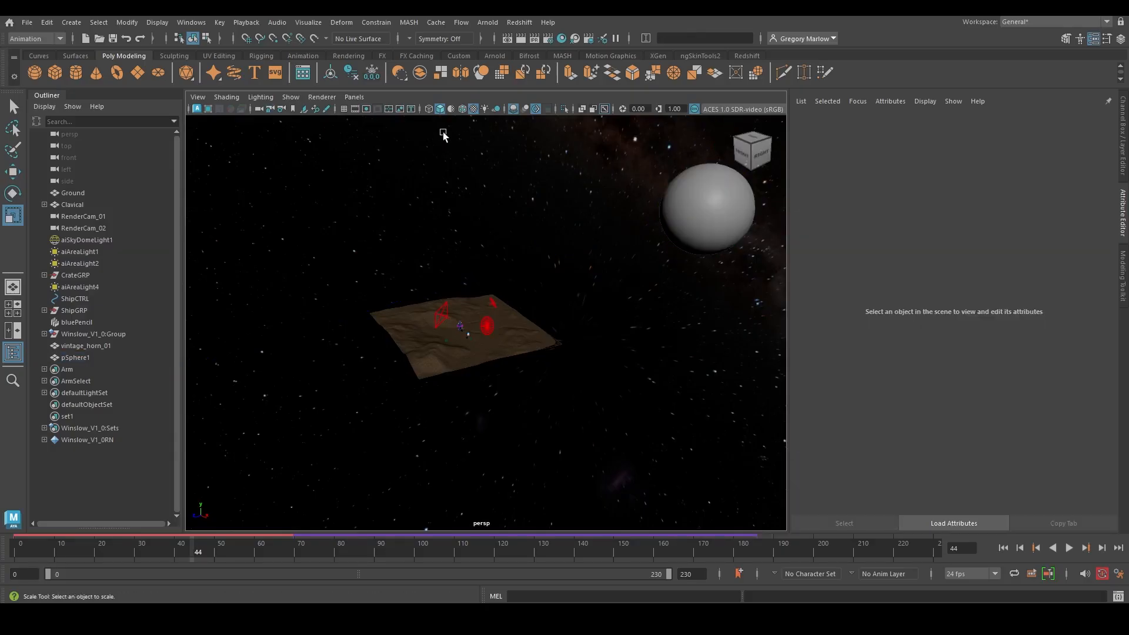
- Look through the RenderCam_02 camera in the viewport
{"action": "left_click", "coordinate": [354, 97]}
{"action": "mouse_move", "coordinate": [374, 111]}
{"action": "left_click", "coordinate": [504, 111]}
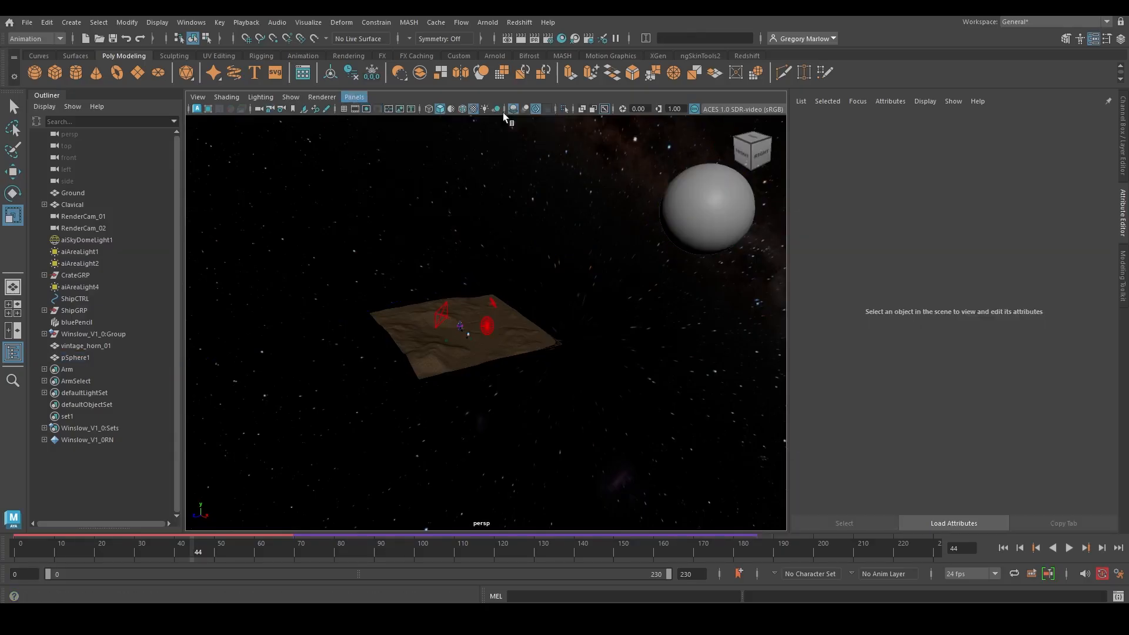
{"action": "left_click", "coordinate": [354, 97]}
{"action": "mouse_move", "coordinate": [404, 109]}
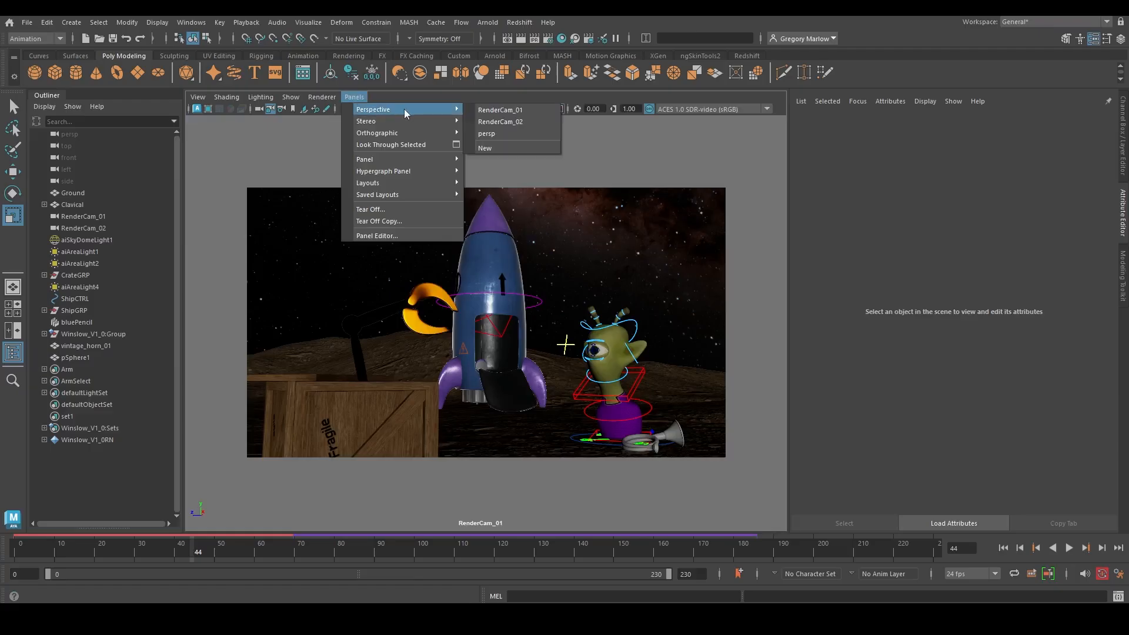
{"action": "left_click", "coordinate": [503, 124]}
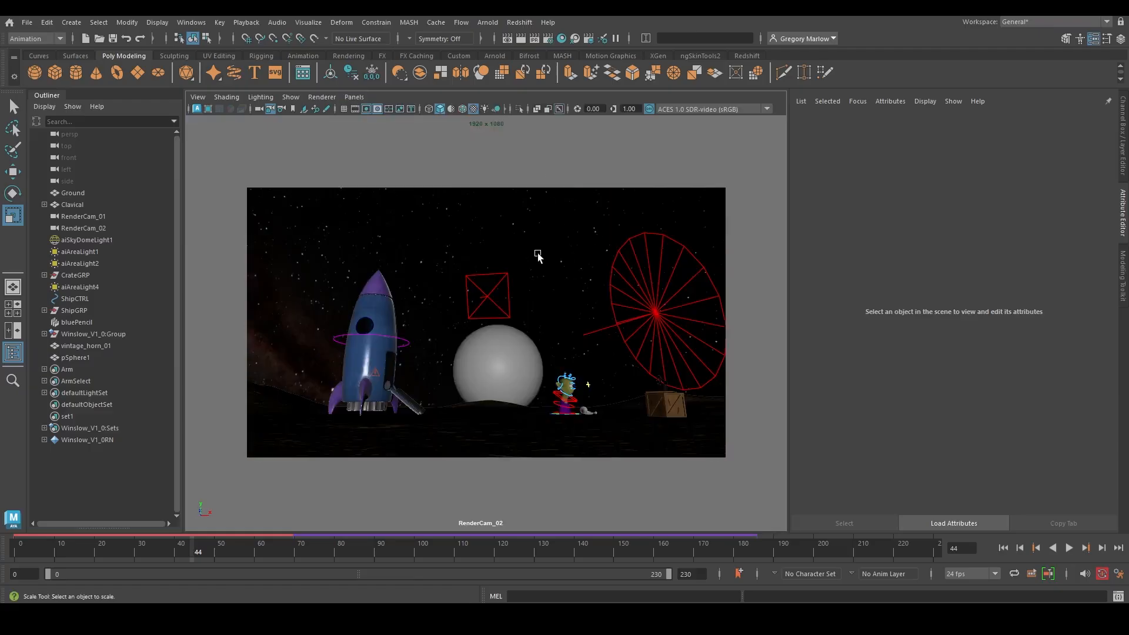
- Move the sphere up into the sky above the alien character, between the rocket and the round area light
{"action": "left_click", "coordinate": [513, 369]}
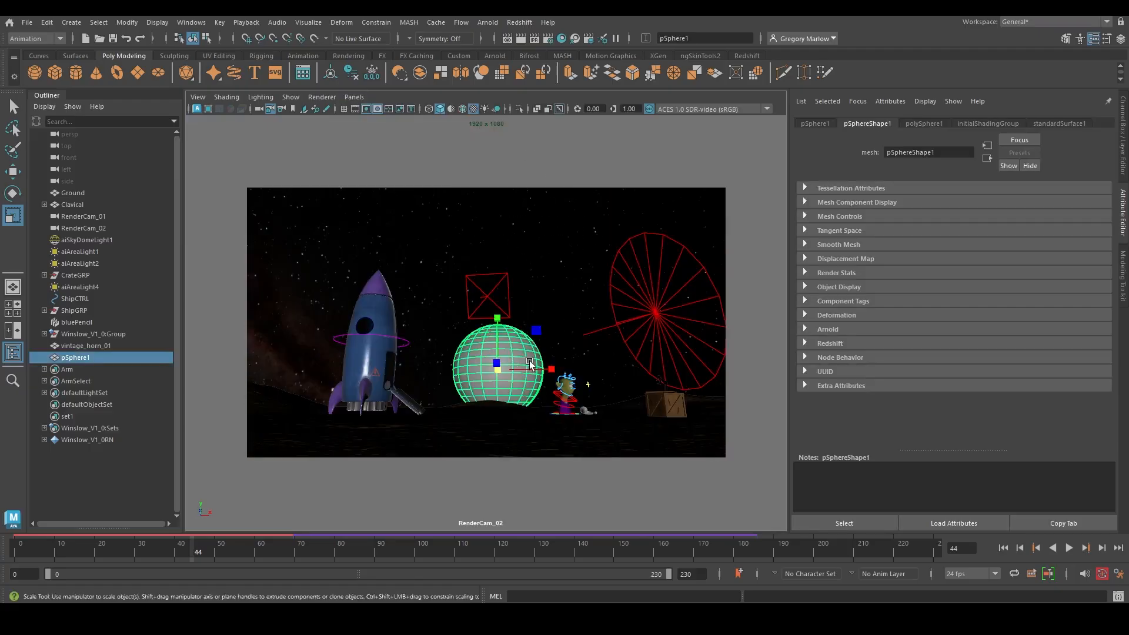
{"action": "key", "text": "w"}
{"action": "left_click_drag", "start_coordinate": [513, 368], "coordinate": [570, 250]}
{"action": "key", "text": "e"}
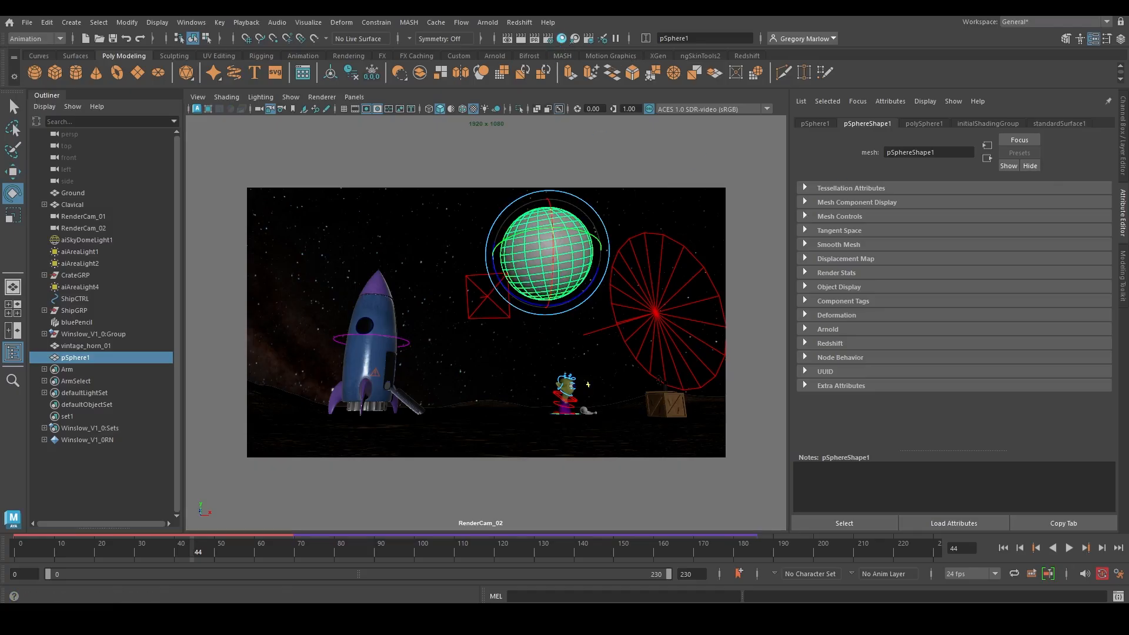
- Create an Arnold aiStandardSurface material in the Hypershade and move its window aside to uncover the scene
{"action": "left_click", "coordinate": [562, 38]}
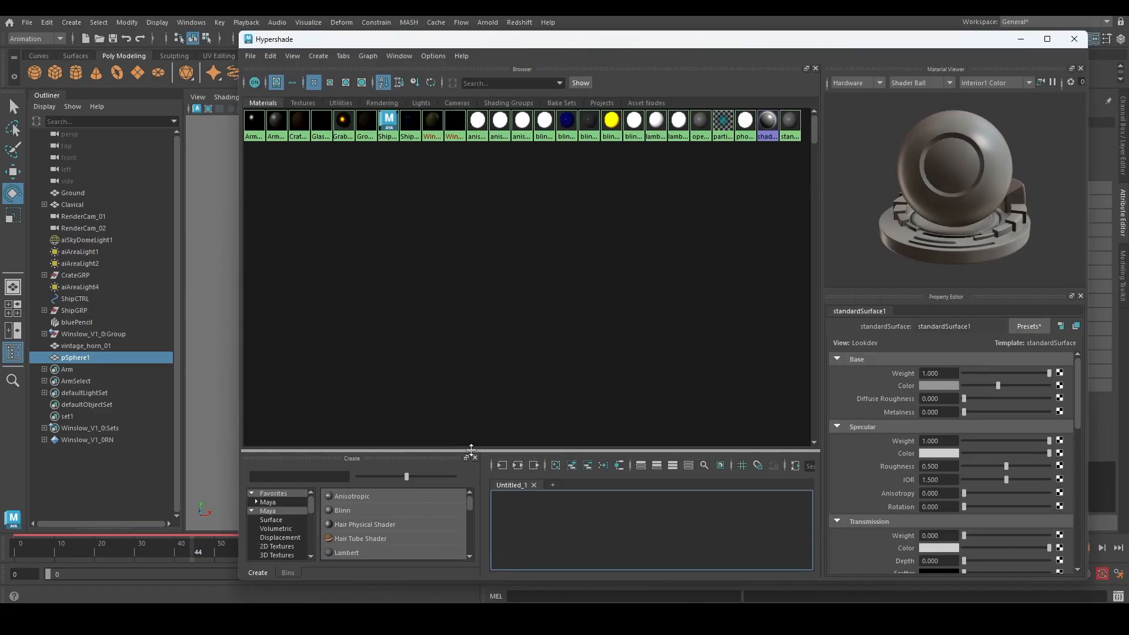
{"action": "left_click_drag", "start_coordinate": [469, 455], "coordinate": [511, 257]}
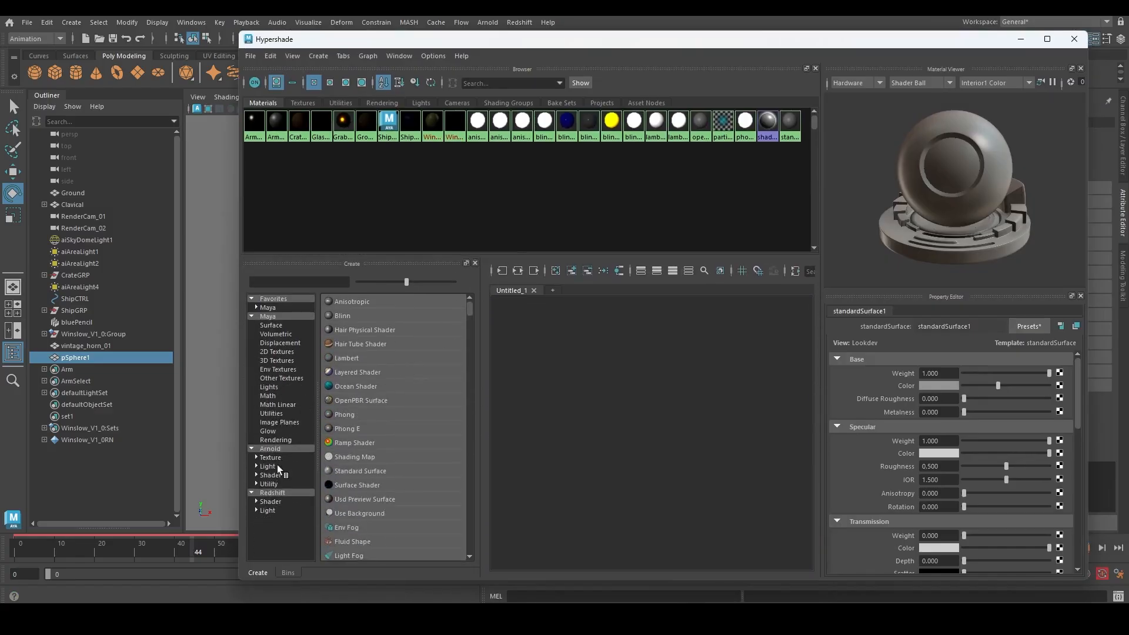
{"action": "left_click", "coordinate": [256, 475]}
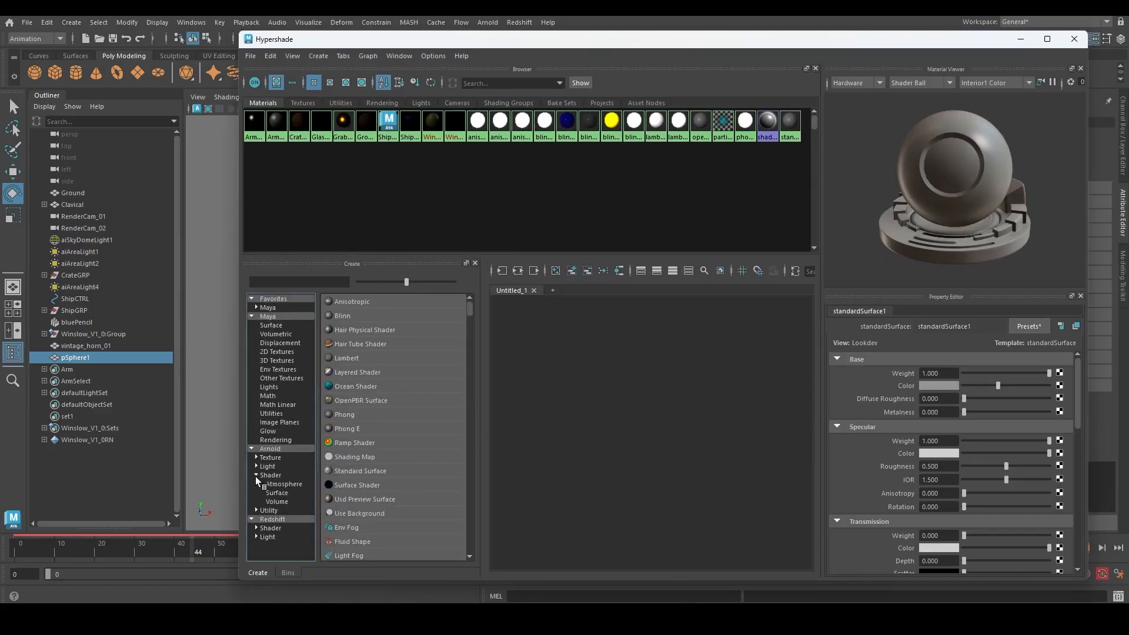
{"action": "left_click", "coordinate": [278, 492]}
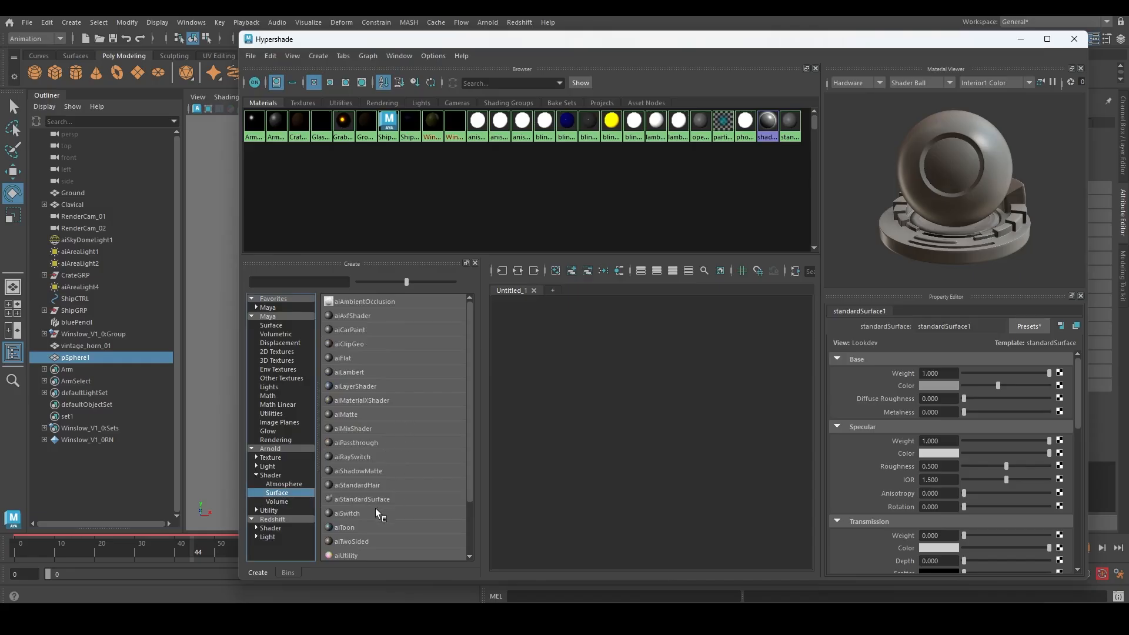
{"action": "left_click", "coordinate": [359, 499]}
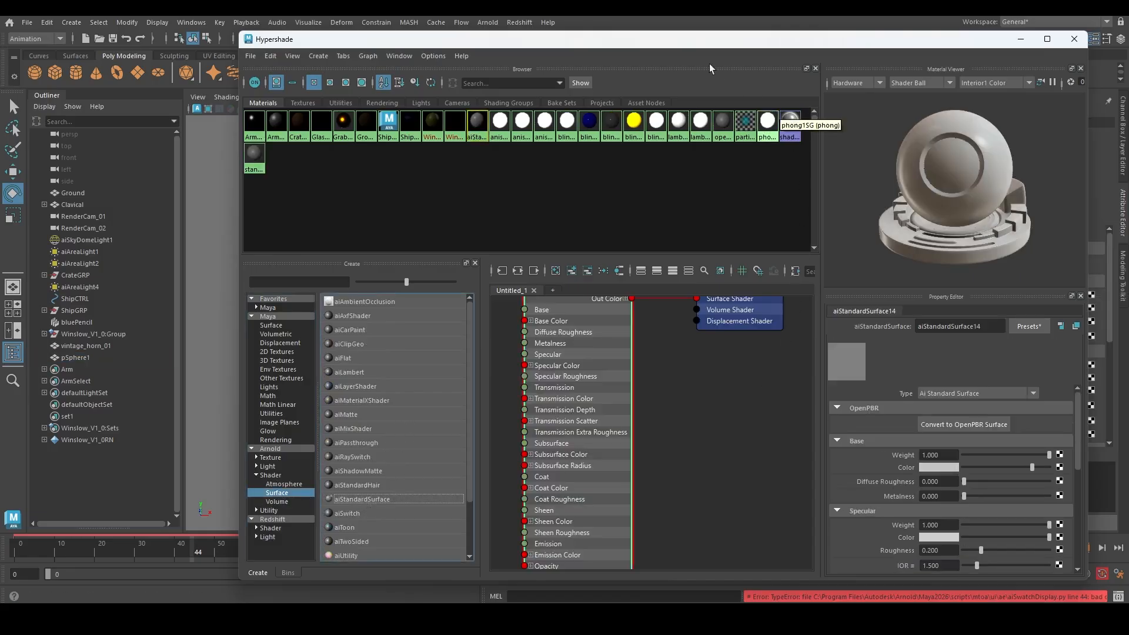
{"action": "left_click_drag", "start_coordinate": [675, 41], "coordinate": [1103, 58]}
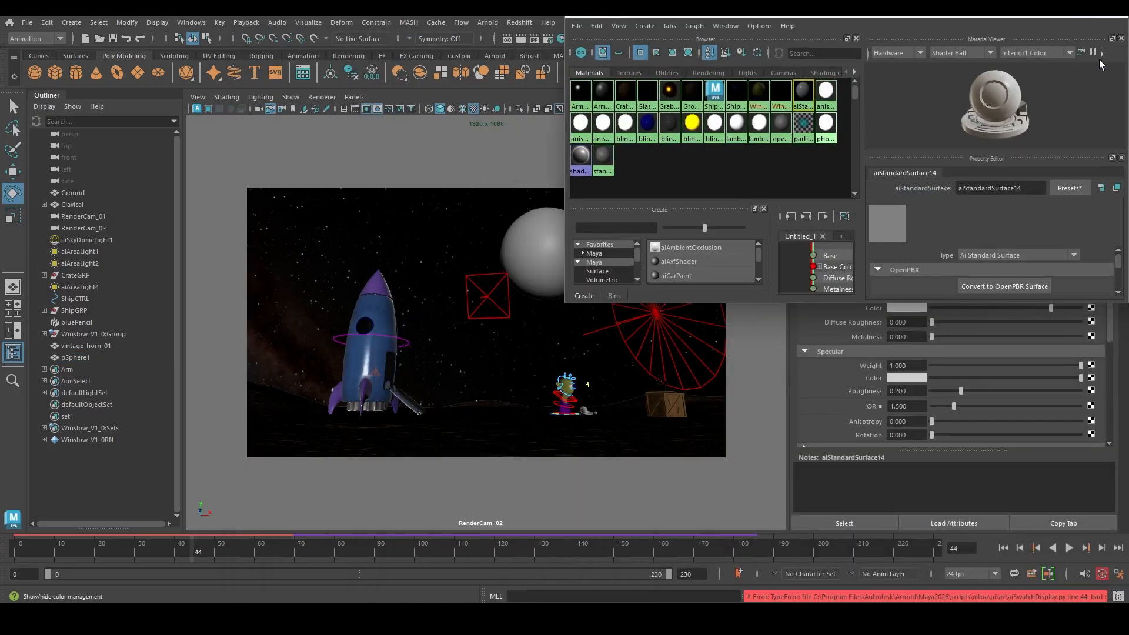
- Rename the new aiStandardSurface material as MarsMAT
{"action": "left_click_drag", "start_coordinate": [894, 18], "coordinate": [1071, 83]}
{"action": "left_click", "coordinate": [542, 253]}
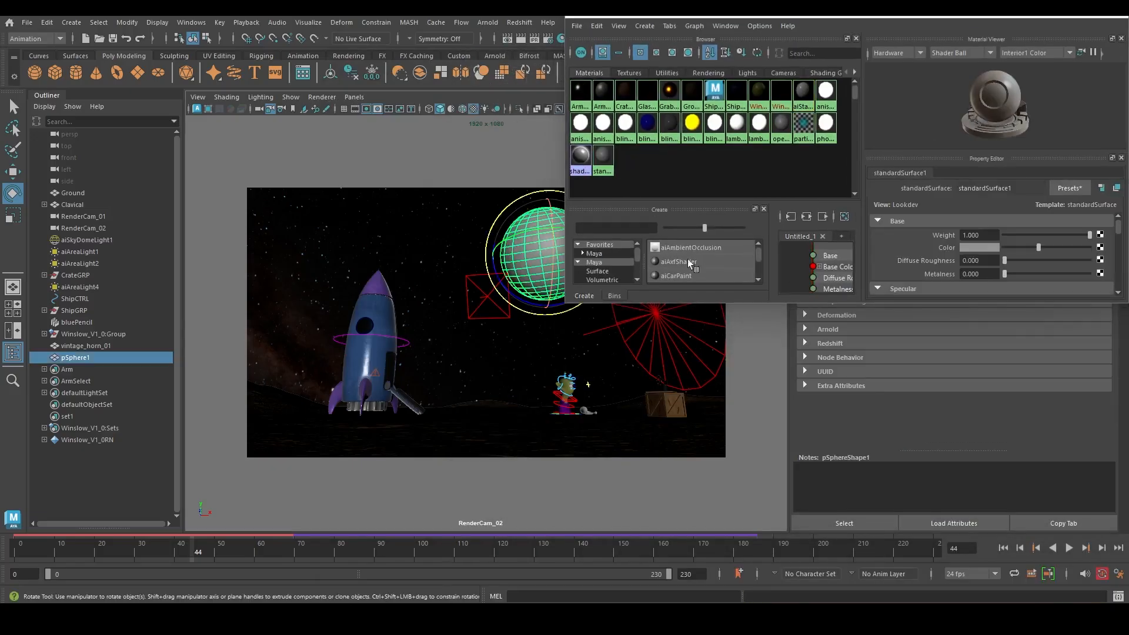
{"action": "left_click", "coordinate": [829, 247]}
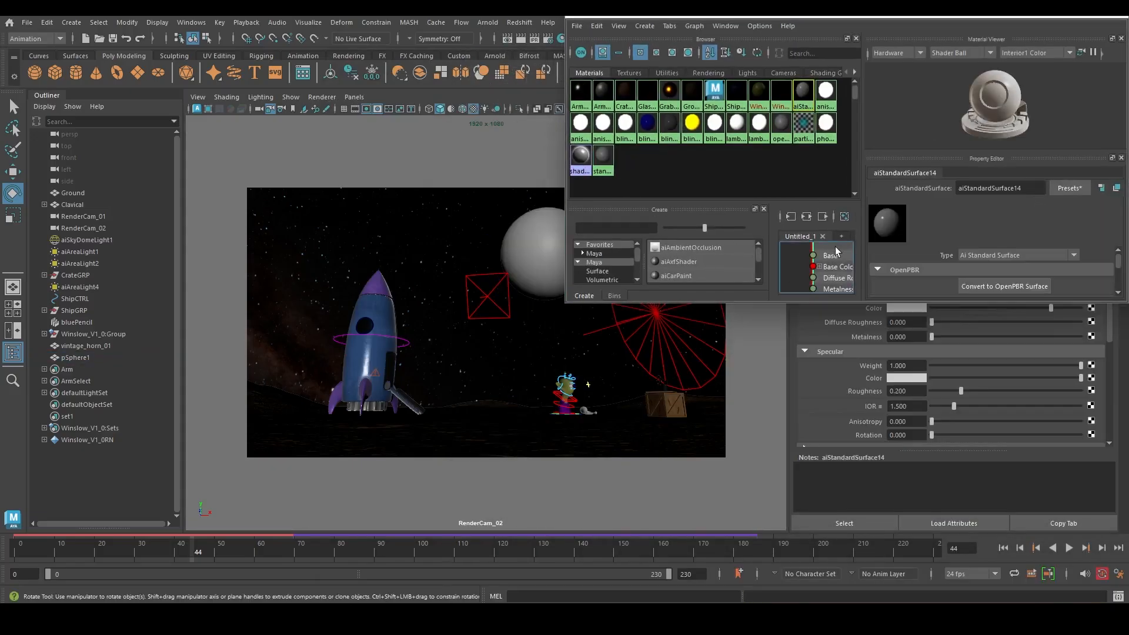
{"action": "double_click", "coordinate": [1016, 187]}
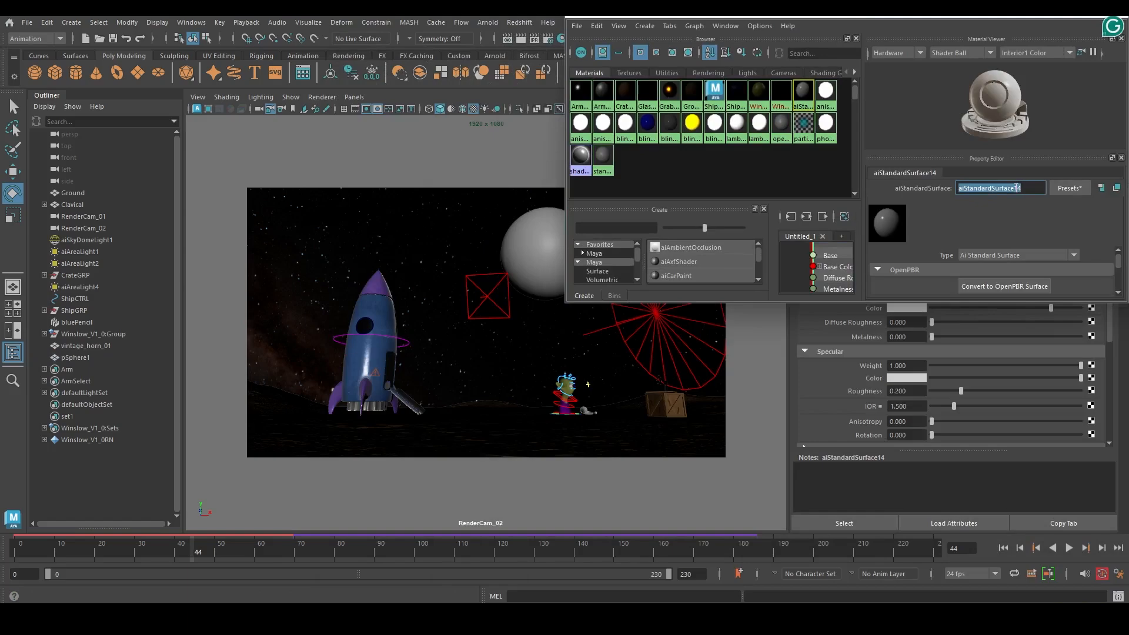
{"action": "type", "text": "MarsMAT"}
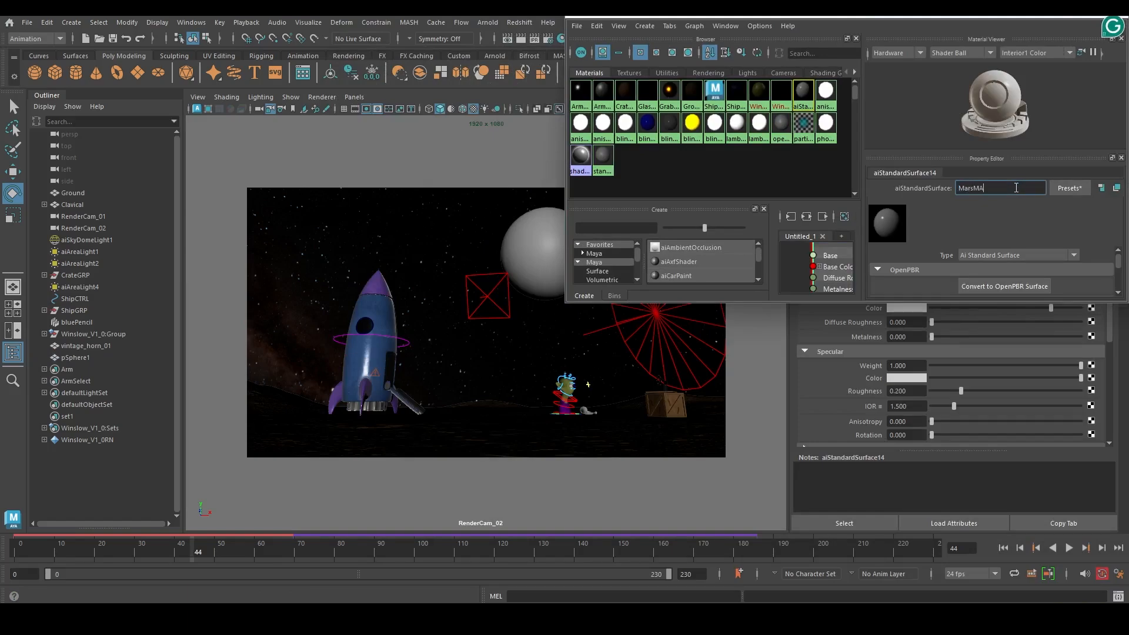
{"action": "key", "text": "Return"}
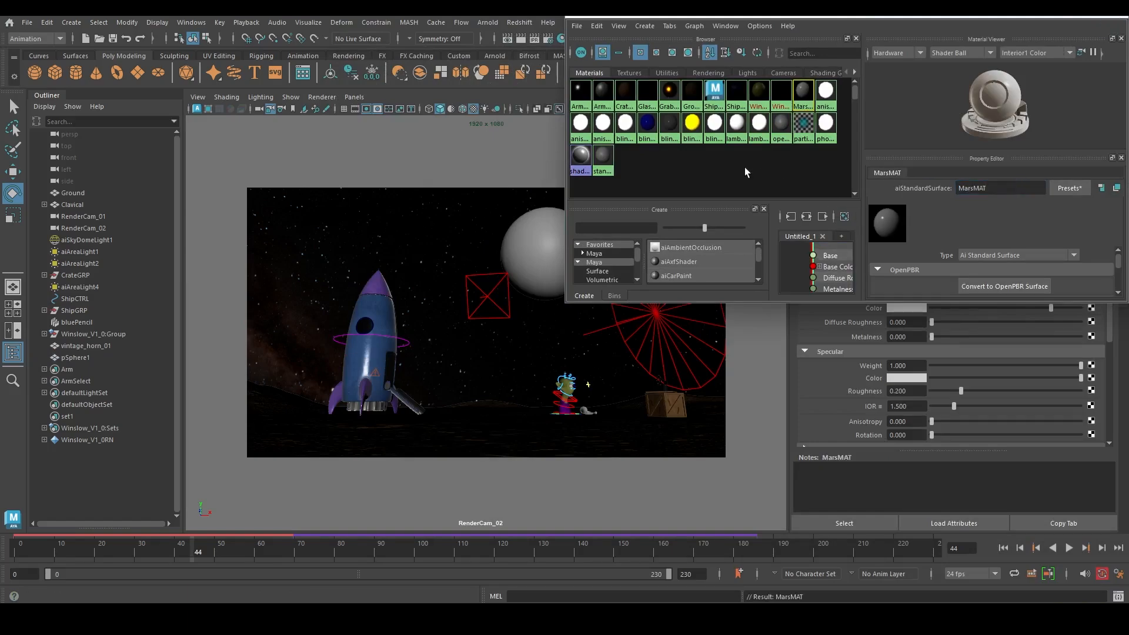
- Assign the MarsMAT material to the planet sphere and close the Hypershade
{"action": "left_click", "coordinate": [534, 239]}
{"action": "right_click", "coordinate": [813, 98]}
{"action": "left_click", "coordinate": [807, 97]}
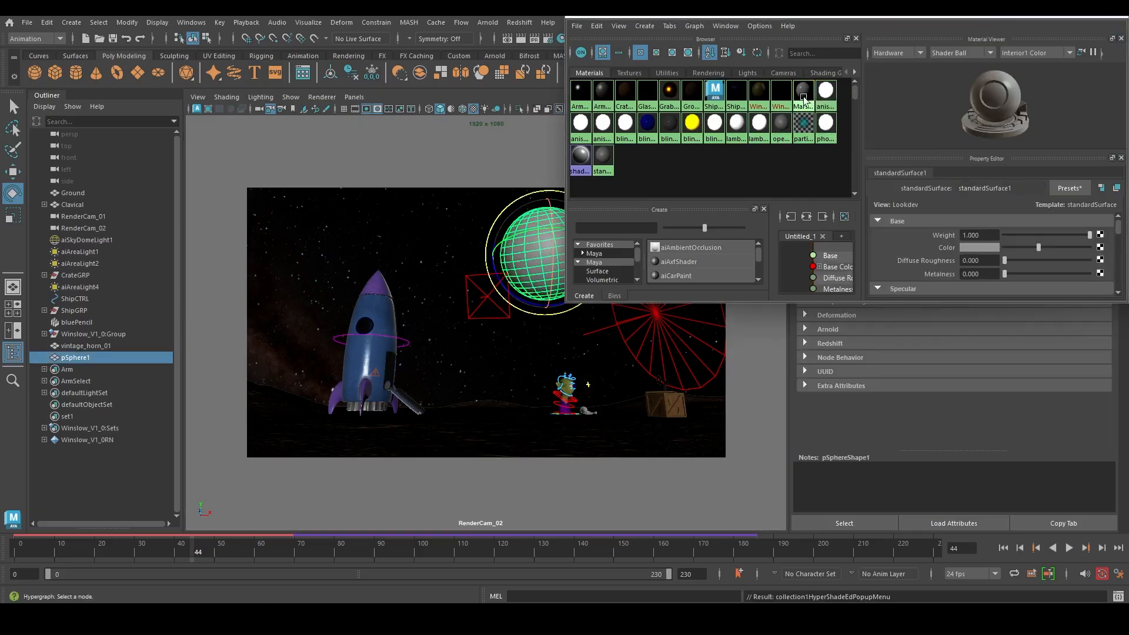
{"action": "right_click", "coordinate": [807, 96]}
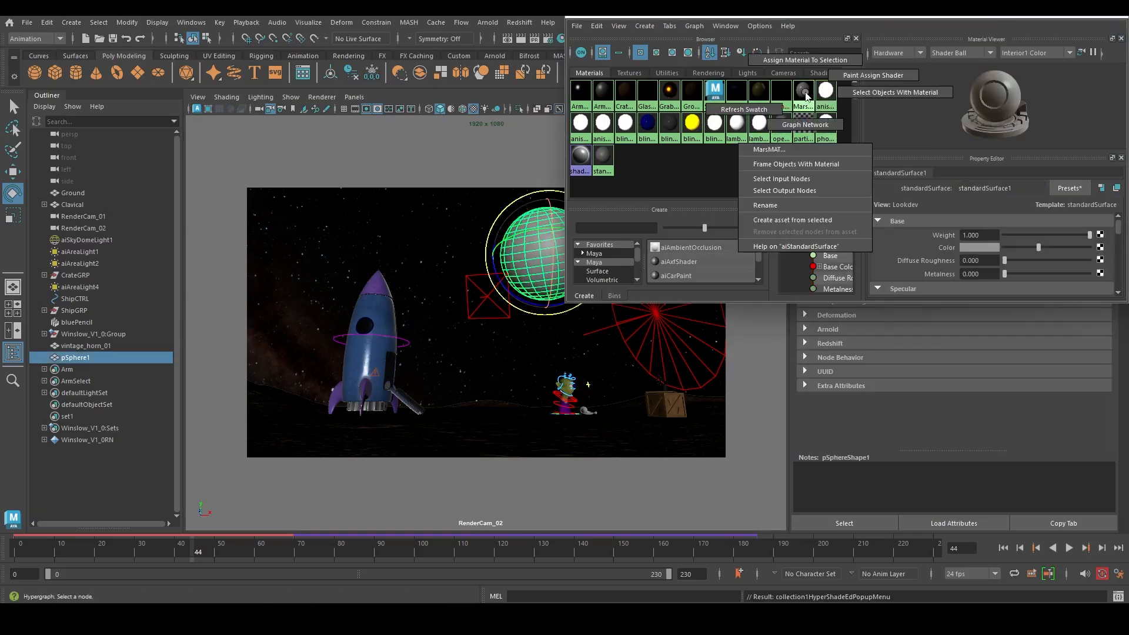
{"action": "left_click", "coordinate": [791, 61]}
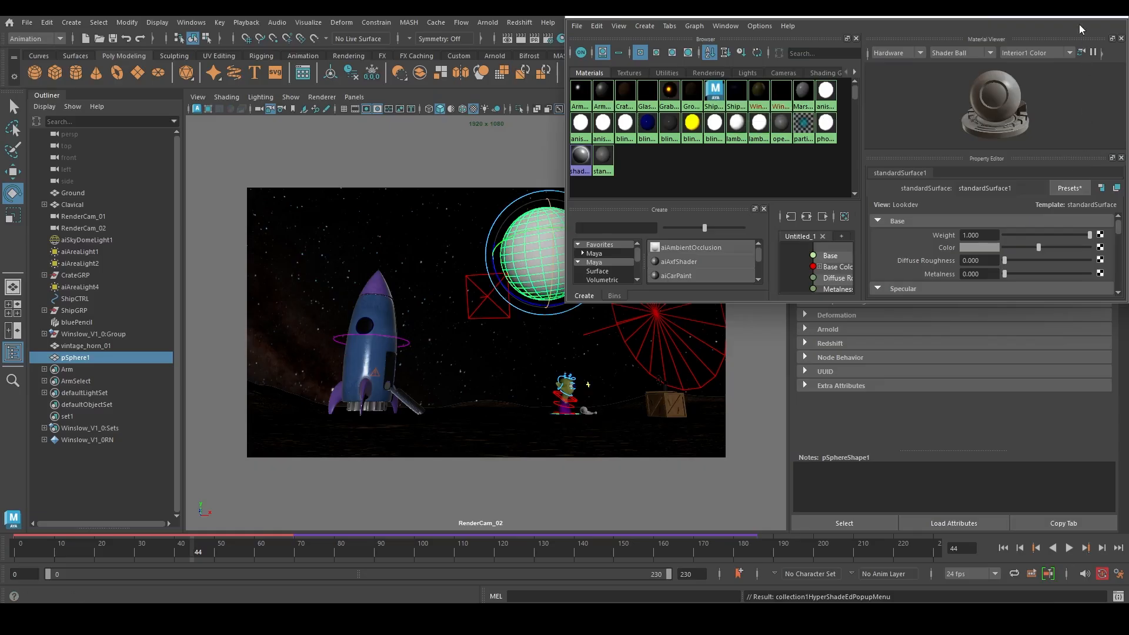
{"action": "left_click", "coordinate": [1114, 18]}
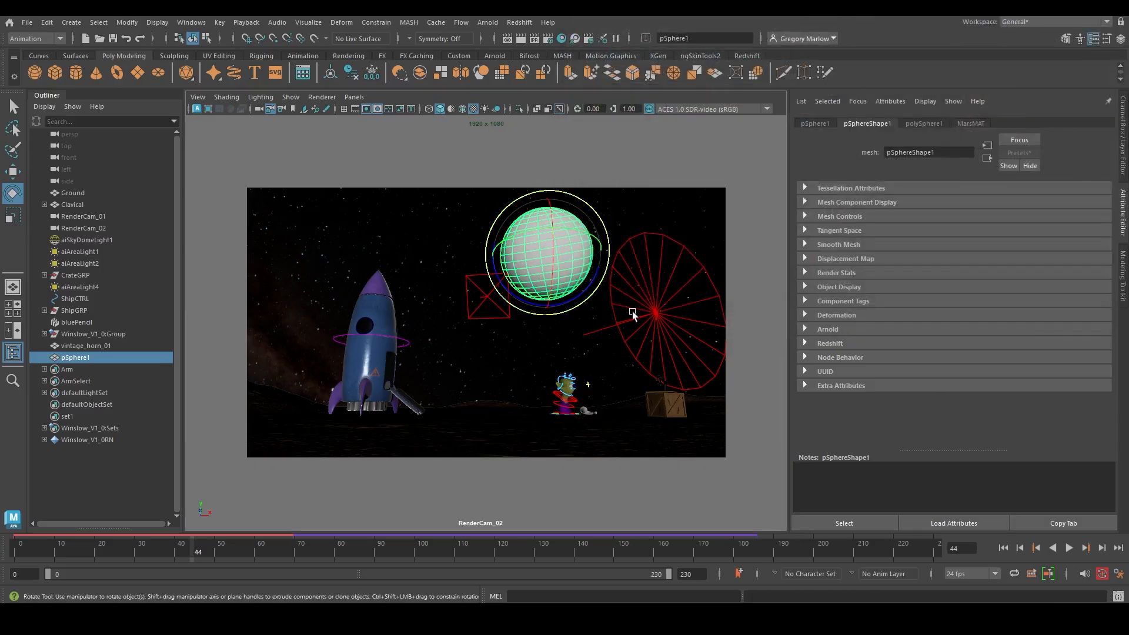
- Connect a File texture to MarsMAT's base color and load 8k_mars.jpg from the sourceimages folder
{"action": "left_click", "coordinate": [969, 123]}
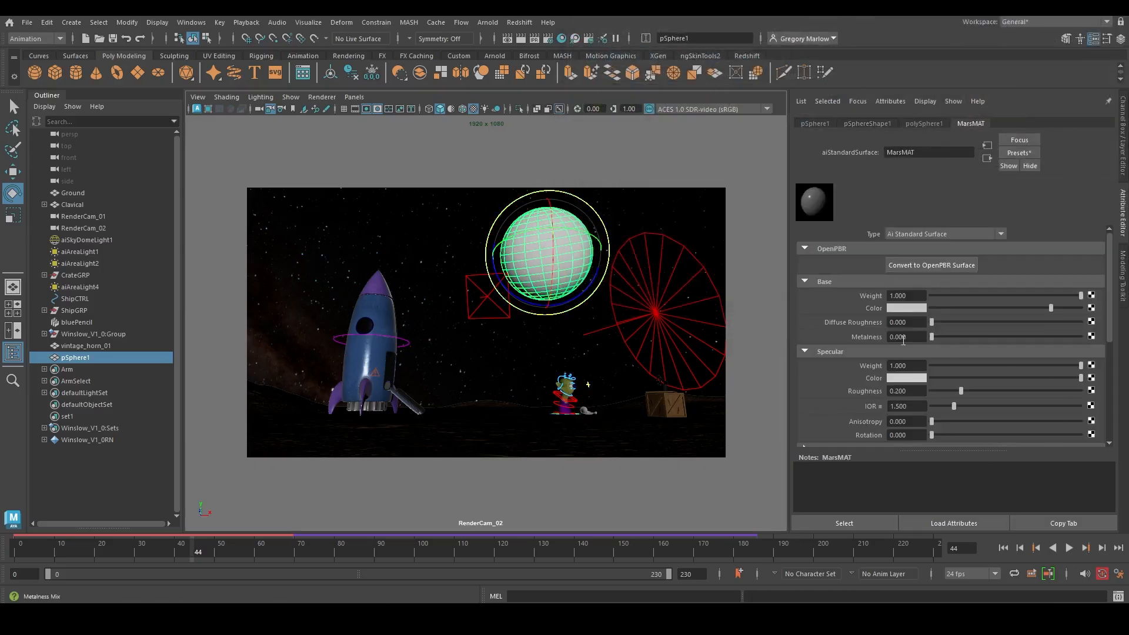
{"action": "left_click", "coordinate": [1092, 308]}
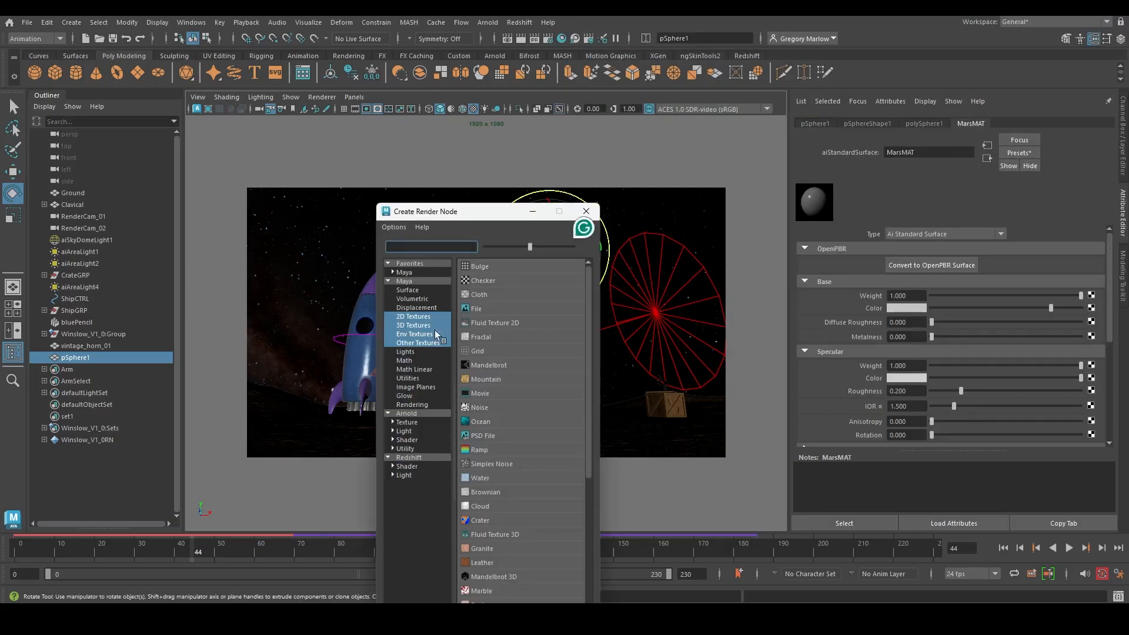
{"action": "left_click", "coordinate": [480, 310]}
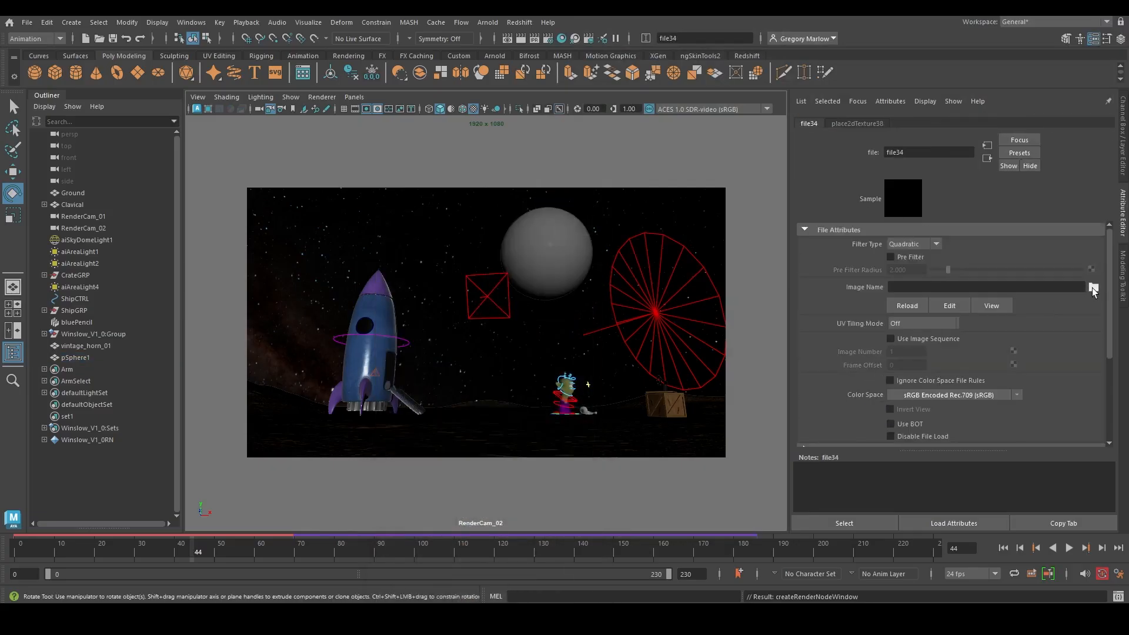
{"action": "left_click", "coordinate": [1092, 288]}
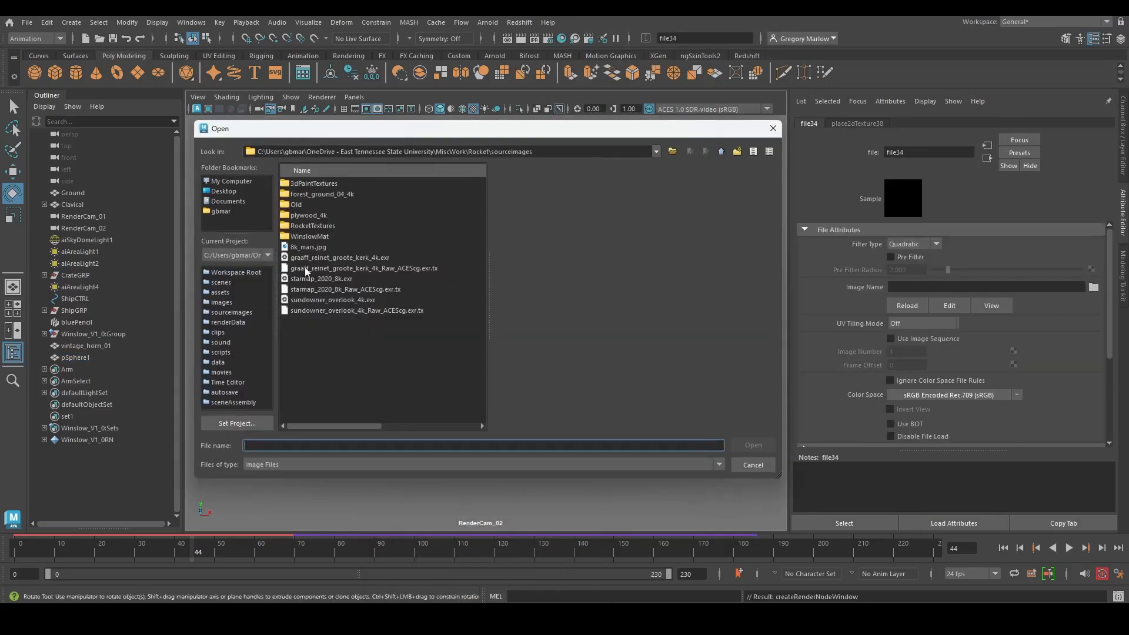
{"action": "left_click", "coordinate": [307, 247]}
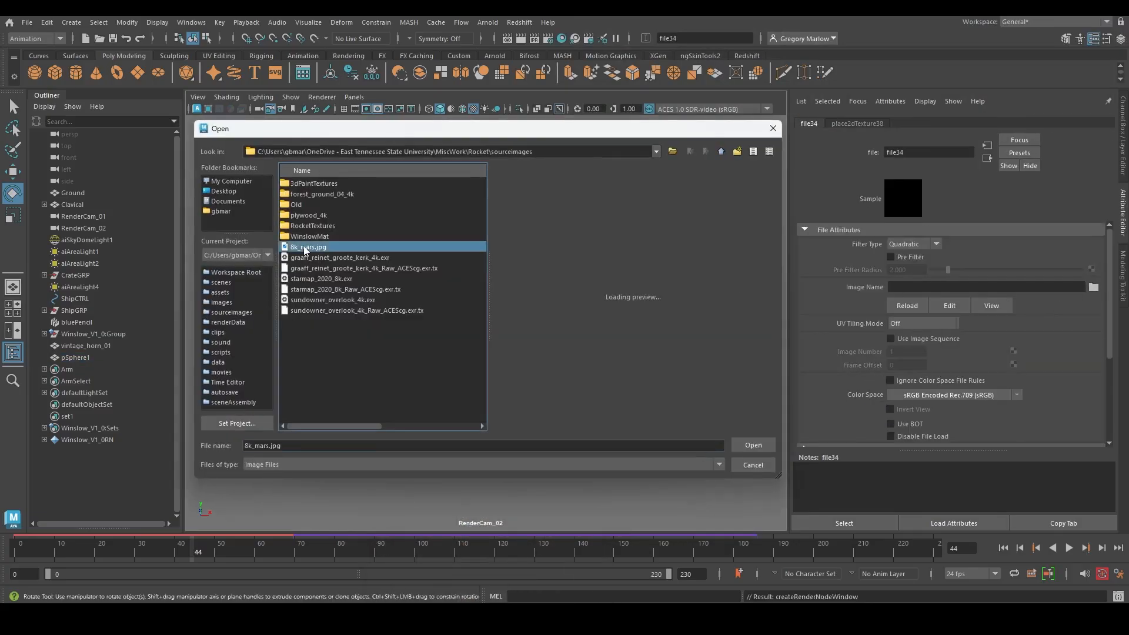
{"action": "left_click", "coordinate": [753, 445]}
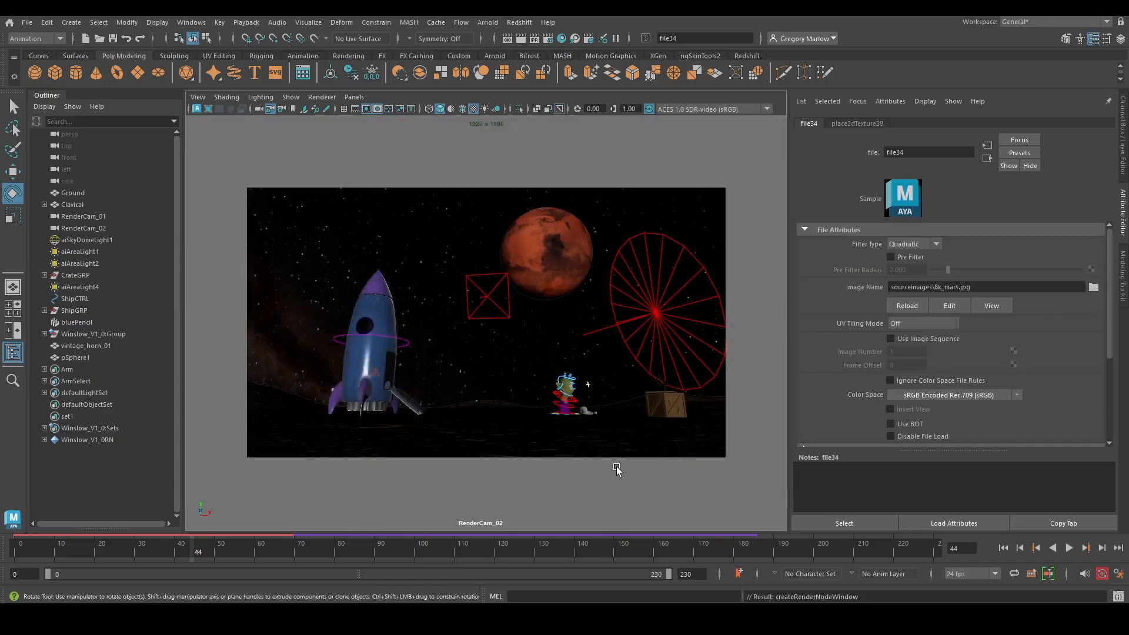
- Start a live Arnold RenderView render through RenderCam_Shape2 and pick the planet in the rendered image
{"action": "left_click", "coordinate": [562, 237]}
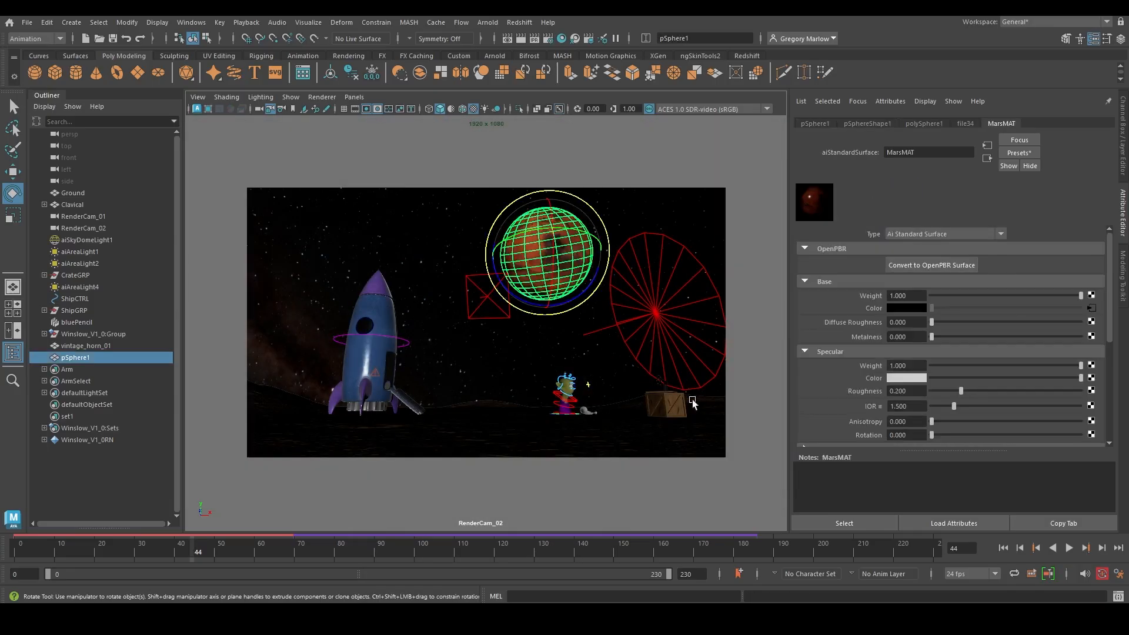
{"action": "left_click", "coordinate": [653, 206]}
{"action": "left_click", "coordinate": [558, 240]}
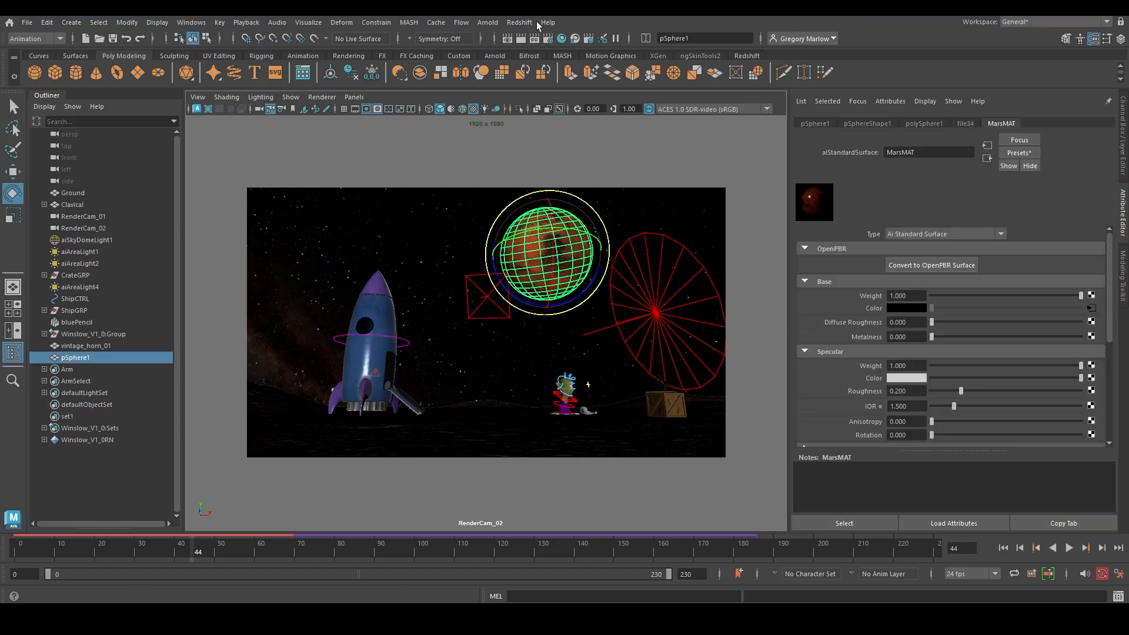
{"action": "left_click", "coordinate": [496, 23]}
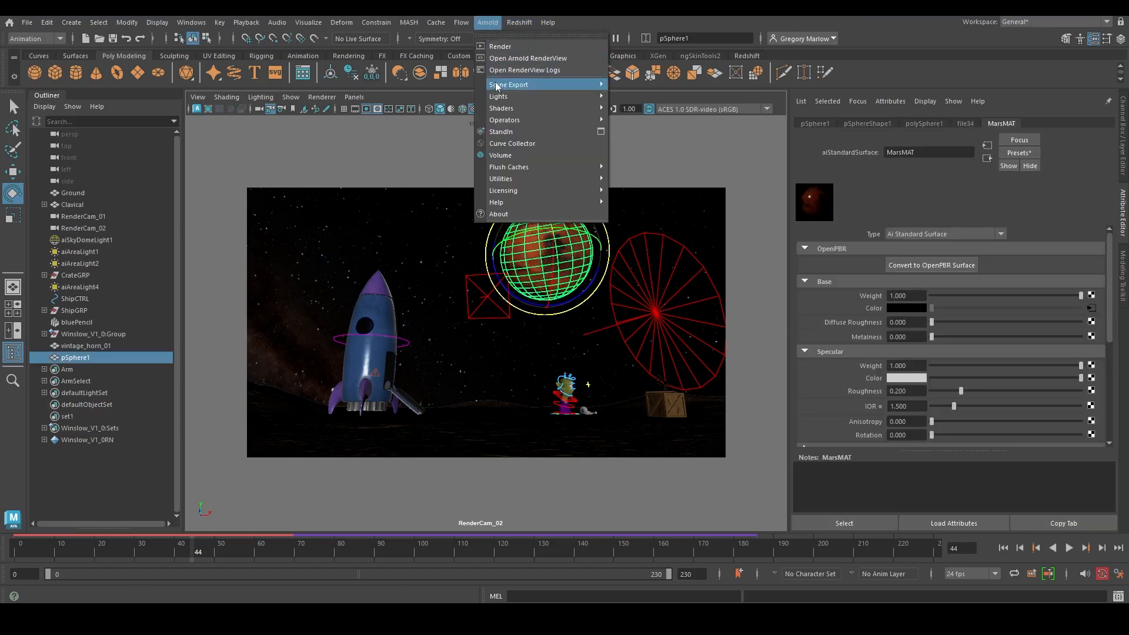
{"action": "mouse_move", "coordinate": [530, 107]}
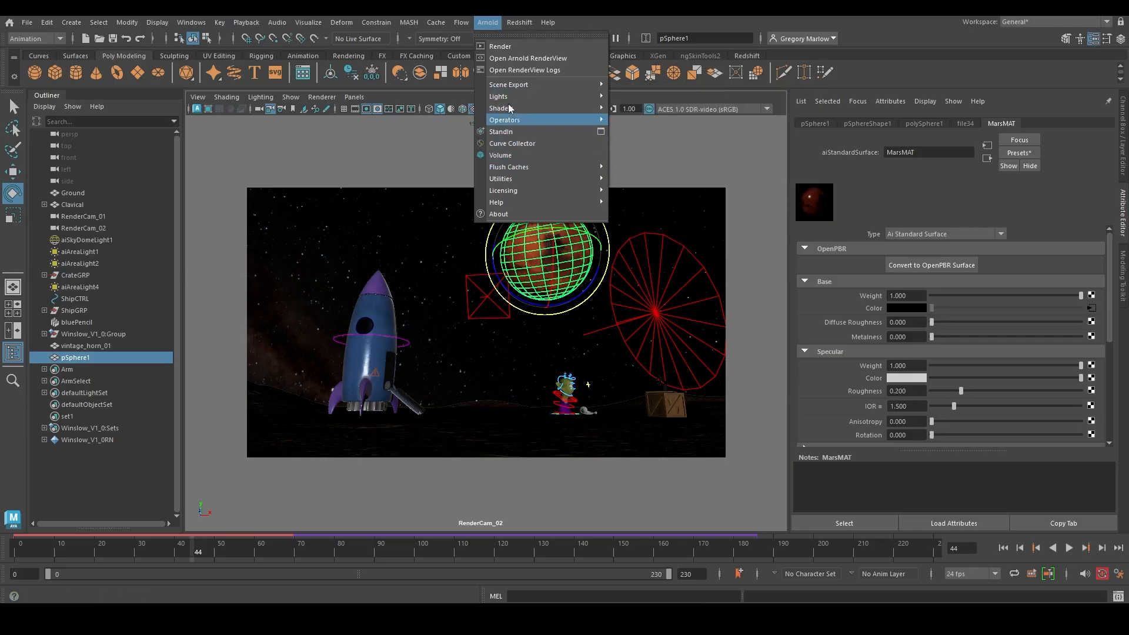
{"action": "left_click", "coordinate": [516, 58]}
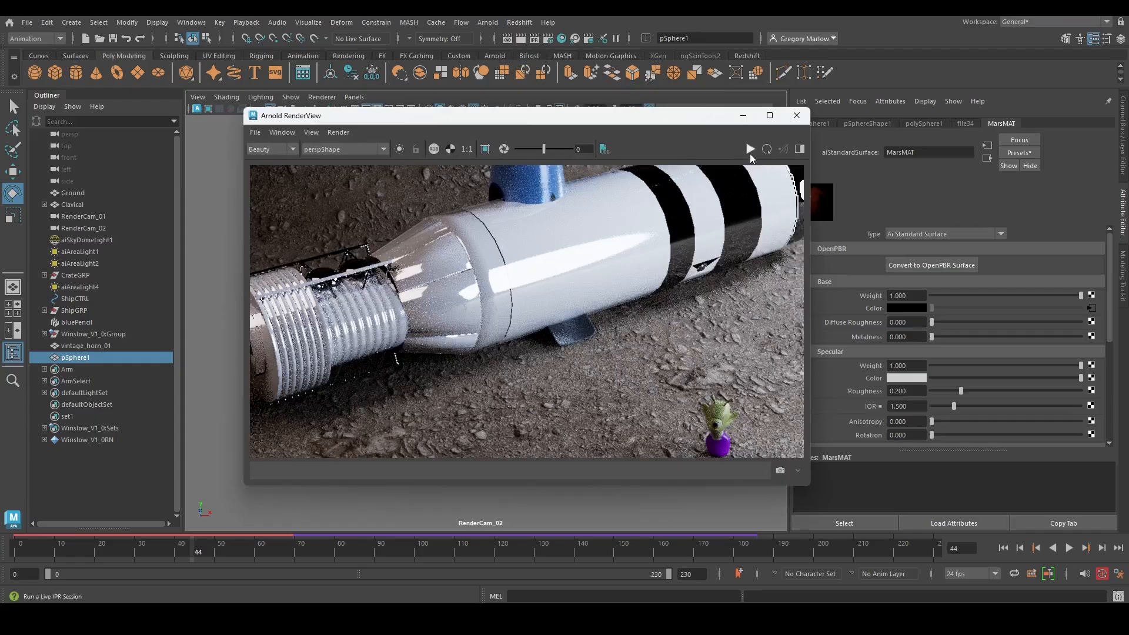
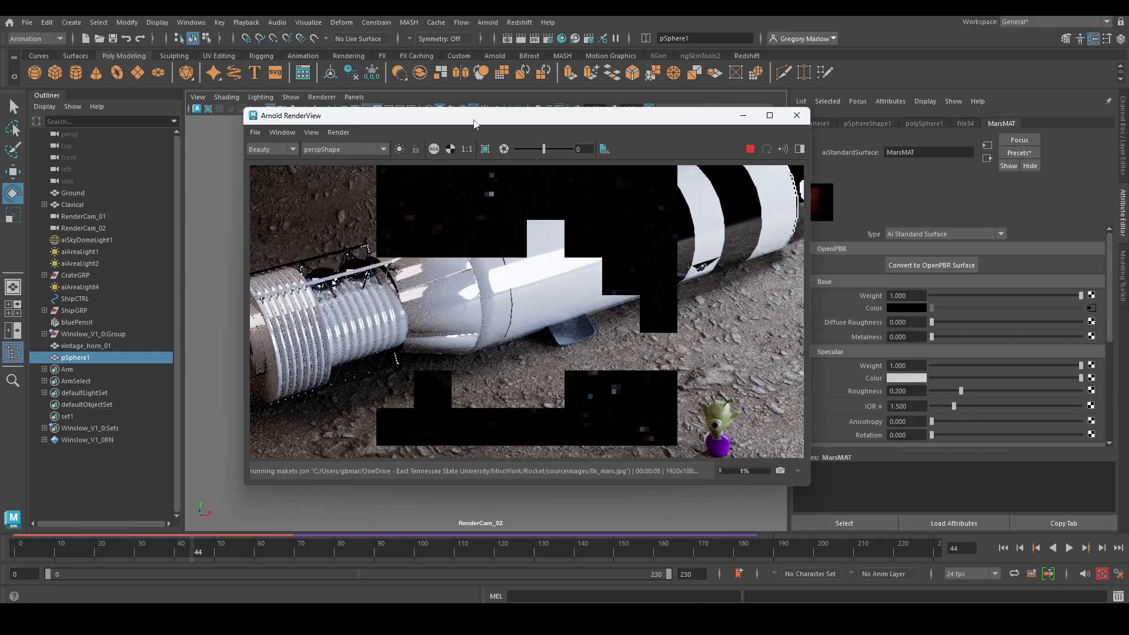
{"action": "left_click_drag", "start_coordinate": [474, 123], "coordinate": [647, 87]}
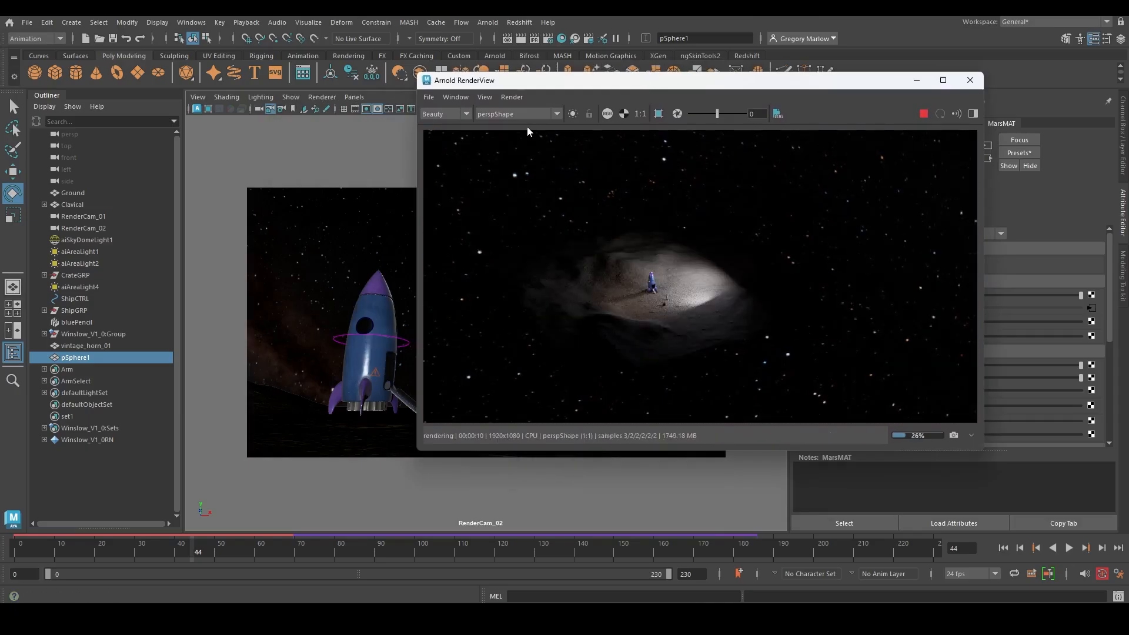
{"action": "left_click", "coordinate": [559, 114]}
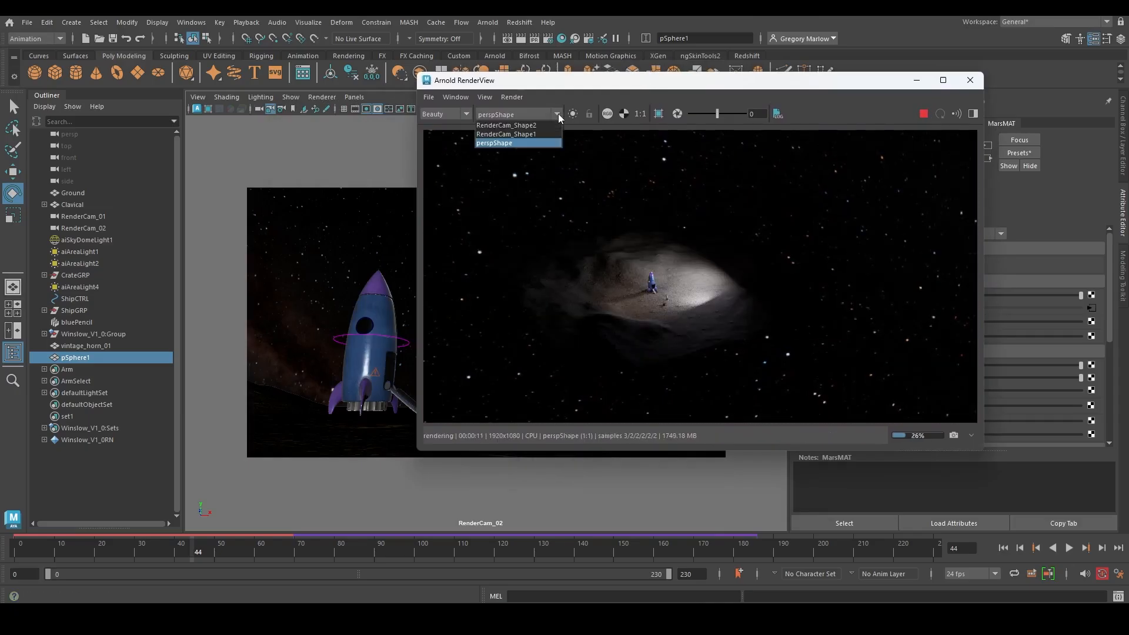
{"action": "left_click", "coordinate": [525, 127]}
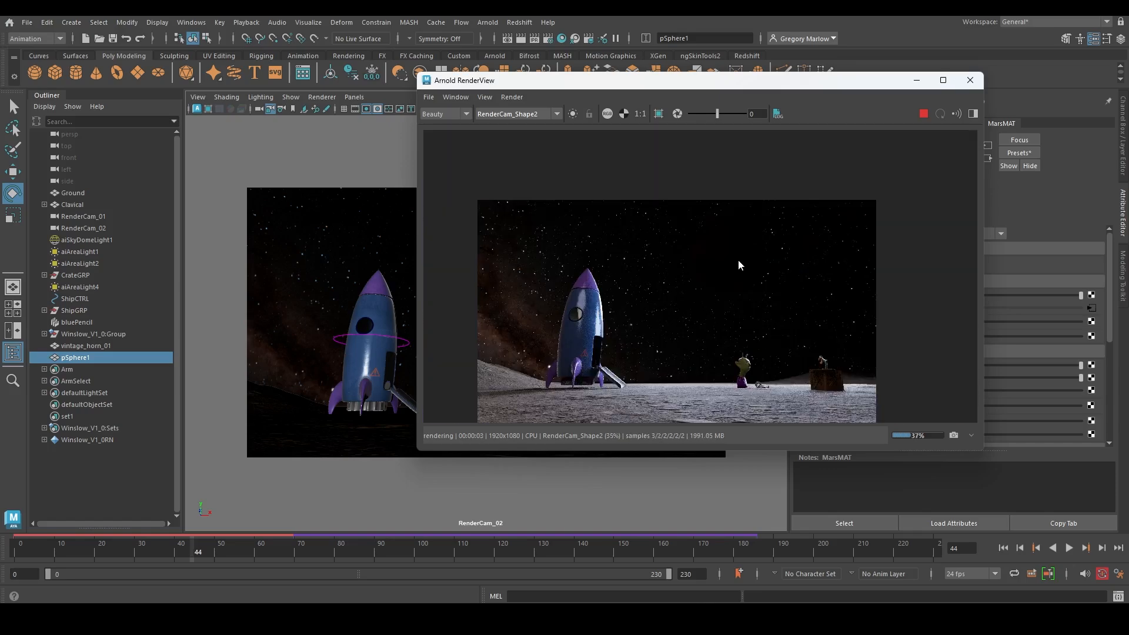
{"action": "left_click", "coordinate": [739, 260]}
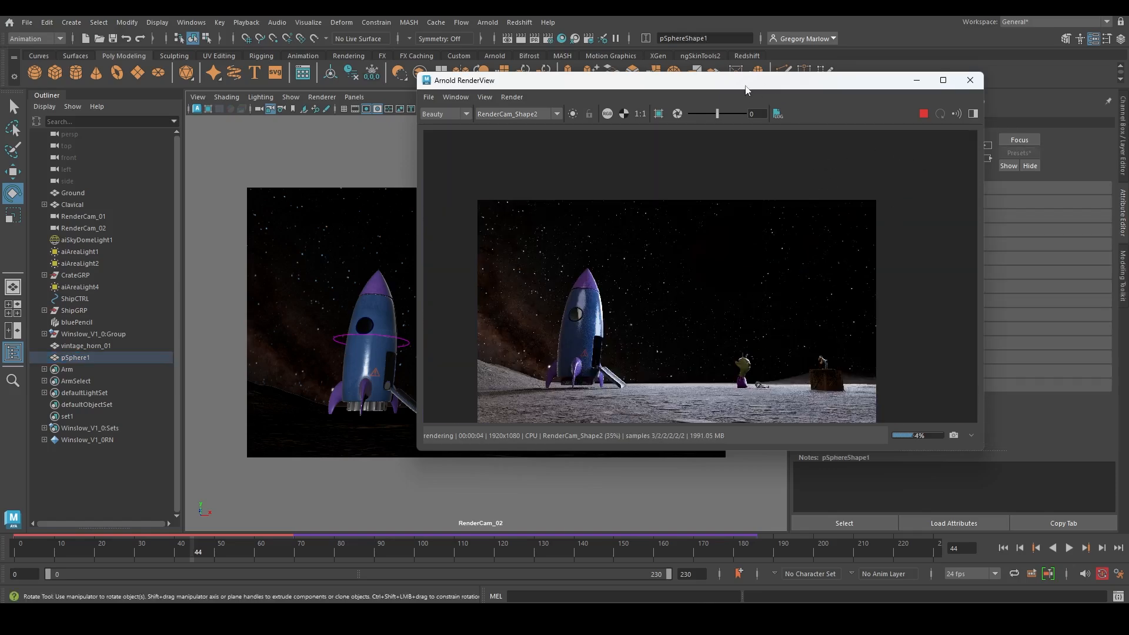
- Go to frame 213 on the timeline and move the render window clear of the material attributes
{"action": "mouse_move", "coordinate": [732, 87]}
{"action": "left_mouse_down"}
{"action": "mouse_move", "coordinate": [894, 83]}
{"action": "mouse_move", "coordinate": [746, 74]}
{"action": "left_mouse_up"}
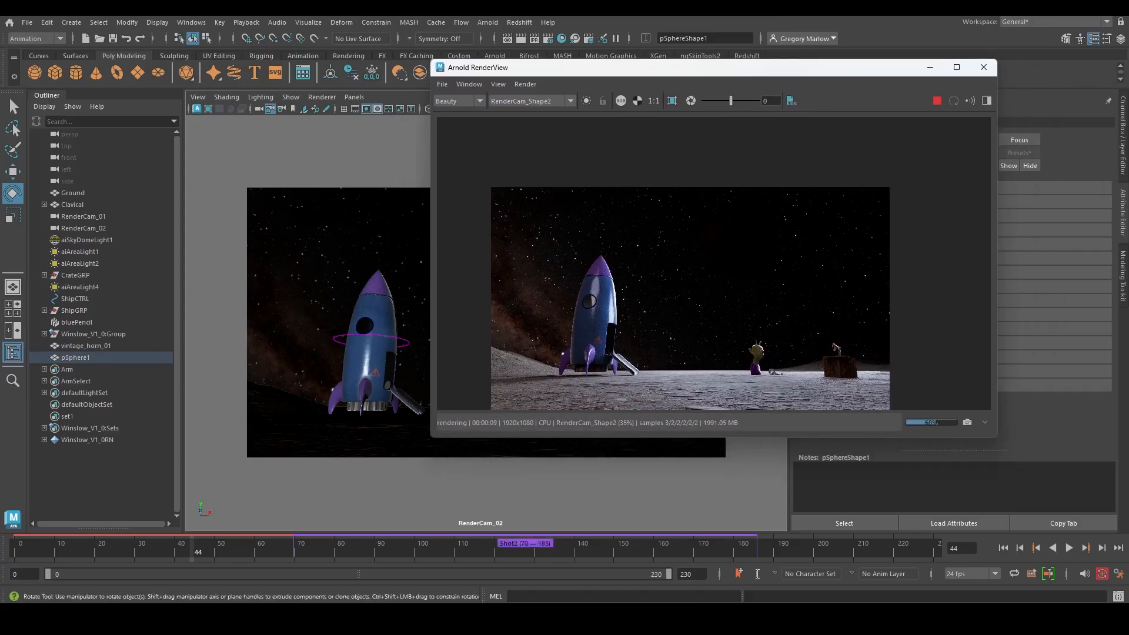
{"action": "left_click", "coordinate": [794, 553]}
{"action": "left_click_drag", "start_coordinate": [792, 552], "coordinate": [867, 559]}
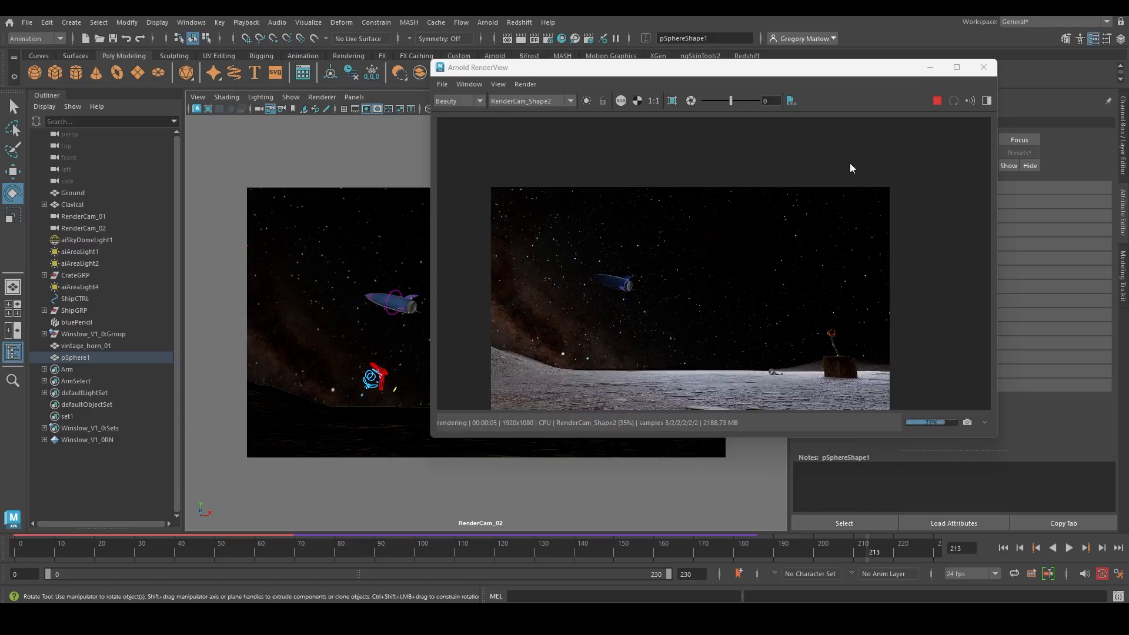
{"action": "left_click_drag", "start_coordinate": [869, 74], "coordinate": [554, 163]}
- Lower MarsMAT's specular weight to its minimum so the planet has no highlight
{"action": "left_click", "coordinate": [959, 123]}
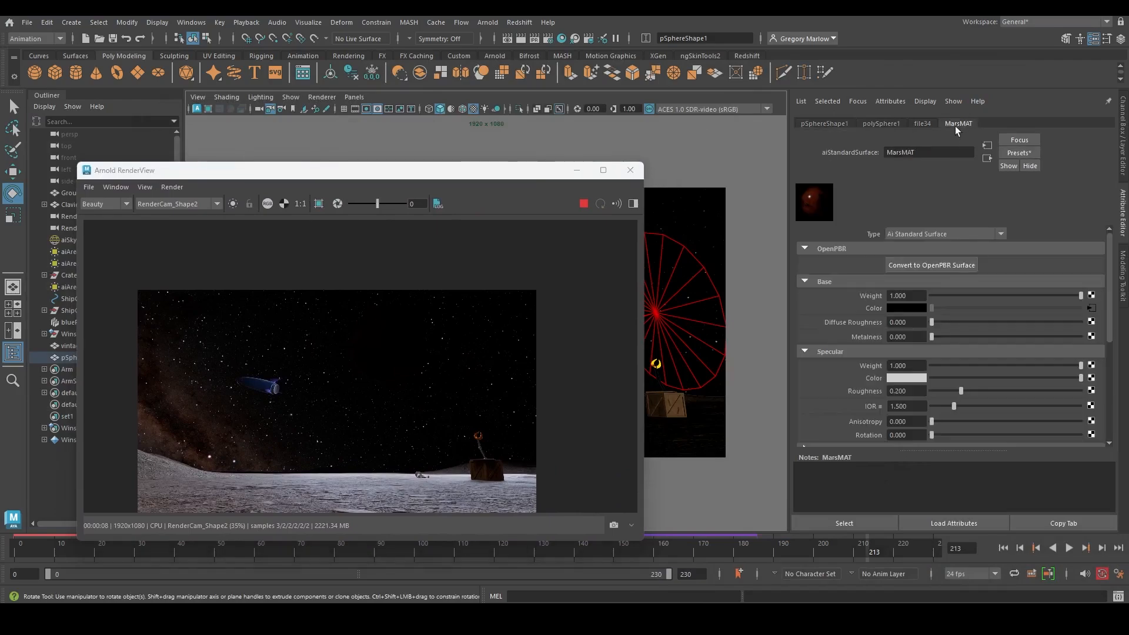
{"action": "scroll", "coordinate": [952, 387], "scroll_direction": "down", "scroll_amount": 5}
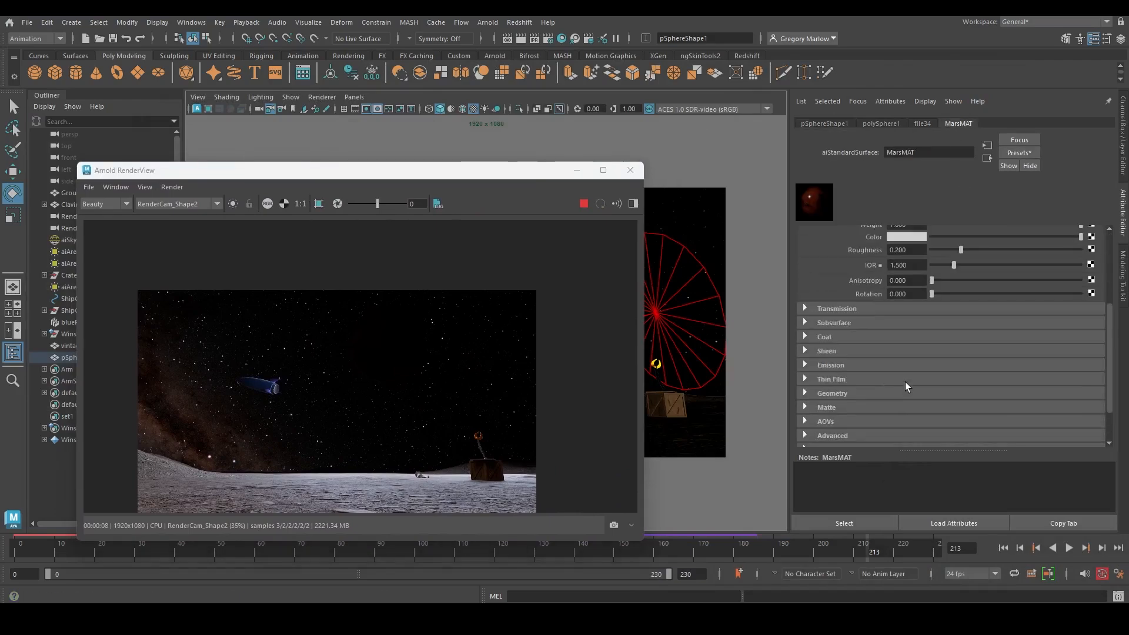
{"action": "scroll", "coordinate": [905, 382], "scroll_direction": "up", "scroll_amount": 4}
{"action": "left_click_drag", "start_coordinate": [1069, 329], "coordinate": [839, 337]}
- Set MarsMAT's emission weight to 1.000
{"action": "scroll", "coordinate": [845, 391], "scroll_direction": "down", "scroll_amount": 4}
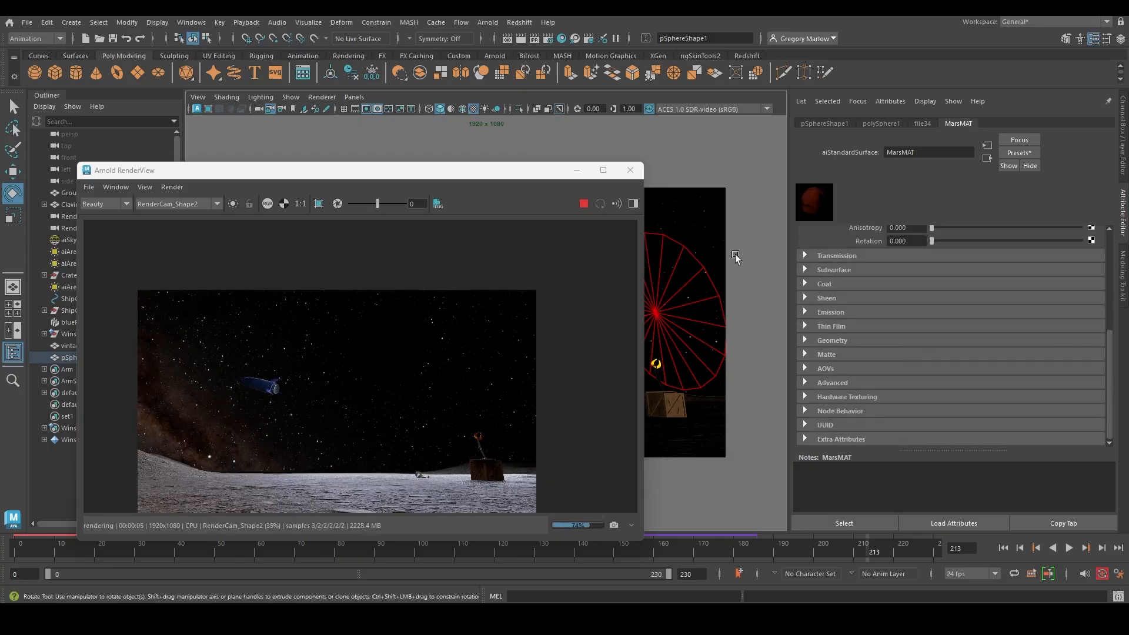
{"action": "left_click", "coordinate": [806, 312]}
{"action": "left_click", "coordinate": [954, 328]}
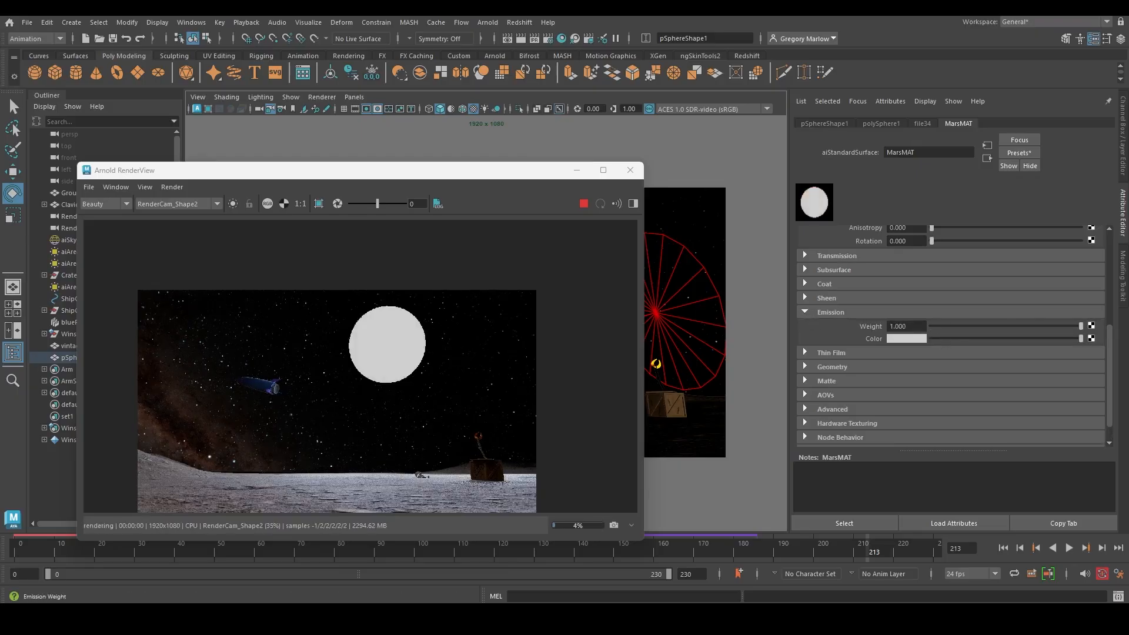
- Open an enlarged Hypershade and graph MarsMAT's shading network
{"action": "left_click", "coordinate": [1091, 339]}
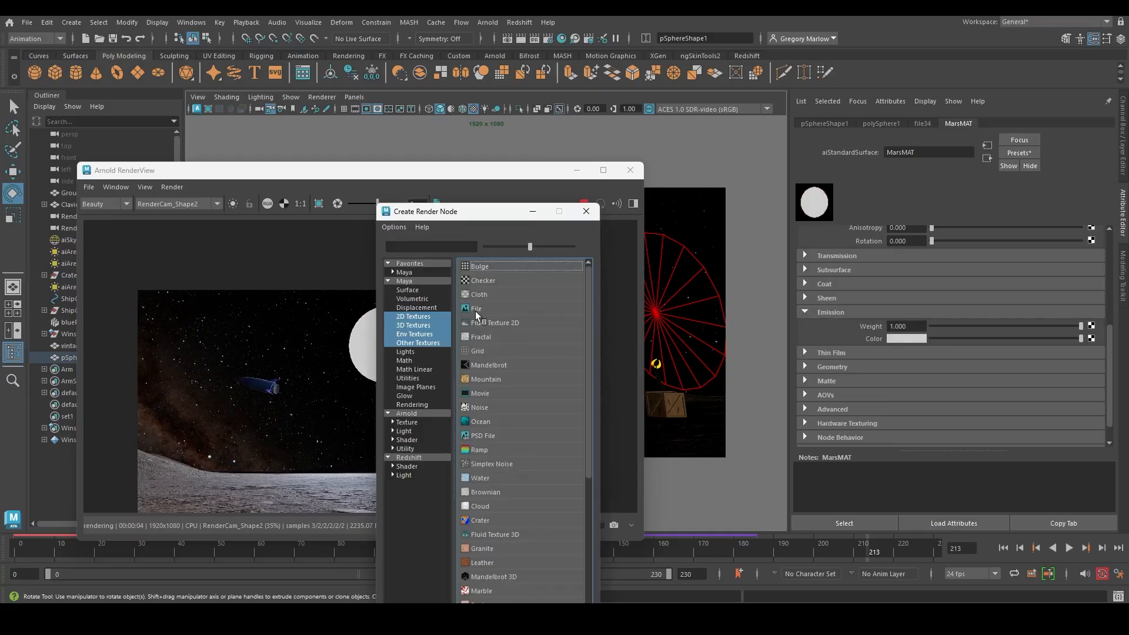
{"action": "left_click", "coordinate": [587, 215]}
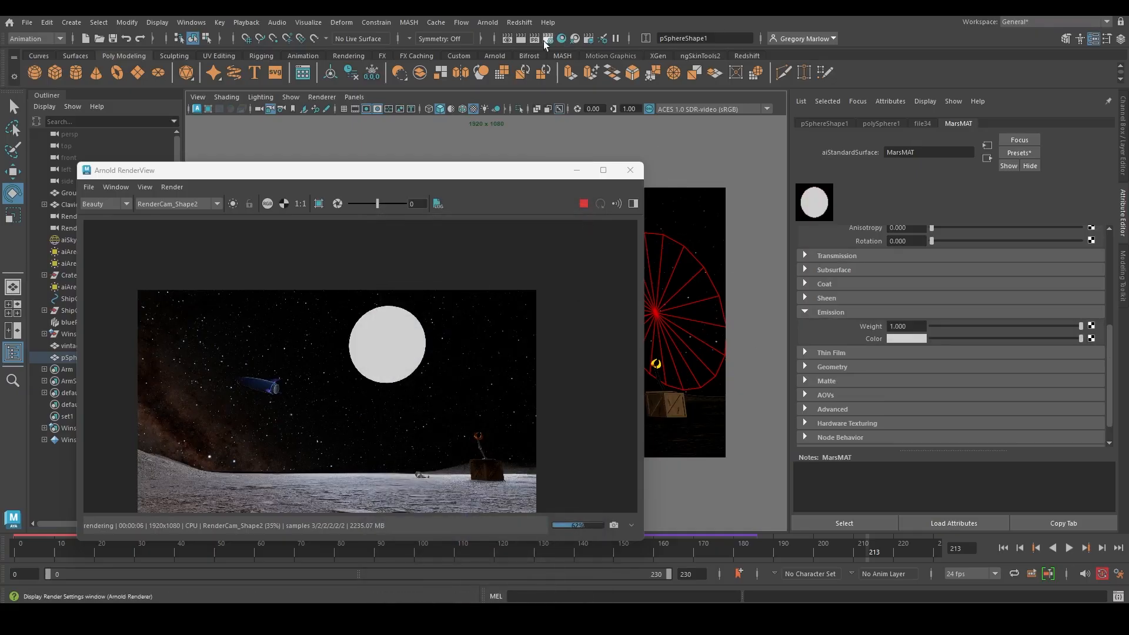
{"action": "left_click", "coordinate": [565, 41]}
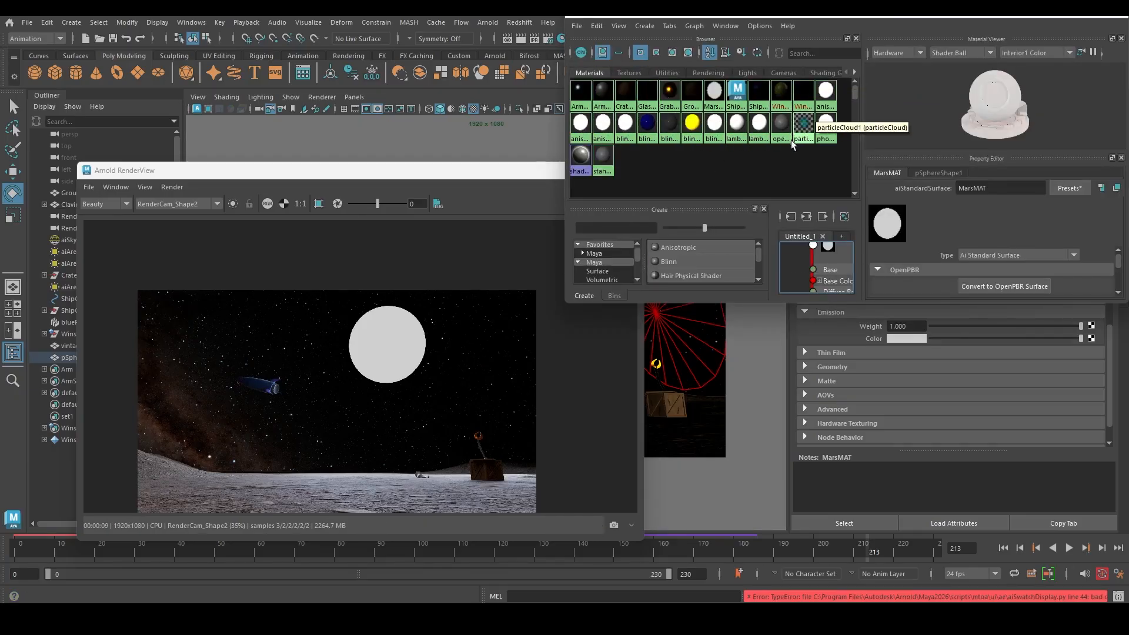
{"action": "left_click", "coordinate": [715, 98]}
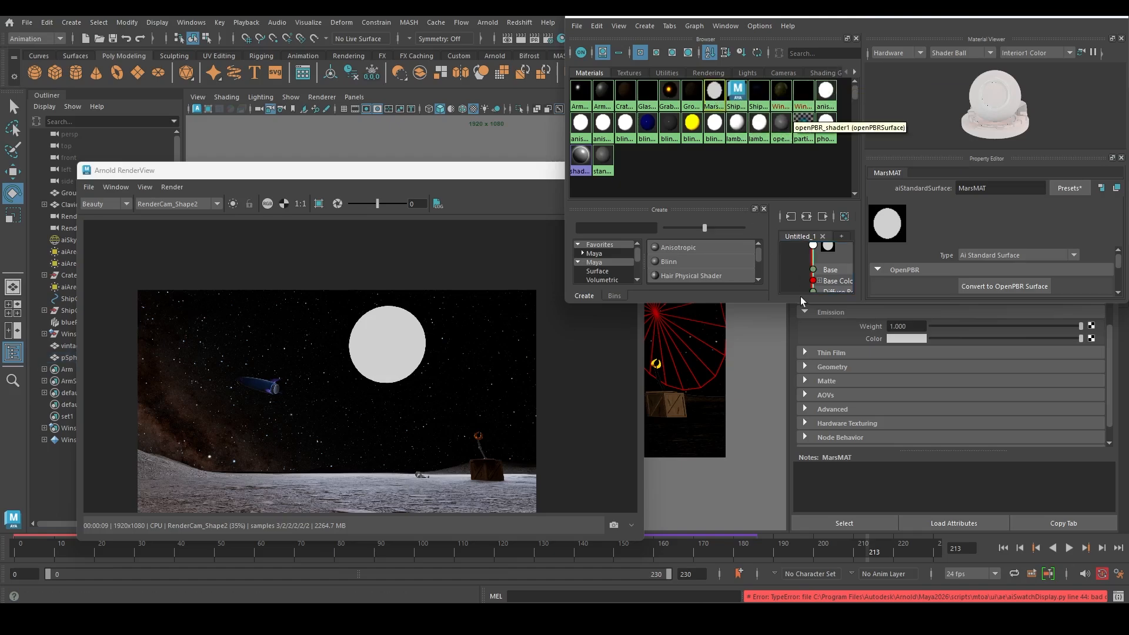
{"action": "left_click_drag", "start_coordinate": [798, 305], "coordinate": [798, 538]}
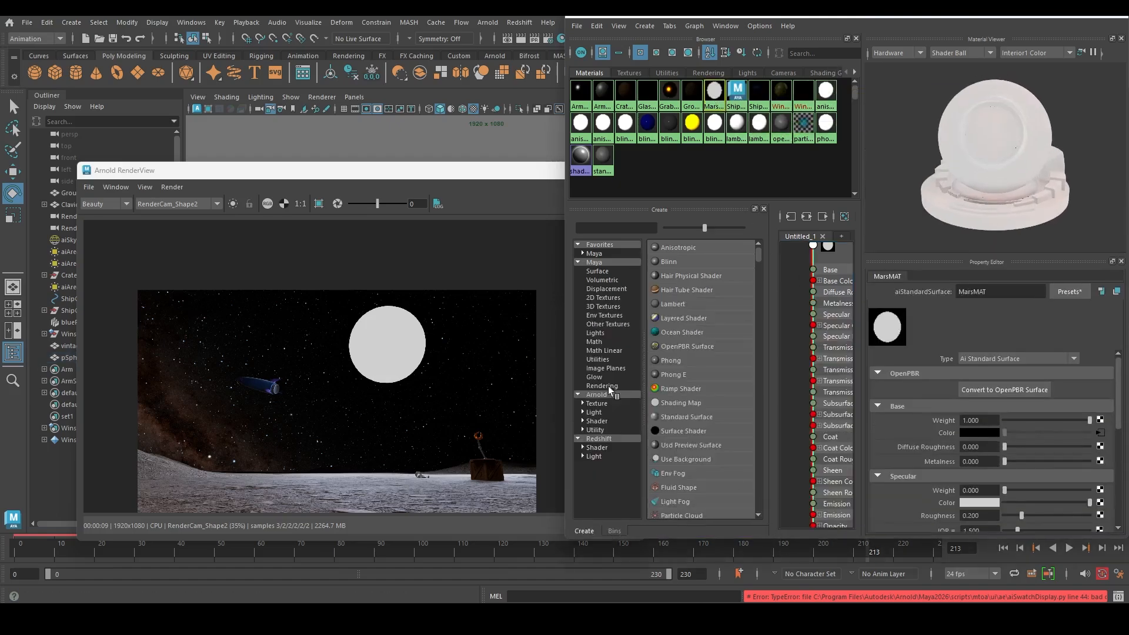
{"action": "left_click_drag", "start_coordinate": [564, 341], "coordinate": [420, 342]}
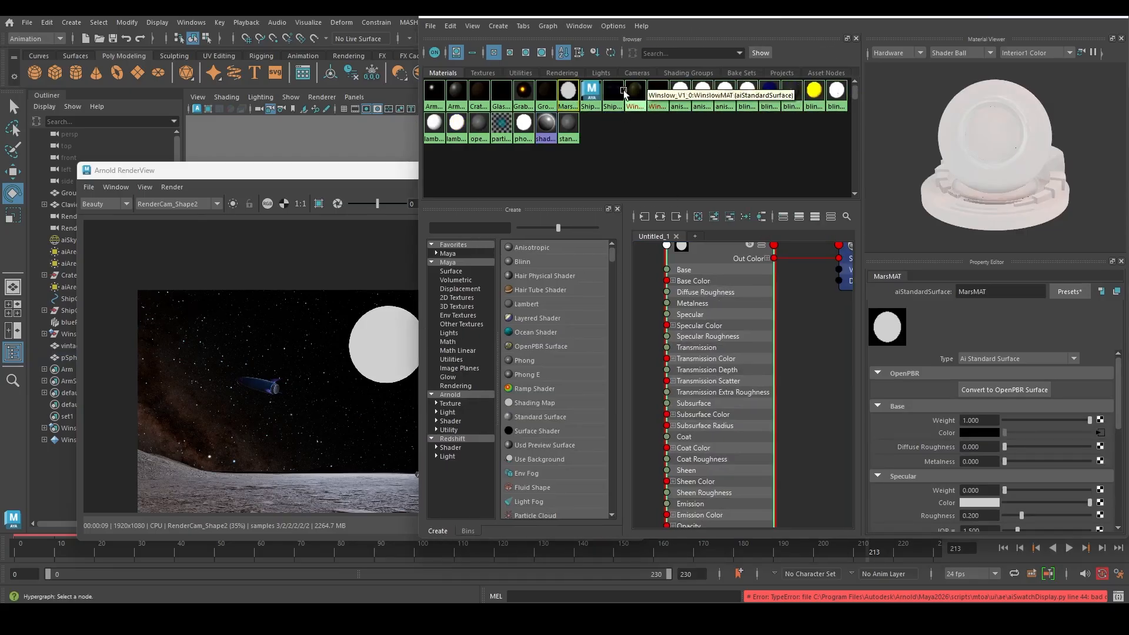
{"action": "right_click", "coordinate": [569, 94]}
{"action": "left_click", "coordinate": [570, 127]}
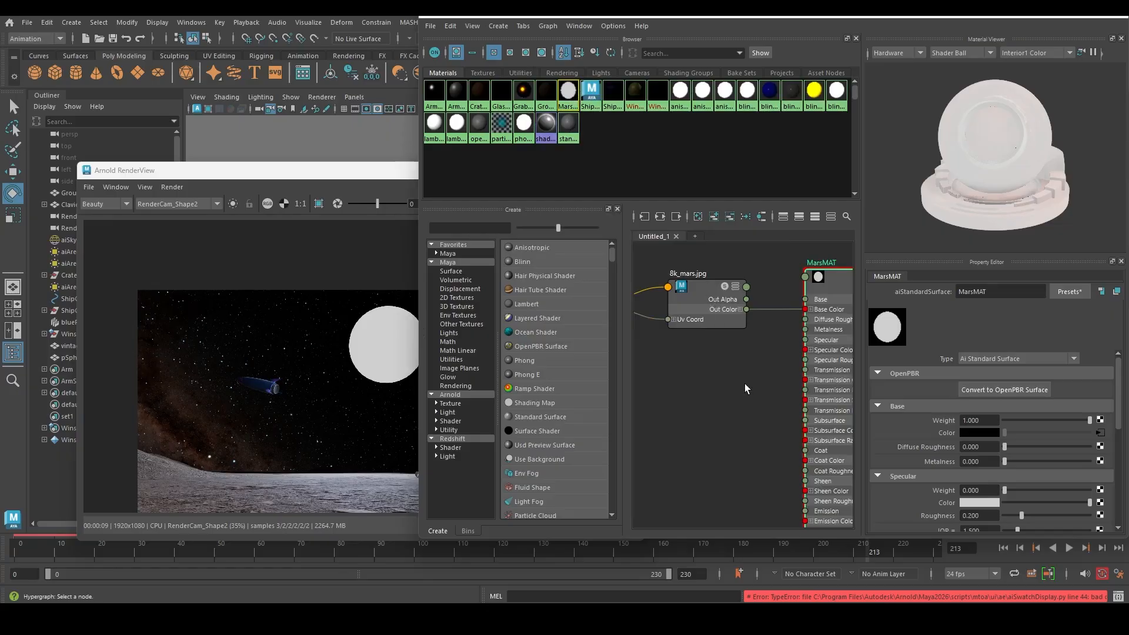
- Connect the 8k_mars.jpg node's Out Color to MarsMAT's Emission Color and bring the render window forward
{"action": "scroll", "coordinate": [743, 385], "scroll_direction": "down", "scroll_amount": 2}
{"action": "middle_click_drag", "start_coordinate": [739, 399], "coordinate": [704, 366], "text": "alt"}
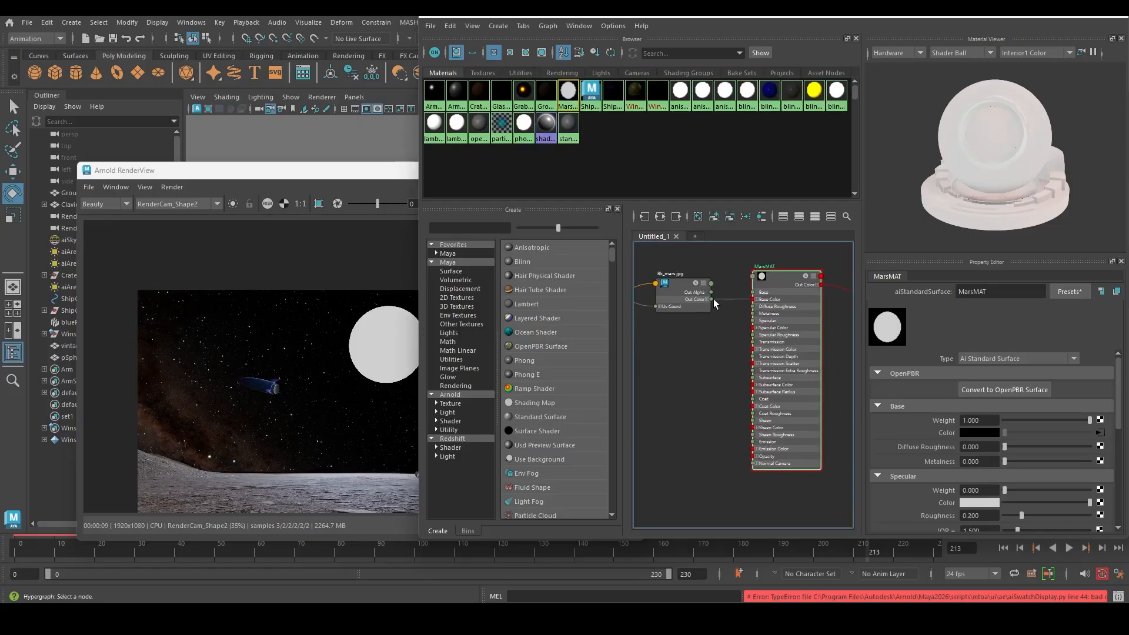
{"action": "left_click_drag", "start_coordinate": [711, 299], "coordinate": [756, 449]}
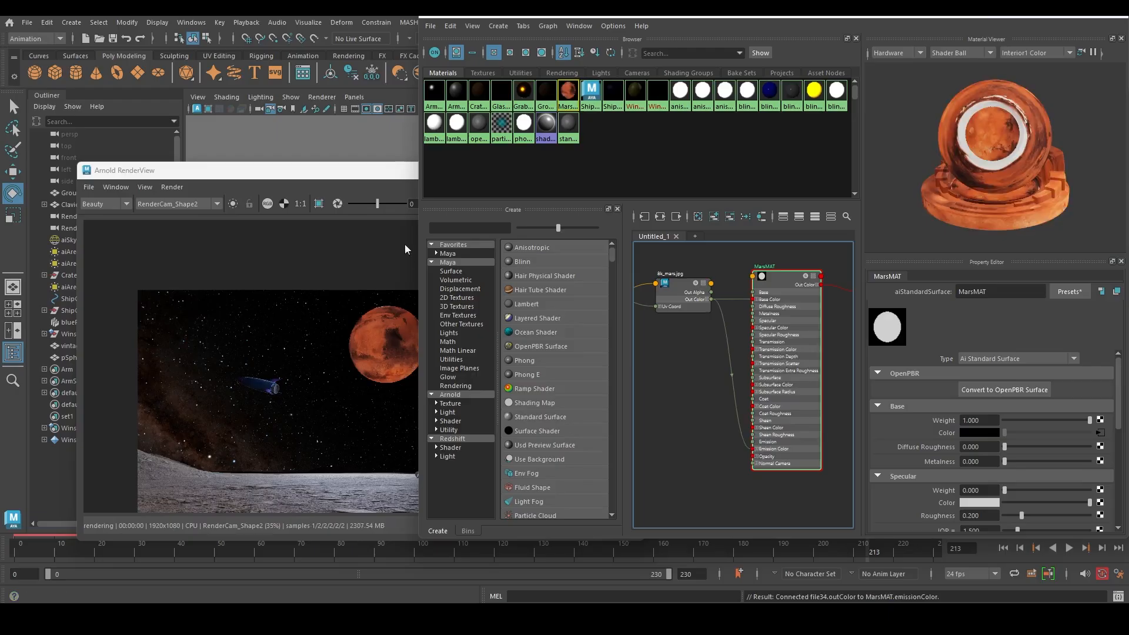
{"action": "left_click", "coordinate": [358, 174]}
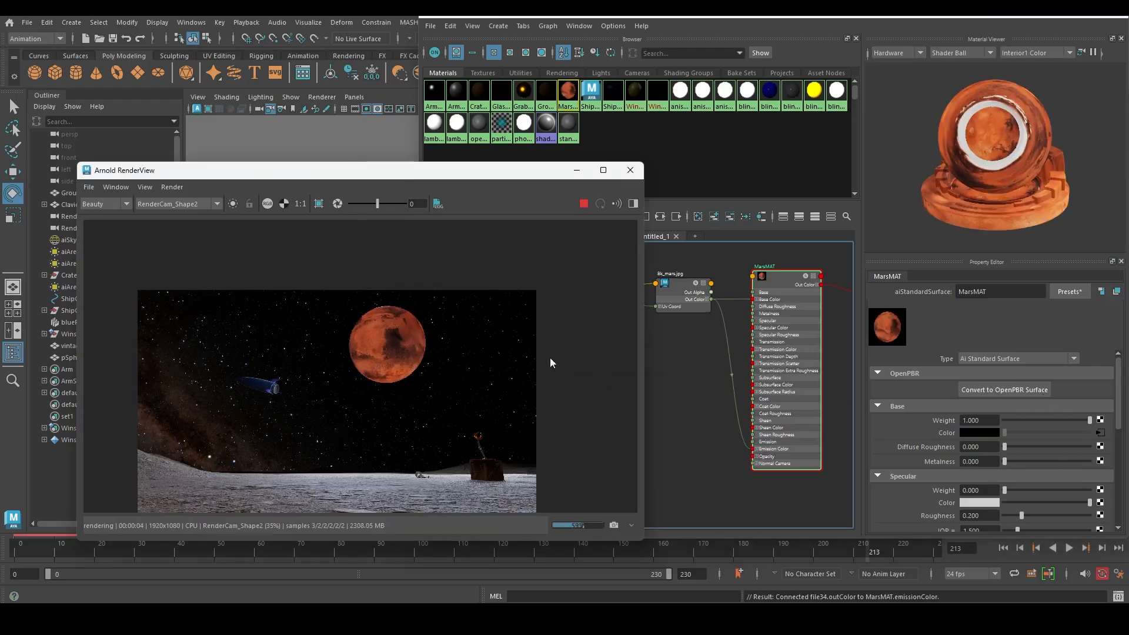
- Lower MarsMAT's emission weight to 0.196 while checking the planet's glow in the live render
{"action": "scroll", "coordinate": [1023, 471], "scroll_direction": "down", "scroll_amount": 5}
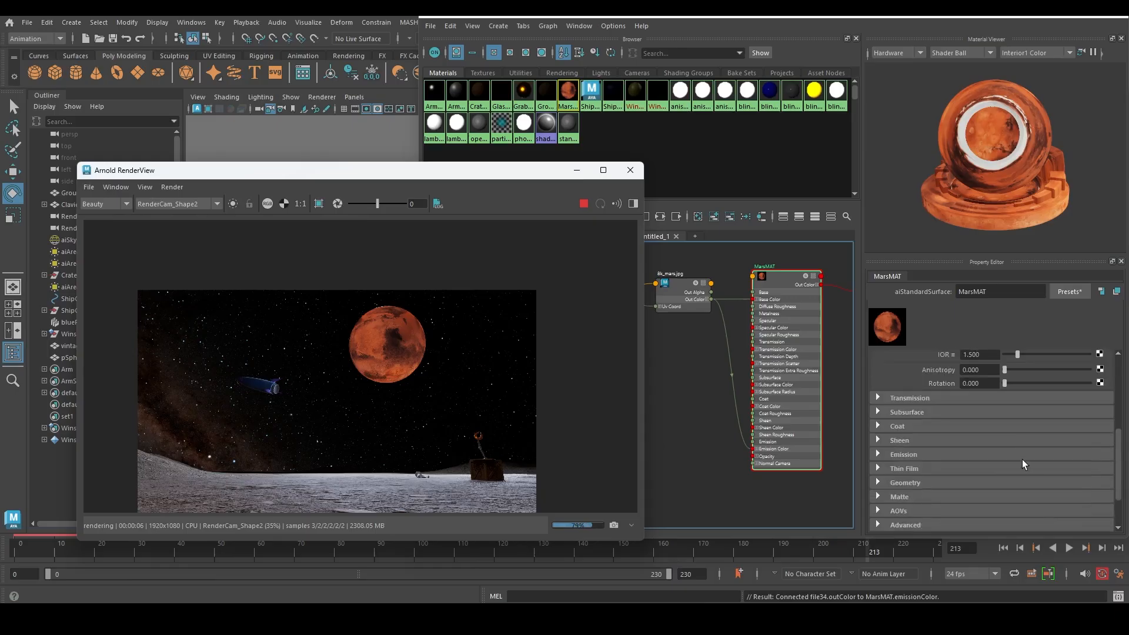
{"action": "scroll", "coordinate": [1022, 462], "scroll_direction": "down", "scroll_amount": 2}
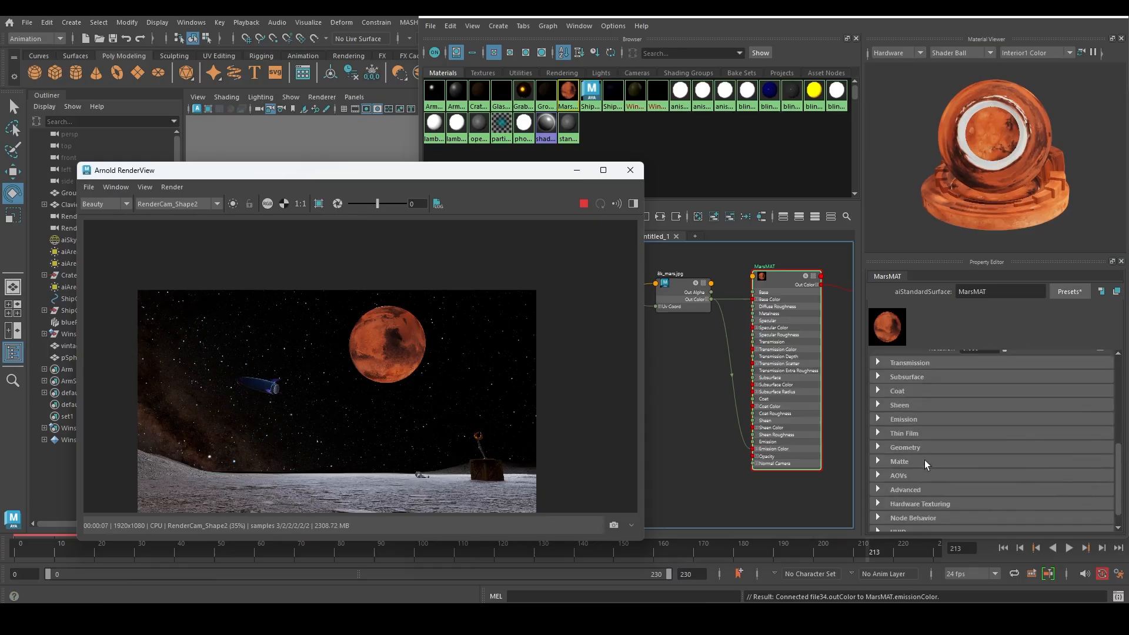
{"action": "left_click", "coordinate": [900, 419]}
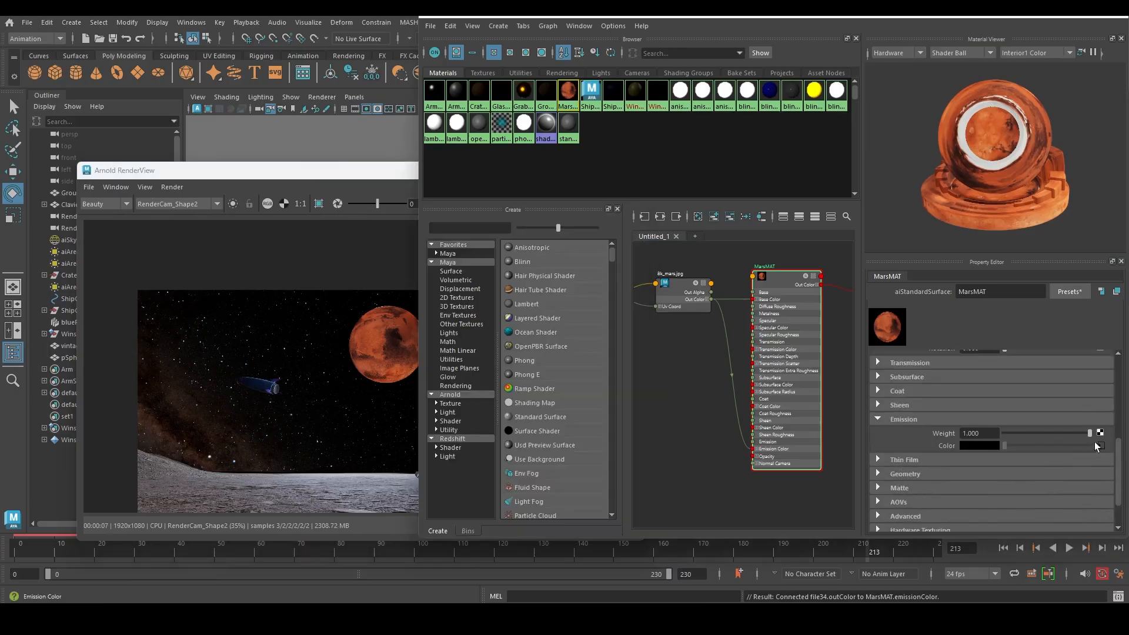
{"action": "left_click_drag", "start_coordinate": [1090, 434], "coordinate": [1041, 439]}
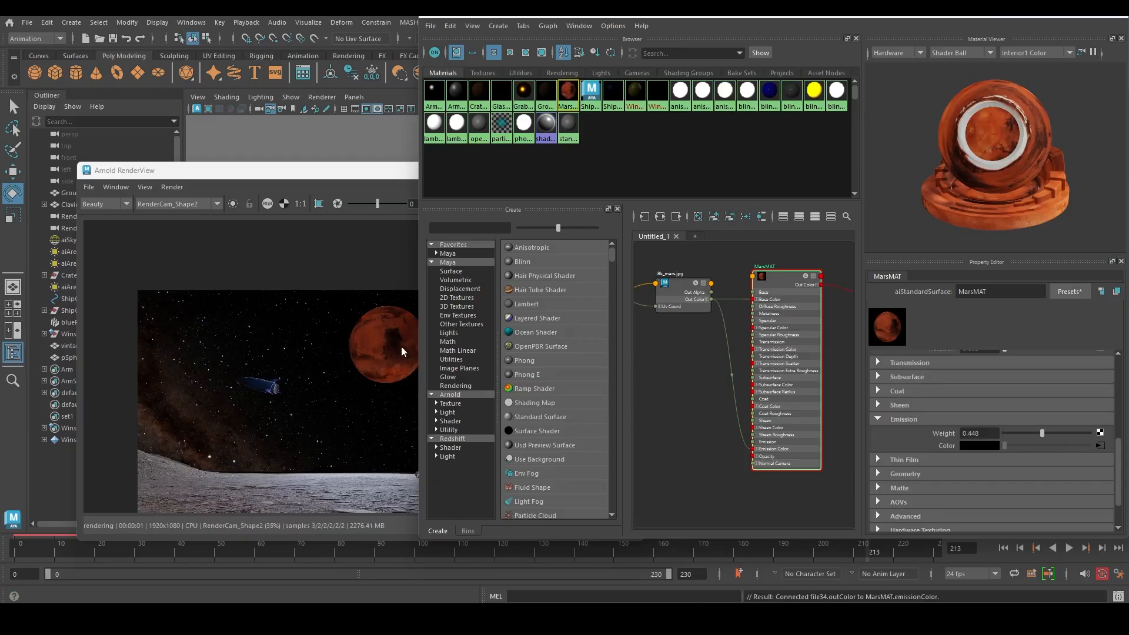
{"action": "left_click", "coordinate": [352, 178]}
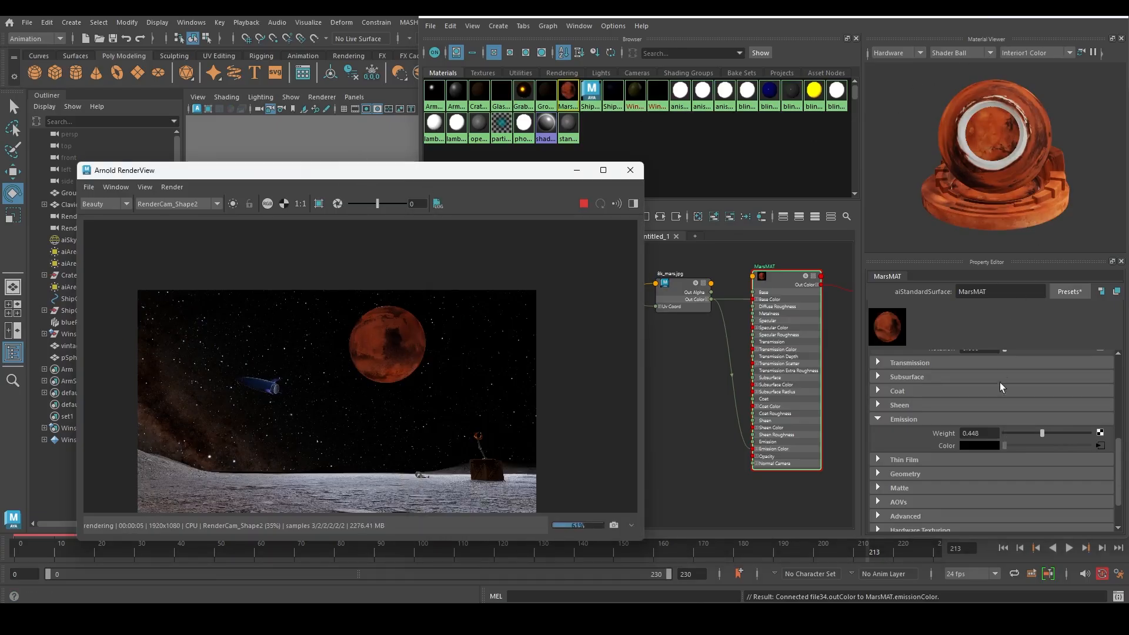
{"action": "left_click_drag", "start_coordinate": [1036, 436], "coordinate": [1030, 440]}
{"action": "left_click_drag", "start_coordinate": [1029, 436], "coordinate": [1021, 436]}
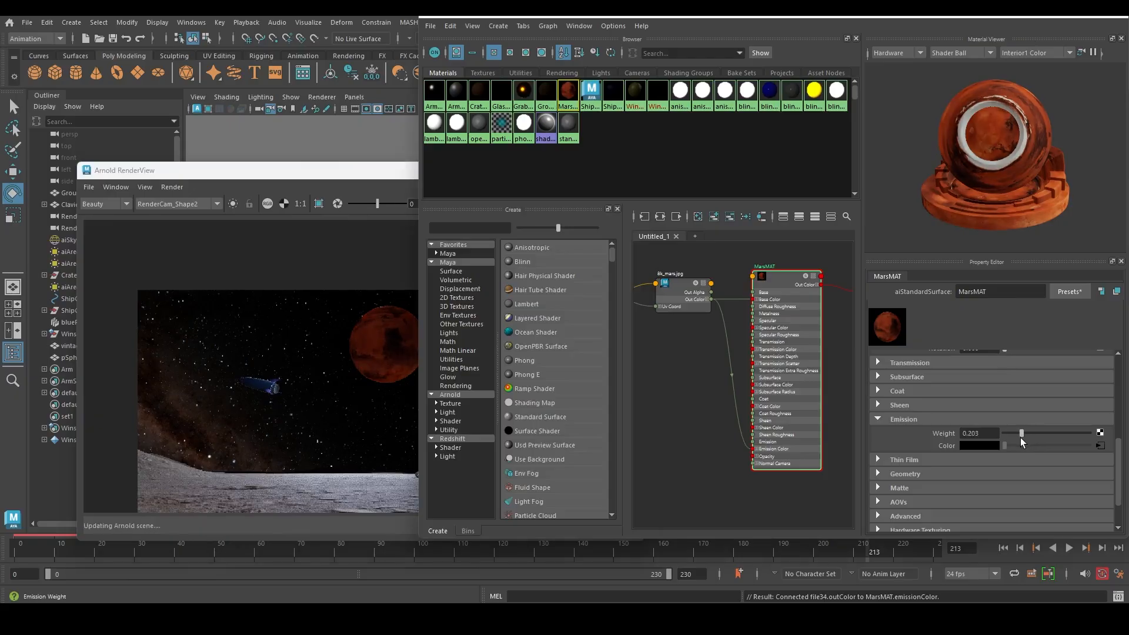
{"action": "left_click", "coordinate": [341, 172]}
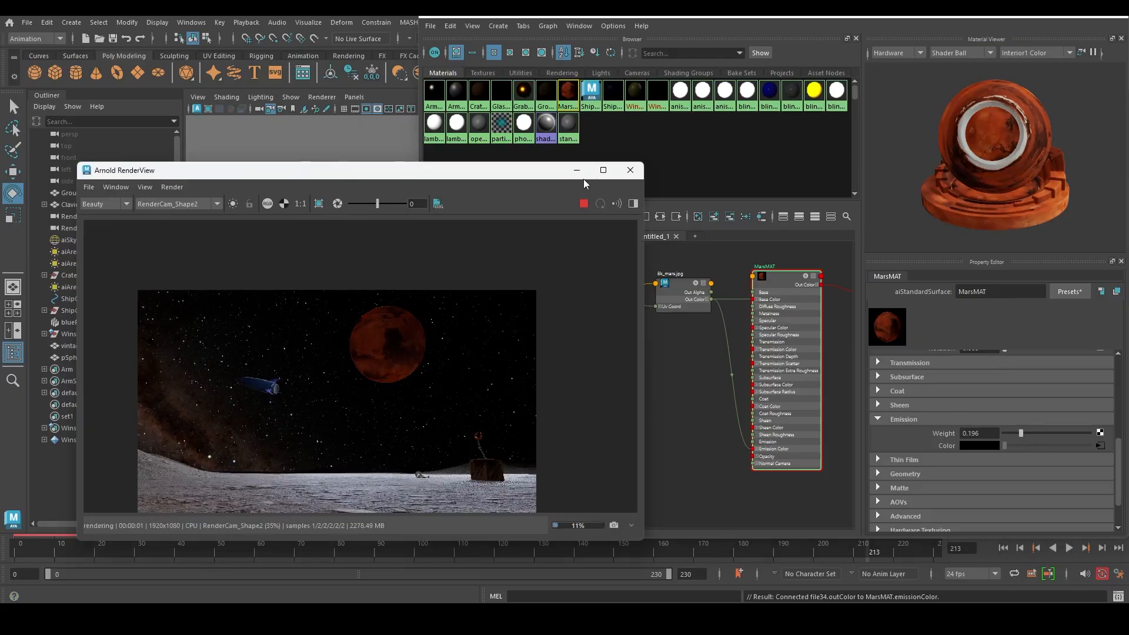
- Close the render and Hypershade windows and duplicate aiAreaLight2 in the perspective view
{"action": "left_click", "coordinate": [630, 170]}
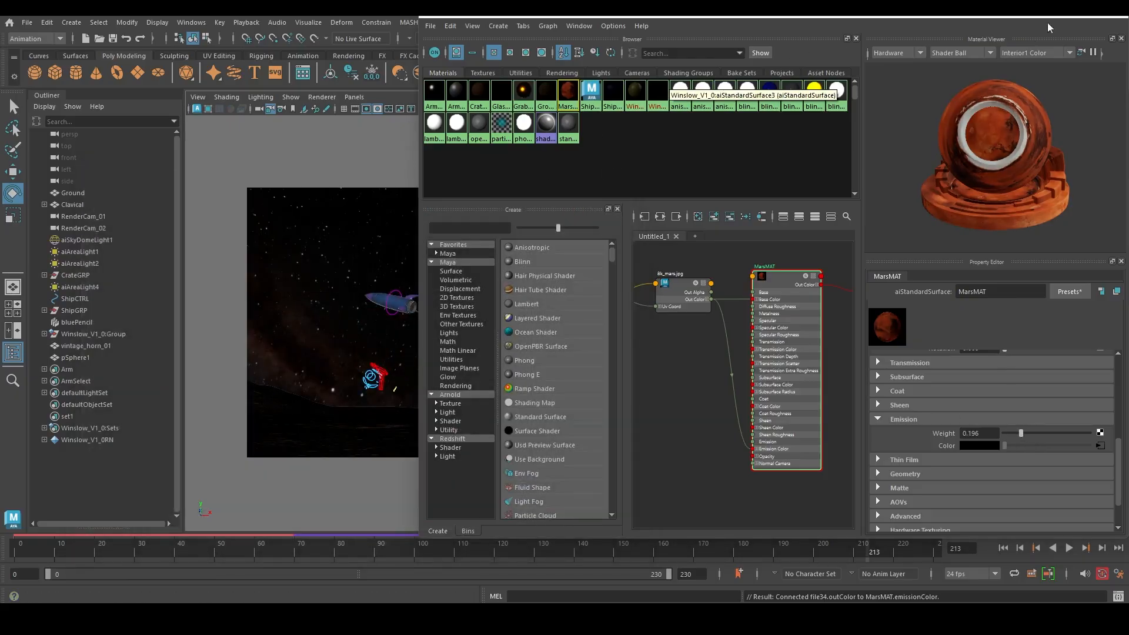
{"action": "left_click", "coordinate": [1115, 10]}
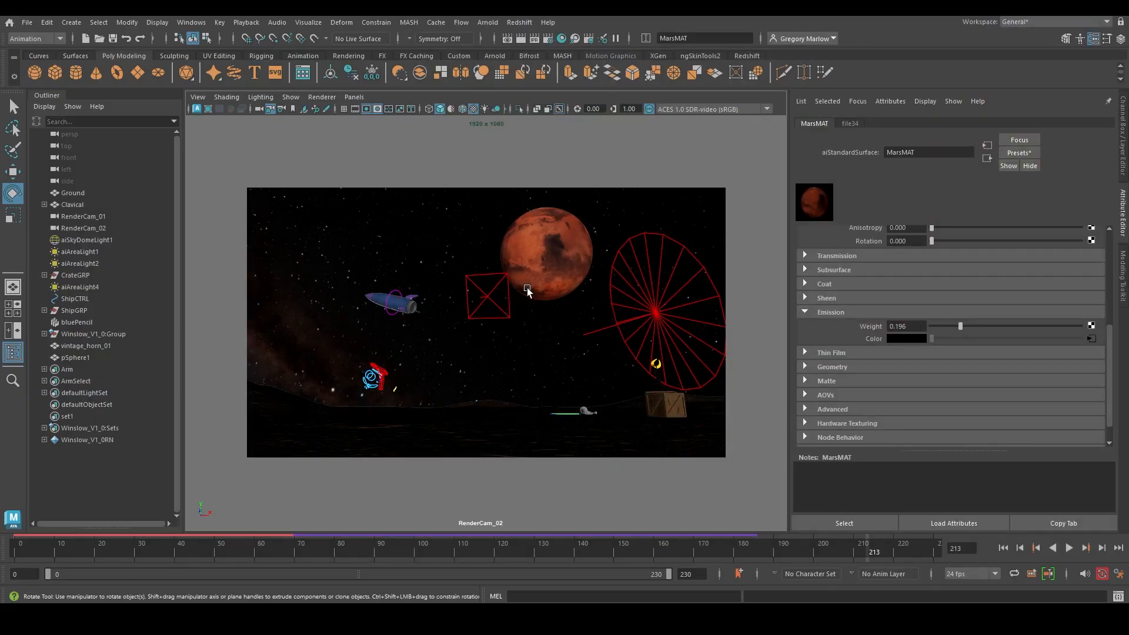
{"action": "left_click", "coordinate": [508, 299]}
{"action": "key", "text": "space"}
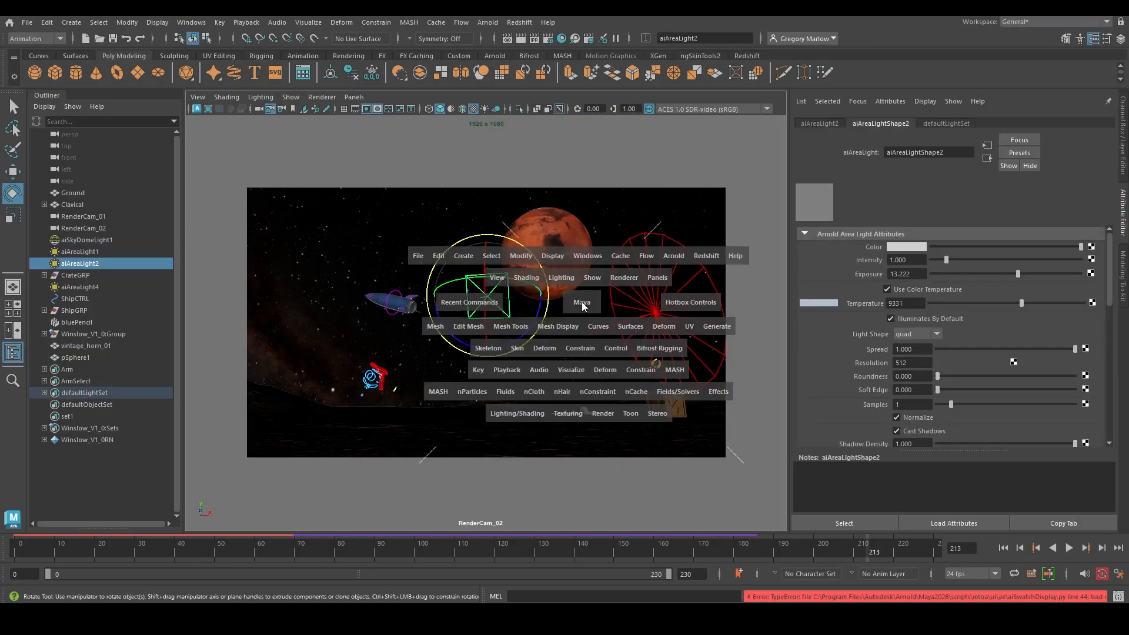
{"action": "left_click_drag", "start_coordinate": [582, 303], "coordinate": [610, 262]}
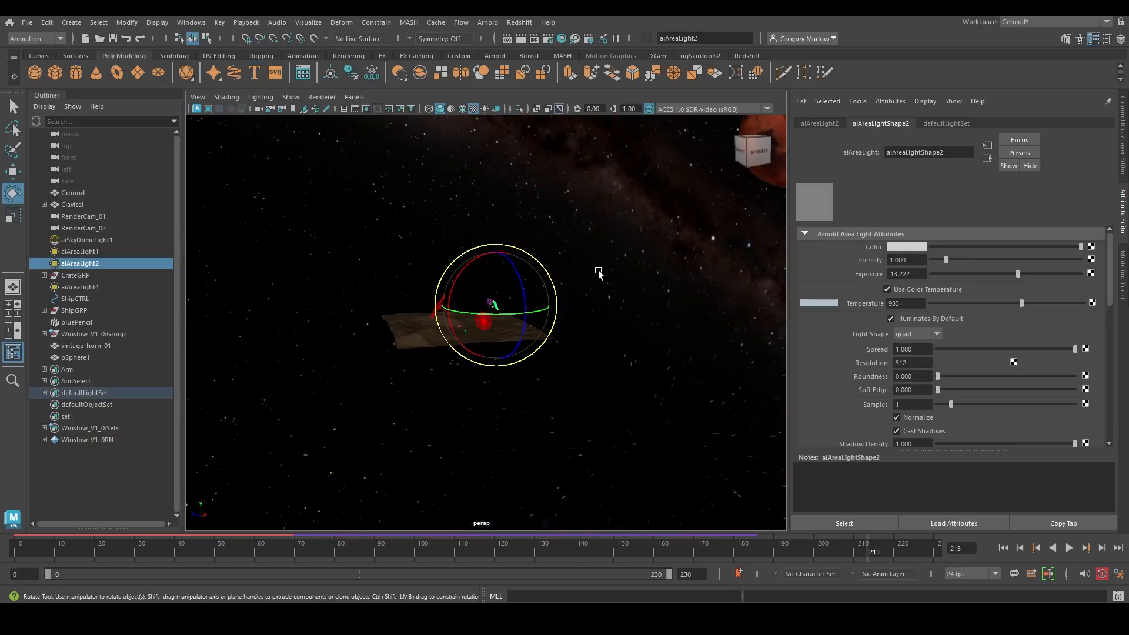
{"action": "key", "text": "ctrl+d"}
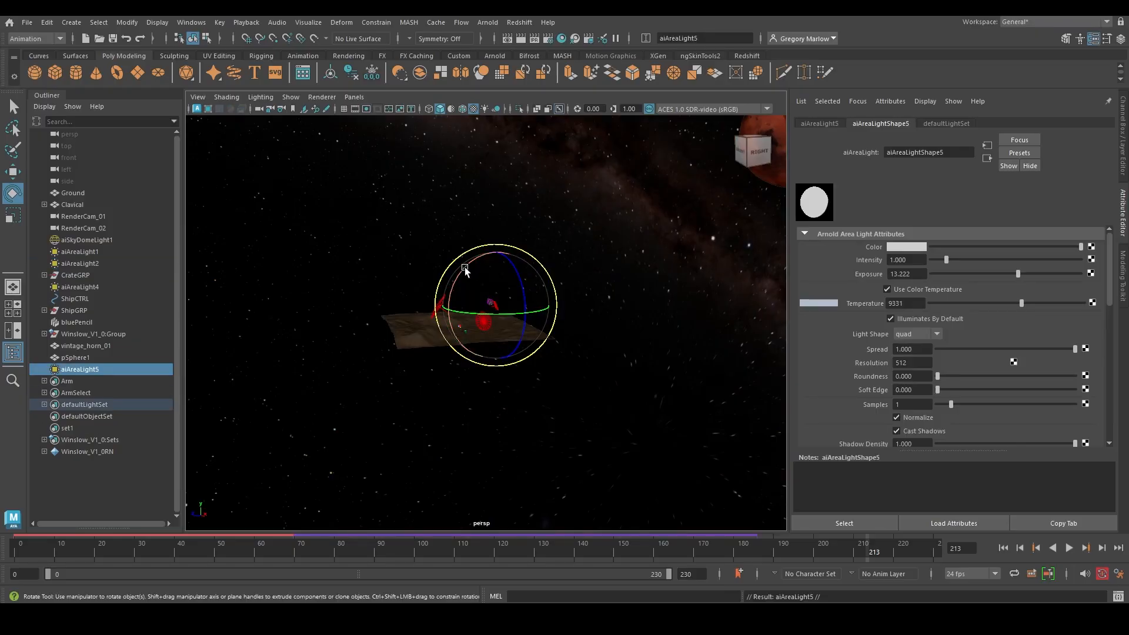
- Rotate and move the duplicated area light into place near the planet to illuminate it
{"action": "left_click_drag", "start_coordinate": [465, 267], "coordinate": [514, 266]}
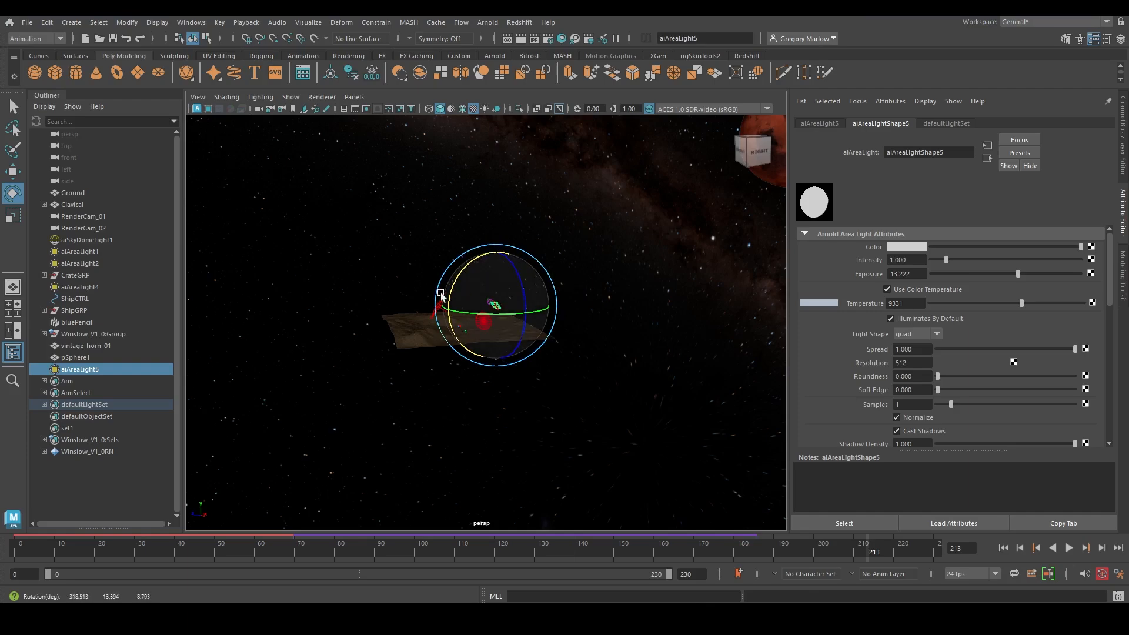
{"action": "left_click_drag", "start_coordinate": [441, 294], "coordinate": [544, 312], "text": "alt"}
{"action": "left_click_drag", "start_coordinate": [502, 311], "coordinate": [371, 267]}
{"action": "key", "text": "r"}
{"action": "key", "text": "w"}
{"action": "left_click_drag", "start_coordinate": [503, 289], "coordinate": [612, 281], "text": "alt"}
{"action": "left_click_drag", "start_coordinate": [523, 265], "coordinate": [527, 289]}
{"action": "key", "text": "e"}
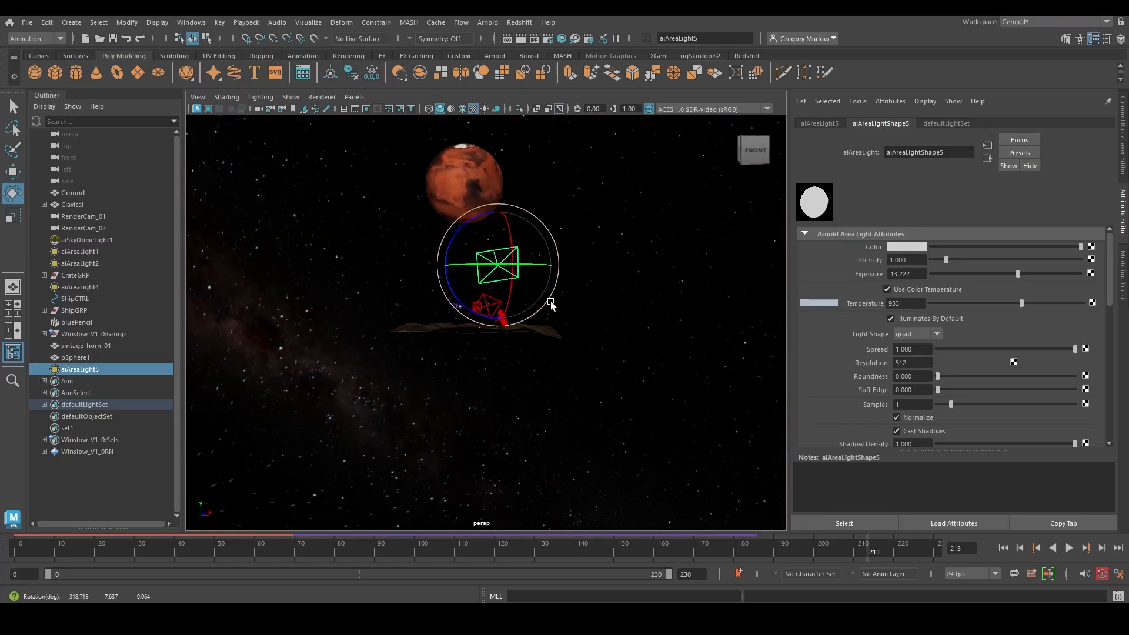
- Switch the viewport back to the RenderCam_02 camera
{"action": "key", "text": "space"}
{"action": "key", "text": "space"}
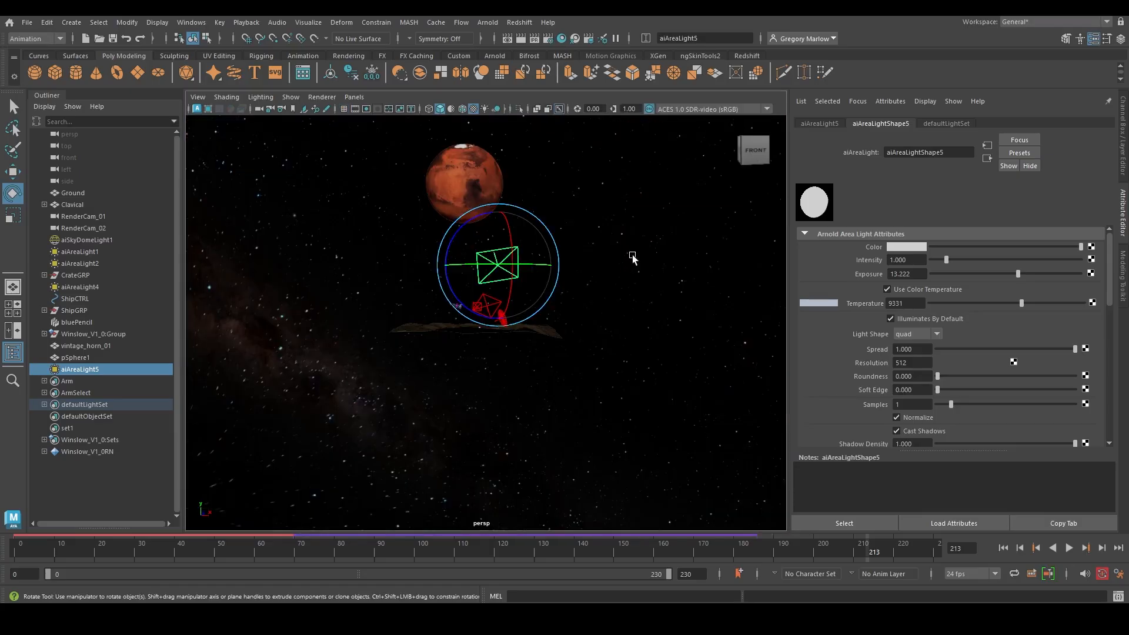
{"action": "key", "text": "space"}
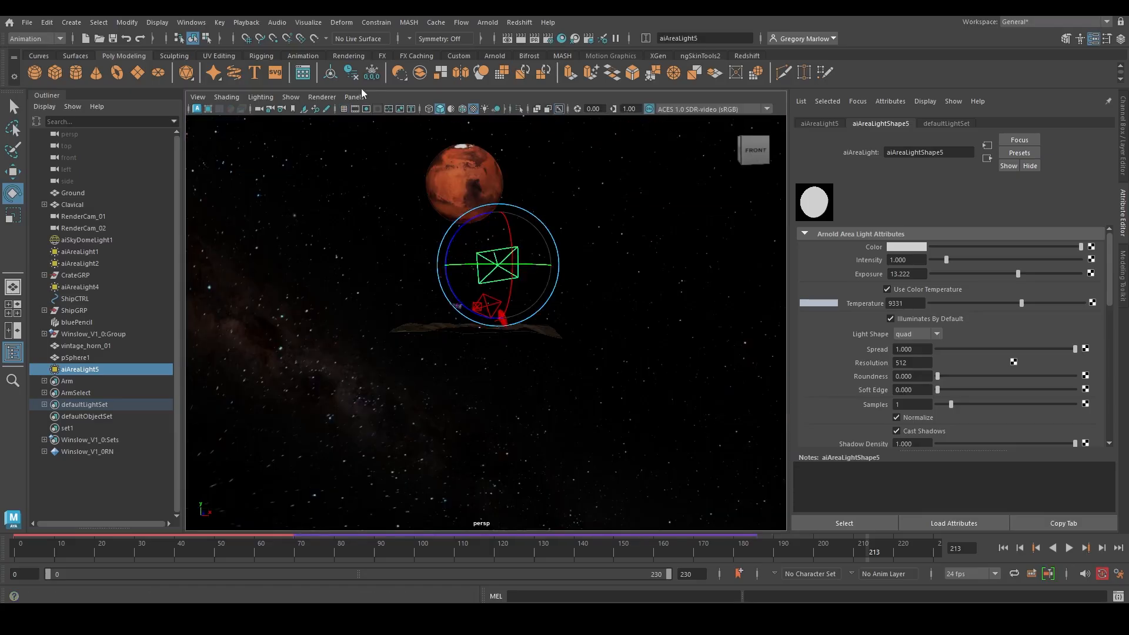
{"action": "left_click", "coordinate": [355, 98]}
{"action": "mouse_move", "coordinate": [388, 110]}
{"action": "left_click", "coordinate": [503, 125]}
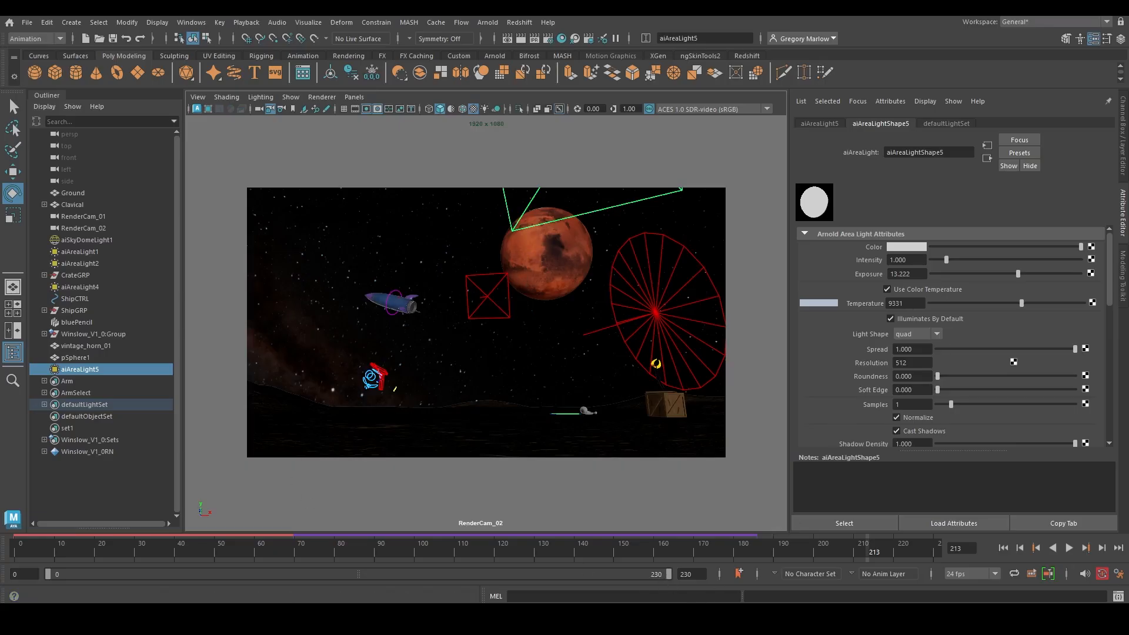
- Open the Arnold RenderView and raise the duplicated area light's exposure to 18.898
{"action": "left_click", "coordinate": [487, 22]}
{"action": "left_click", "coordinate": [505, 61]}
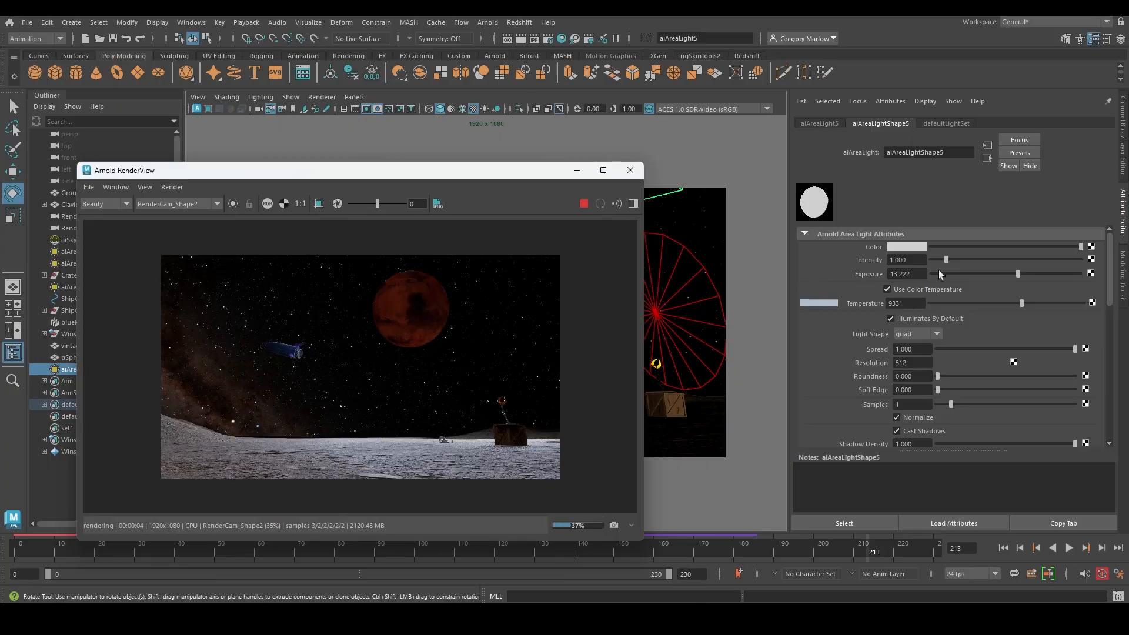
{"action": "left_click_drag", "start_coordinate": [1019, 280], "coordinate": [1044, 288]}
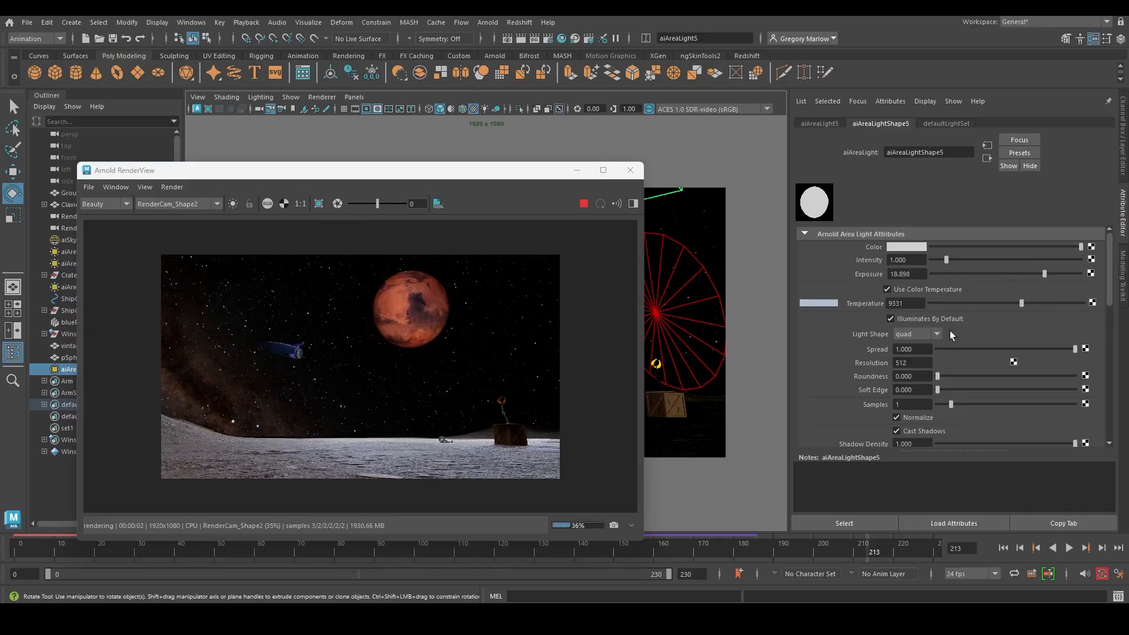
{"action": "scroll", "coordinate": [1010, 383], "scroll_direction": "down", "scroll_amount": 3}
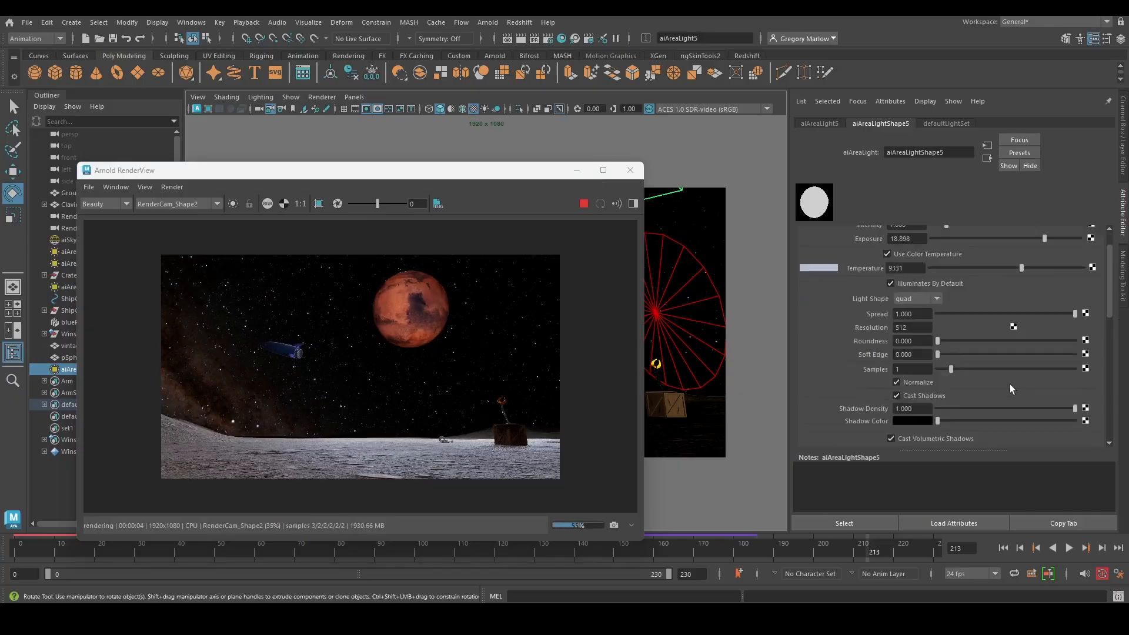
- Pick the planet in the render and set MarsMAT's emission weight to 0.060
{"action": "left_click", "coordinate": [432, 307]}
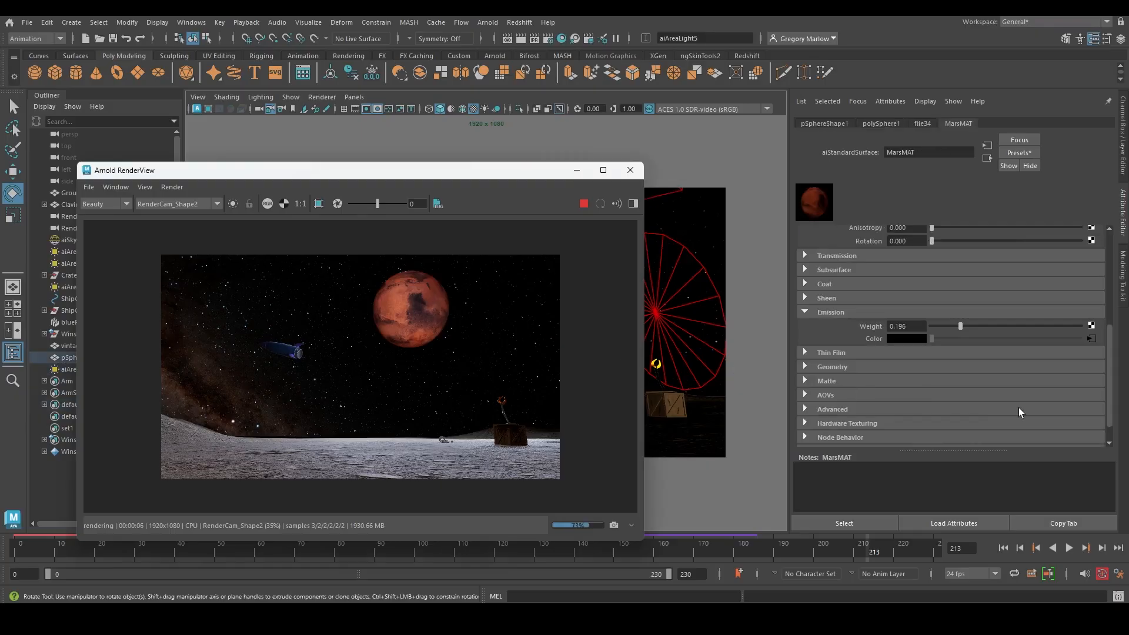
{"action": "left_click_drag", "start_coordinate": [960, 327], "coordinate": [864, 341]}
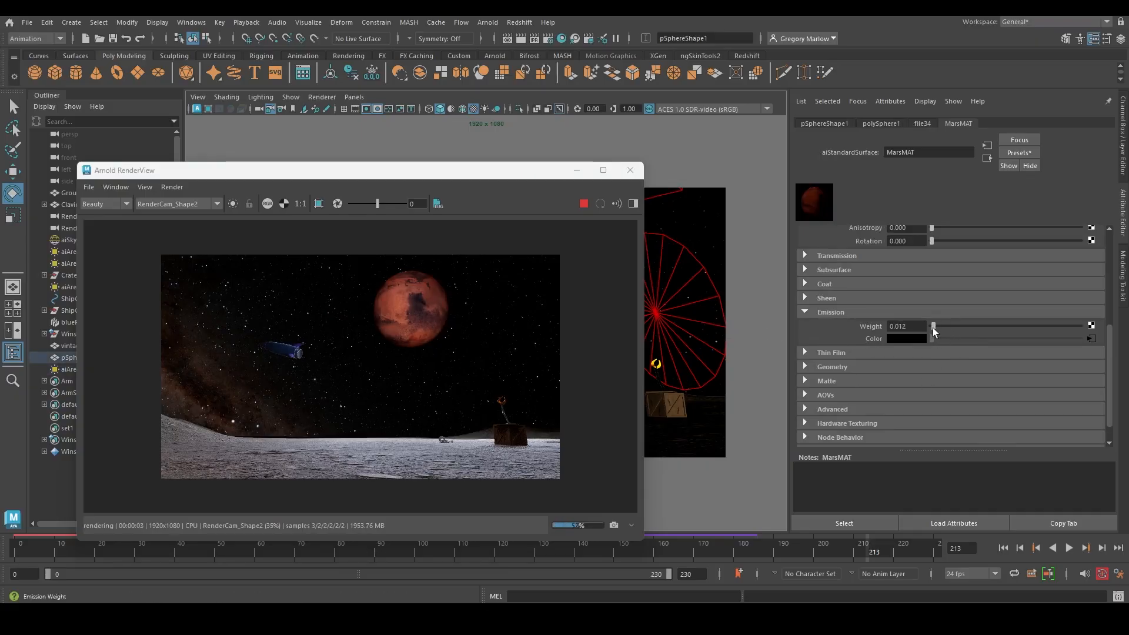
{"action": "left_click_drag", "start_coordinate": [934, 331], "coordinate": [941, 331]}
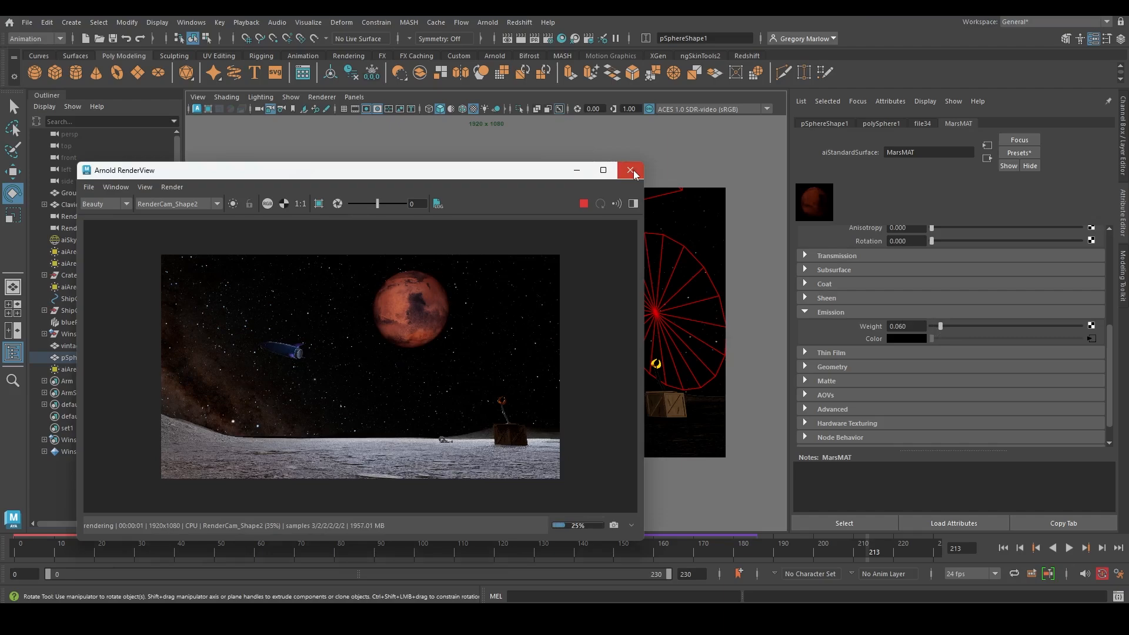
- Move the Arnold RenderView aside, select the planet's area light aiAreaLight5 and switch the viewport to the perspective camera
{"action": "left_click_drag", "start_coordinate": [476, 172], "coordinate": [288, 225]}
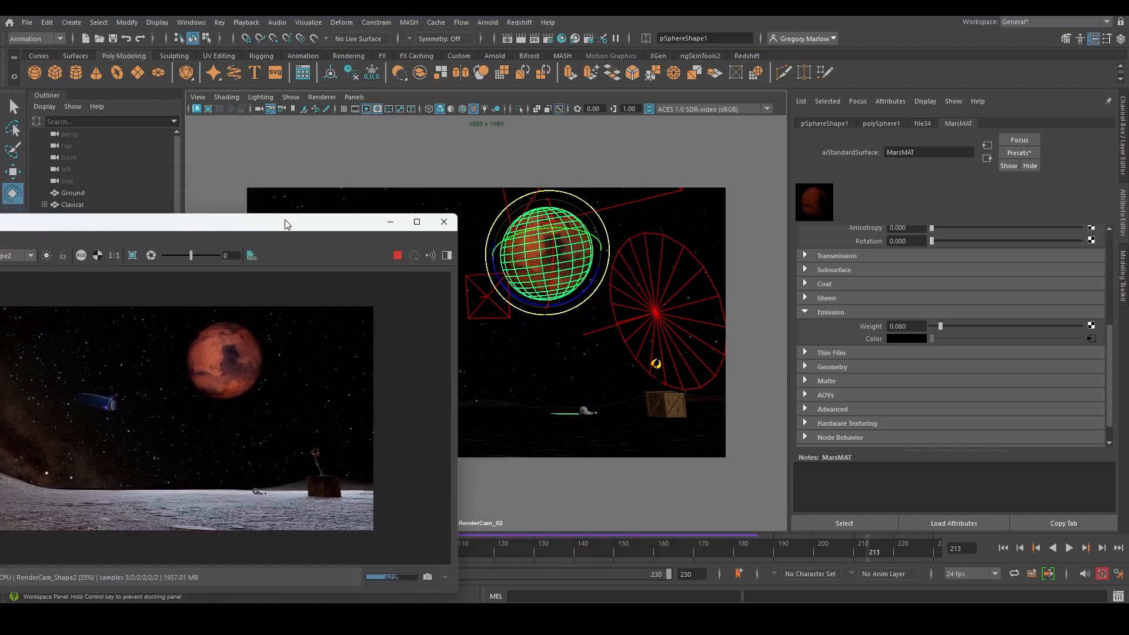
{"action": "left_click", "coordinate": [626, 204]}
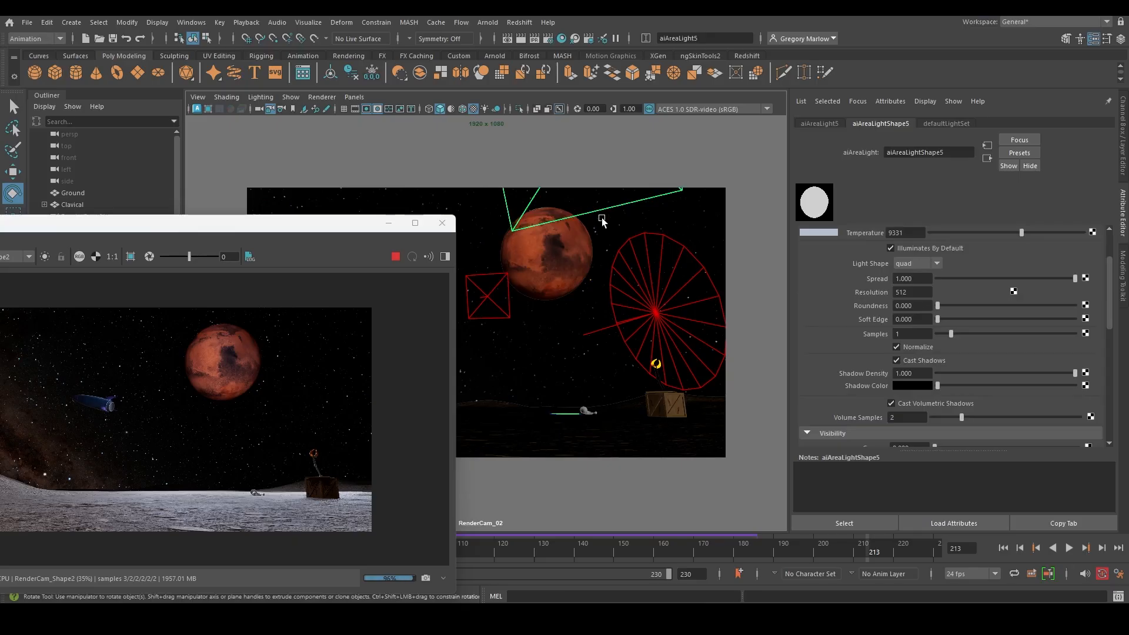
{"action": "key", "text": "space"}
{"action": "left_click_drag", "start_coordinate": [602, 217], "coordinate": [601, 192]}
{"action": "right_click_drag", "start_coordinate": [641, 253], "coordinate": [633, 260], "text": "alt"}
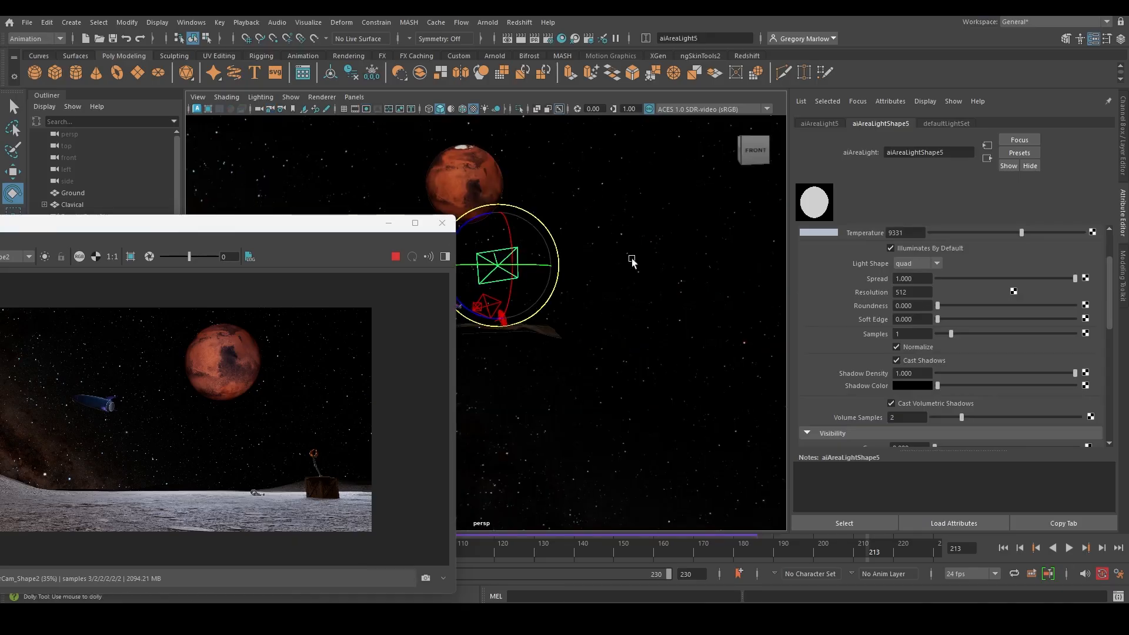
- Move aiAreaLight5 down toward the rocket and the ground so that it lights the rocket
{"action": "left_click_drag", "start_coordinate": [632, 260], "coordinate": [582, 242], "text": "alt"}
{"action": "right_click_drag", "start_coordinate": [582, 241], "coordinate": [784, 275], "text": "alt"}
{"action": "middle_click_drag", "start_coordinate": [658, 290], "coordinate": [450, 365], "text": "alt"}
{"action": "left_click_drag", "start_coordinate": [581, 155], "coordinate": [586, 125]}
{"action": "key", "text": "w"}
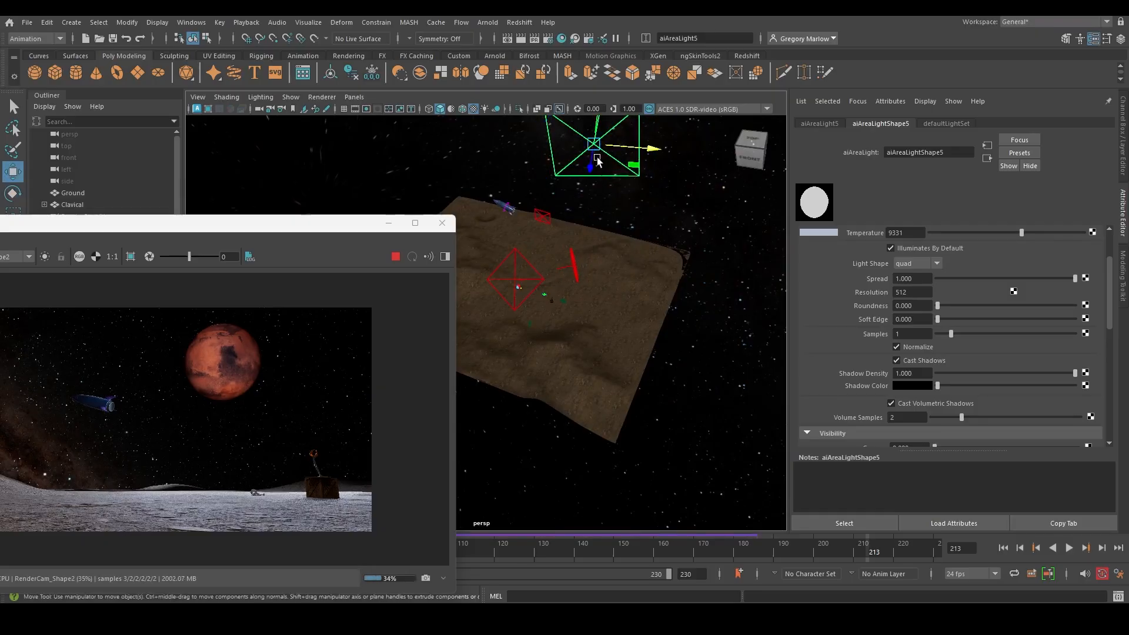
{"action": "left_click_drag", "start_coordinate": [604, 198], "coordinate": [513, 179], "text": "alt"}
{"action": "left_click_drag", "start_coordinate": [677, 229], "coordinate": [636, 235]}
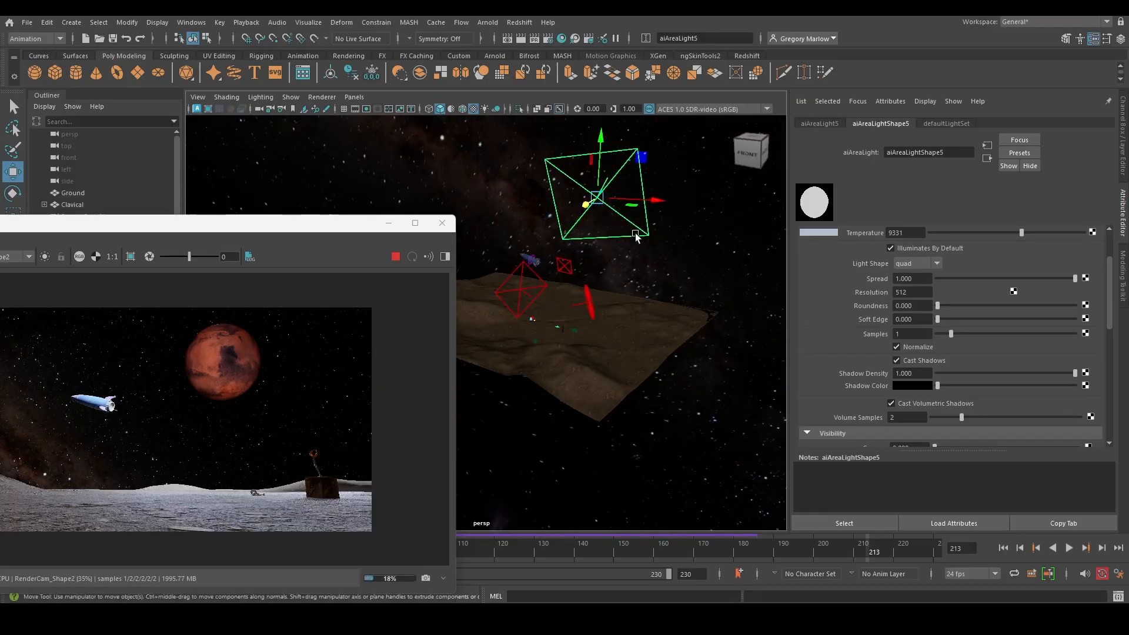
{"action": "left_click_drag", "start_coordinate": [597, 198], "coordinate": [551, 252]}
- Rotate aiAreaLight5 toward the ground and reposition it farther above the rocket
{"action": "key", "text": "e"}
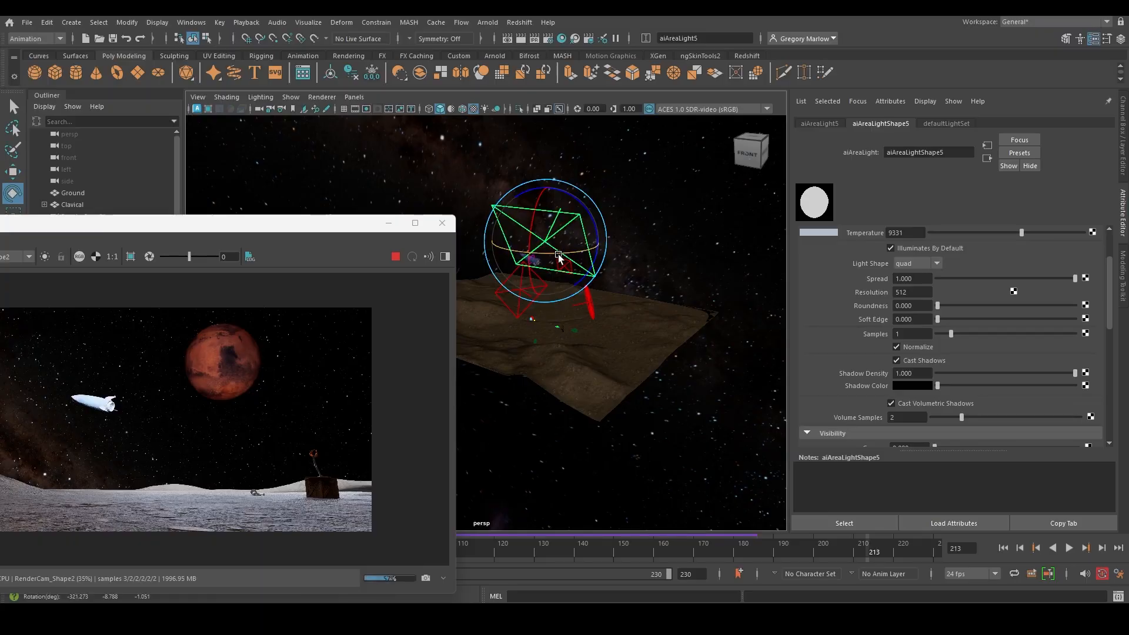
{"action": "key", "text": "w"}
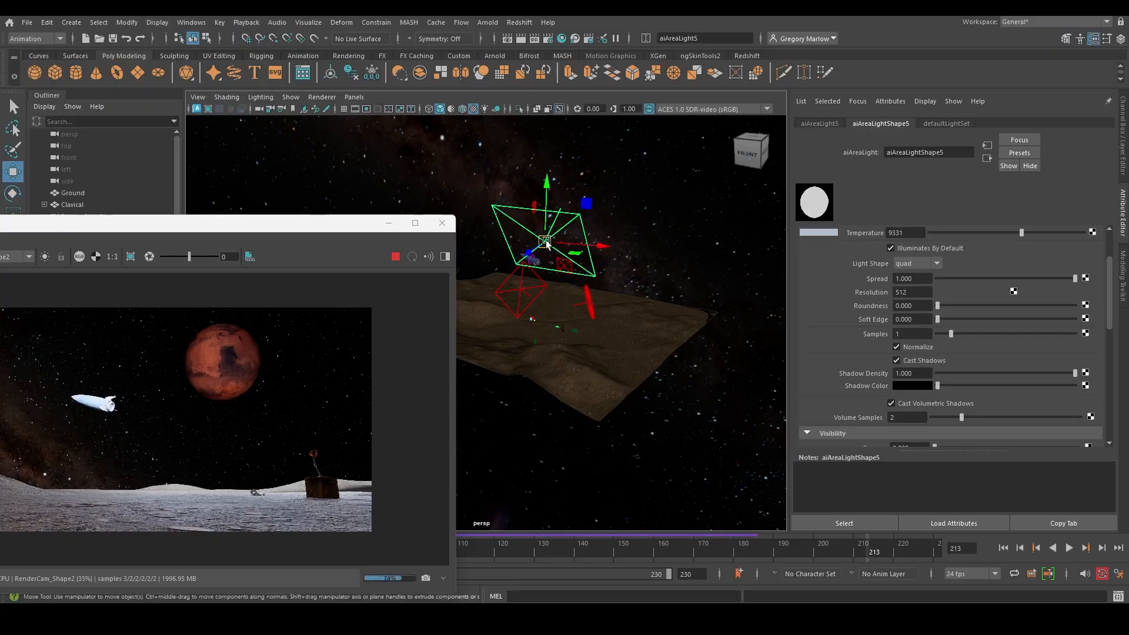
{"action": "key", "text": "w"}
{"action": "left_click_drag", "start_coordinate": [547, 243], "coordinate": [500, 224]}
{"action": "left_click_drag", "start_coordinate": [530, 266], "coordinate": [607, 172]}
- Duplicate aiAreaLight5 and move the copy up beside the planet
{"action": "scroll", "coordinate": [504, 189], "scroll_direction": "down", "scroll_amount": 4}
{"action": "scroll", "coordinate": [504, 190], "scroll_direction": "down", "scroll_amount": 5}
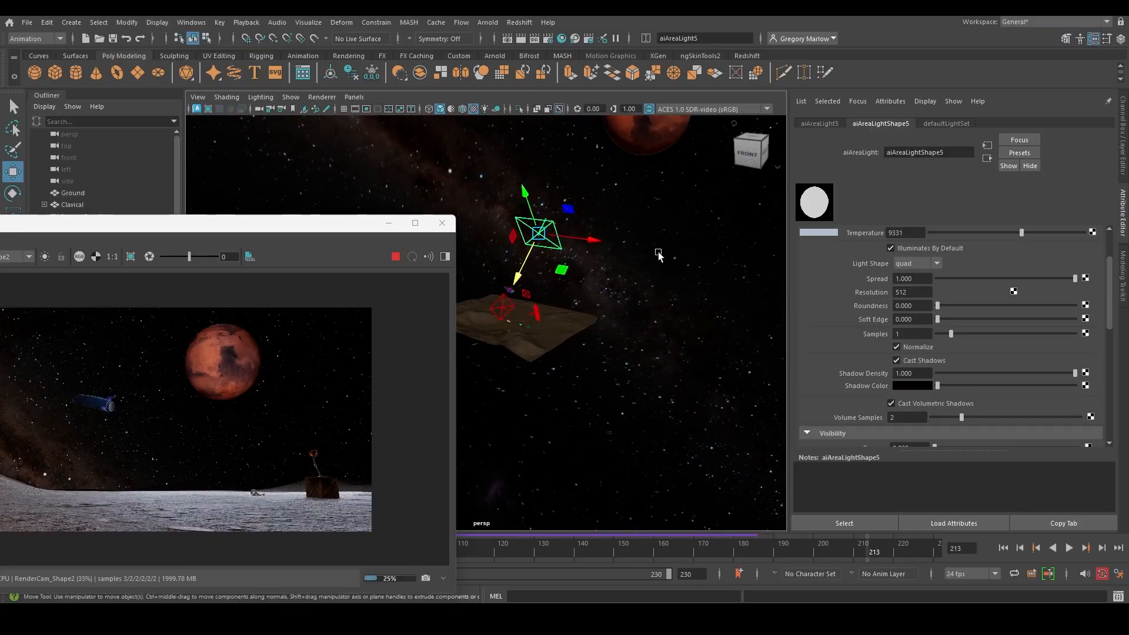
{"action": "left_click_drag", "start_coordinate": [580, 269], "coordinate": [757, 292], "text": "shift"}
{"action": "left_click_drag", "start_coordinate": [682, 316], "coordinate": [735, 159]}
{"action": "key", "text": "e"}
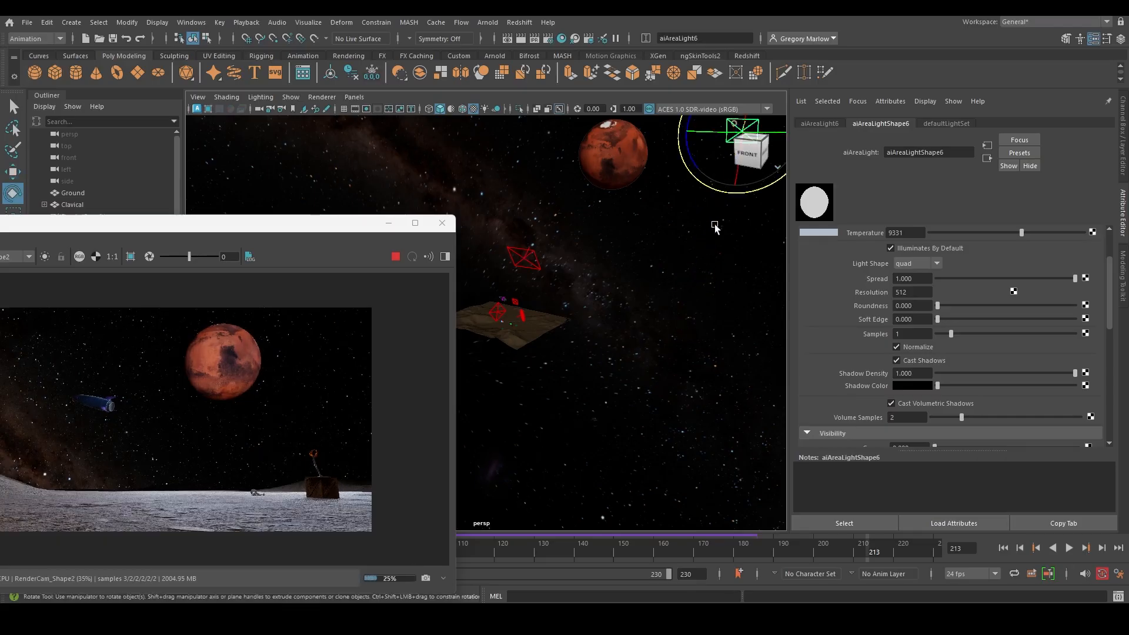
- Rotate and position the new area light aiAreaLight6 so it aims at the planet
{"action": "key", "text": "f"}
{"action": "left_click_drag", "start_coordinate": [622, 254], "coordinate": [681, 259]}
{"action": "key", "text": "w"}
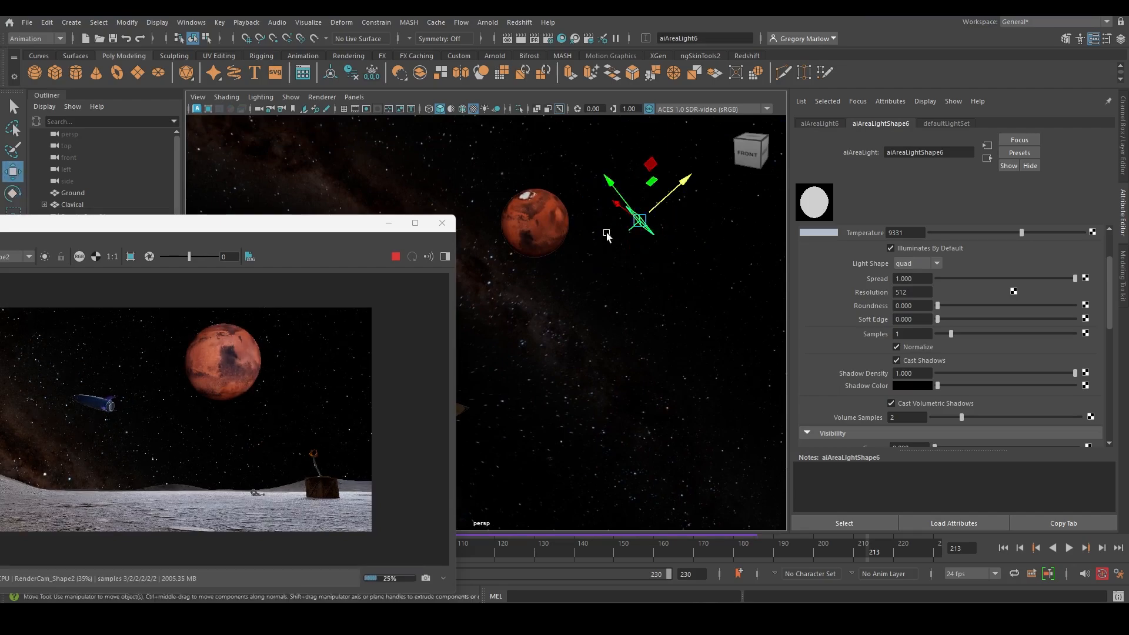
{"action": "left_click_drag", "start_coordinate": [607, 236], "coordinate": [671, 227], "text": "alt"}
{"action": "middle_click_drag", "start_coordinate": [671, 233], "coordinate": [853, 269], "text": "alt"}
{"action": "left_click_drag", "start_coordinate": [724, 249], "coordinate": [729, 249]}
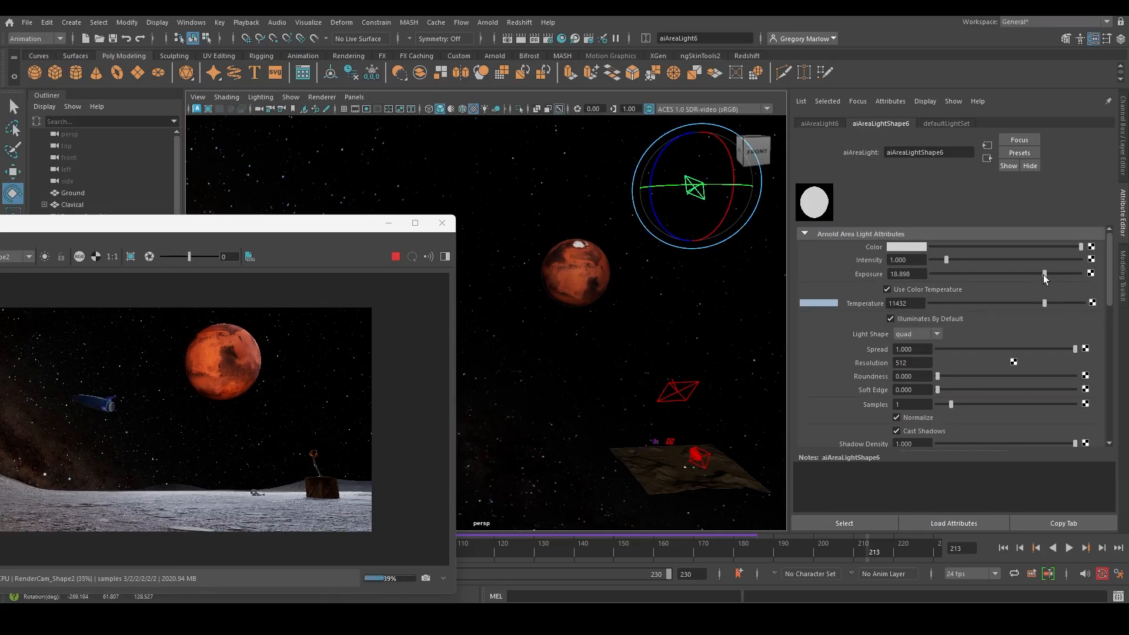
- Lower aiAreaLight6's exposure to 16.760 and move the Arnold RenderView so the whole render is visible
{"action": "mouse_move", "coordinate": [1044, 274]}
{"action": "left_mouse_down"}
{"action": "mouse_move", "coordinate": [1016, 277]}
{"action": "mouse_move", "coordinate": [1033, 274]}
{"action": "left_mouse_up"}
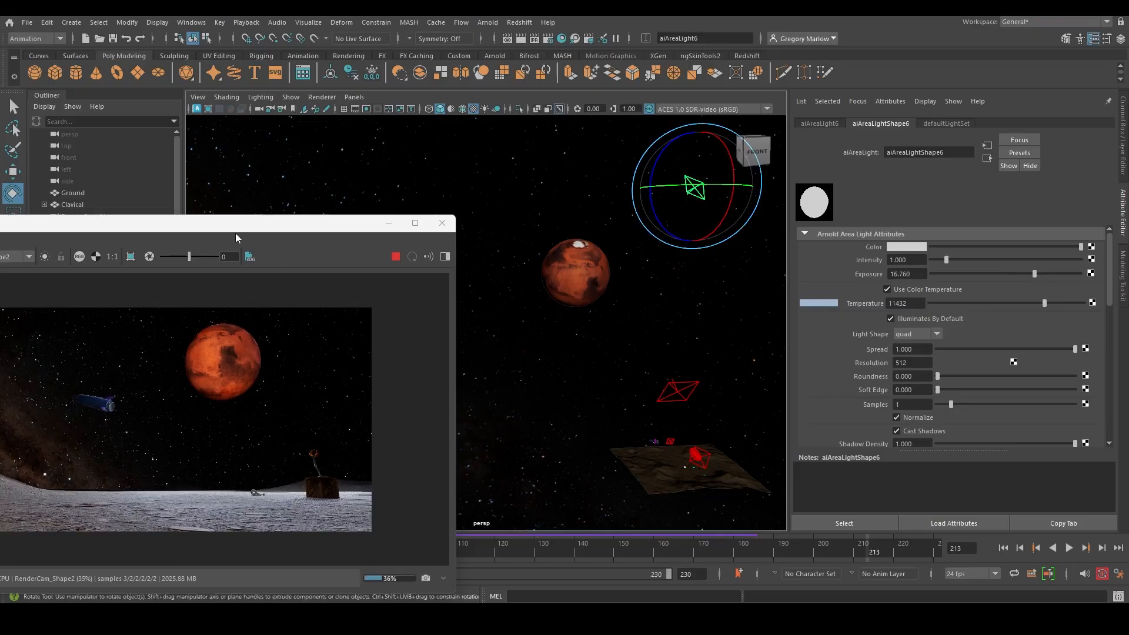
{"action": "left_click_drag", "start_coordinate": [232, 228], "coordinate": [479, 147]}
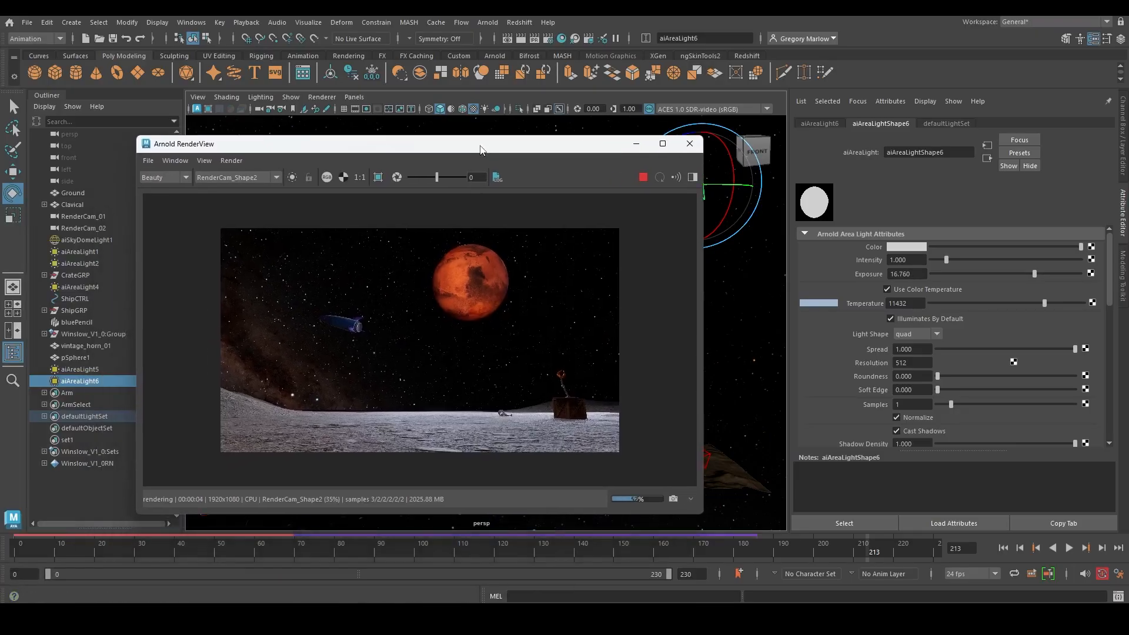